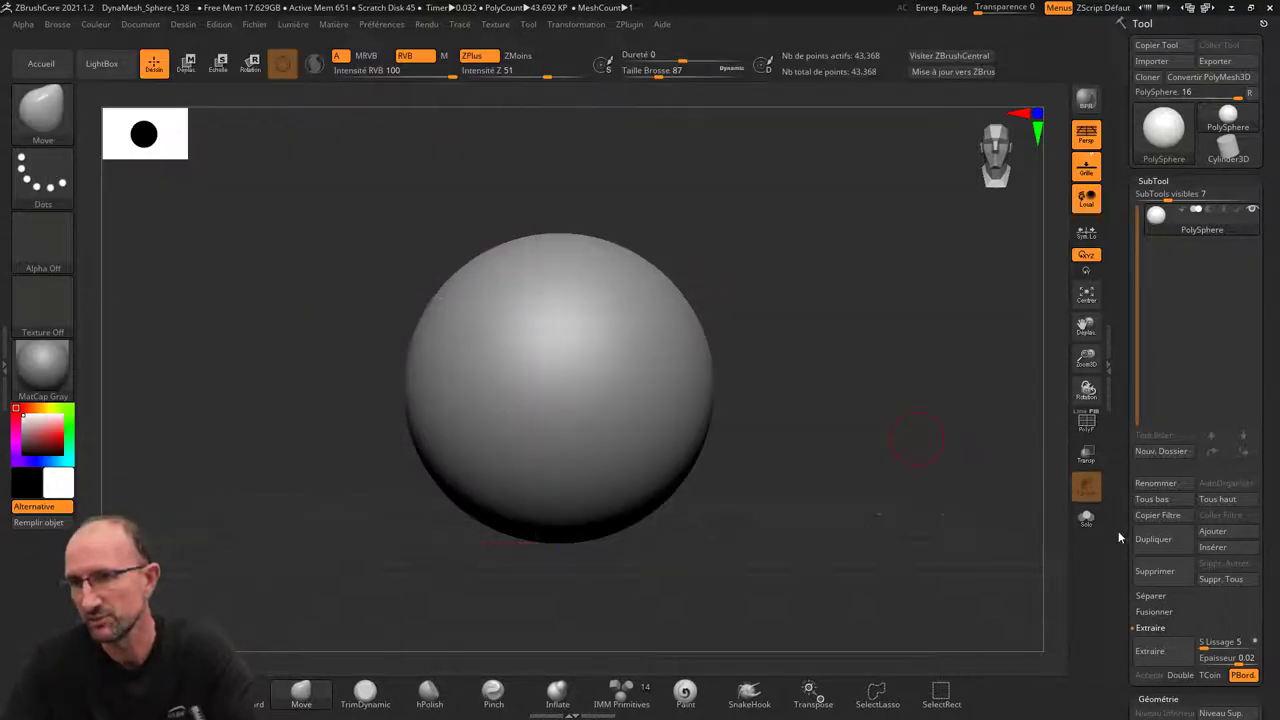
- Scroll the palette and adjust the subtool list's row count, leaving it at 7 rows
scroll(1119, 538, "down", 5)
scroll(1113, 490, "down", 5)
scroll(1107, 440, "down", 5)
scroll(1100, 390, "down", 5)
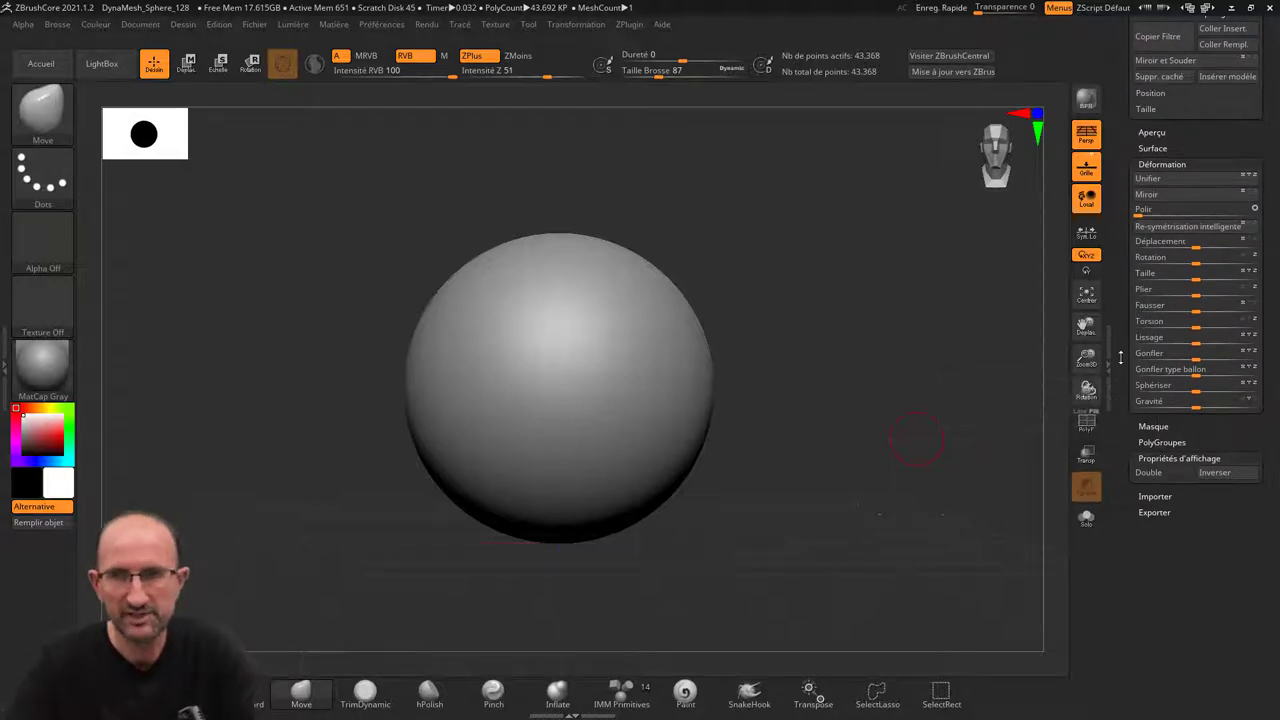
scroll(1116, 398, "up", 1)
scroll(1118, 470, "up", 5)
scroll(1122, 540, "up", 5)
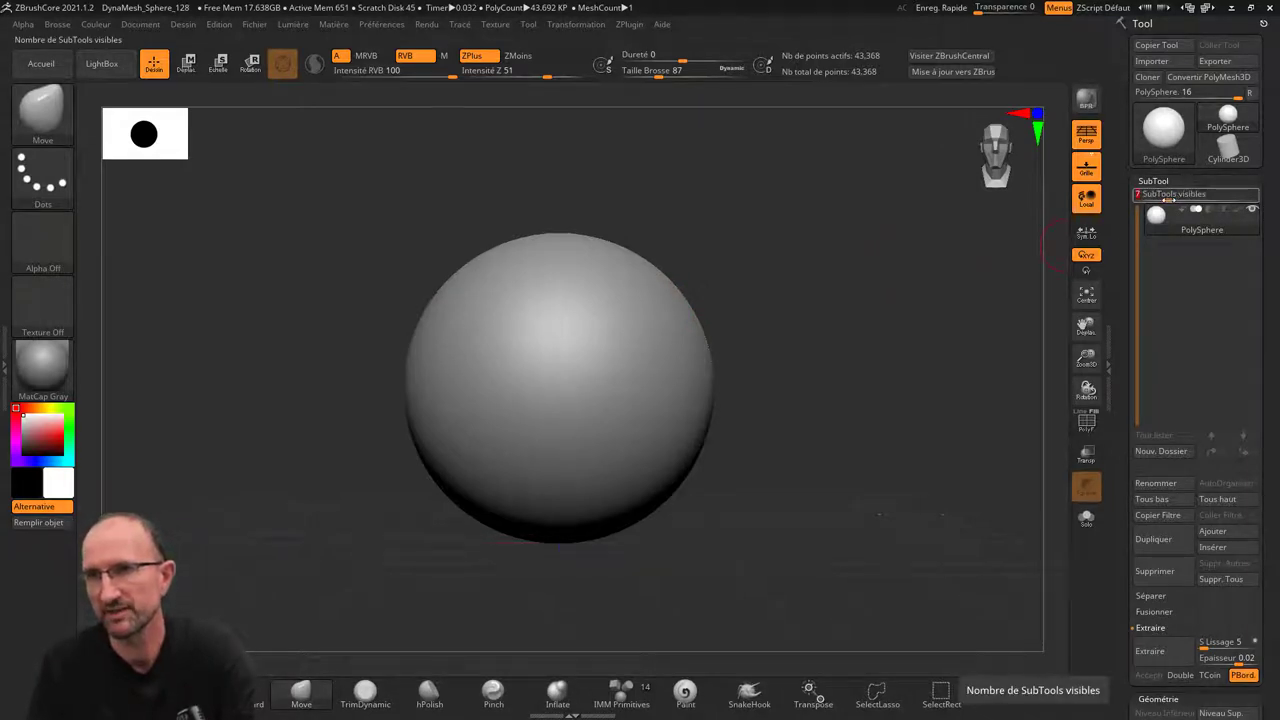
mouse_move(1168, 200)
left_mouse_down()
mouse_move(1148, 197)
mouse_move(1180, 203)
left_mouse_up()
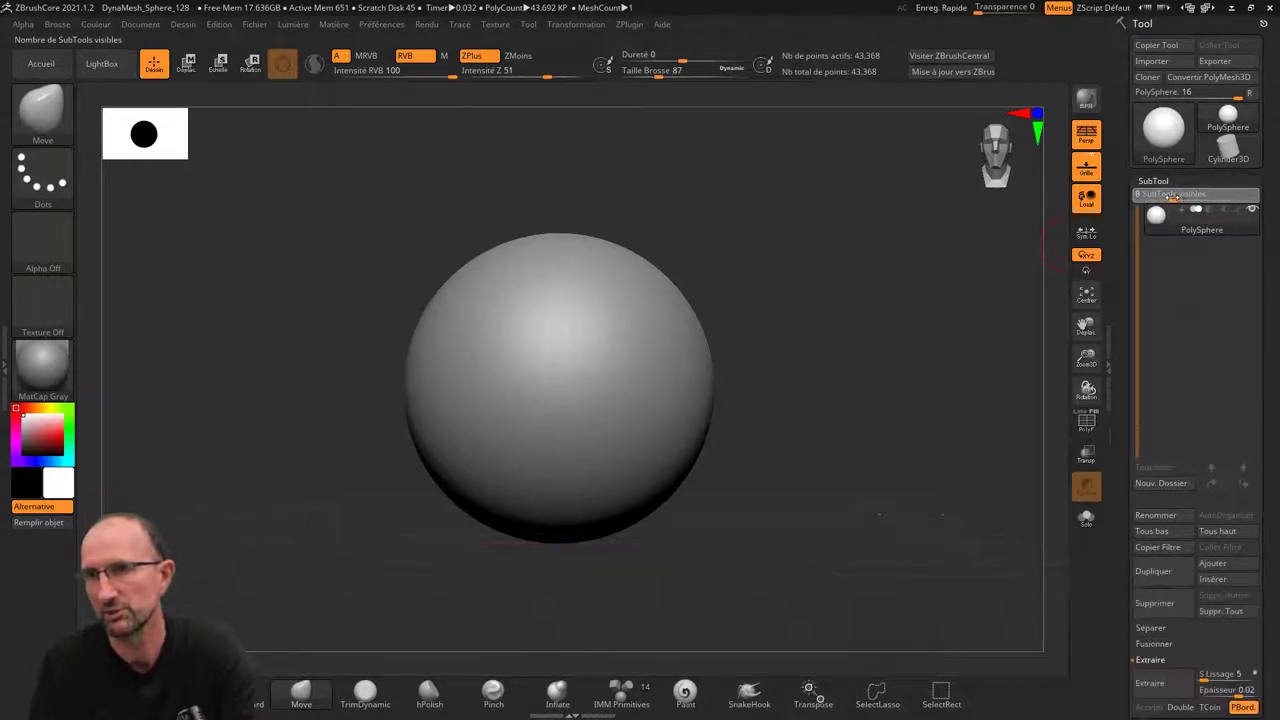
left_click_drag(1180, 203, 1178, 198)
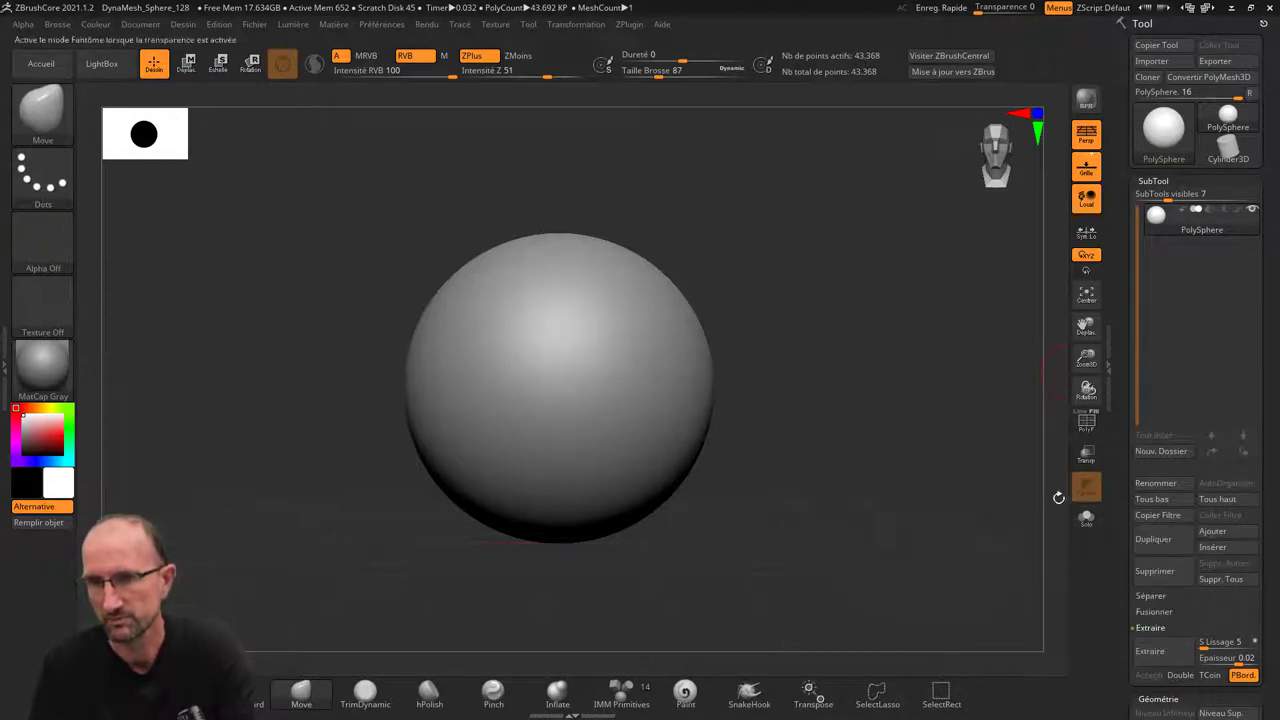
- Append a Sphere3D subtool, then shrink it and place it against the big PolySphere's upper right
left_click(1210, 531)
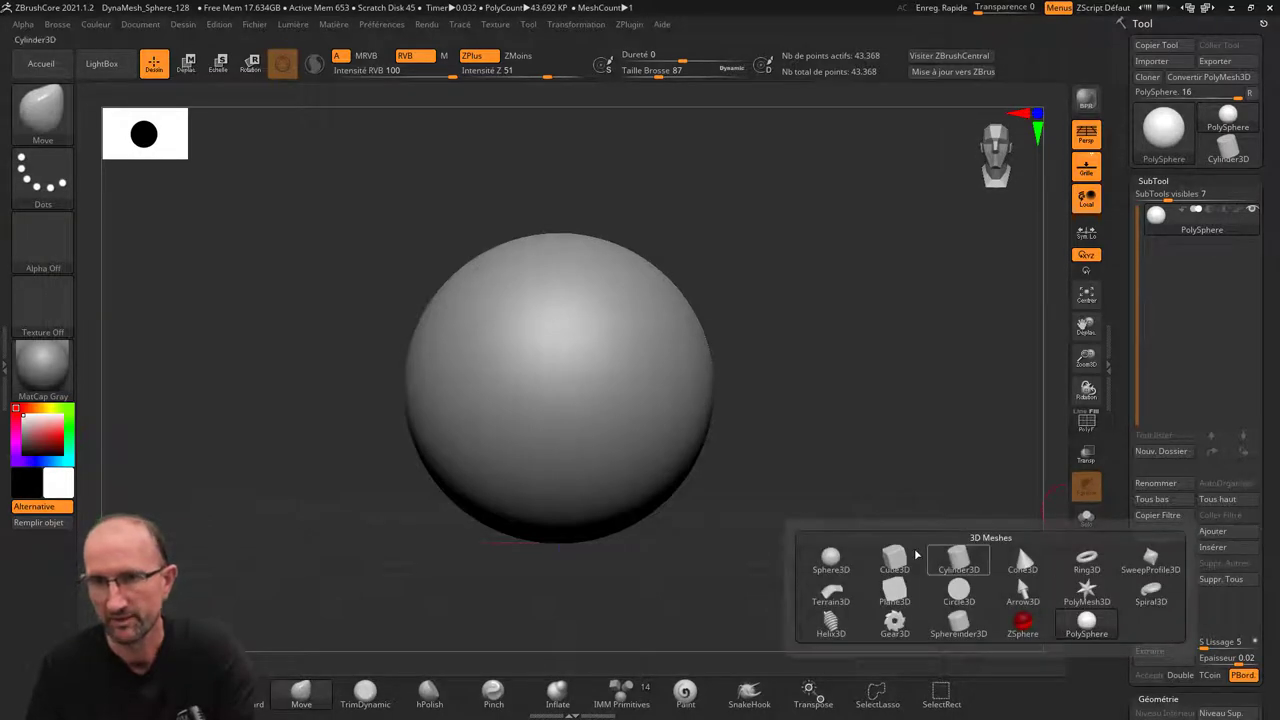
left_click(830, 558)
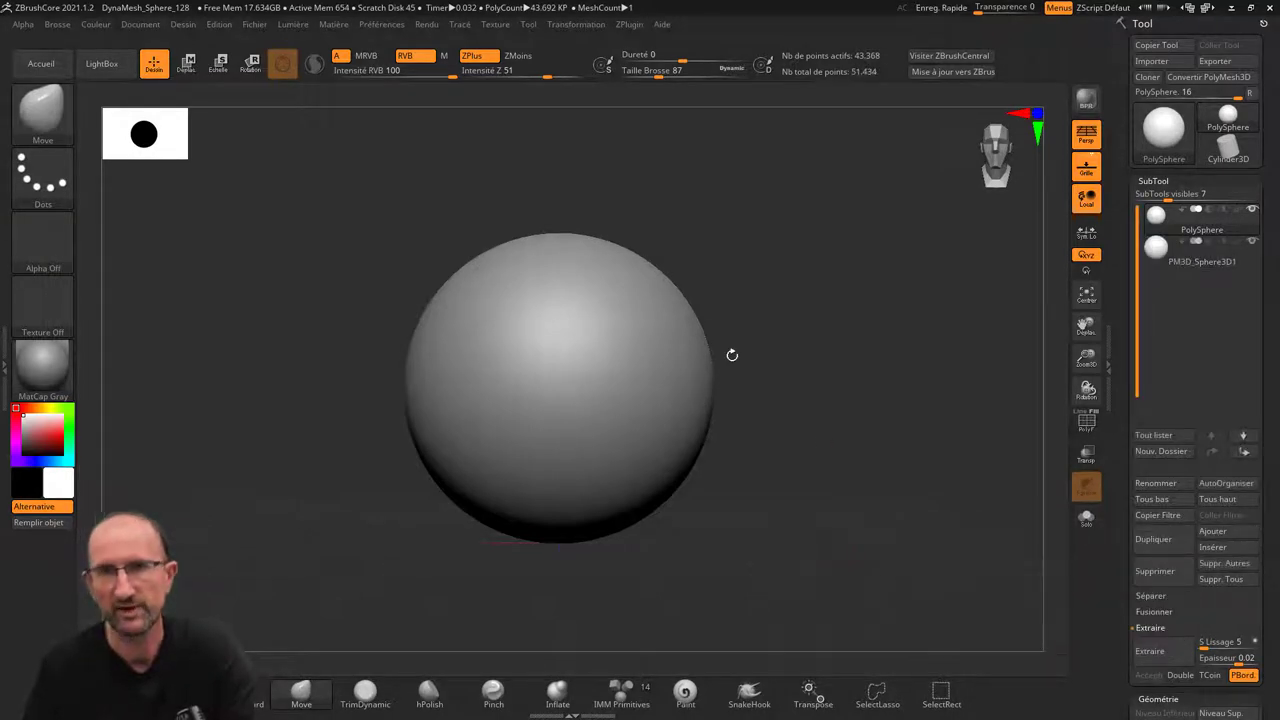
left_click(1176, 262)
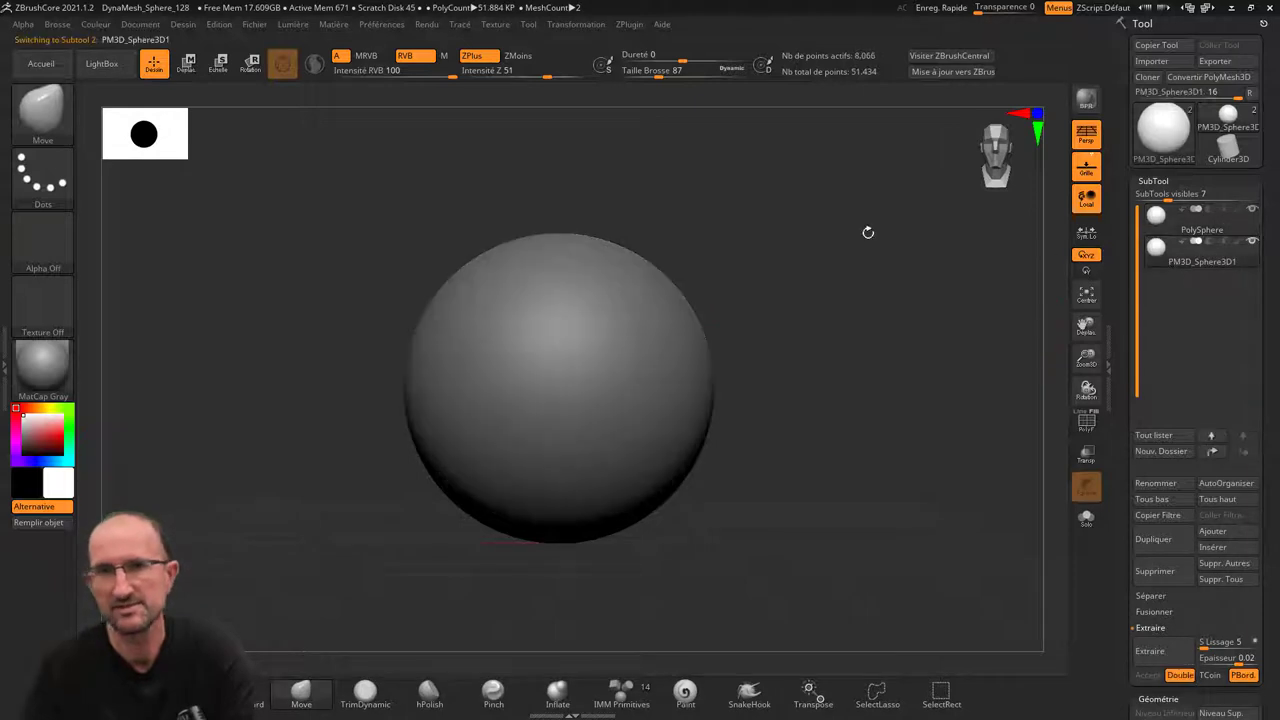
left_click(190, 66)
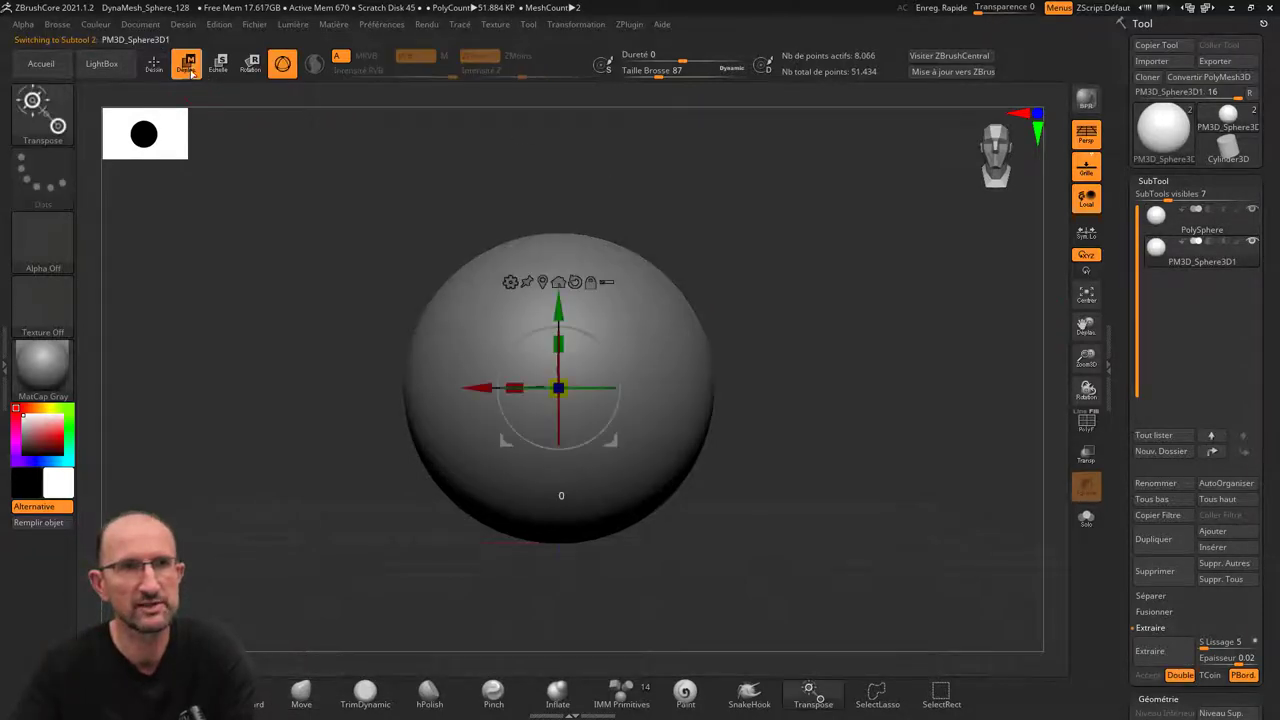
left_click_drag(488, 389, 696, 384, "ctrl")
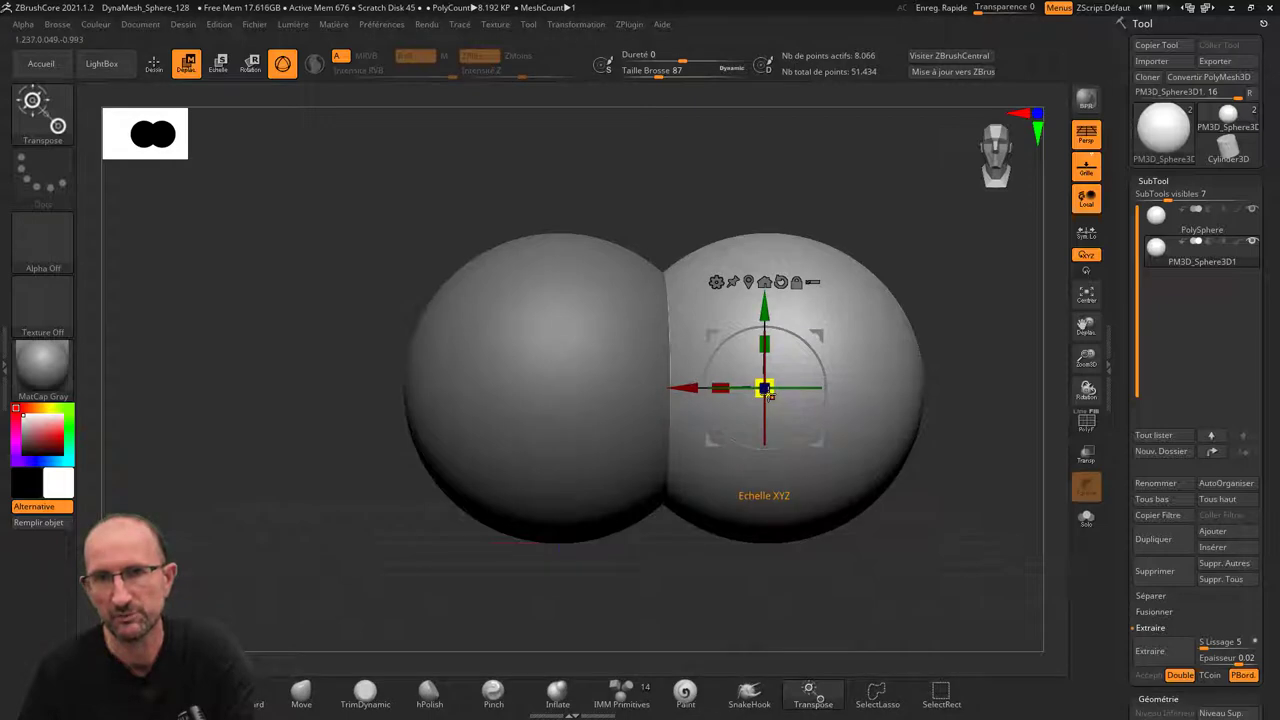
left_click_drag(764, 390, 678, 356)
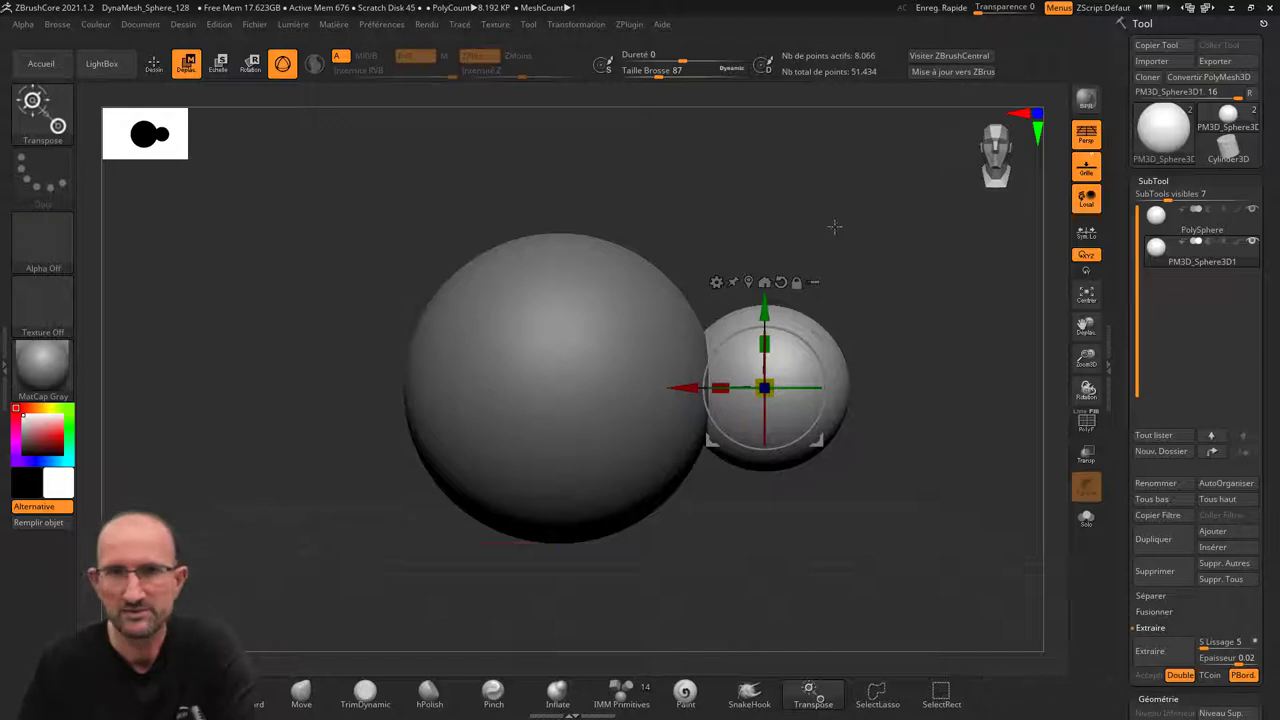
left_click_drag(764, 310, 764, 202)
left_click_drag(690, 279, 608, 279)
mouse_move(847, 286)
left_mouse_down()
mouse_move(800, 285)
mouse_move(845, 291)
left_mouse_up()
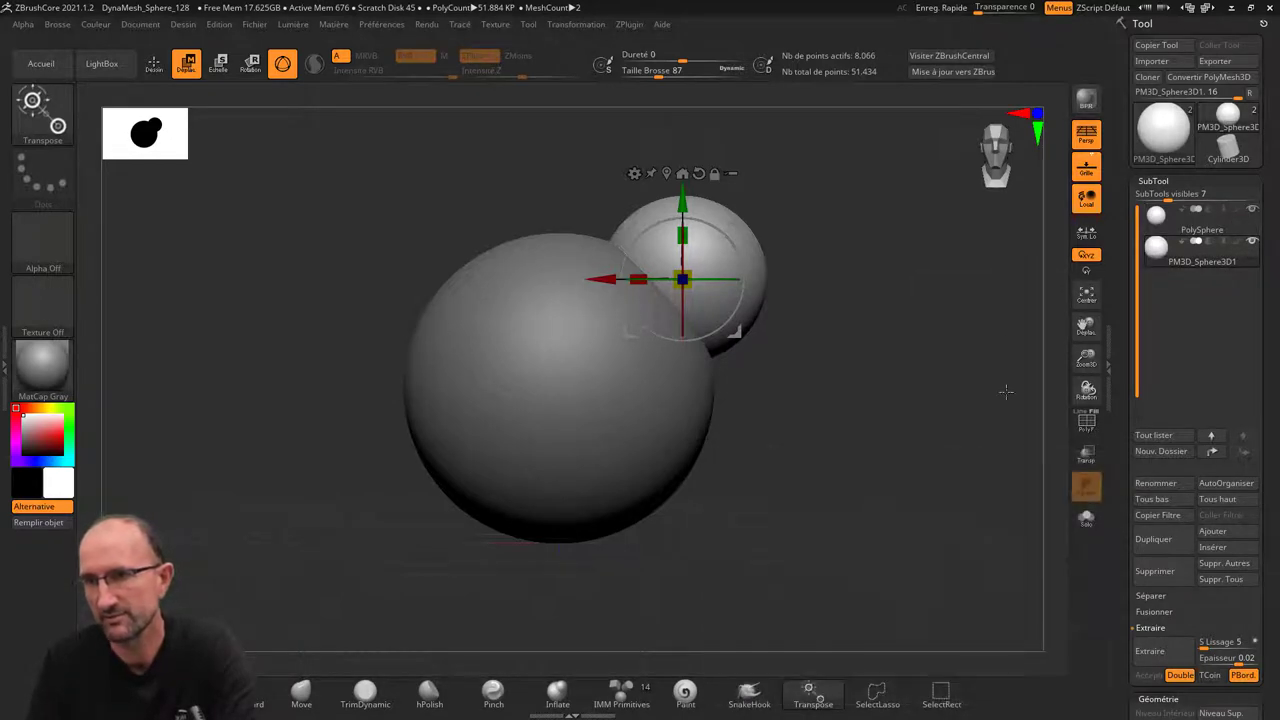
- Hide and show each sphere to check the placement, then bring up LightBox
left_click(1253, 210)
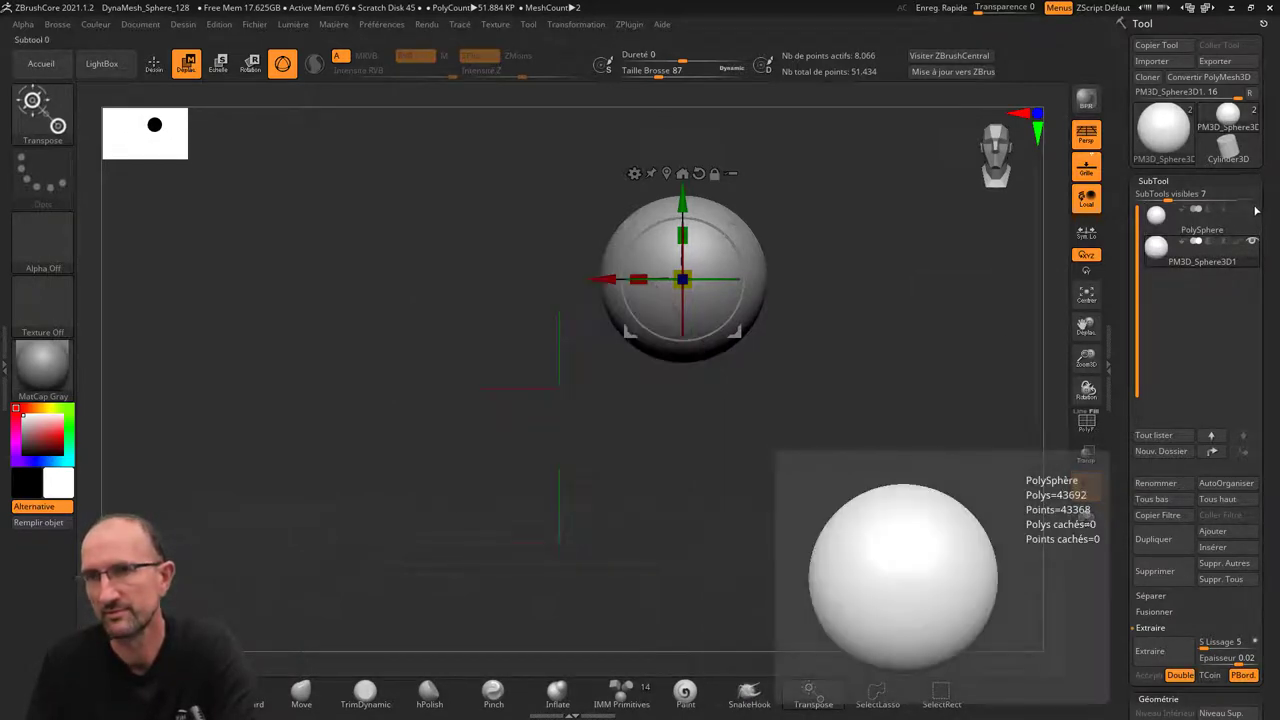
left_click(1253, 210)
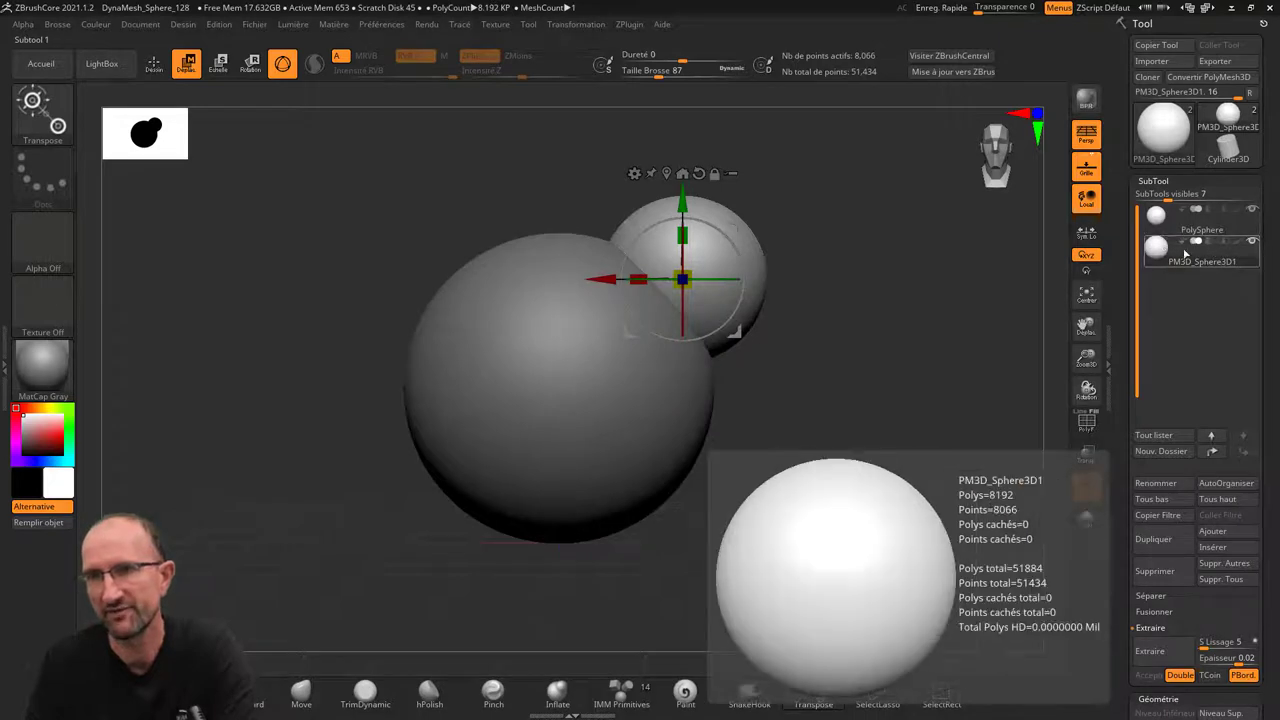
left_click(1180, 219)
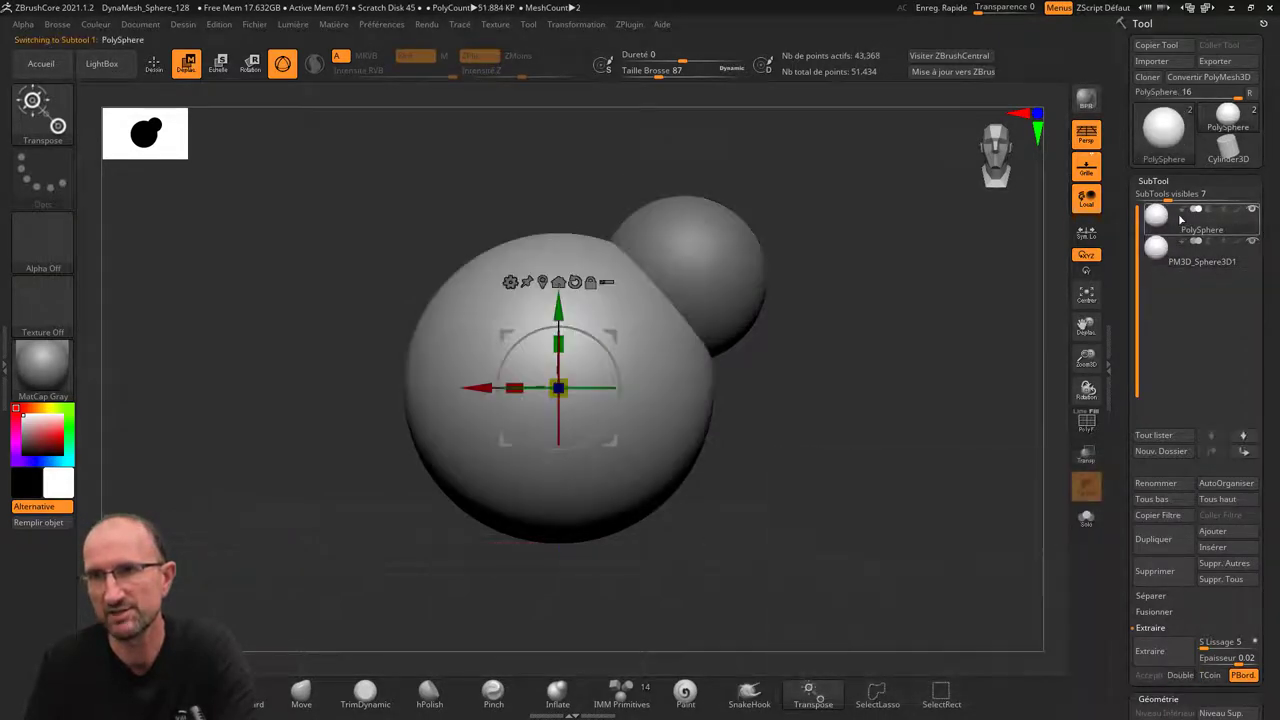
left_click(1253, 210)
left_click(1253, 241)
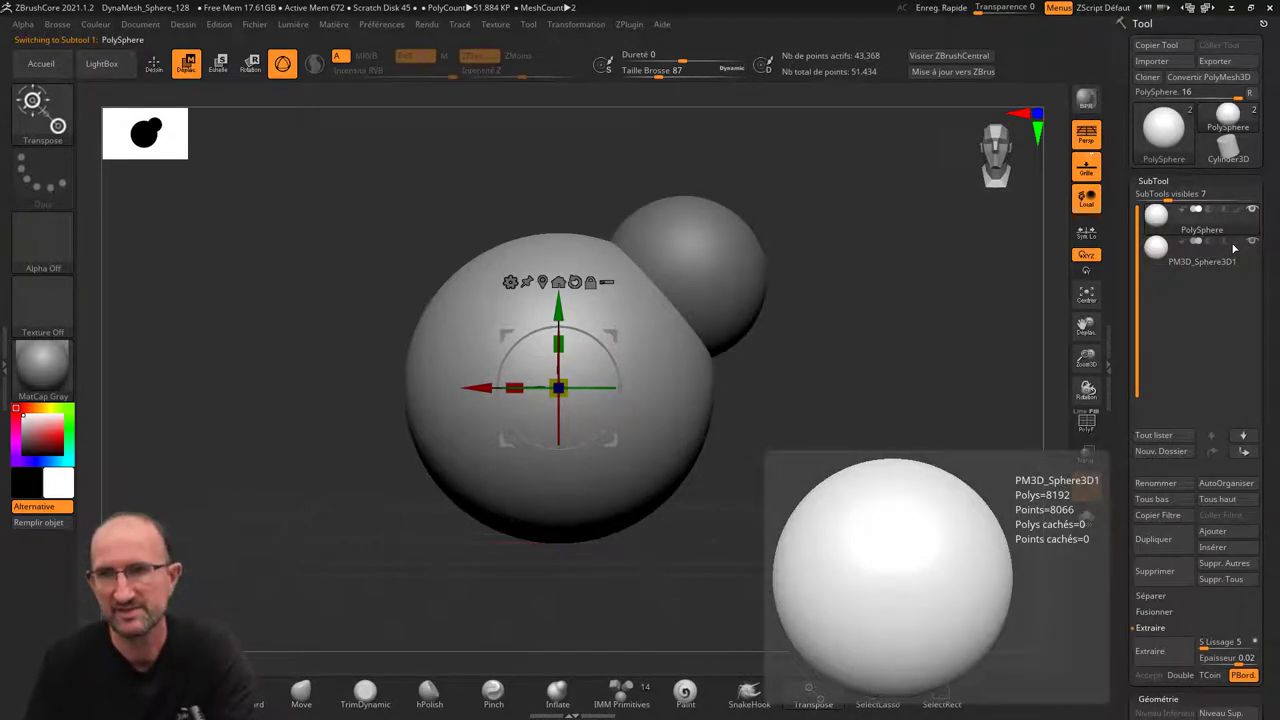
left_click(113, 65)
- Load DefaultProject.ZPR from LightBox's Projet tab, answering Non to discard the two-sphere scene
left_click(343, 229)
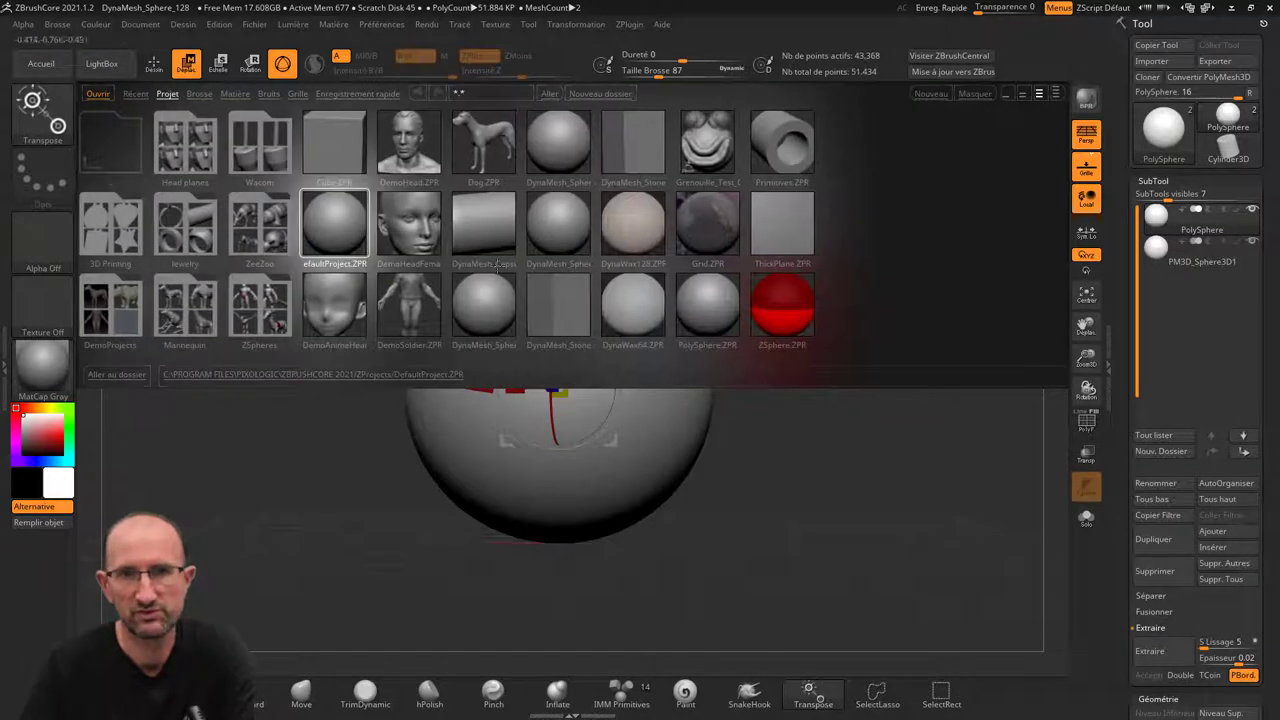
scroll(349, 226, "down", 2)
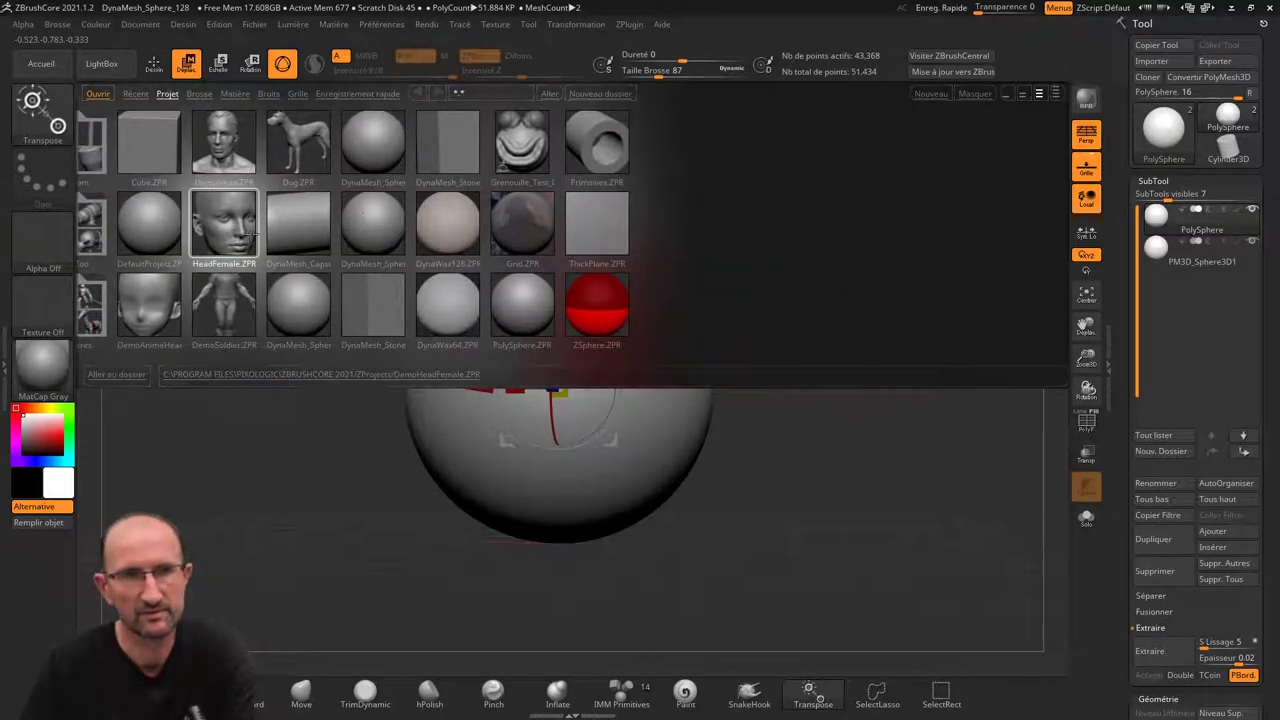
double_click(155, 227)
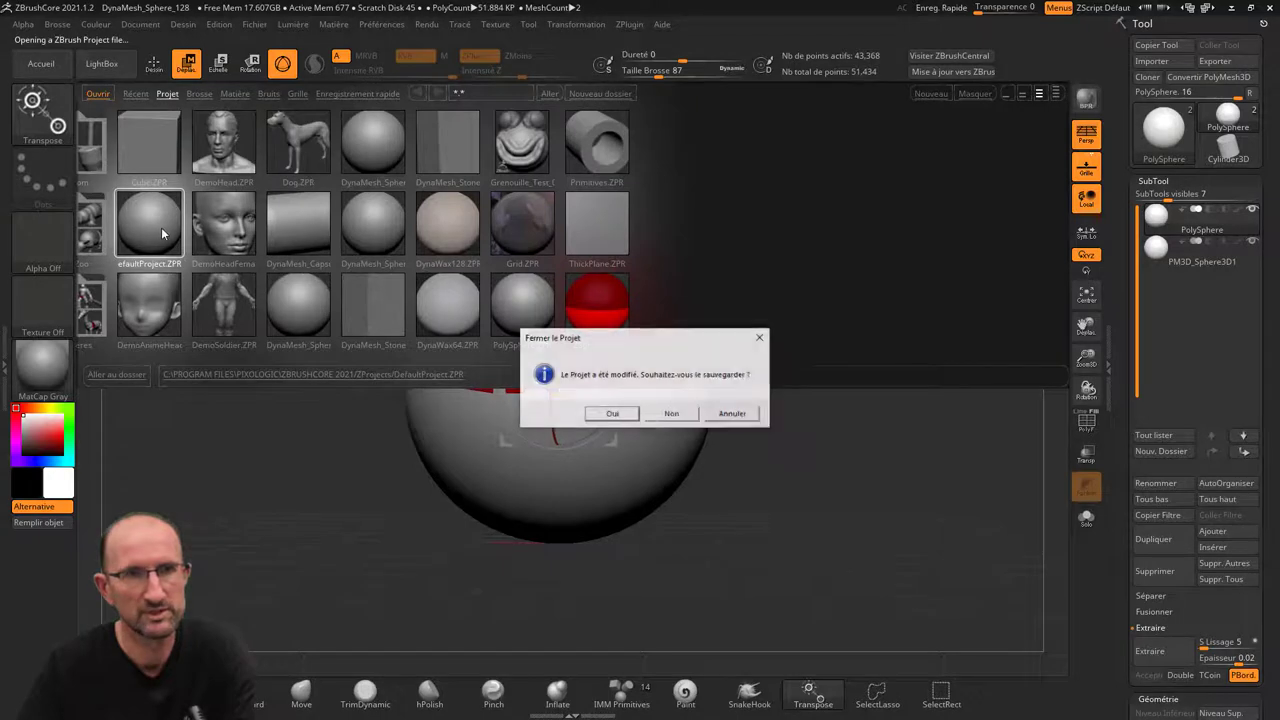
left_click(672, 415)
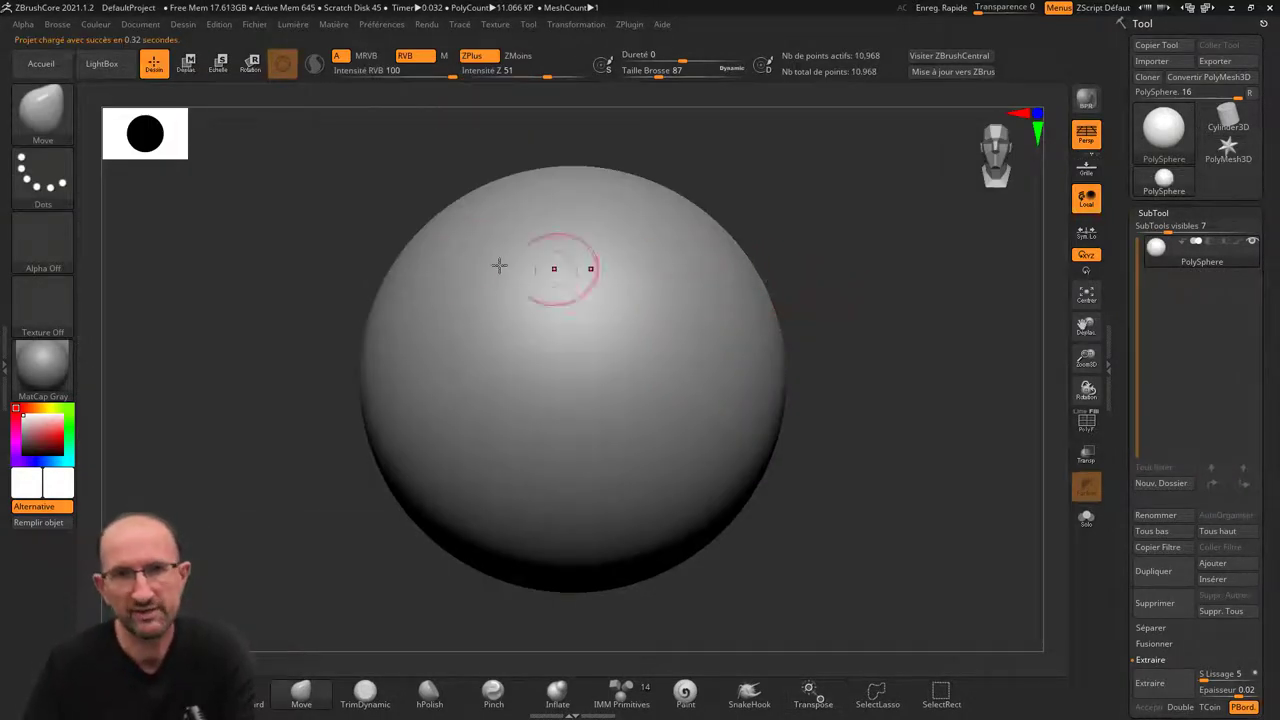
- Enlarge the brush to about 372, then push in and smooth the sphere's sides into a head shape
left_click(42, 108)
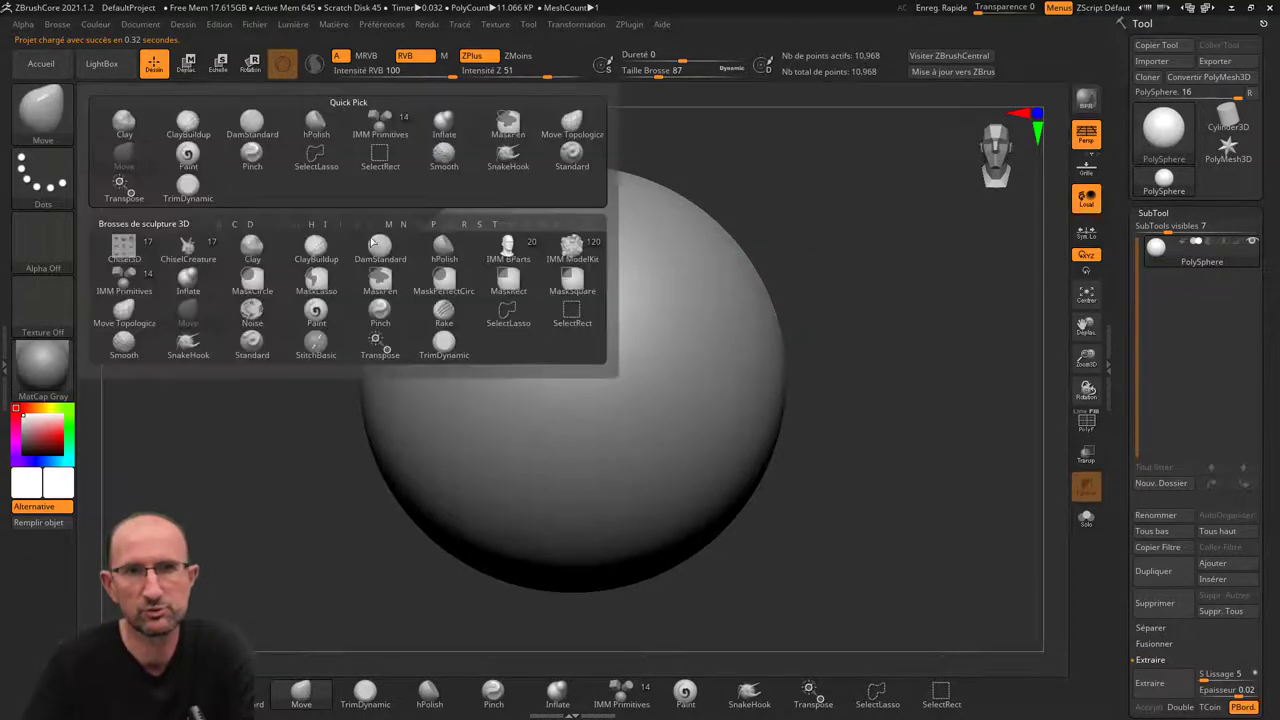
key("s")
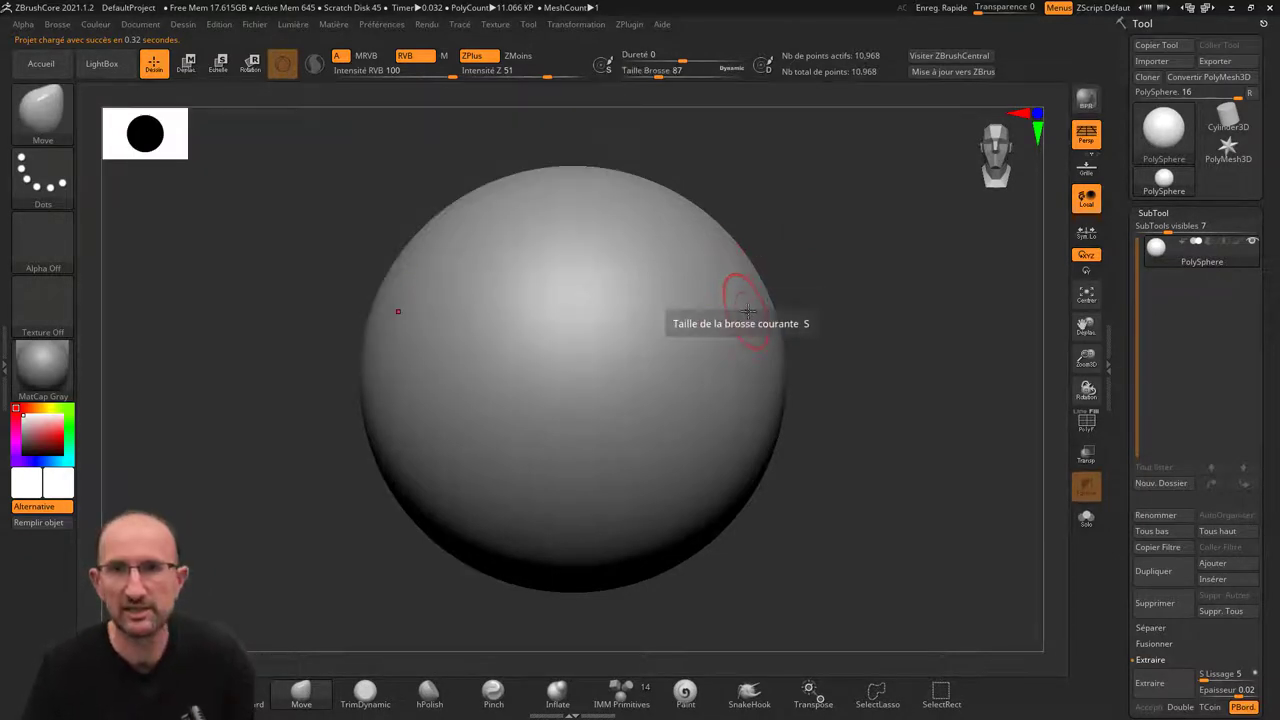
mouse_move(745, 308)
left_mouse_down()
mouse_move(785, 313)
mouse_move(731, 436)
mouse_move(752, 374)
left_mouse_up()
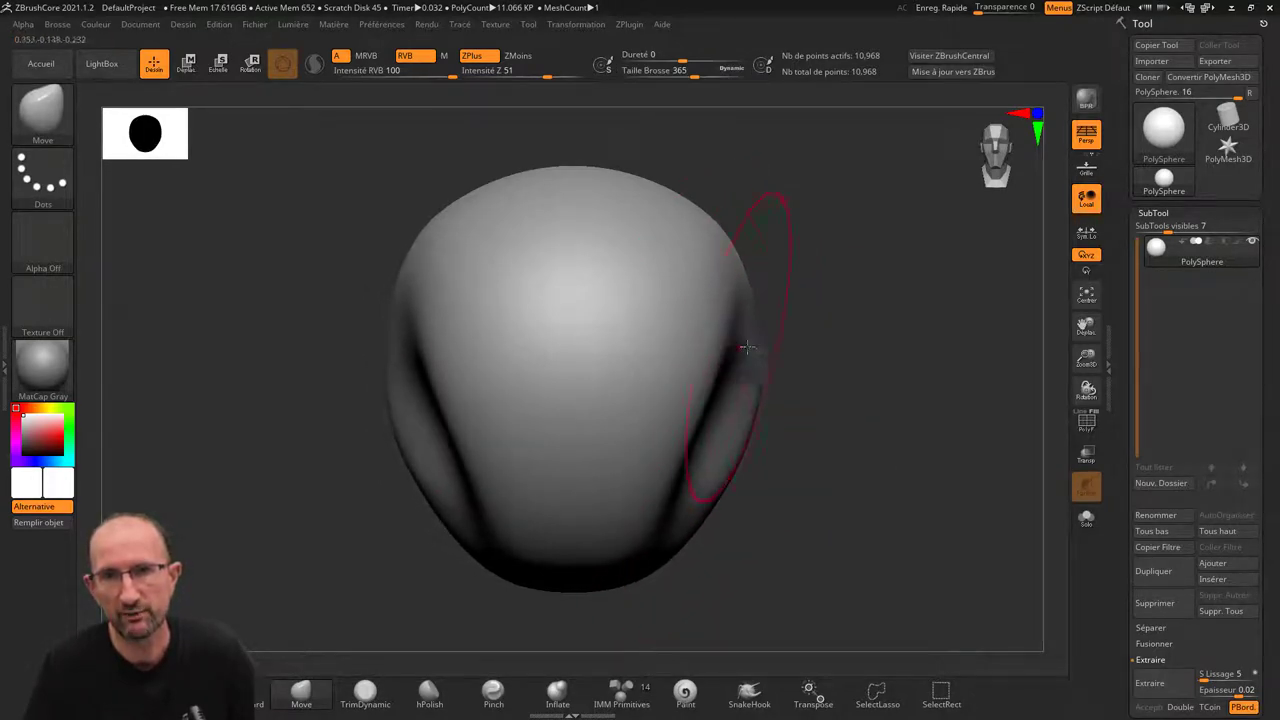
left_click_drag(752, 374, 745, 280)
left_click_drag(827, 315, 777, 303)
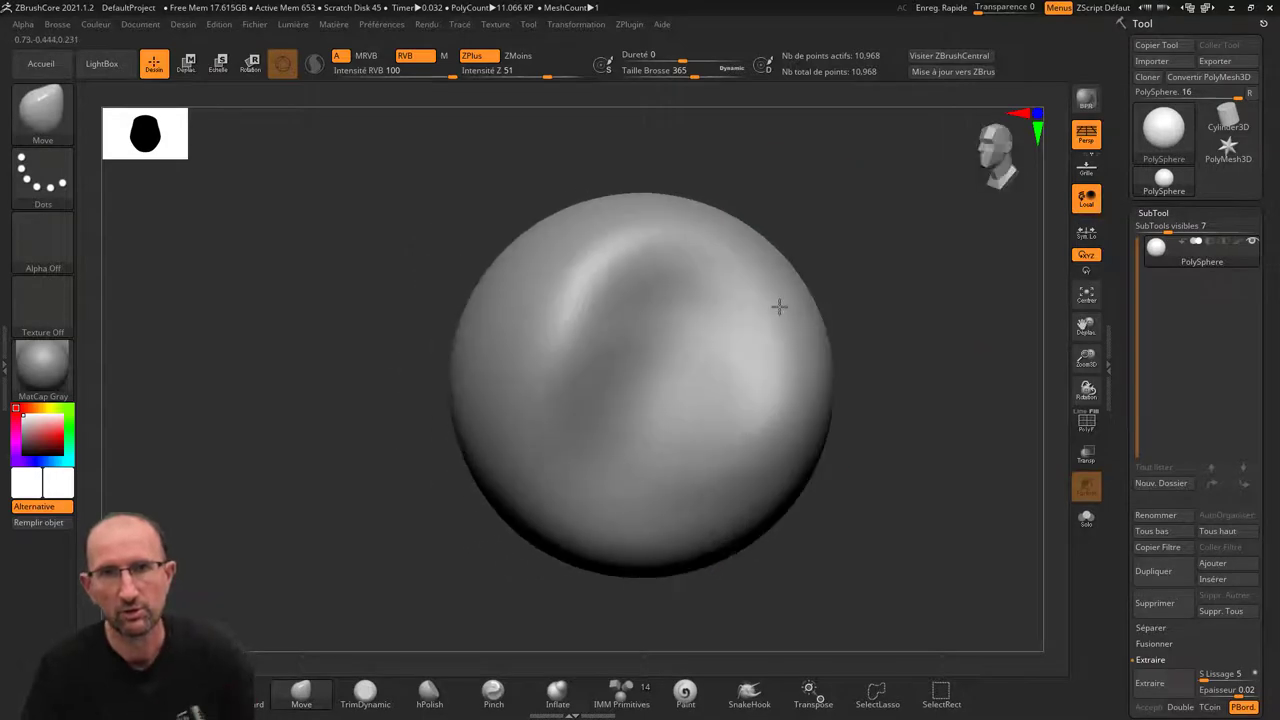
left_click_drag(789, 357, 814, 343)
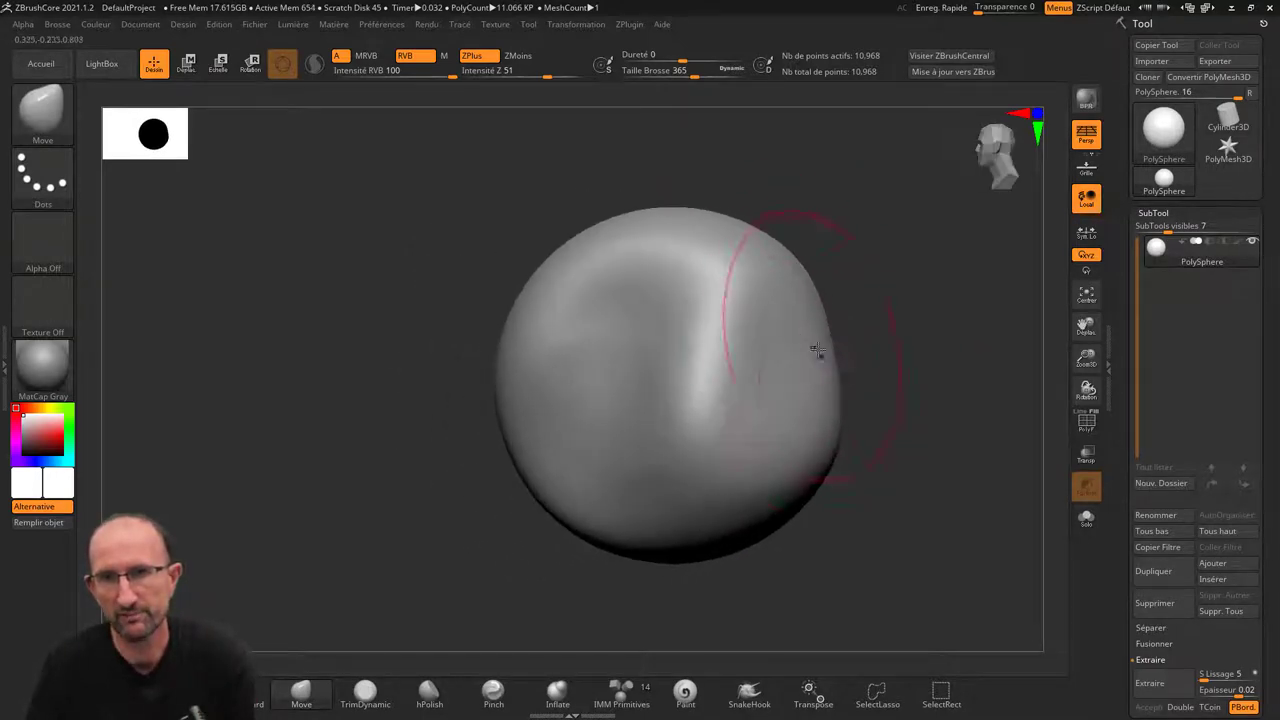
left_click_drag(820, 390, 740, 483)
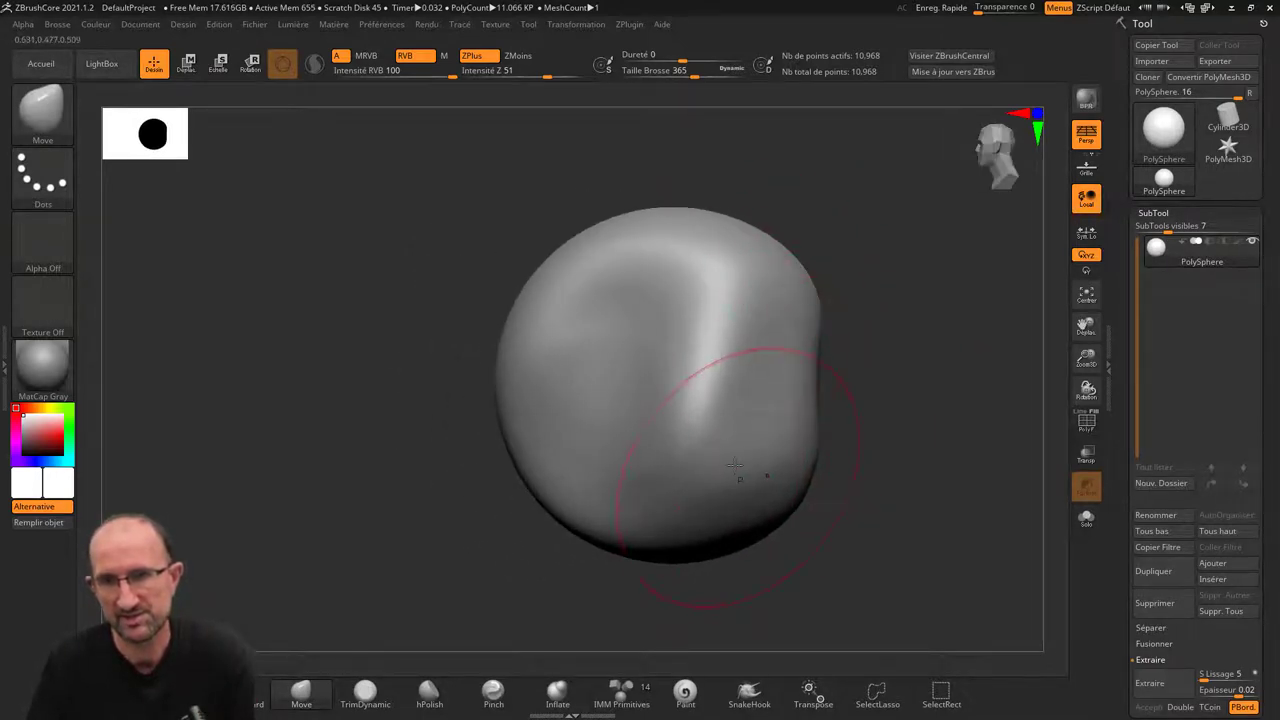
left_click_drag(432, 311, 621, 353)
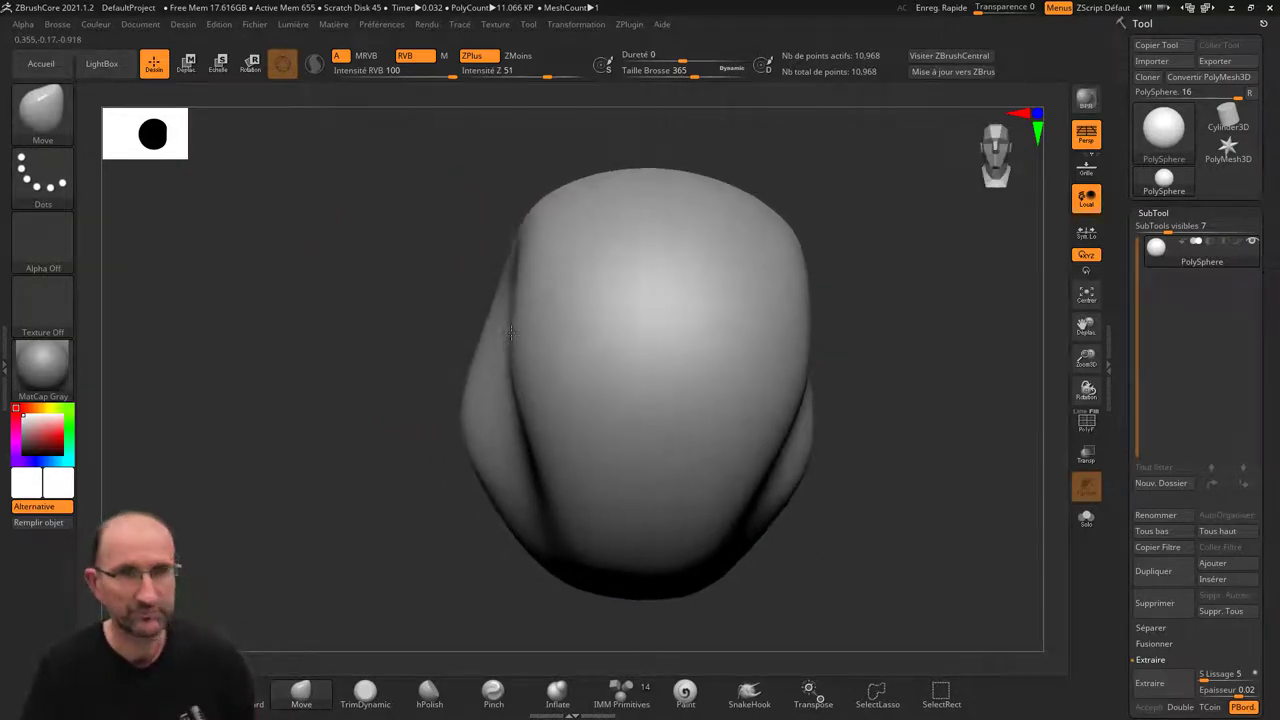
left_click_drag(580, 449, 515, 452)
mouse_move(820, 317)
left_mouse_down()
mouse_move(664, 392)
mouse_move(551, 395)
left_mouse_up()
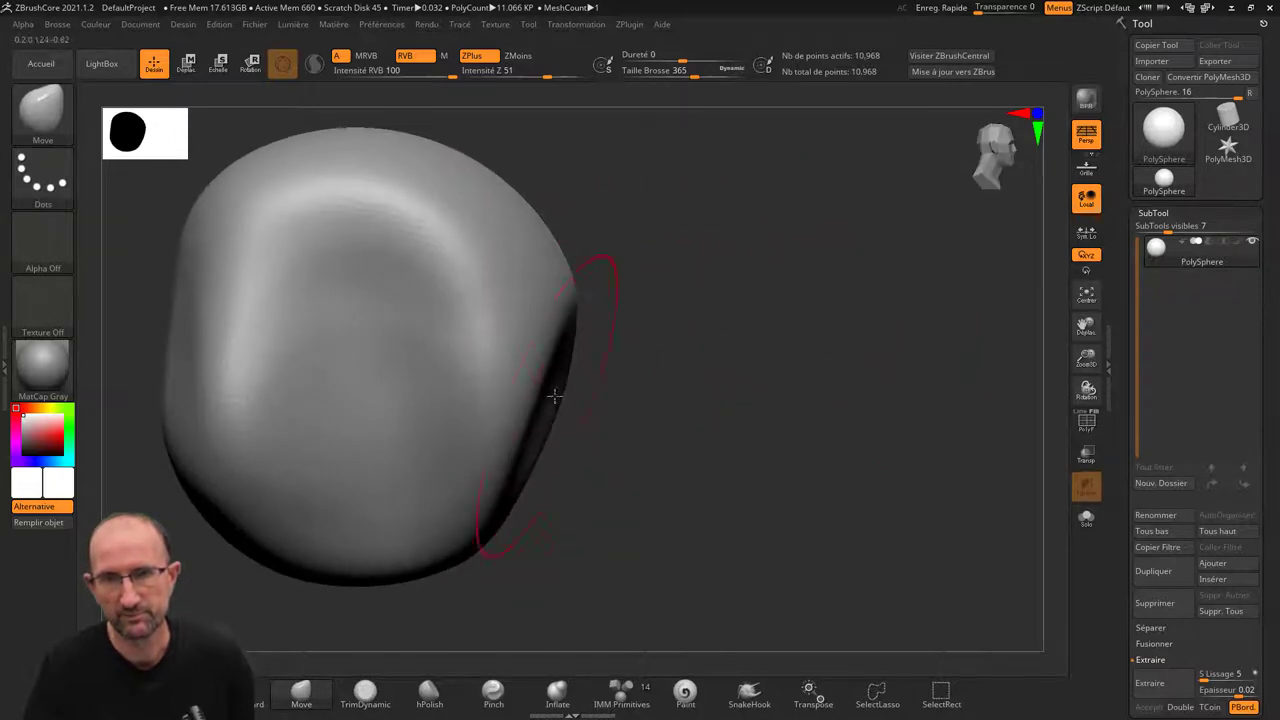
mouse_move(530, 460)
left_mouse_down("shift")
mouse_move(489, 410)
mouse_move(530, 400)
left_mouse_up("shift")
left_click_drag(626, 383, 580, 375, "shift")
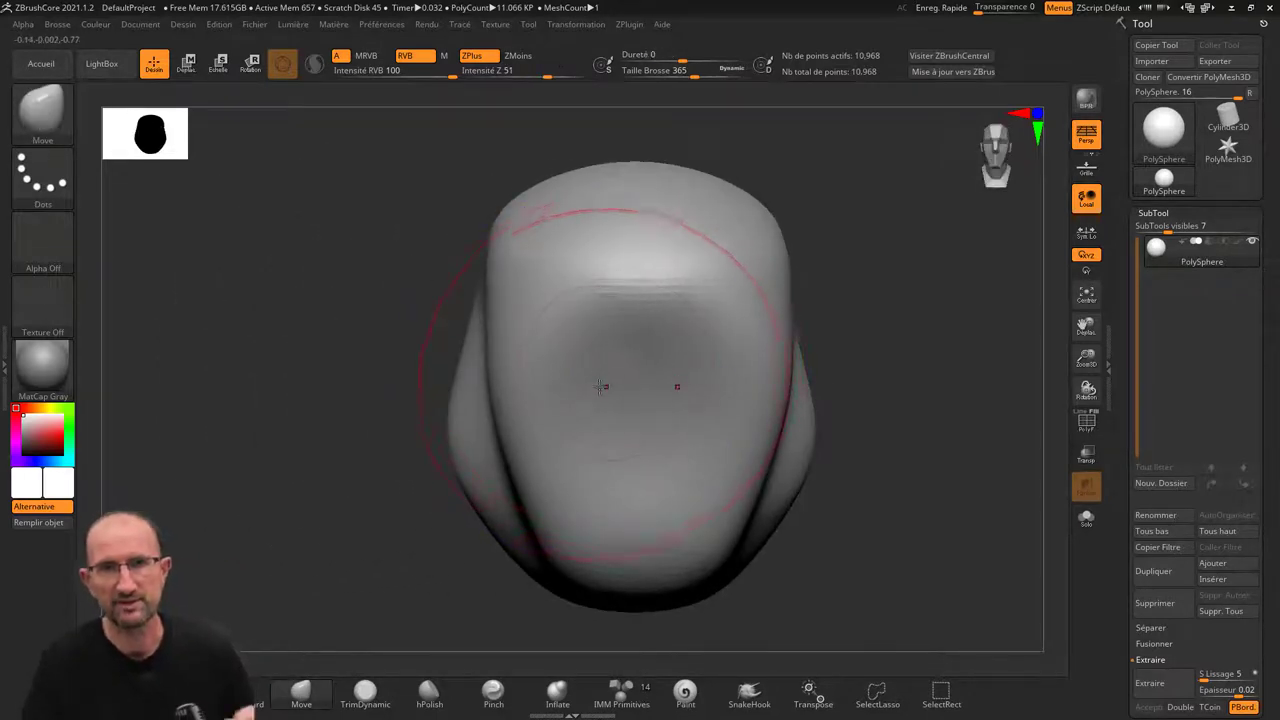
- Shrink the brush to about 49 and mask a horizontal band across the lower face
key("s")
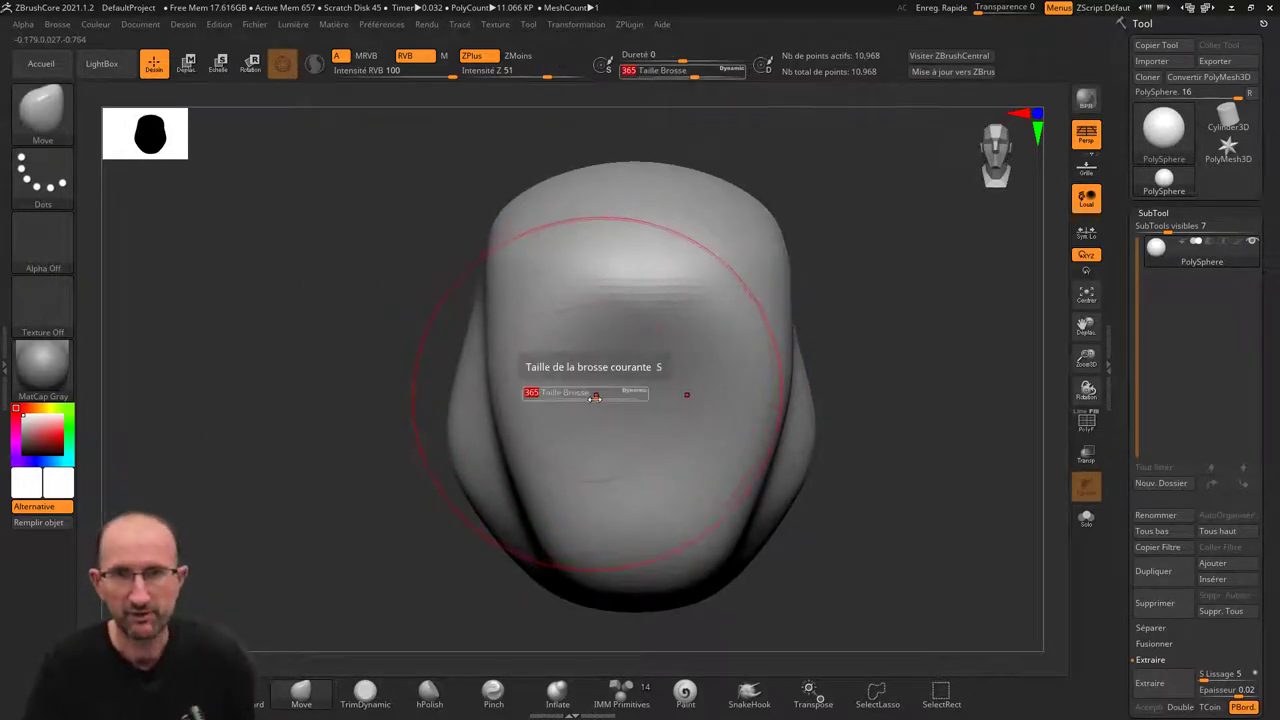
key("s")
left_click_drag(594, 401, 552, 397)
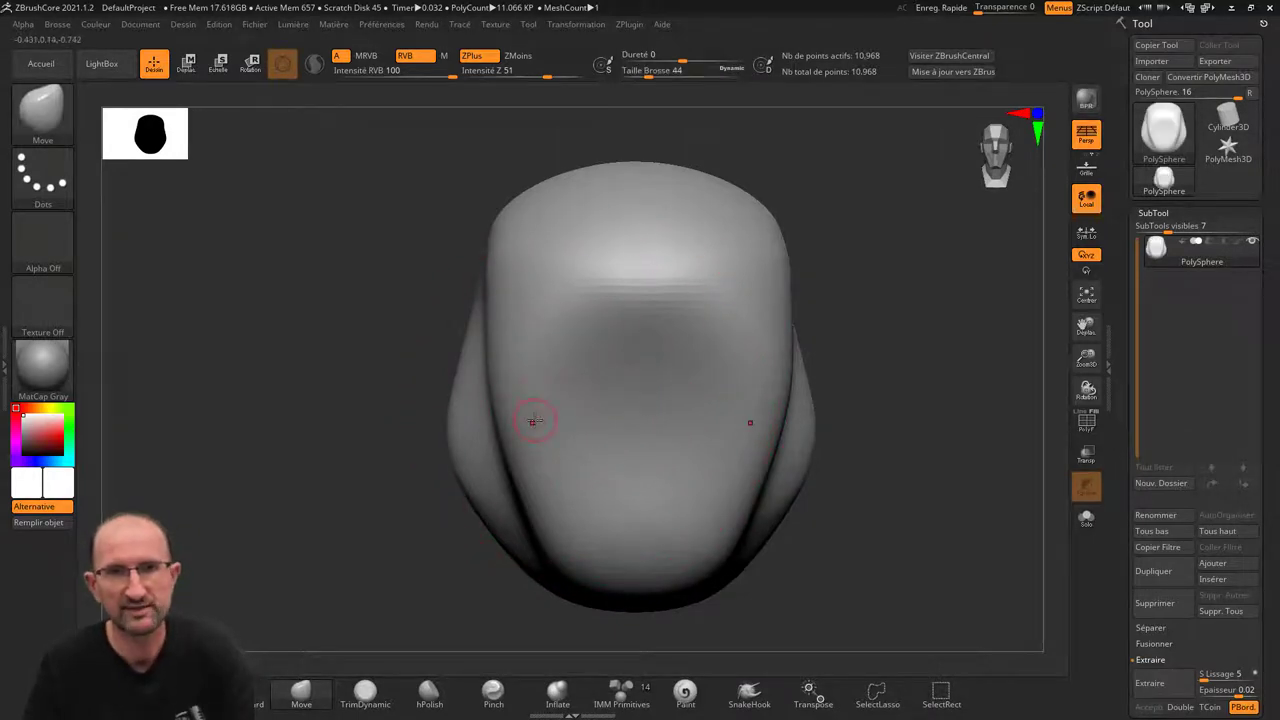
mouse_move(546, 432)
left_mouse_down("ctrl")
mouse_move(616, 422)
mouse_move(672, 461)
mouse_move(622, 451)
left_mouse_up("ctrl")
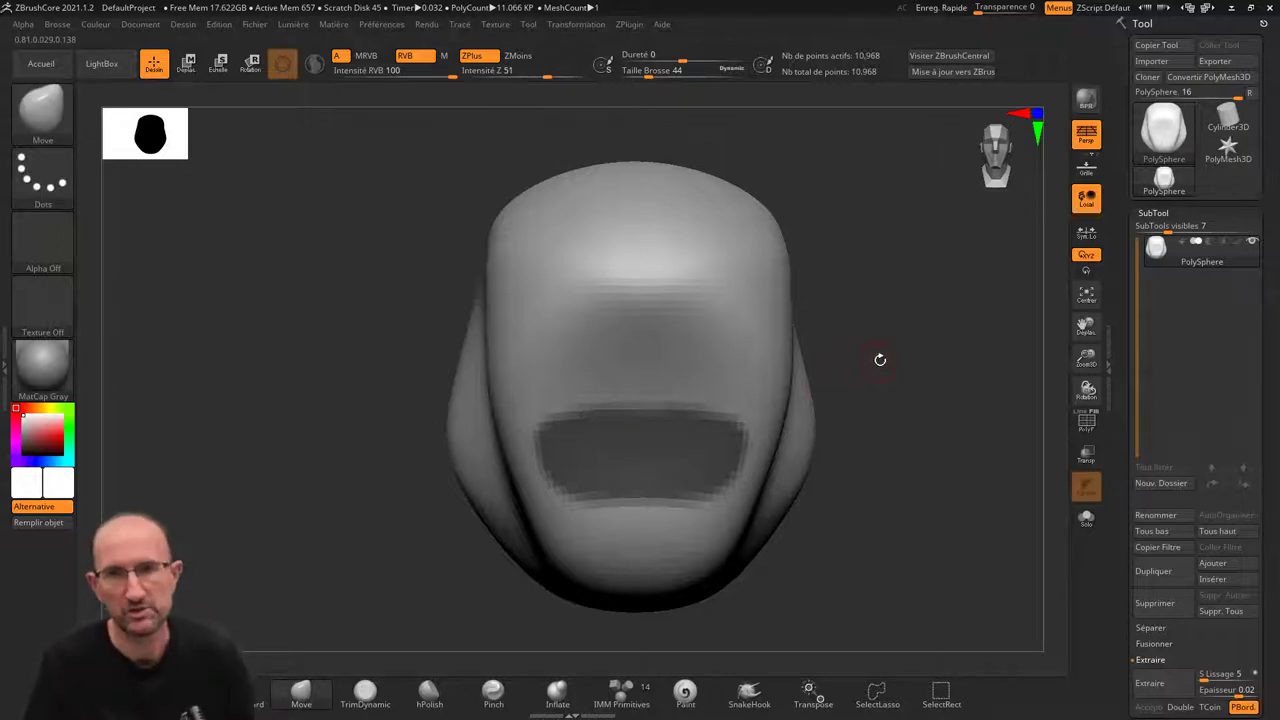
mouse_move(877, 363)
left_mouse_down()
mouse_move(898, 346)
mouse_move(775, 369)
left_mouse_up()
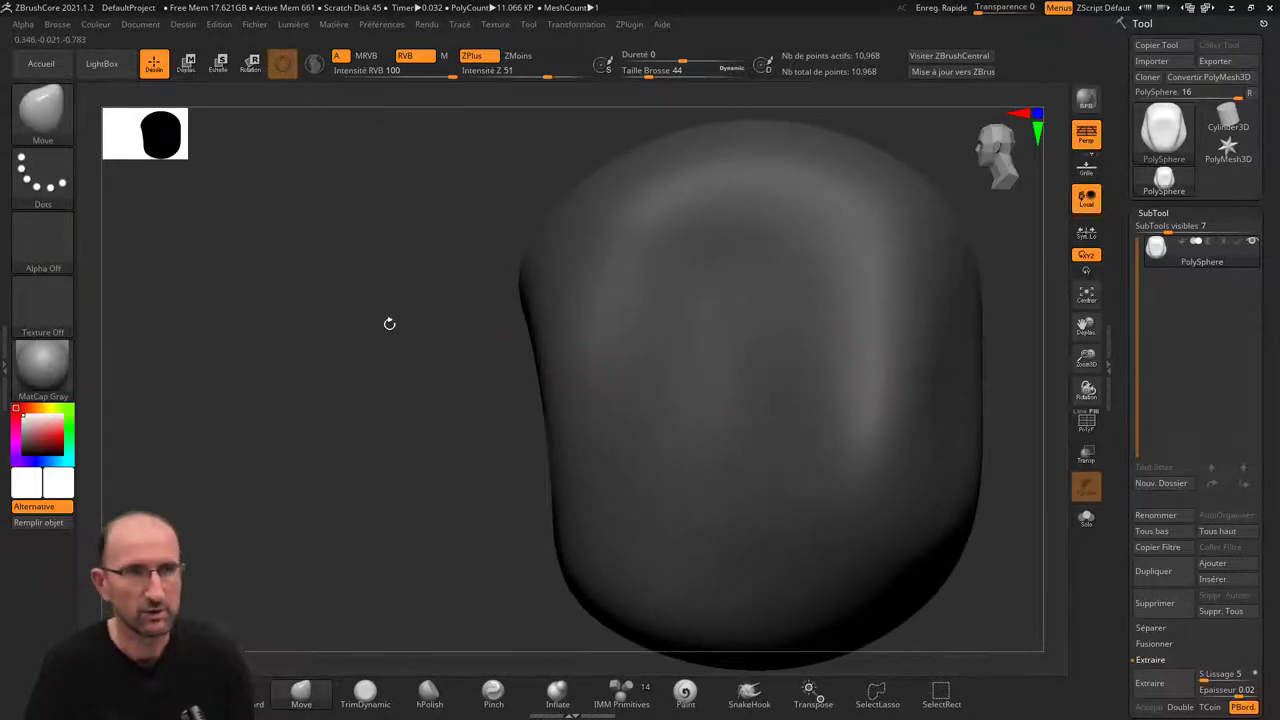
- Raise Taille Brosse to 358 and turn the head to inspect its left side and front
key("s")
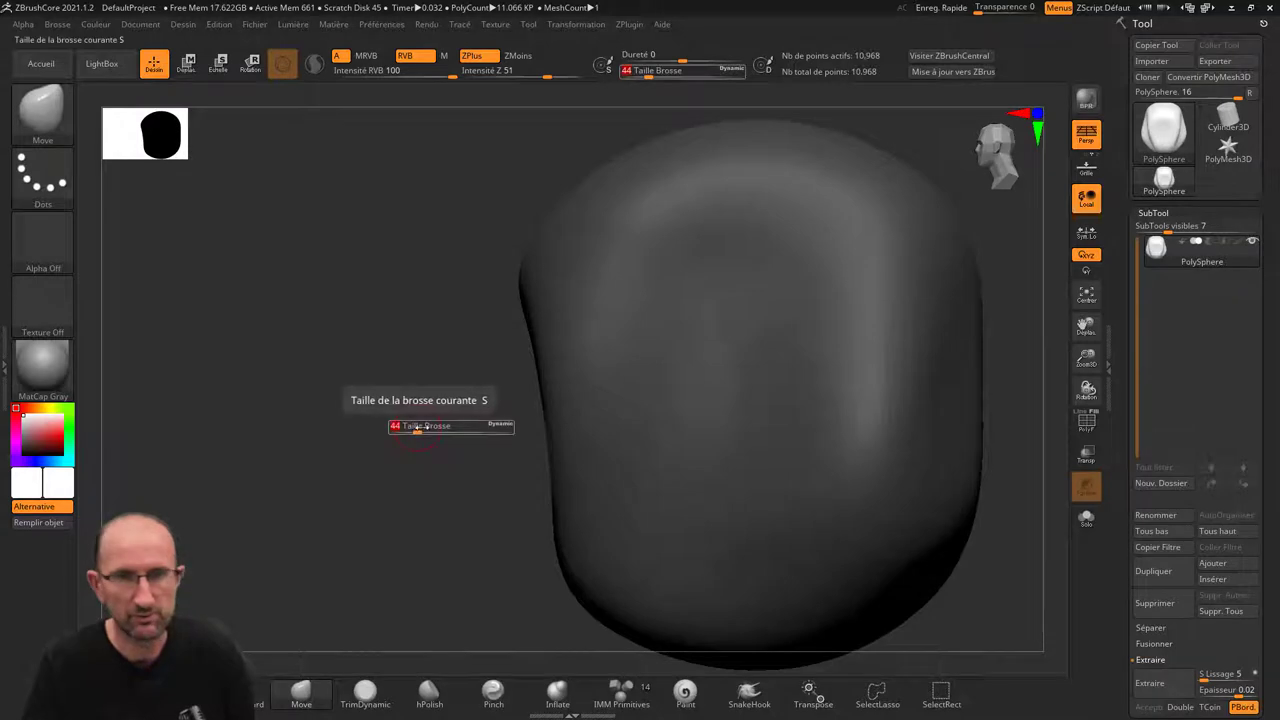
left_click_drag(418, 427, 434, 428)
mouse_move(518, 452)
left_mouse_down()
mouse_move(641, 456)
mouse_move(557, 445)
mouse_move(746, 413)
left_mouse_up()
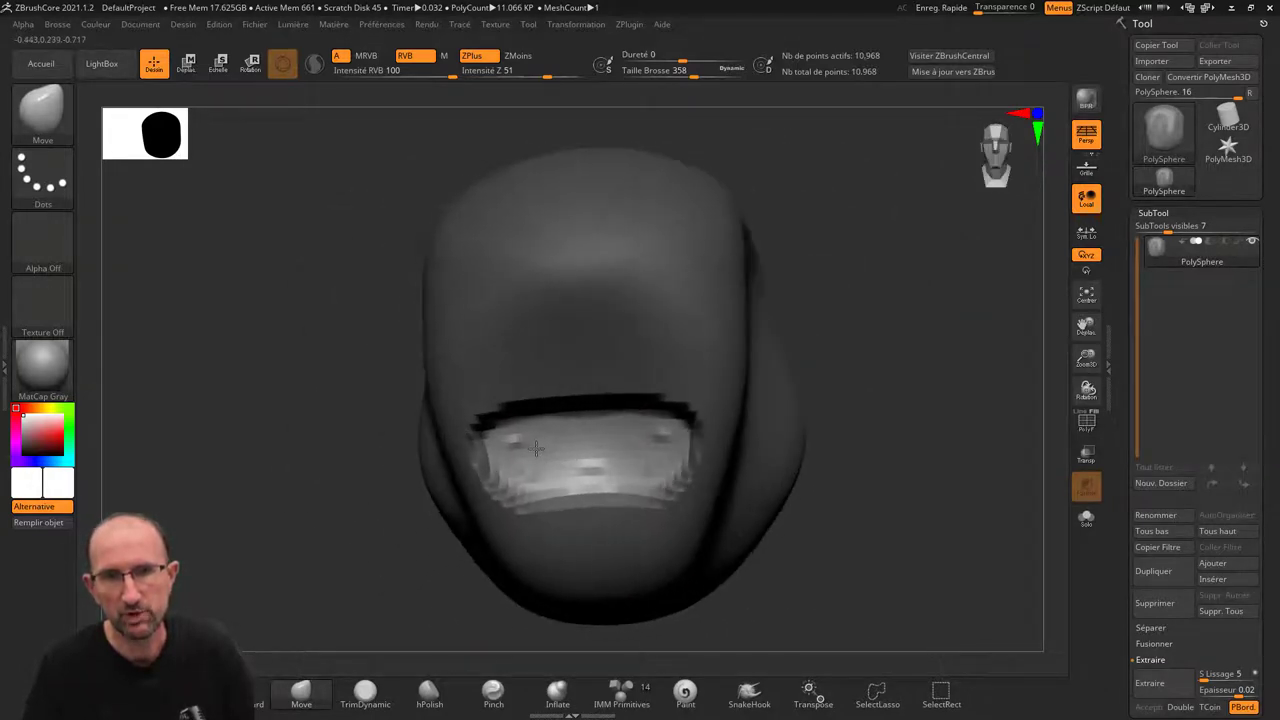
mouse_move(850, 398)
left_mouse_down()
mouse_move(872, 398)
mouse_move(852, 386)
mouse_move(874, 414)
mouse_move(867, 356)
mouse_move(771, 389)
mouse_move(373, 249)
left_mouse_up()
- With the Clay brush at size 299, sculpt the oval mouth recess and smooth it
left_click(55, 118)
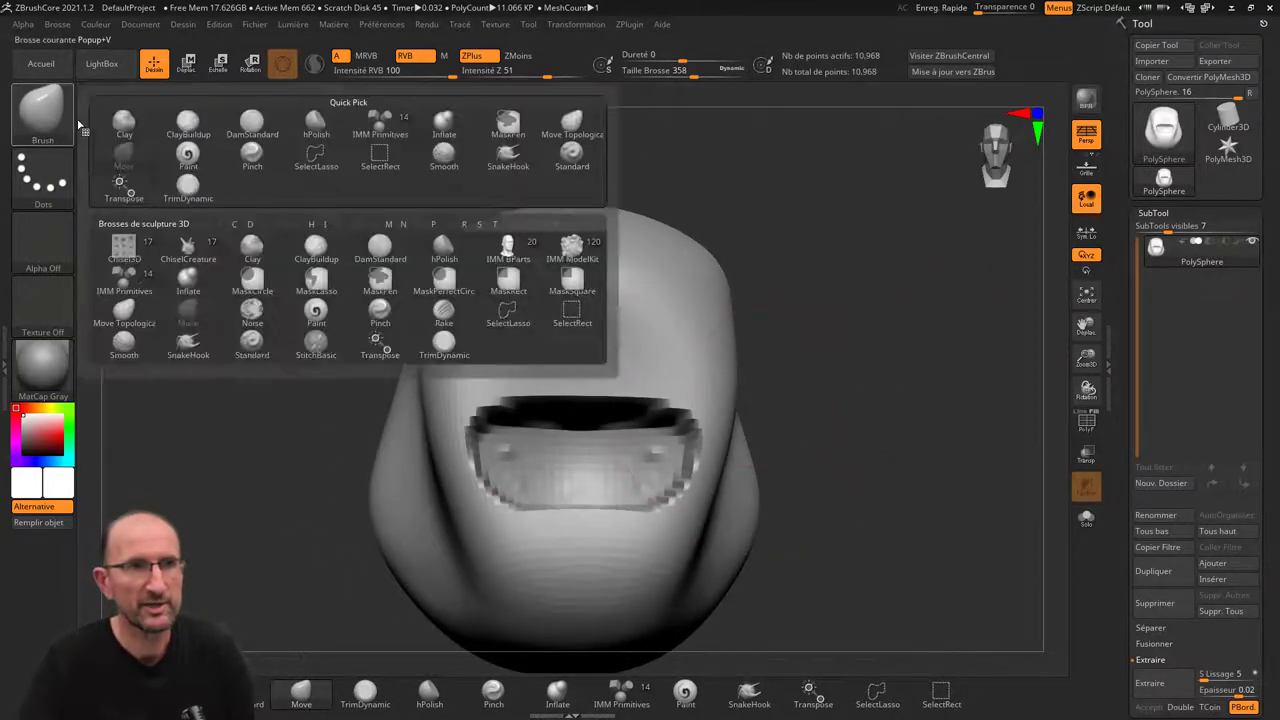
left_click(130, 135)
key("s")
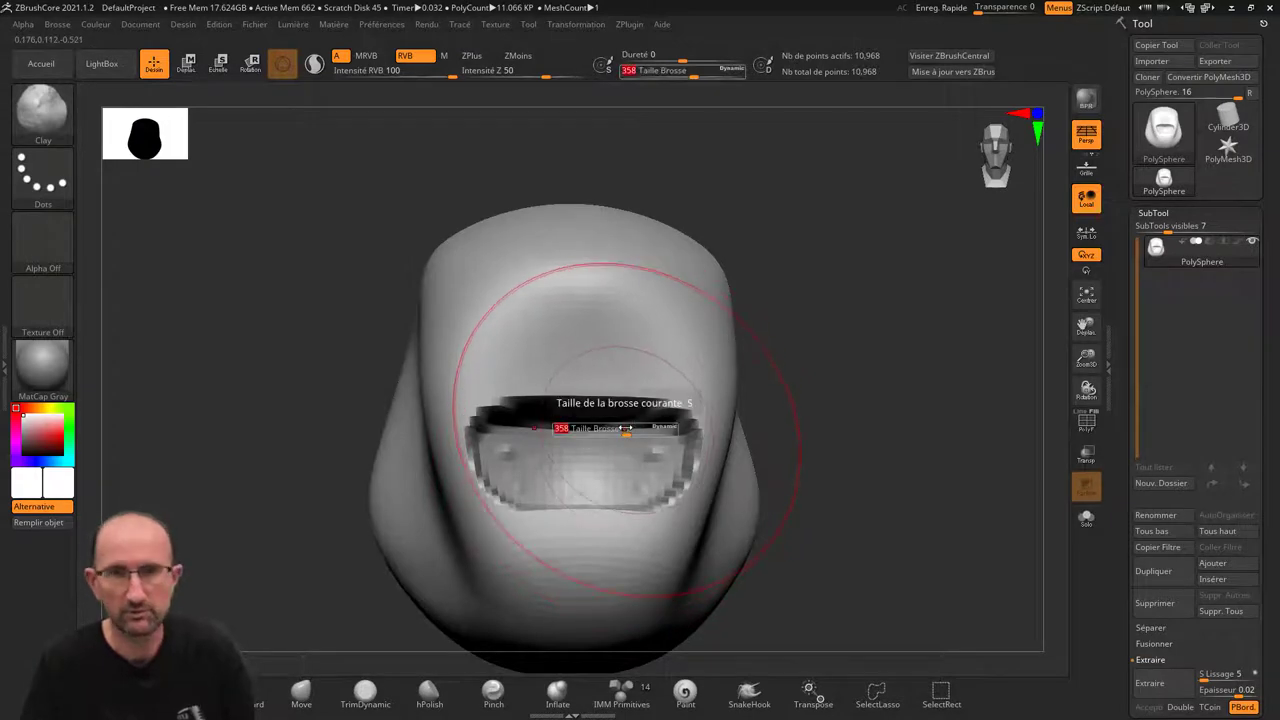
mouse_move(628, 430)
left_mouse_down()
mouse_move(606, 425)
mouse_move(565, 470)
mouse_move(663, 500)
mouse_move(586, 491)
mouse_move(600, 494)
left_mouse_up()
left_click_drag(797, 374, 794, 377)
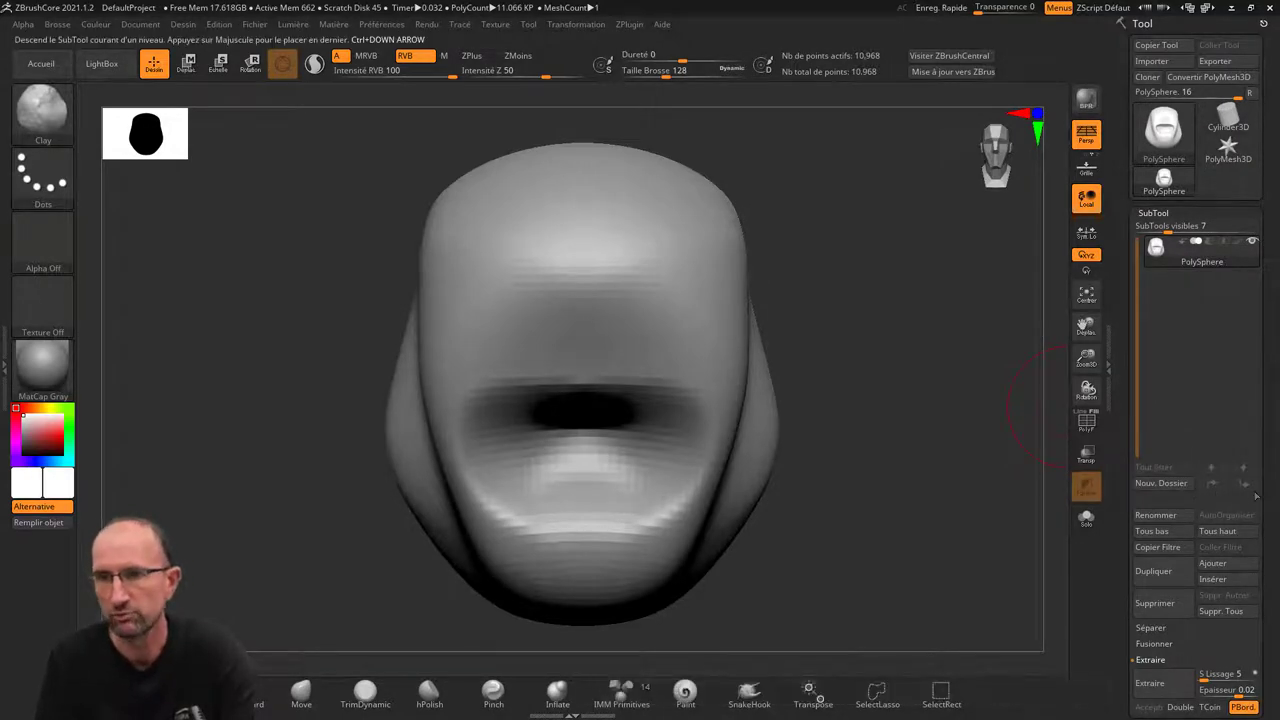
- Use Renommer to change the PolySphere subtool's name to 'Tete'
scroll(1122, 470, "down", 3)
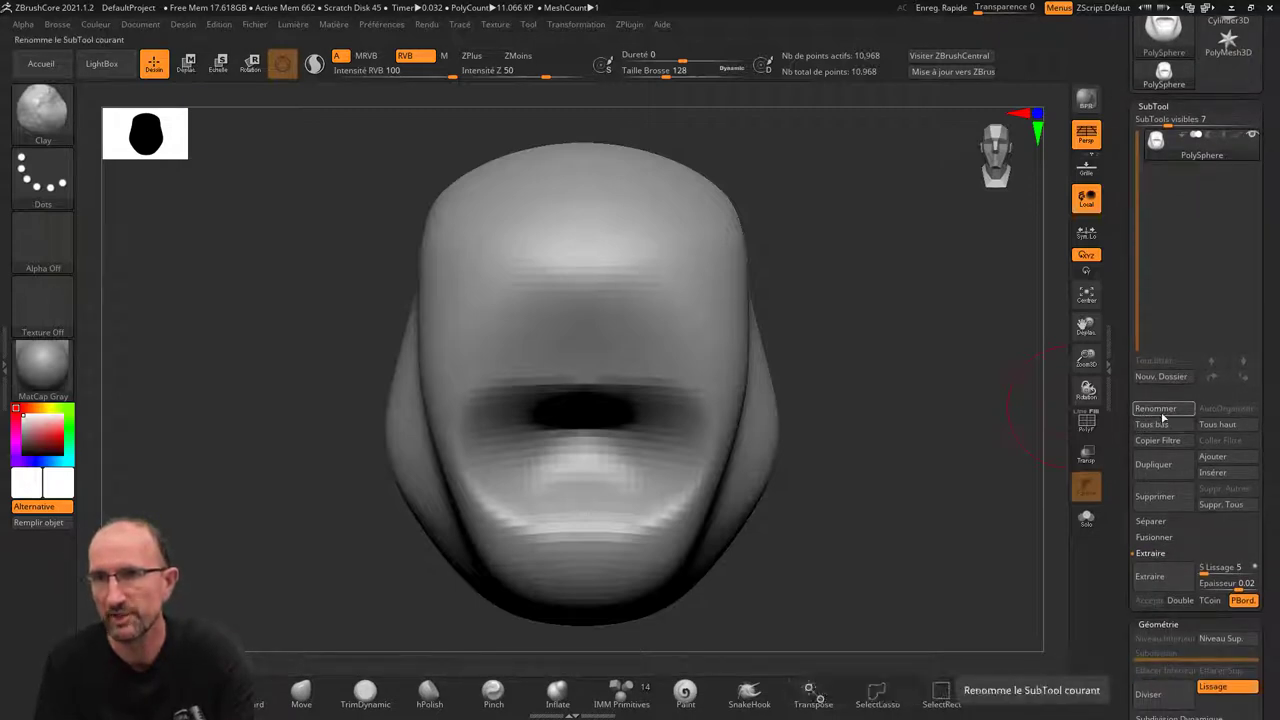
left_click(1158, 410)
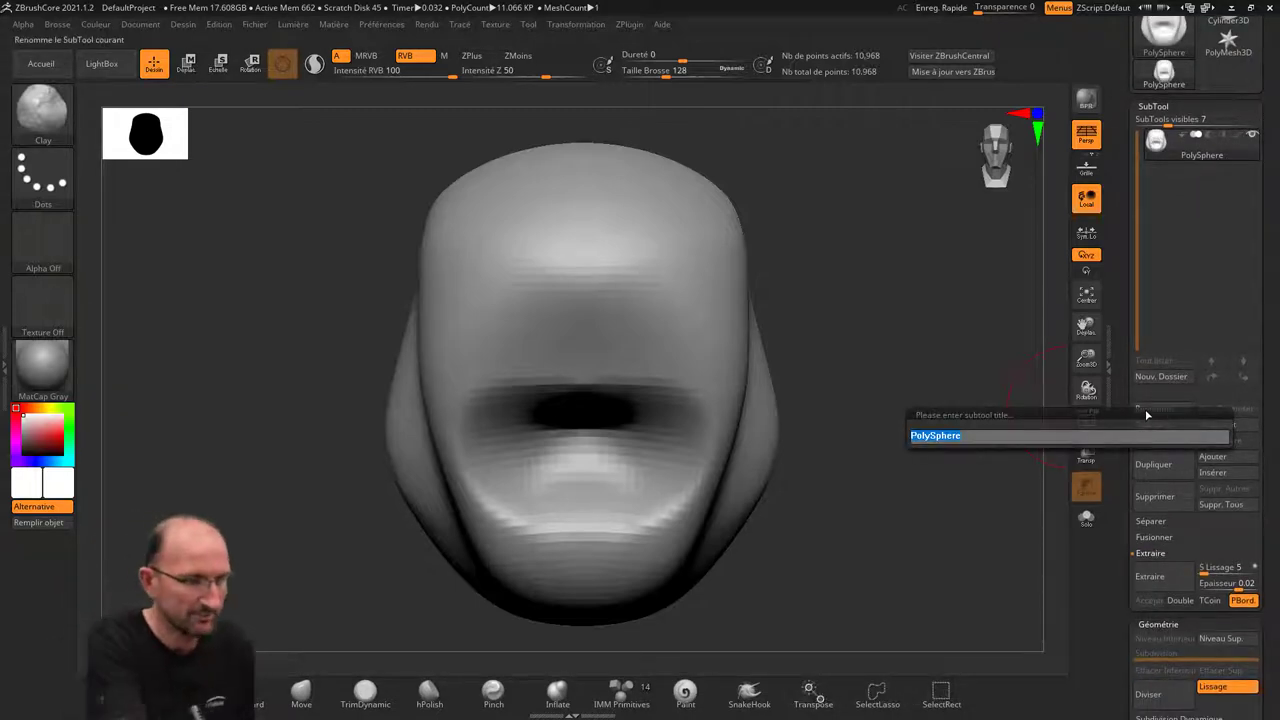
type("Tete")
key("Return")
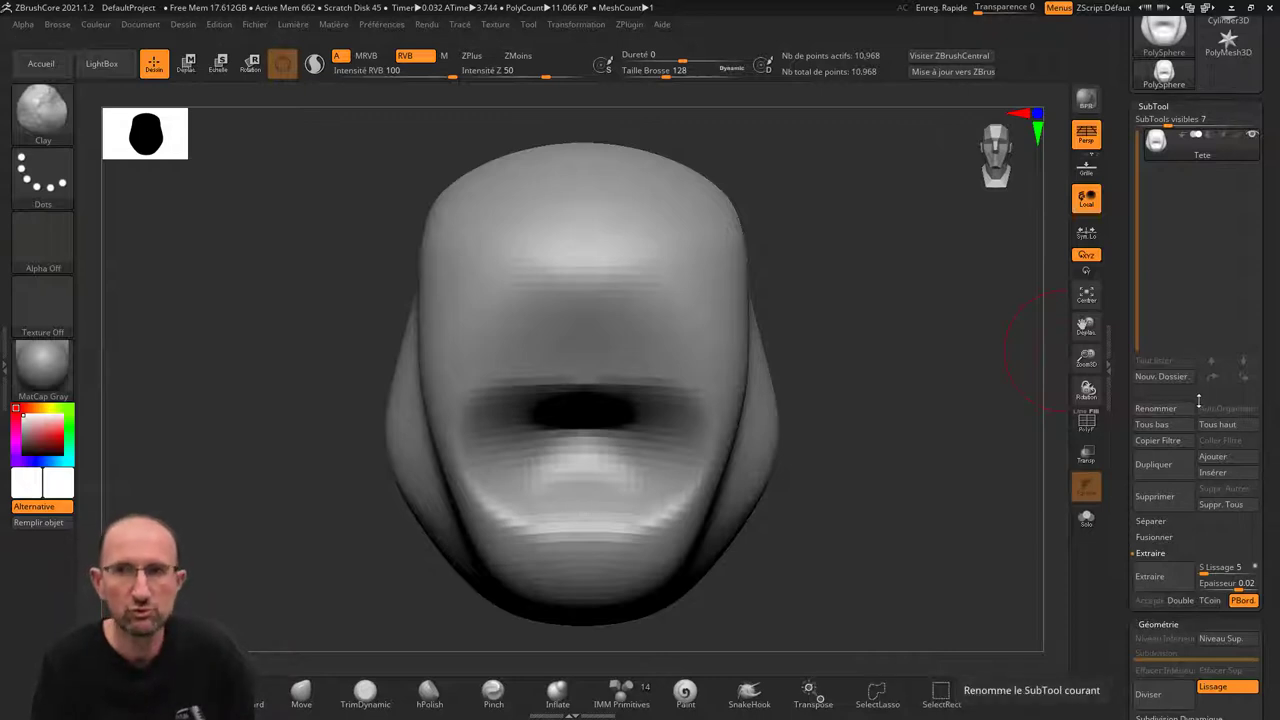
- Append a Sphere3D subtool and rename it from PM3D_Sphere3D1 to 'Yeux'
left_click(1219, 460)
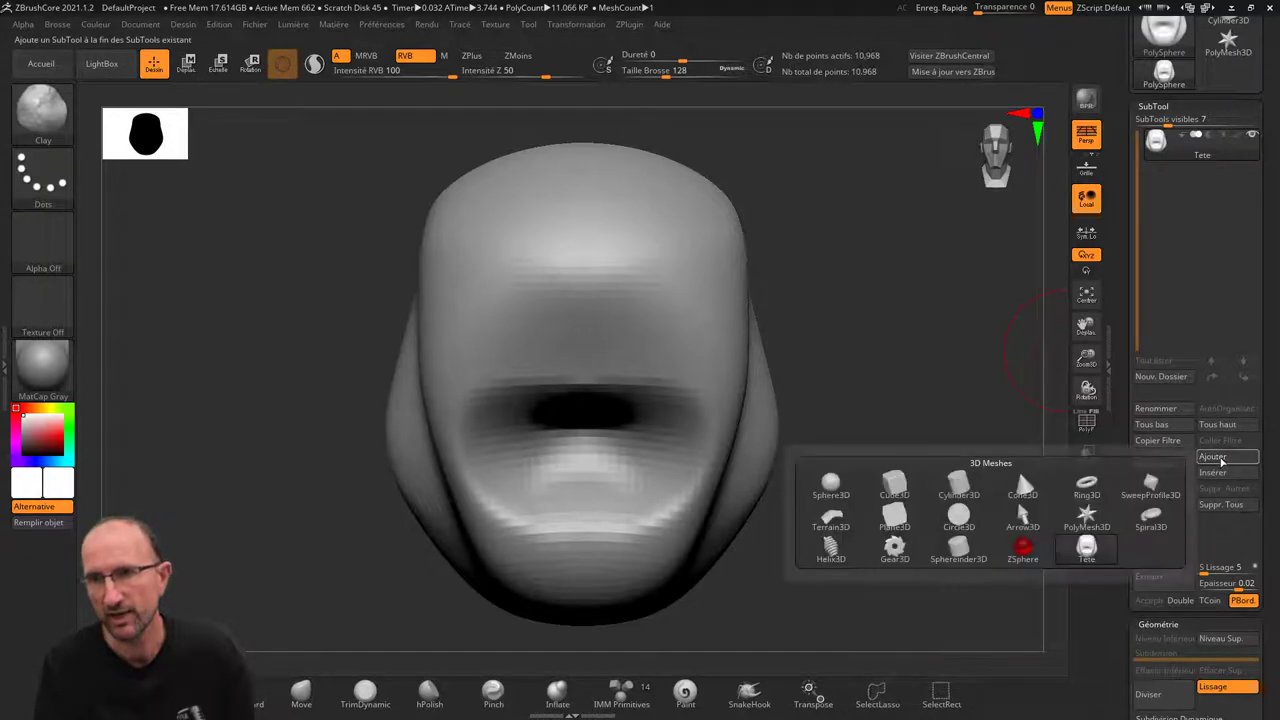
left_click(836, 484)
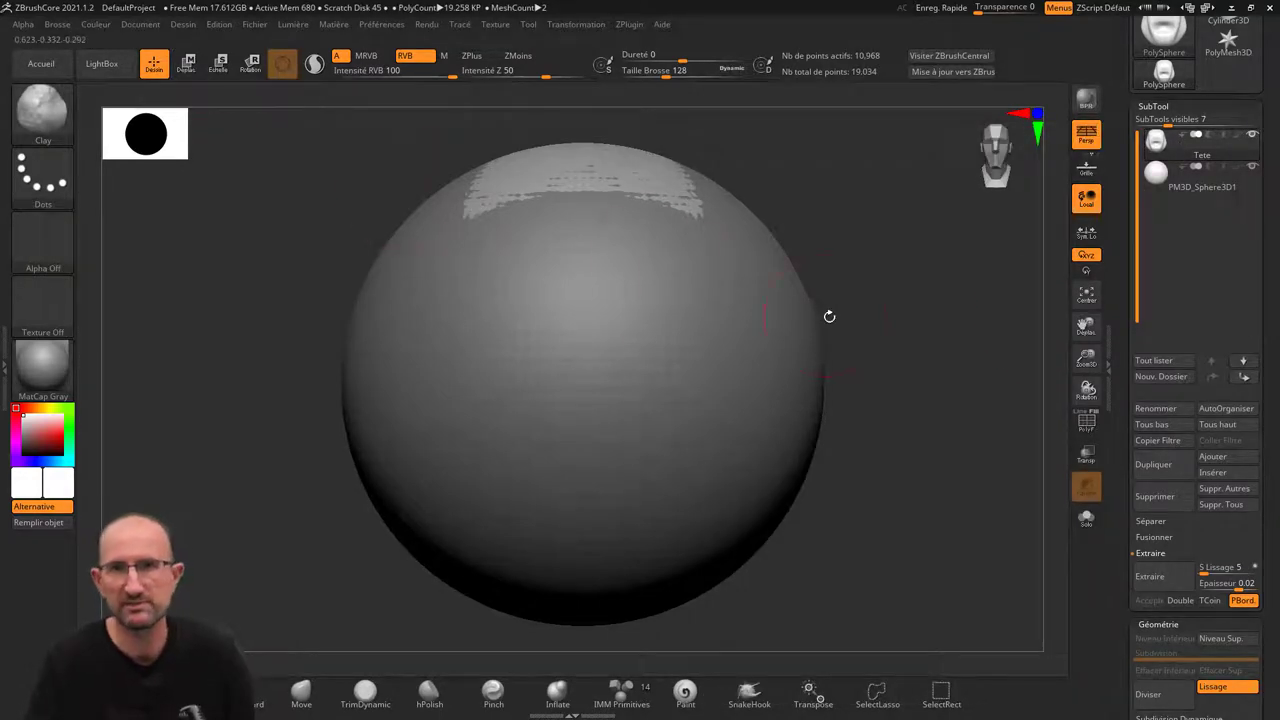
left_click(1168, 190)
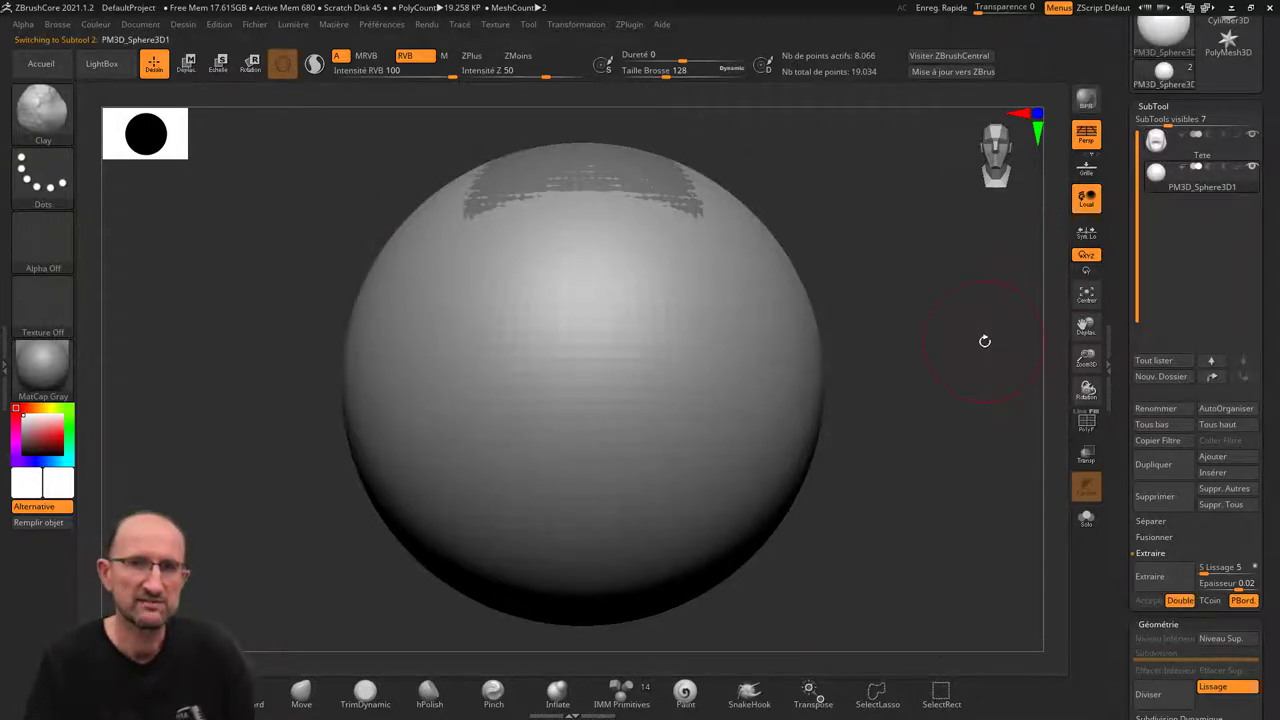
left_click(1155, 410)
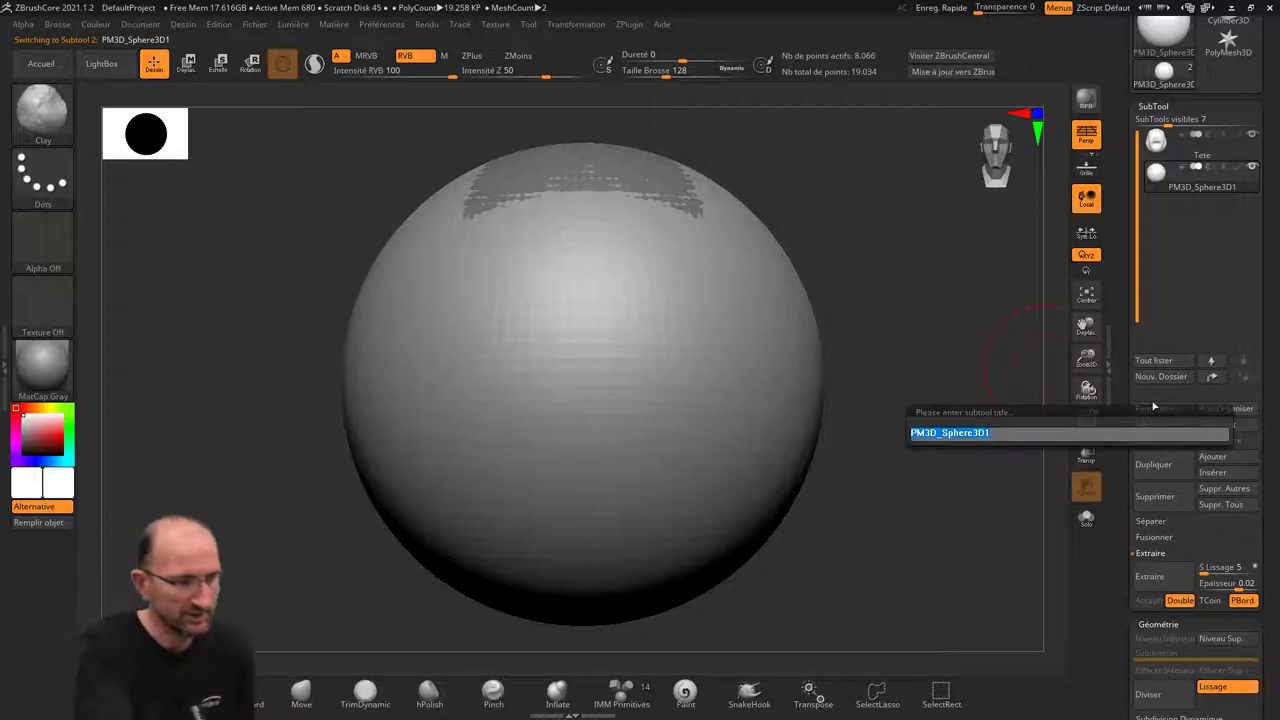
type("Yeux")
key("Return")
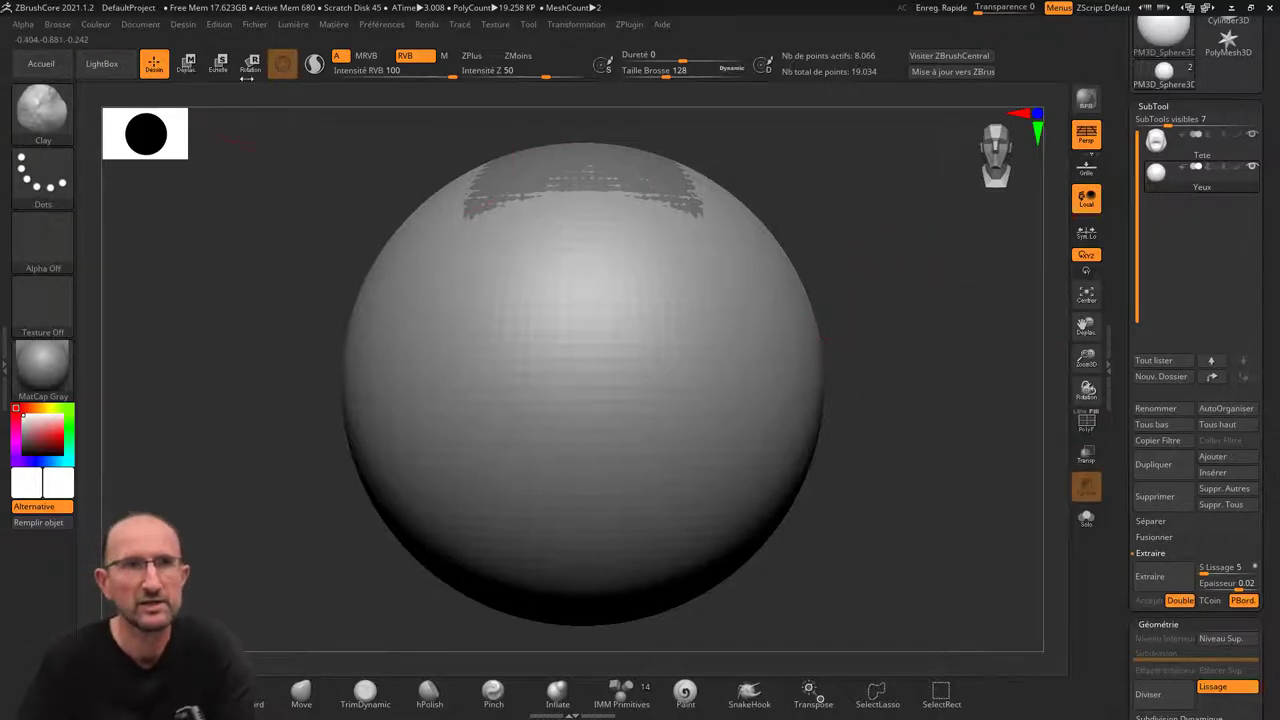
- Scale down the Yeux sphere and move it right and up onto the head's upper face
left_click(218, 63)
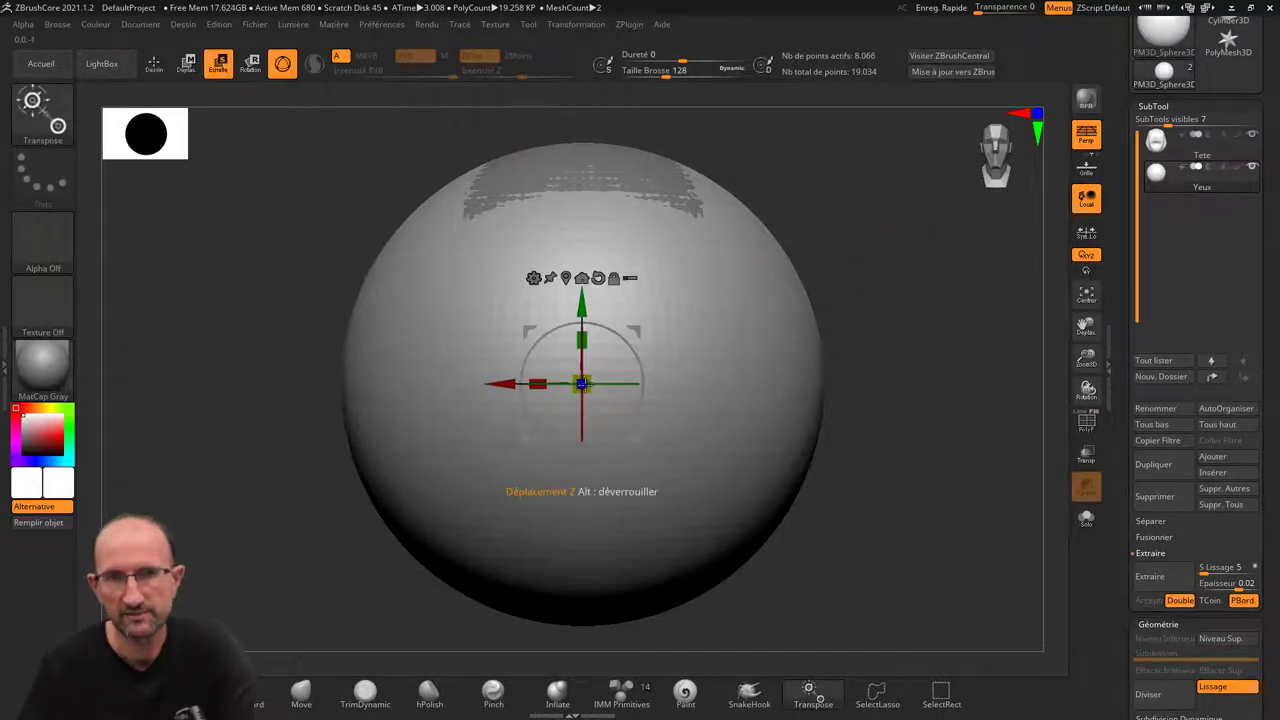
left_click_drag(584, 388, 501, 307)
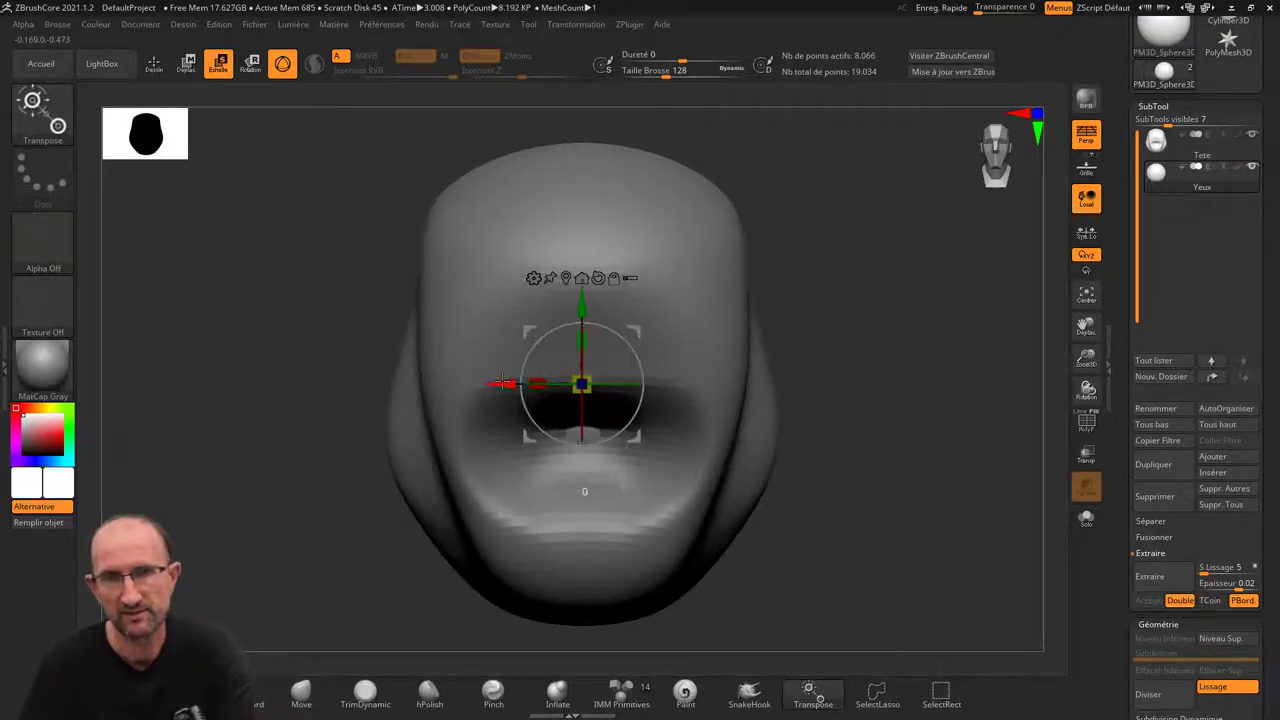
left_click_drag(500, 383, 652, 380)
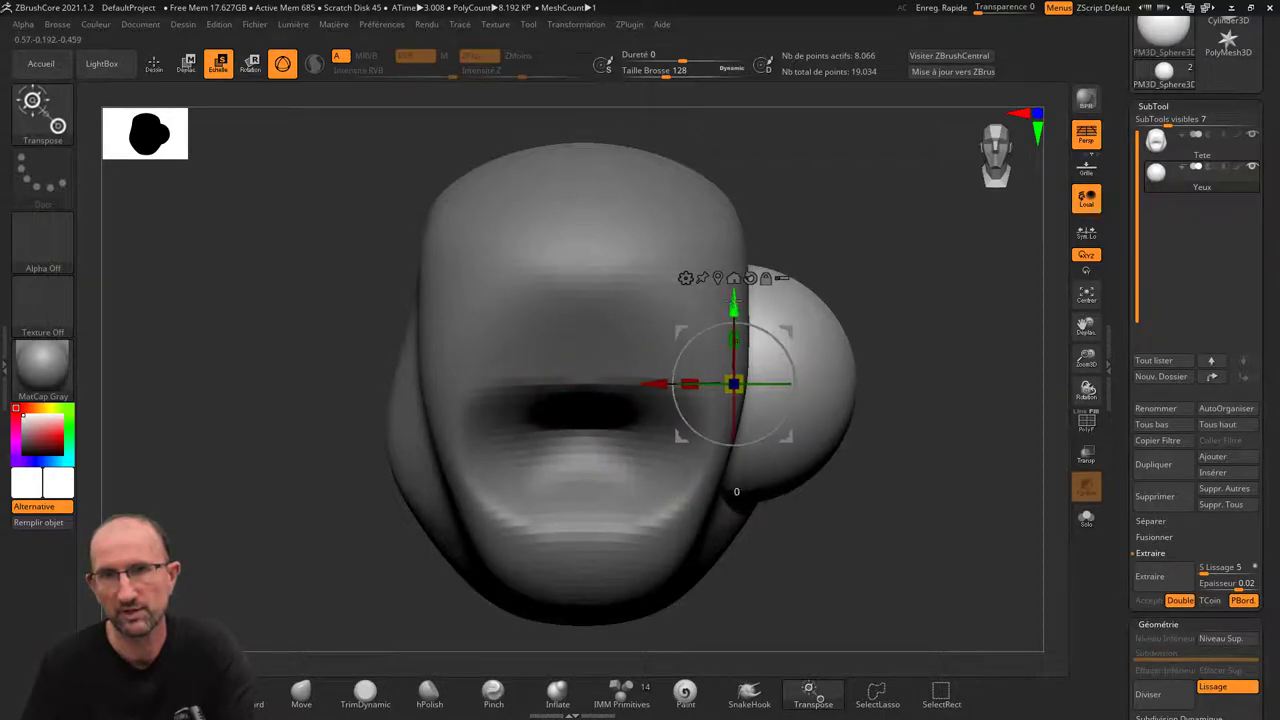
left_click_drag(748, 302, 748, 152)
mouse_move(840, 343)
left_mouse_down()
mouse_move(701, 214)
mouse_move(508, 243)
left_mouse_up()
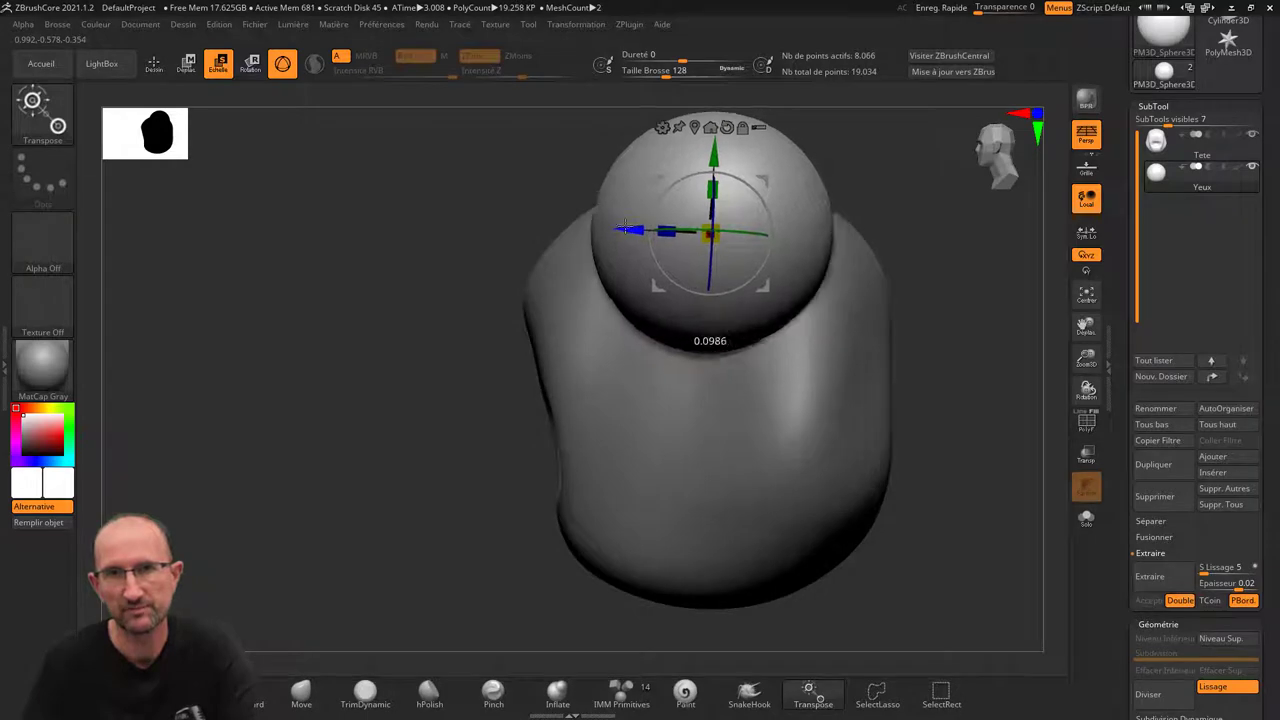
mouse_move(411, 371)
left_mouse_down()
mouse_move(460, 371)
mouse_move(727, 290)
left_mouse_up()
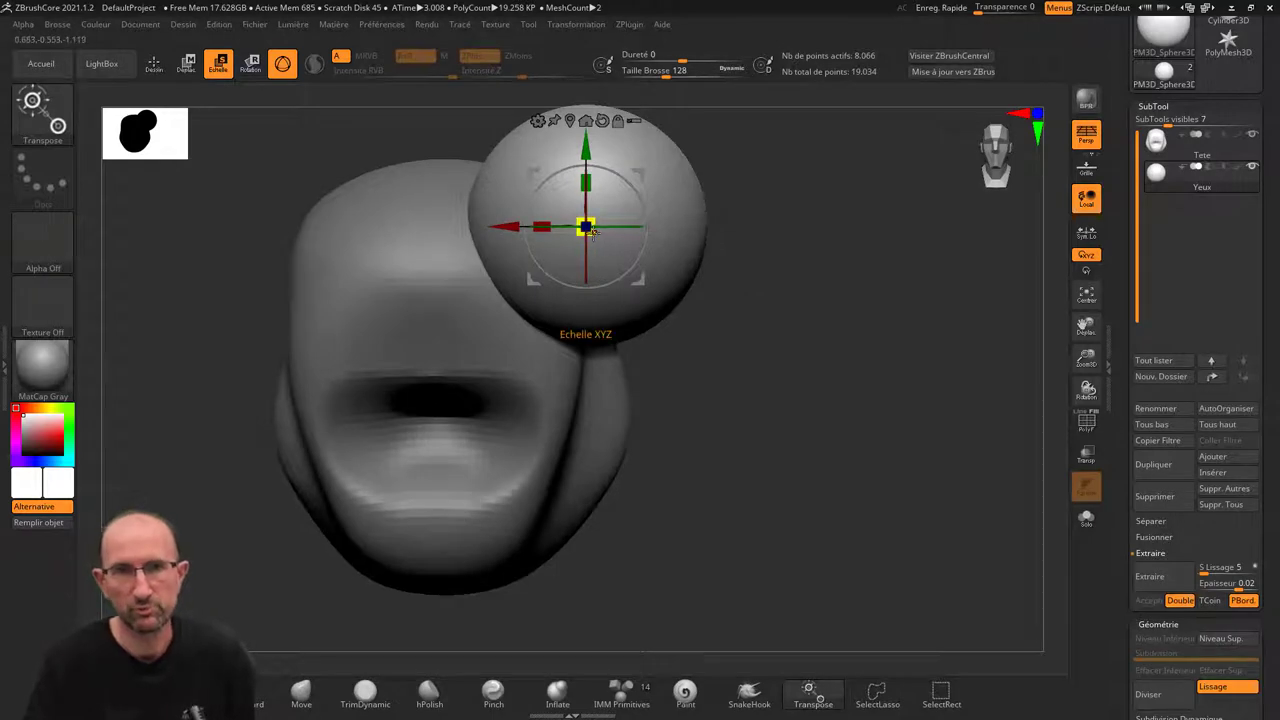
left_click_drag(586, 227, 440, 228)
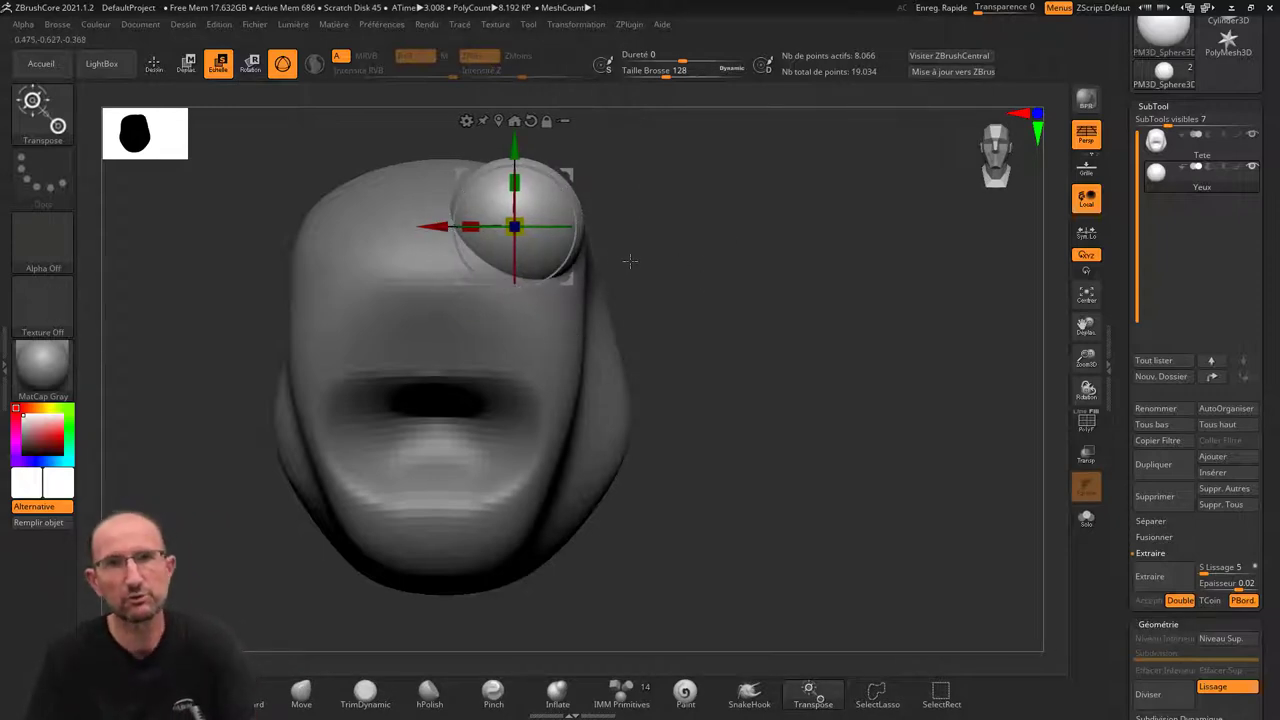
scroll(1150, 420, "down", 2)
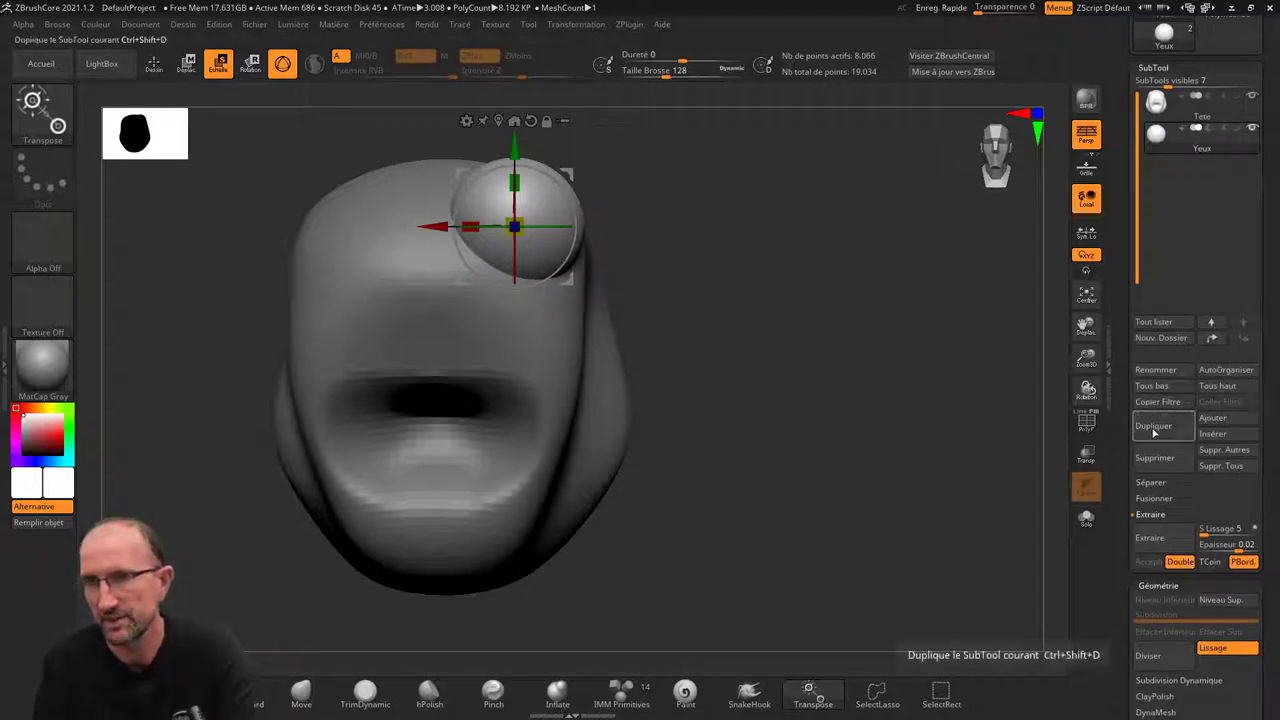
- Duplicate Yeux as Yeux1 and apply Miroir et Souder to mirror the eye onto the left side
left_click(1145, 426)
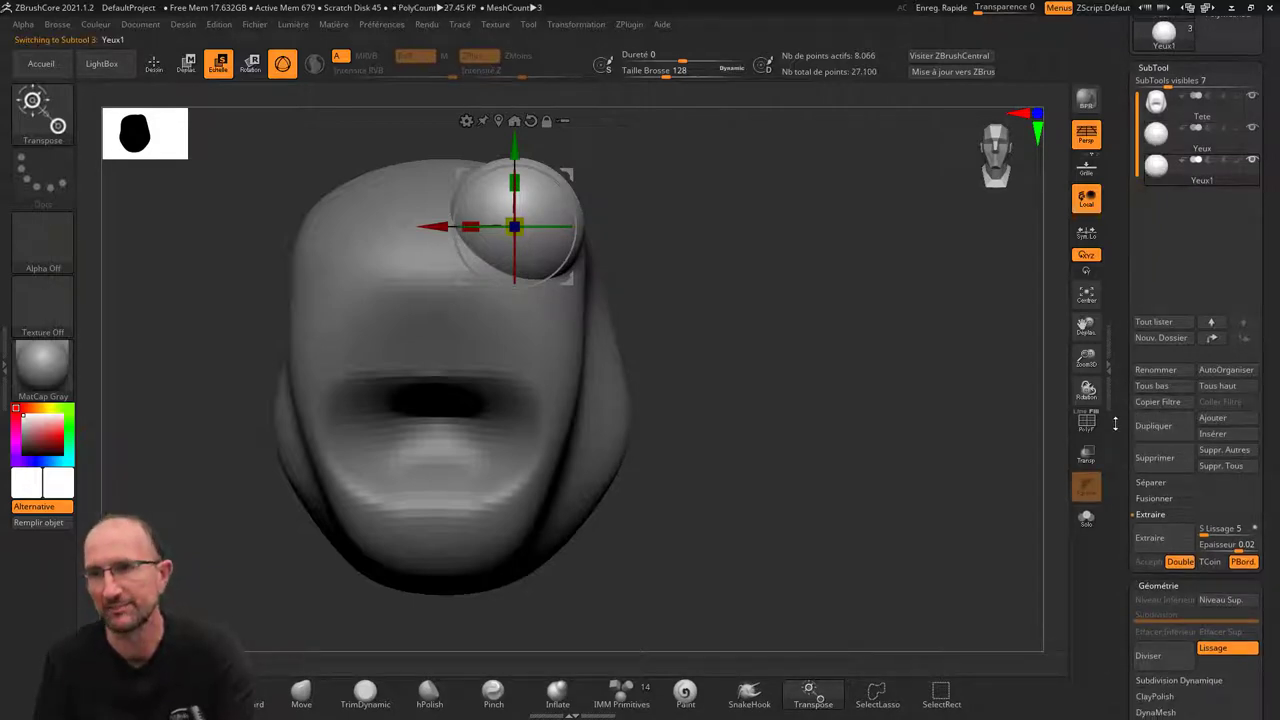
scroll(1127, 380, "down", 3)
scroll(1127, 355, "down", 2)
scroll(1127, 345, "down", 2)
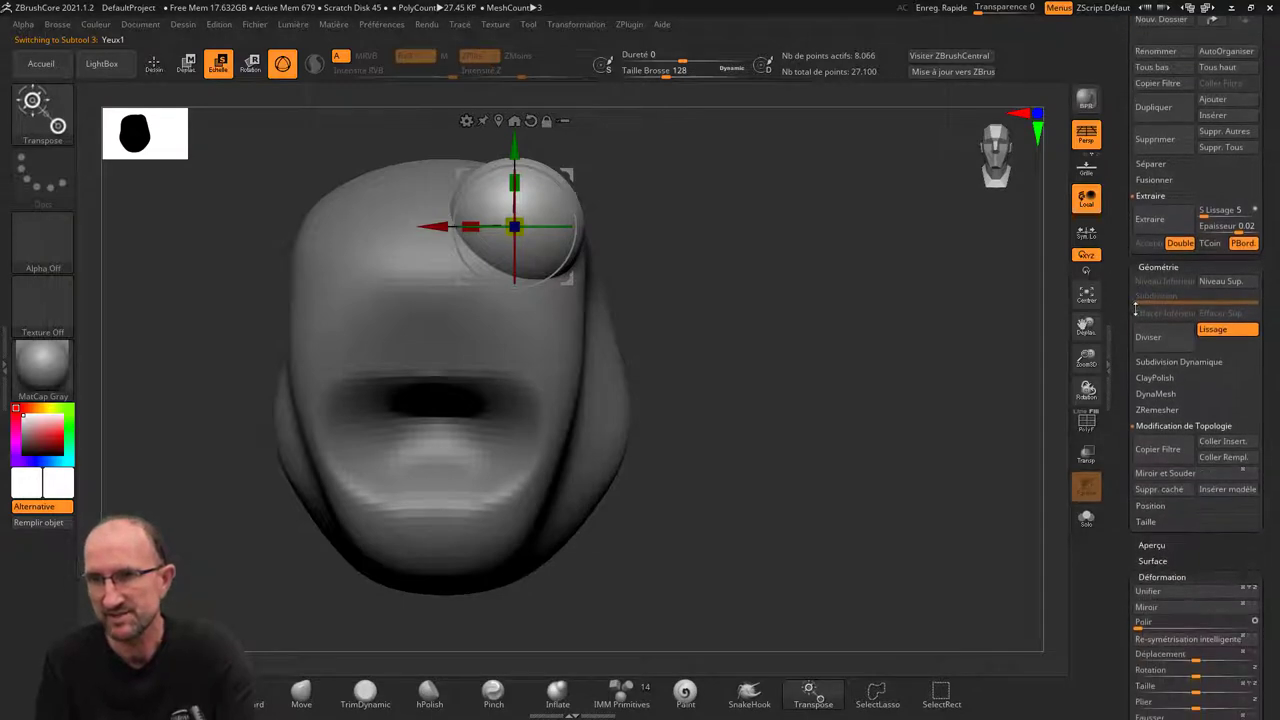
scroll(1127, 335, "down", 2)
scroll(1127, 325, "down", 2)
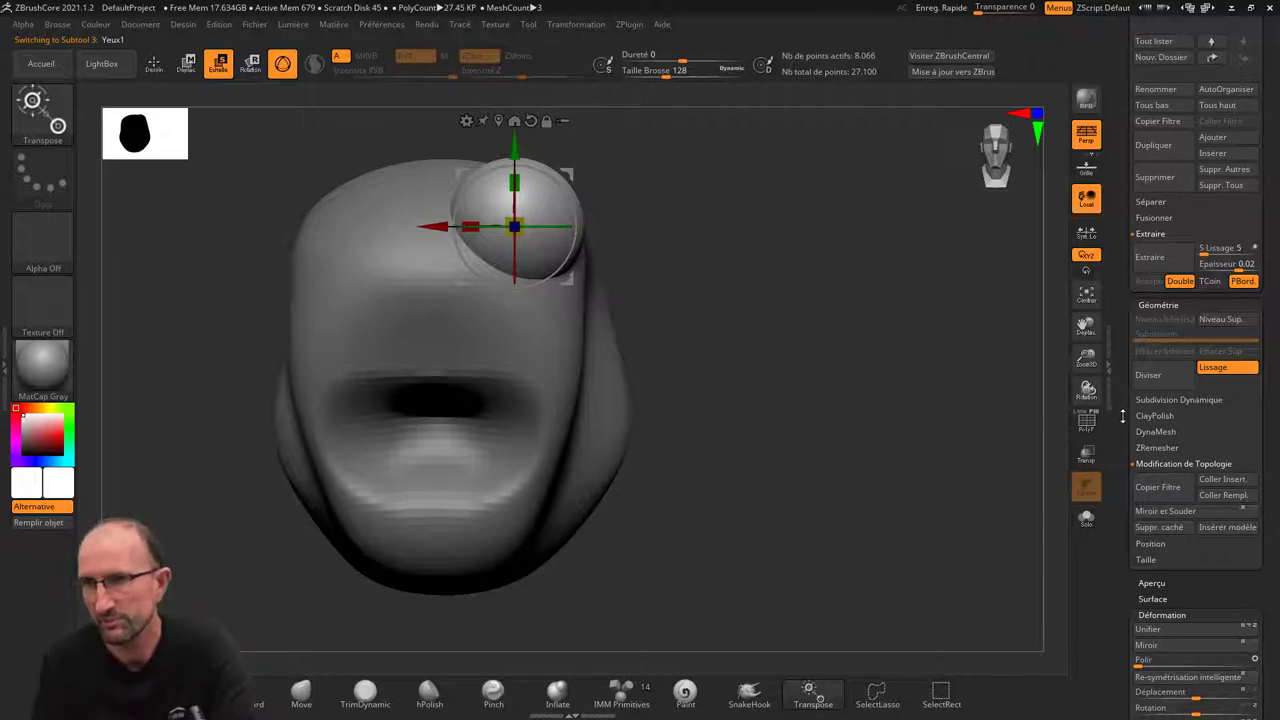
scroll(1122, 405, "down", 1)
scroll(1125, 385, "down", 1)
scroll(1128, 365, "down", 1)
scroll(1132, 350, "down", 2)
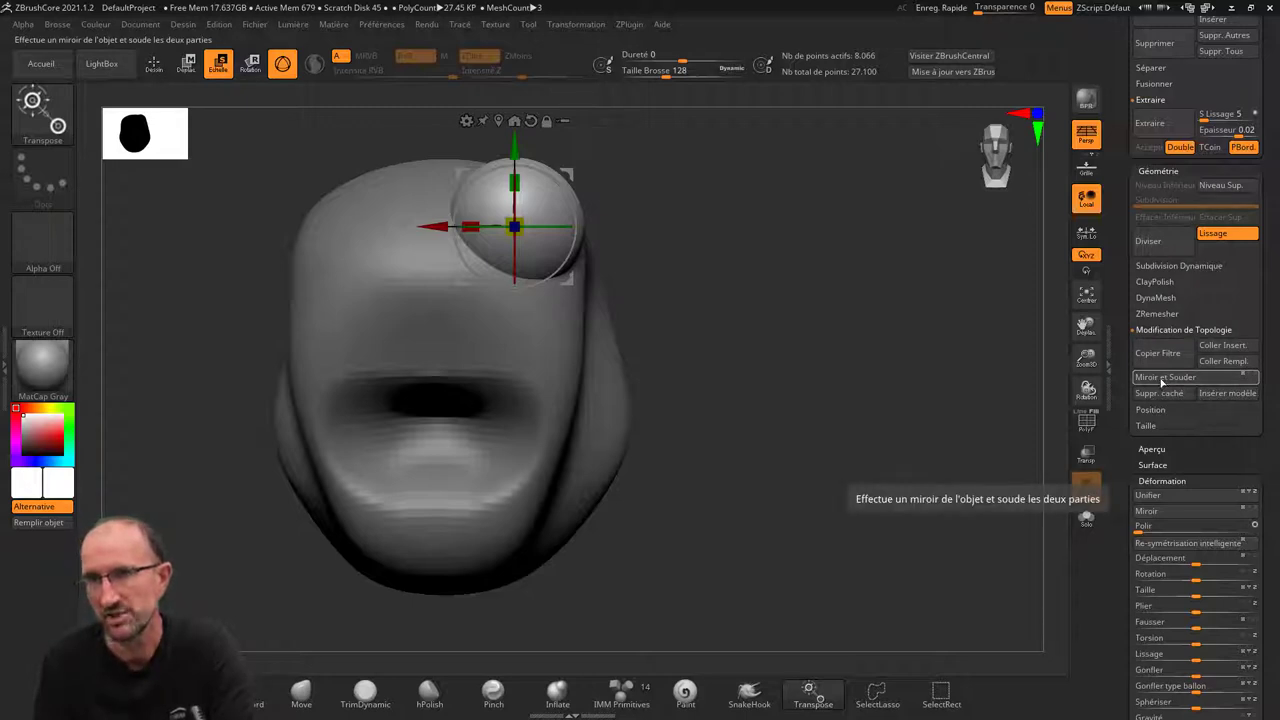
left_click(1163, 381)
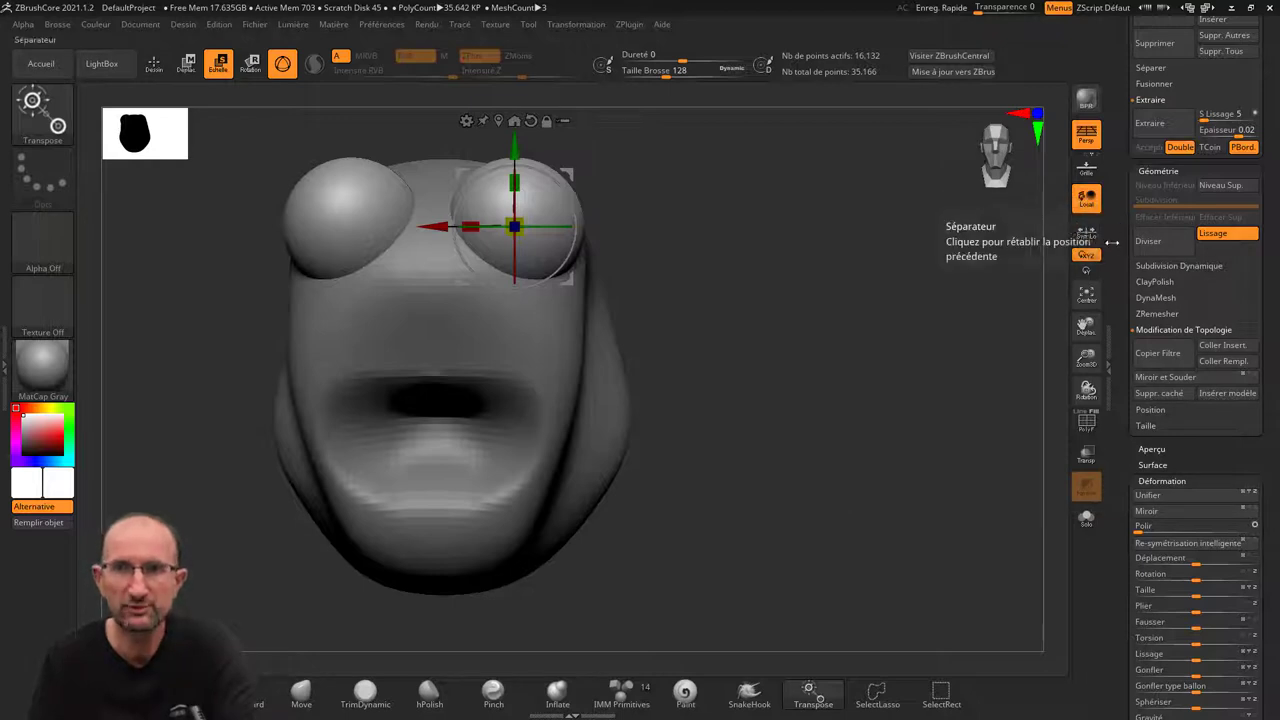
left_click_drag(1112, 242, 1108, 346)
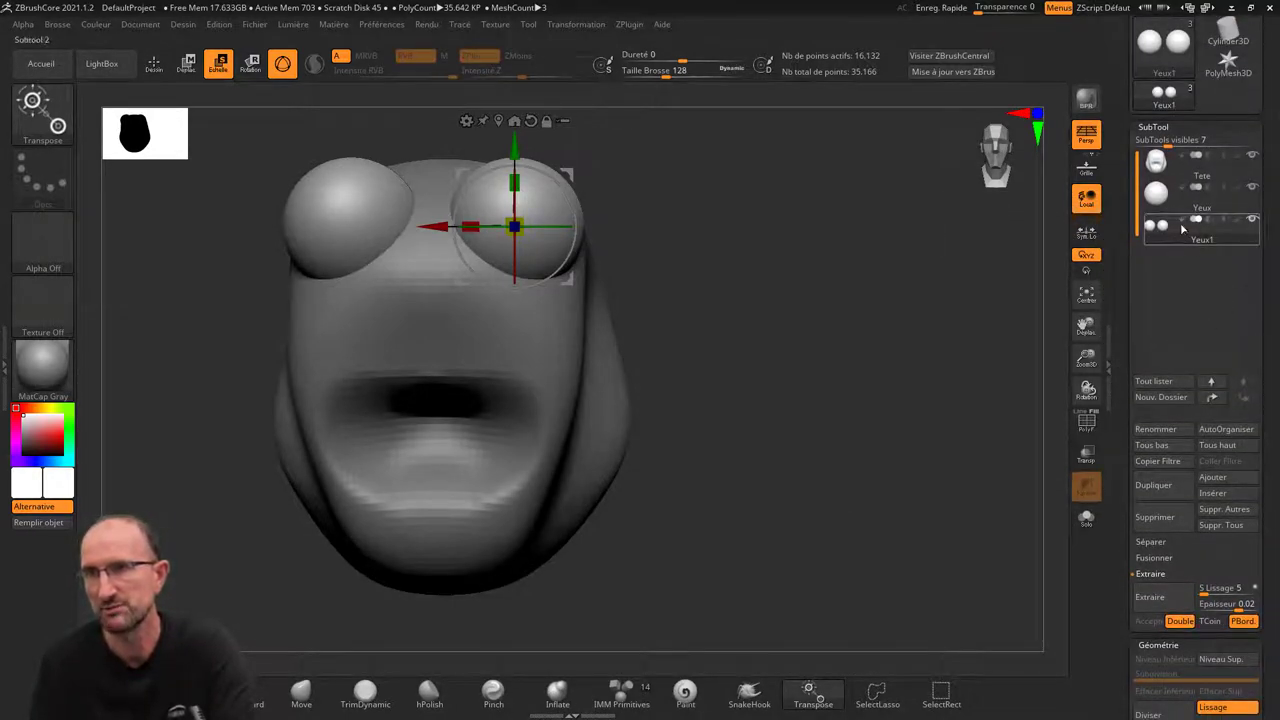
mouse_move(1195, 232)
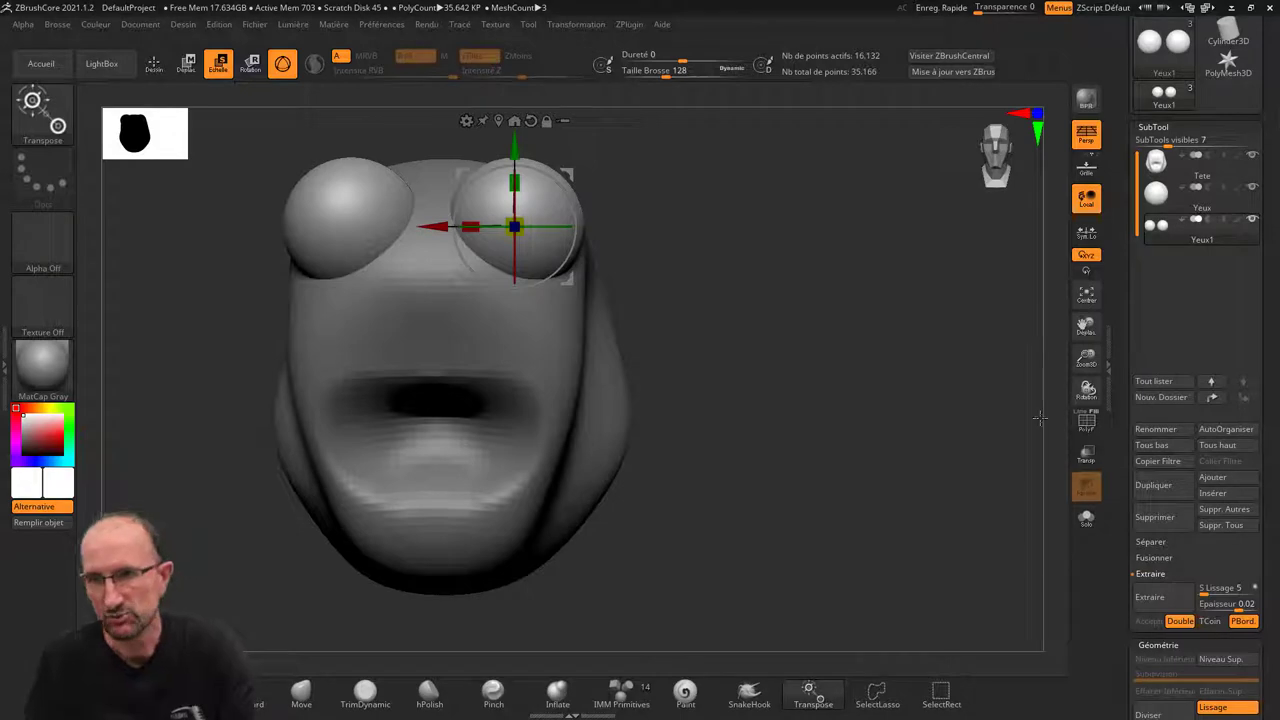
- Duplicate the Yeux1 eye-pair subtool, creating Yeux2
left_click(1158, 487)
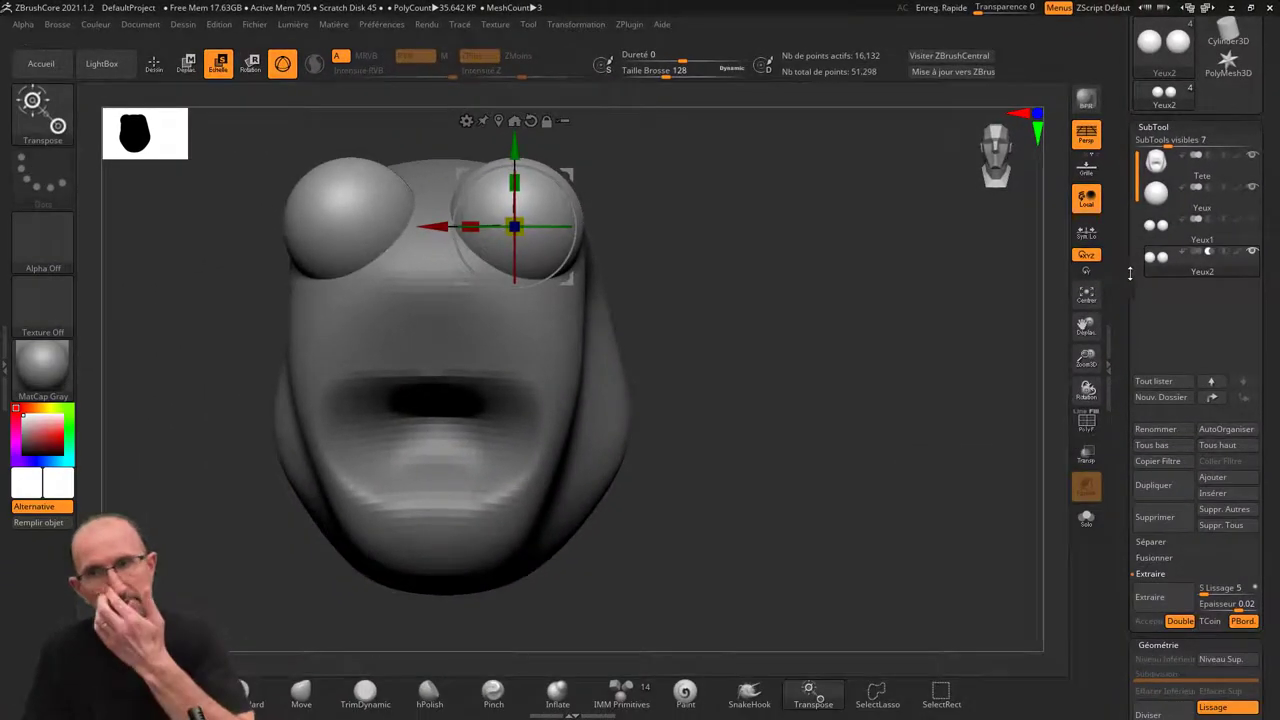
- Select the Tete subtool and merge it with the subtool below using Fusionner Bas, confirming OK
left_click(1158, 162)
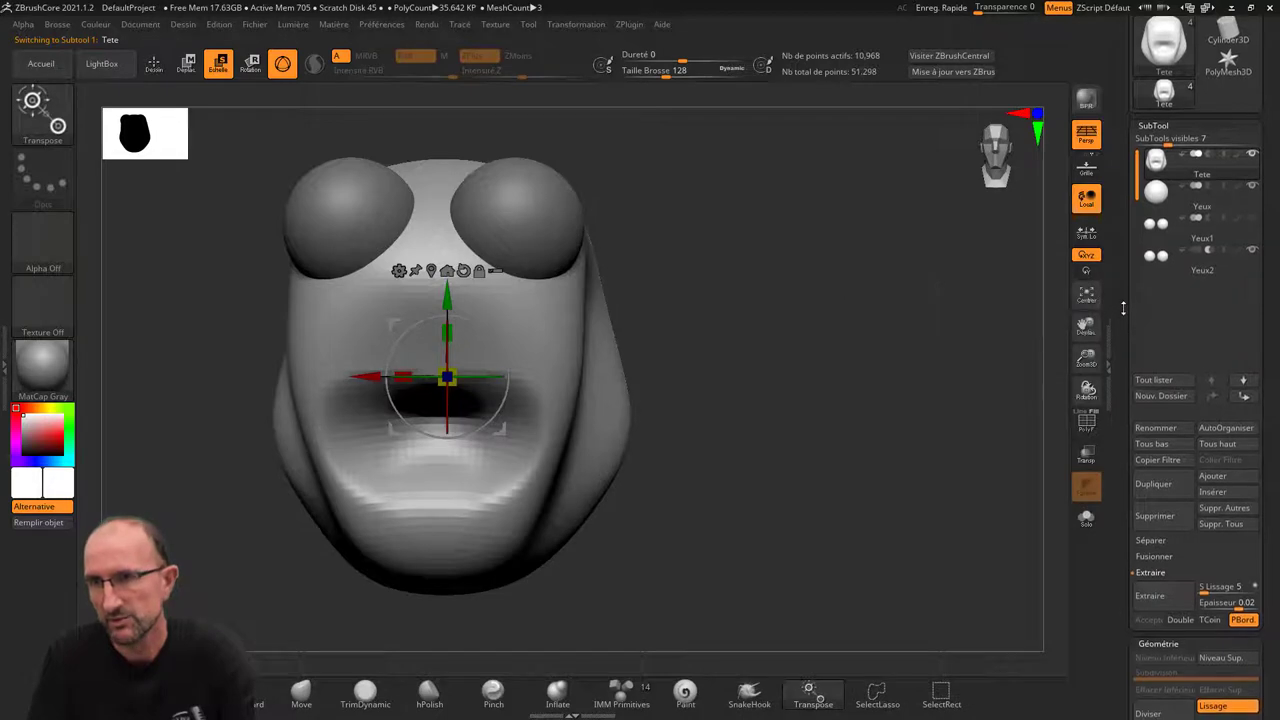
left_click_drag(1123, 309, 1137, 222)
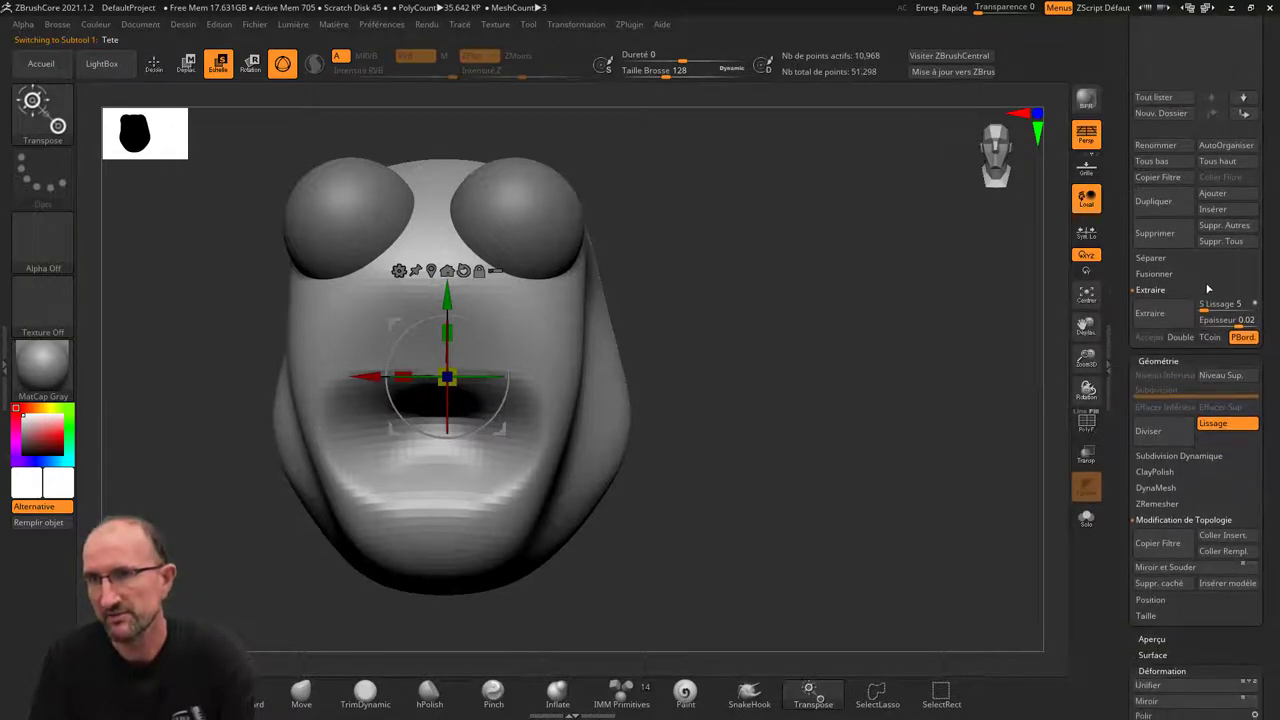
left_click(1163, 274)
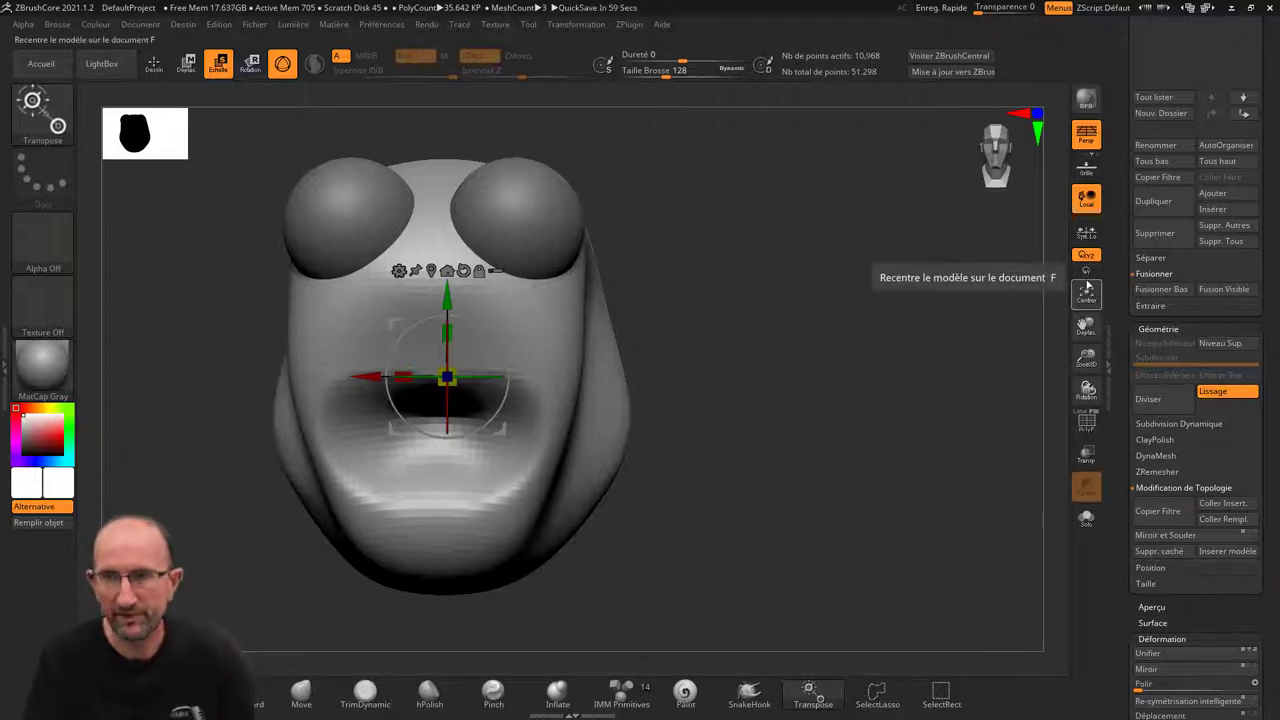
left_click(1164, 290)
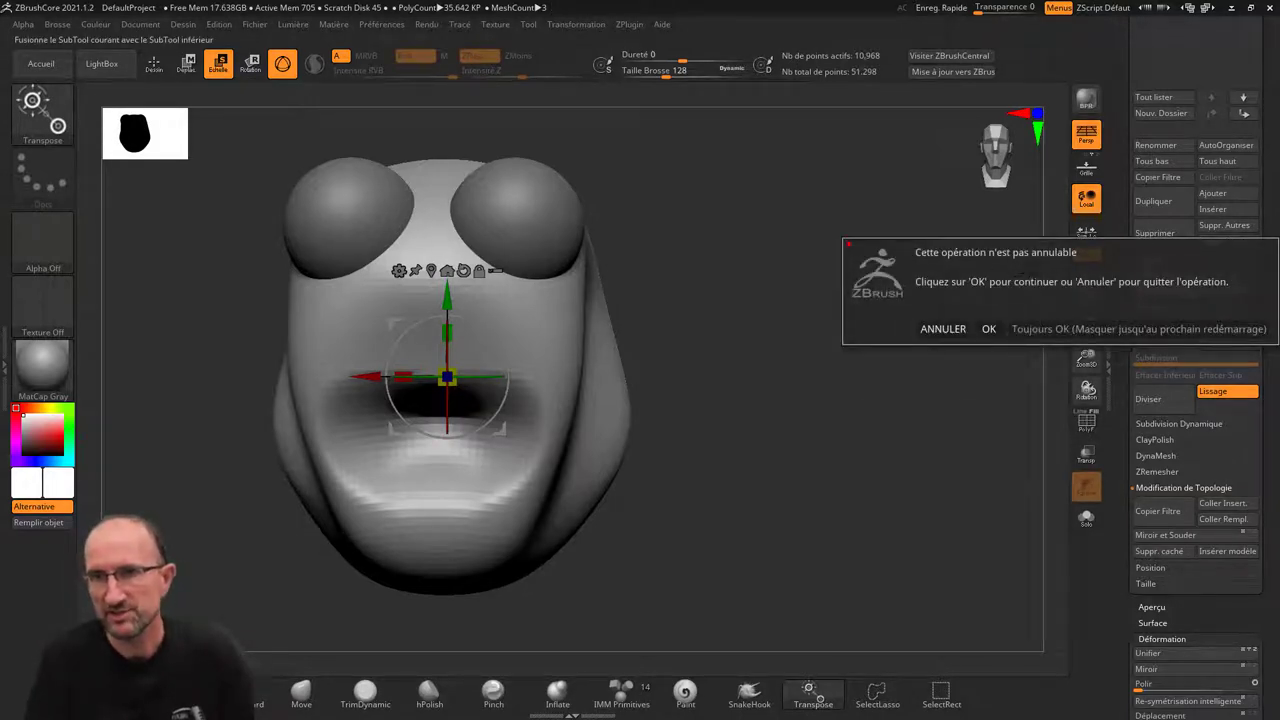
left_click(988, 329)
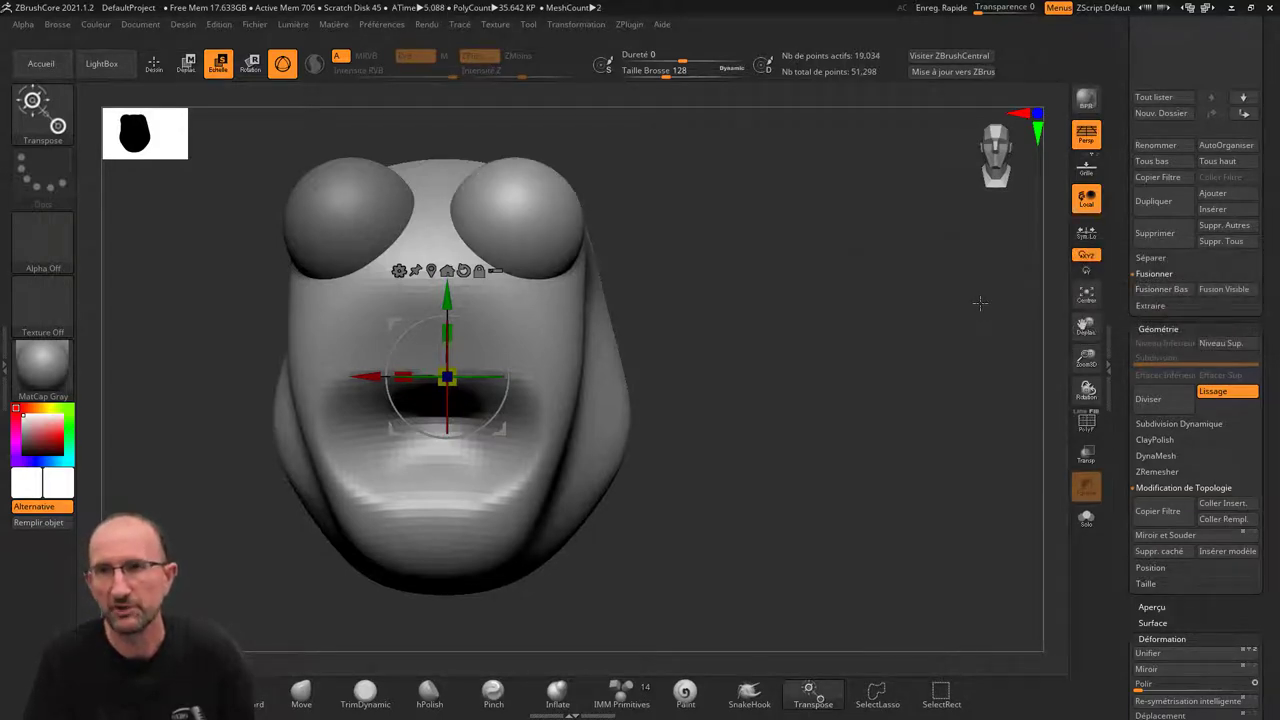
- Lower the eye mesh's subdivision level and turn the head to a three-quarter view
mouse_move(980, 303)
left_mouse_down()
mouse_move(937, 300)
mouse_move(980, 303)
left_mouse_up()
scroll(1103, 333, "up", 5)
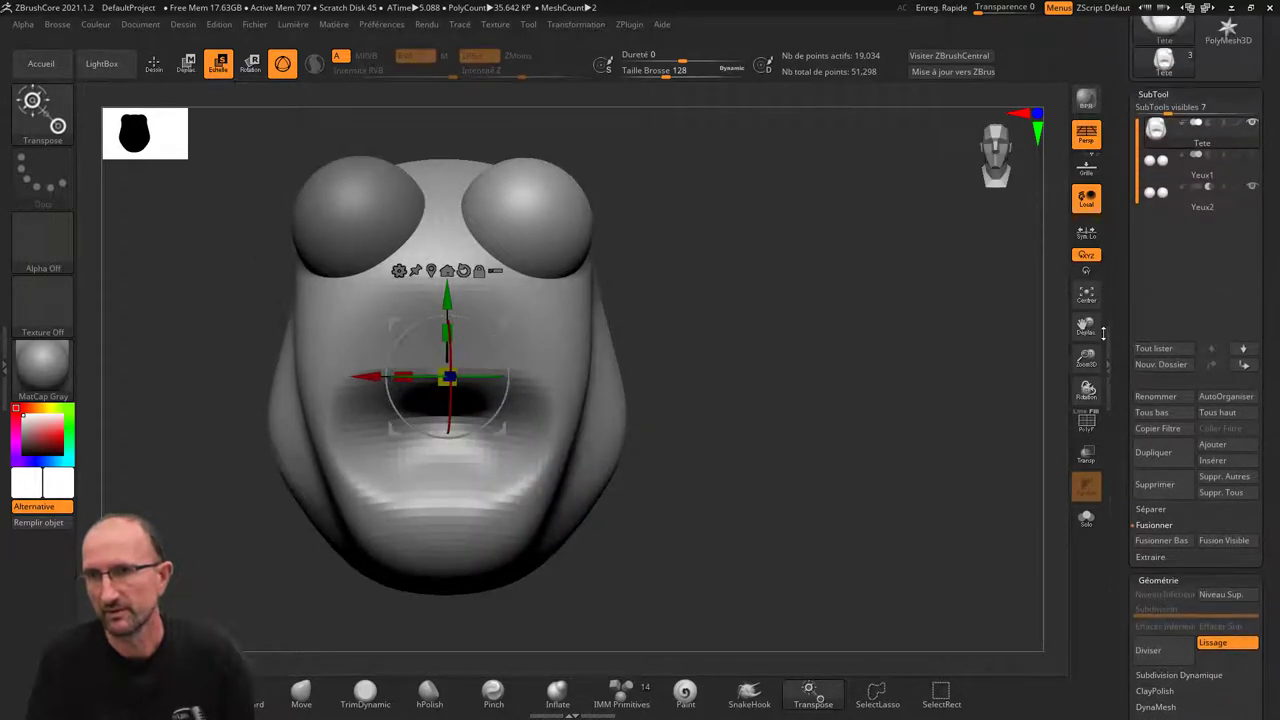
scroll(1103, 333, "up", 2)
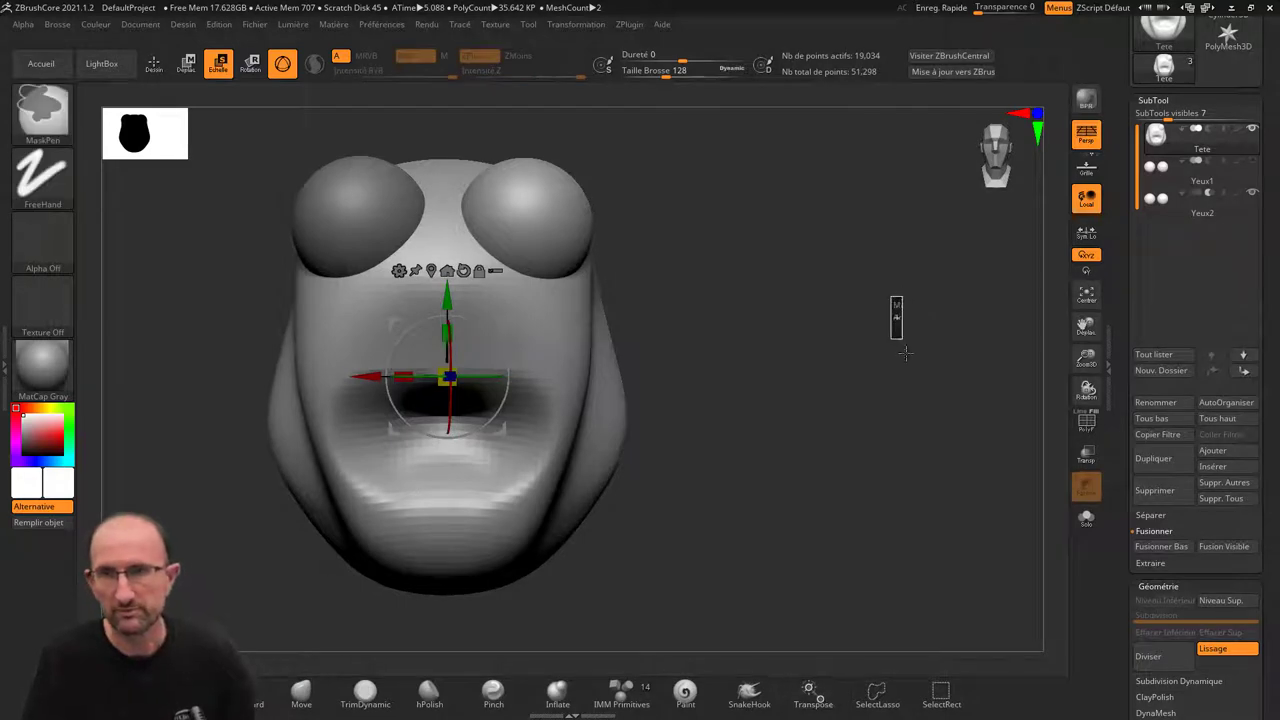
key("shift+d")
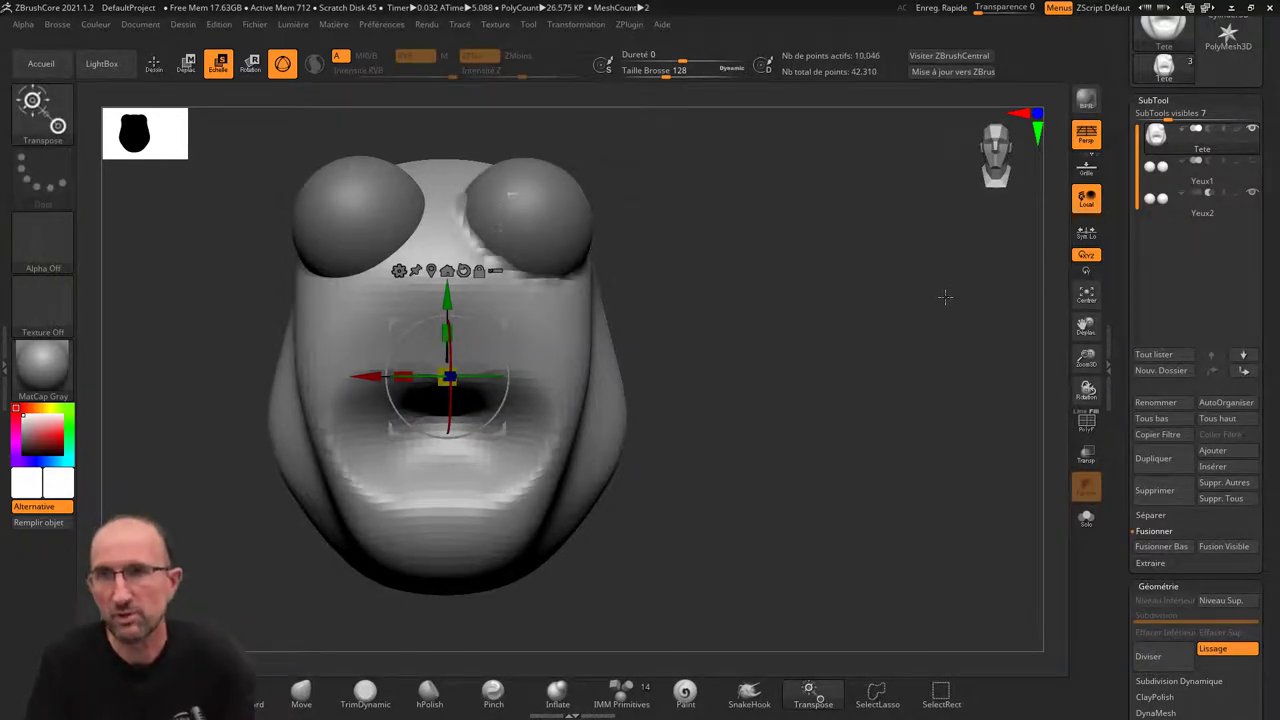
left_click_drag(945, 297, 906, 305)
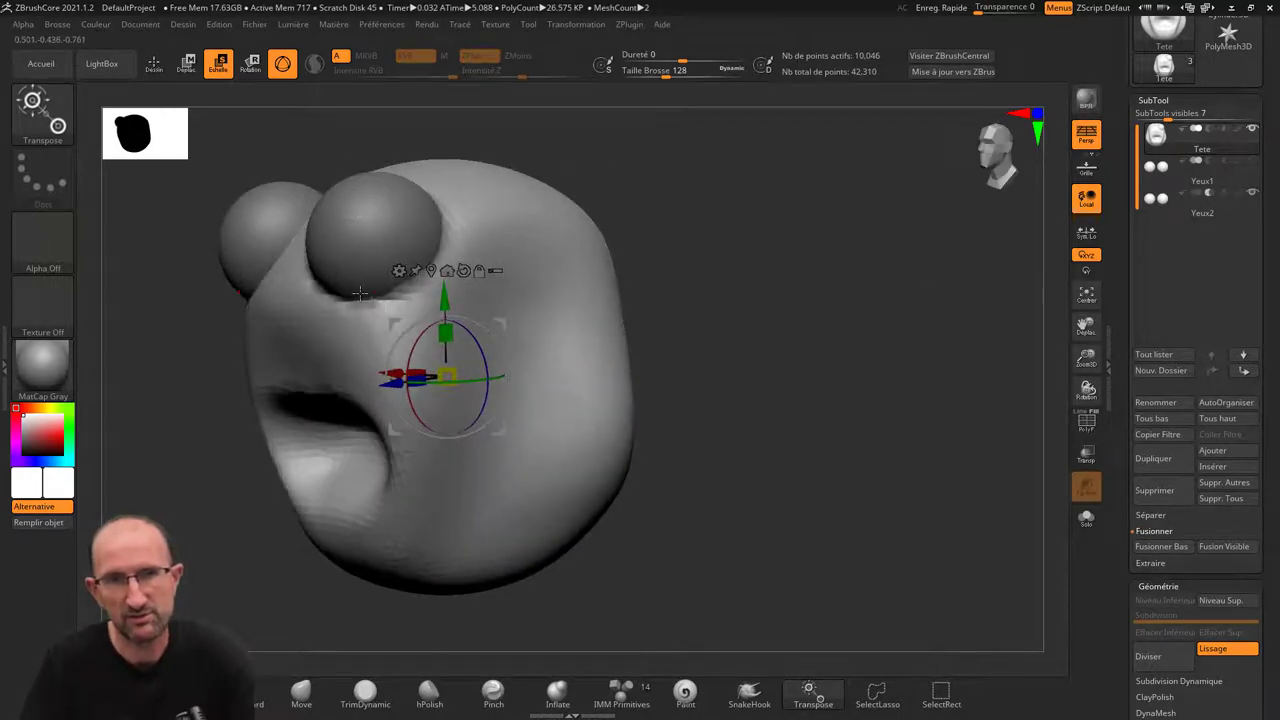
- Hide Yeux2 to check the head, undo, and make Yeux2 the active subtool
left_click(1251, 196)
mouse_move(740, 256)
left_mouse_down()
mouse_move(785, 263)
mouse_move(771, 261)
left_mouse_up()
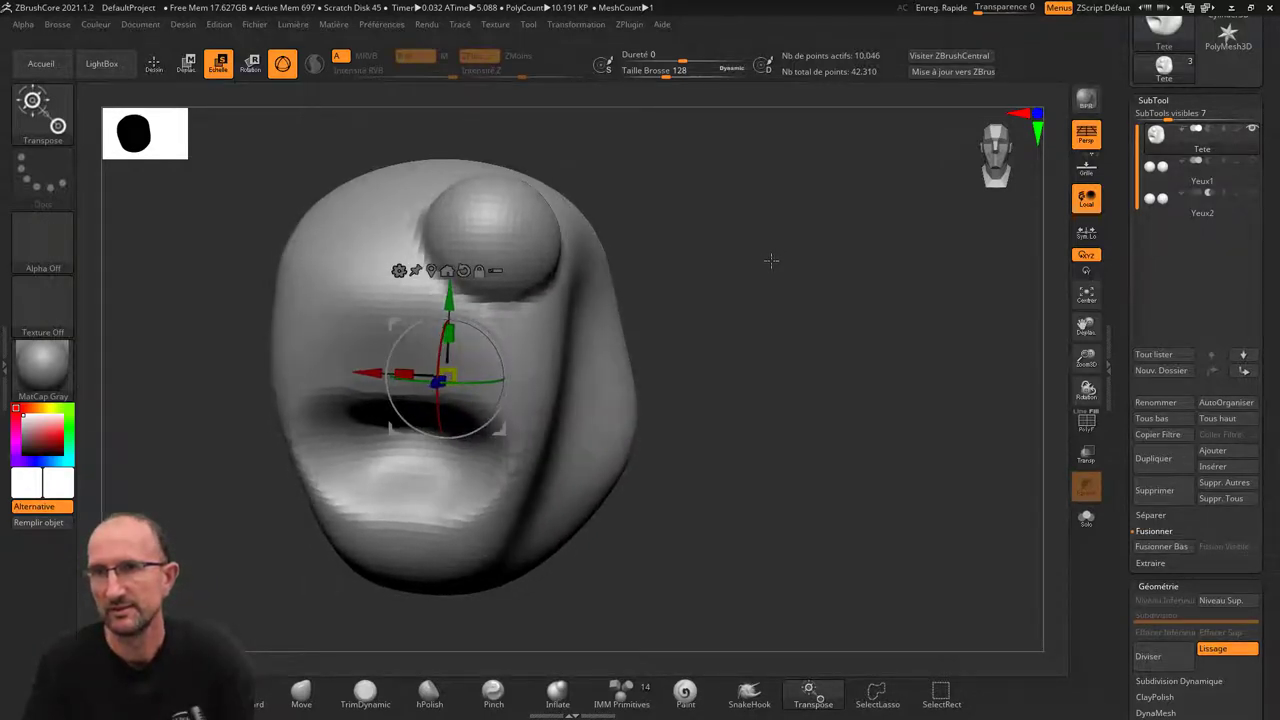
left_click_drag(771, 260, 775, 259)
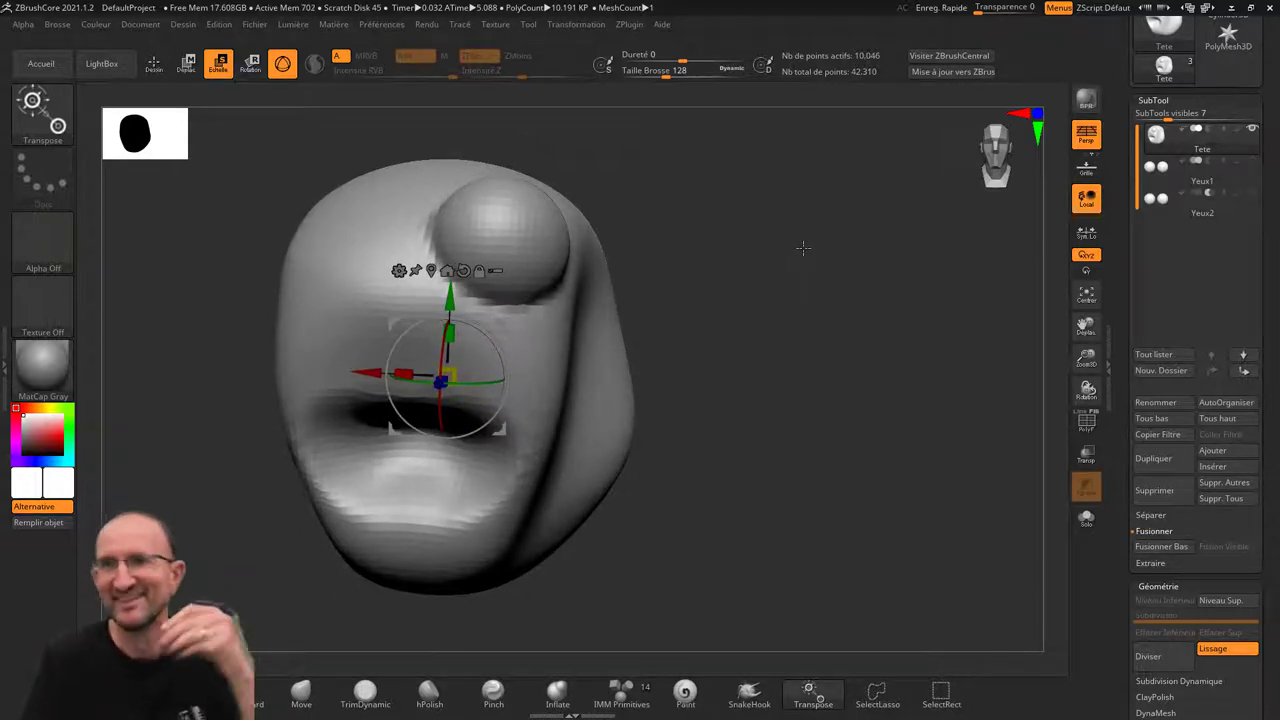
left_click_drag(749, 271, 777, 264)
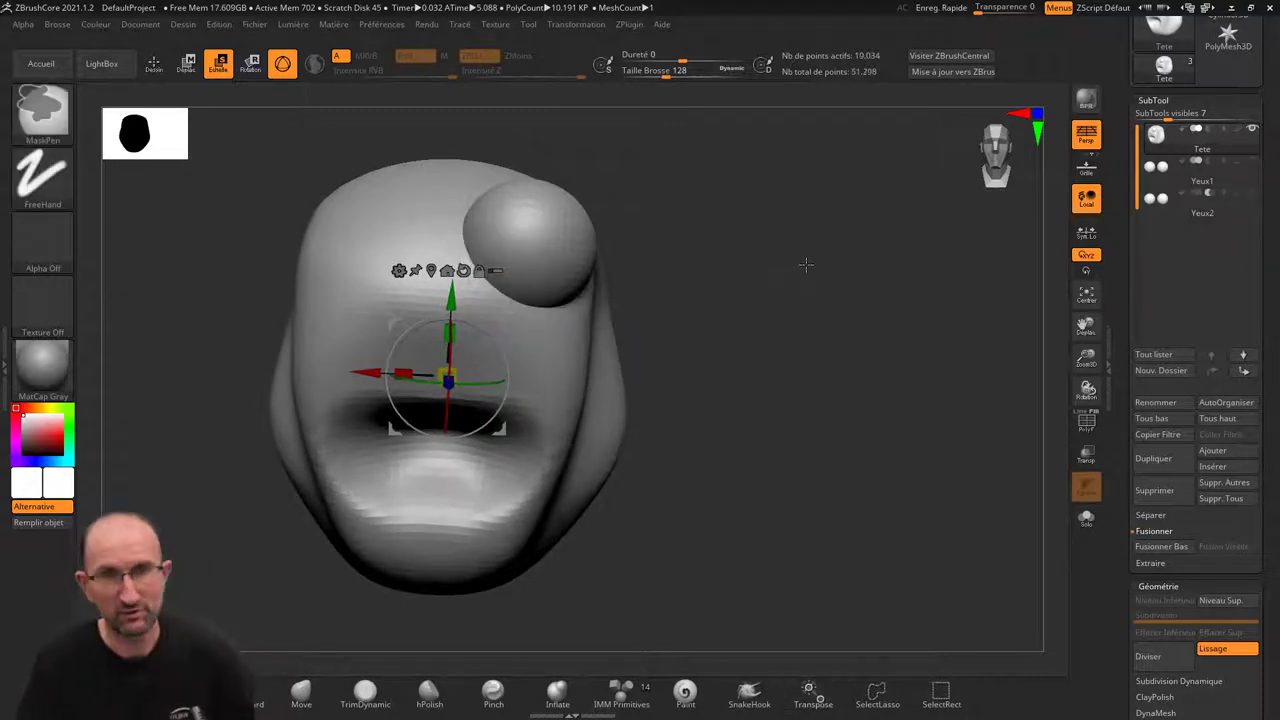
key("ctrl+z")
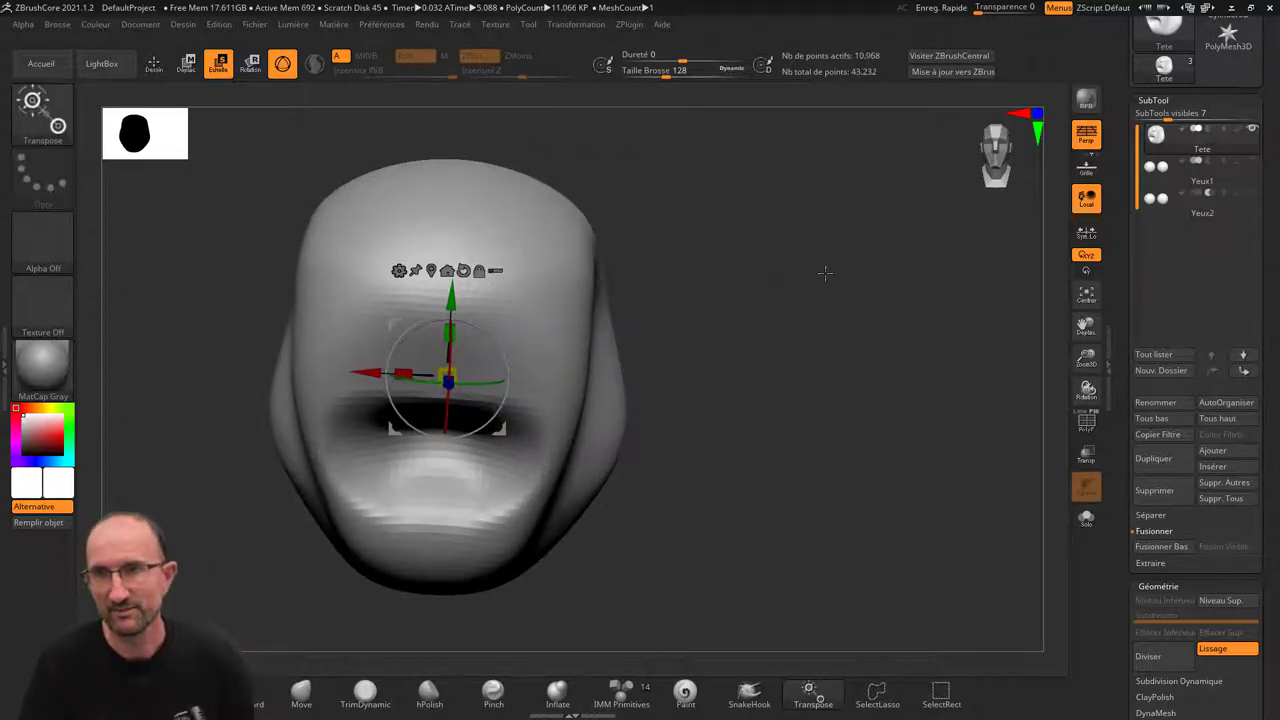
left_click(1160, 198)
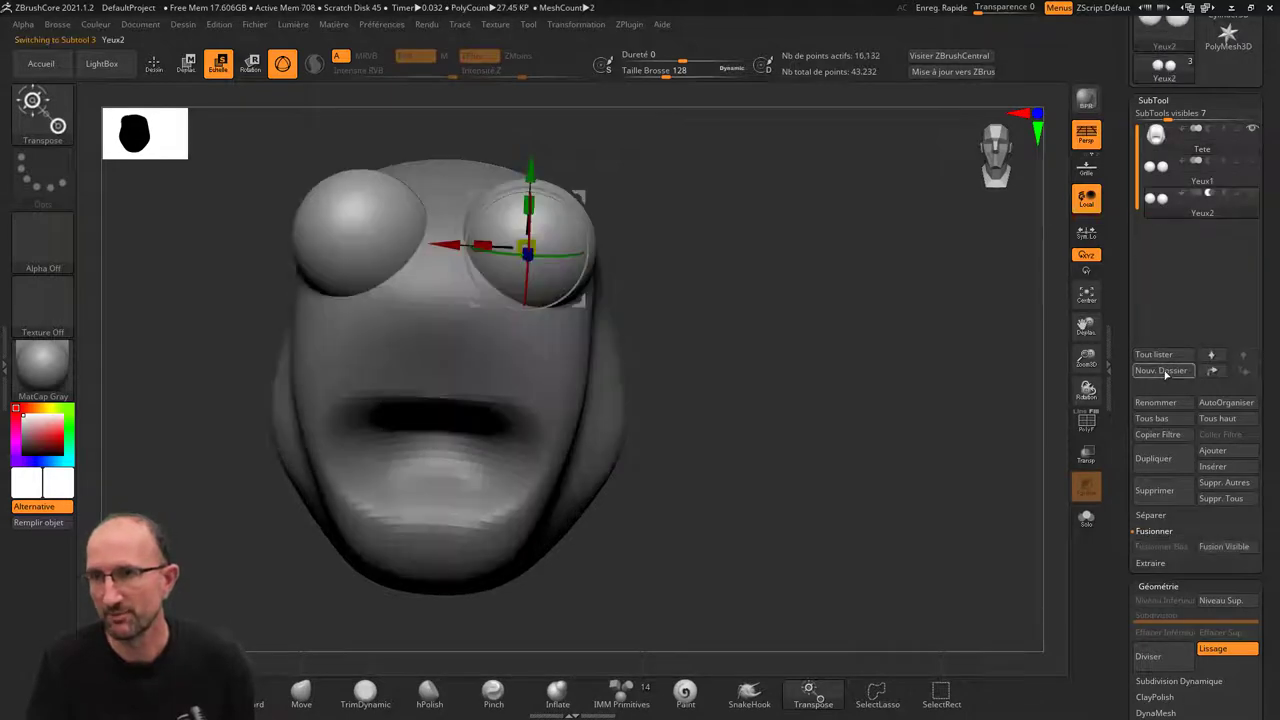
- Delete the Yeux2 and Yeux1 eye subtools with Supprimer, confirming each with OK
left_click(1160, 482)
left_click(988, 527)
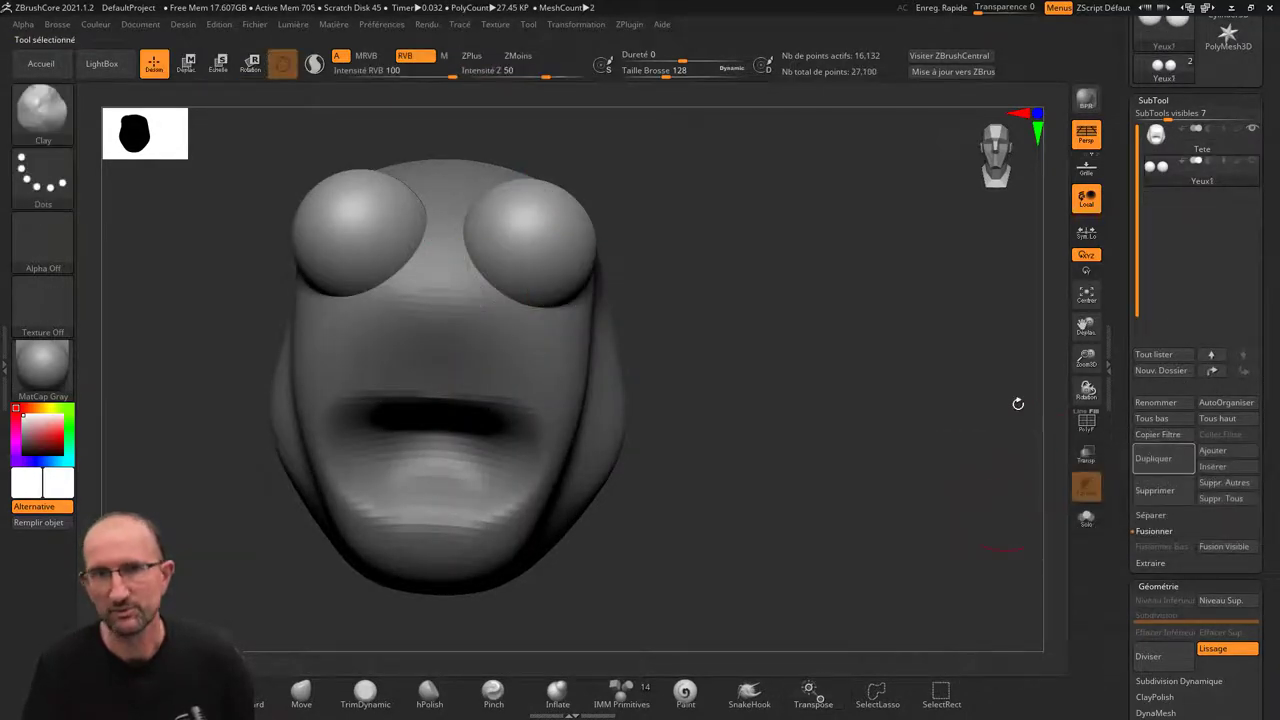
left_click(1155, 490)
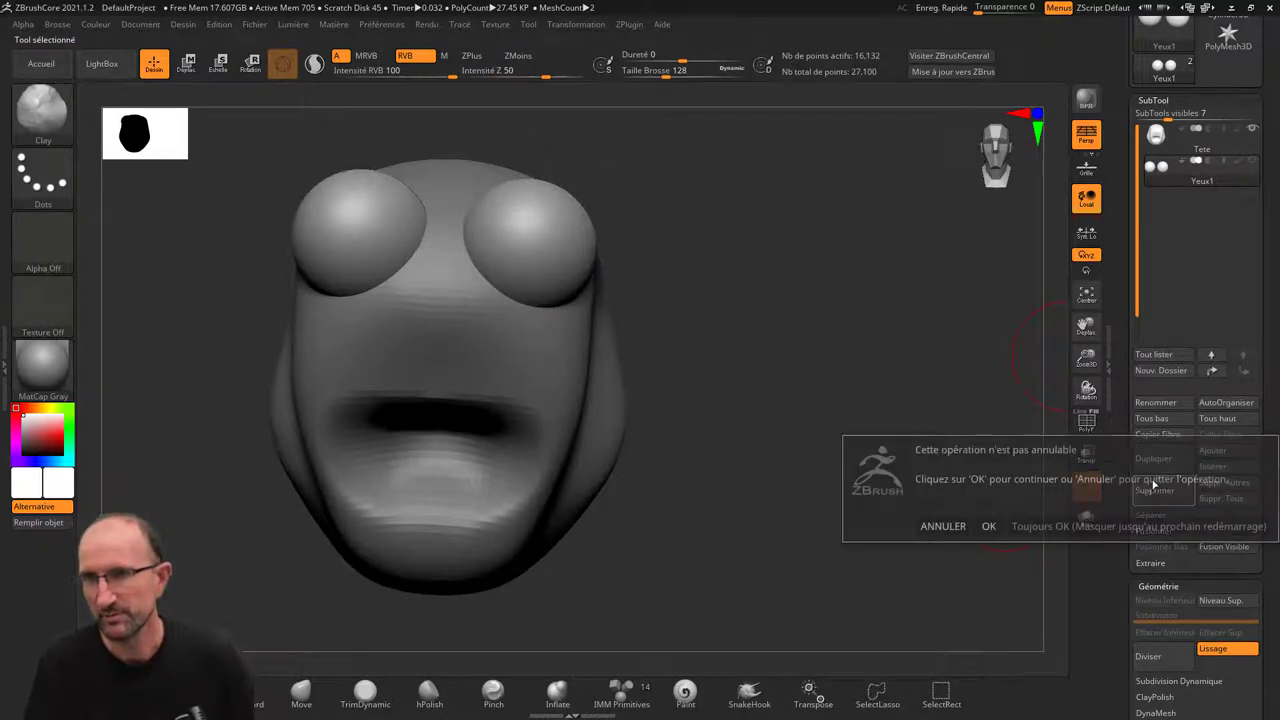
left_click(988, 527)
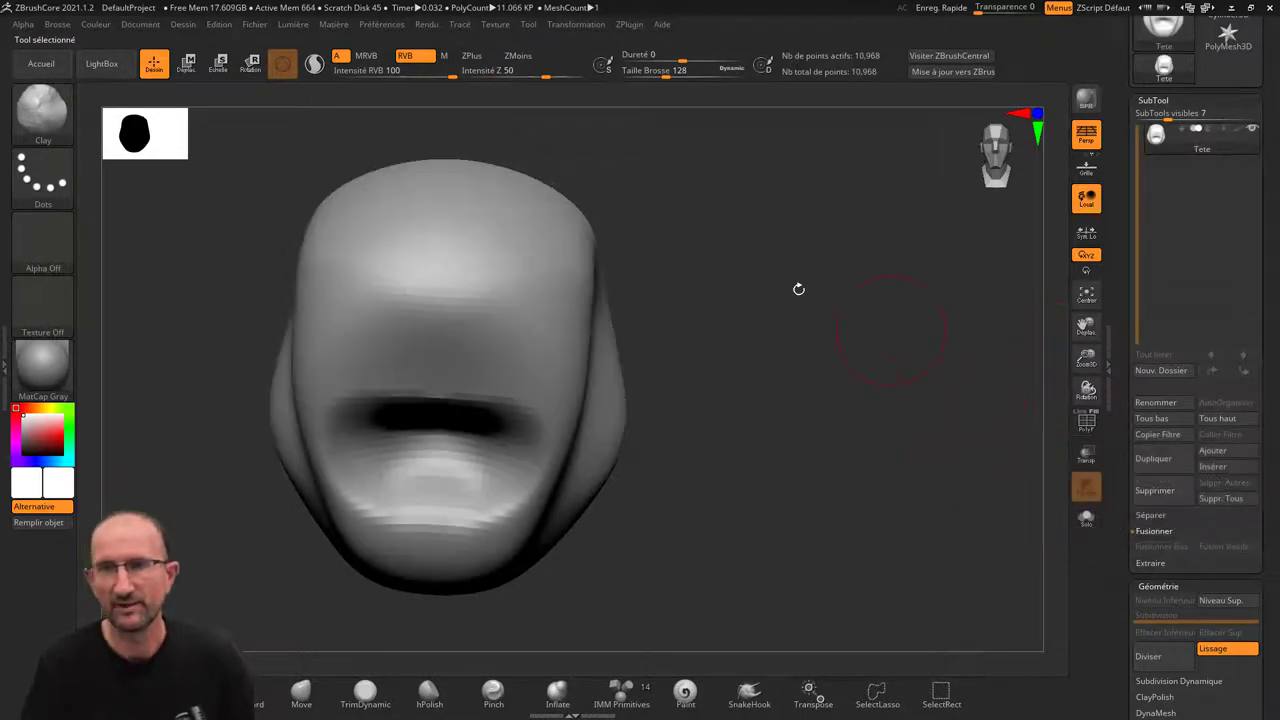
left_click_drag(797, 293, 811, 277)
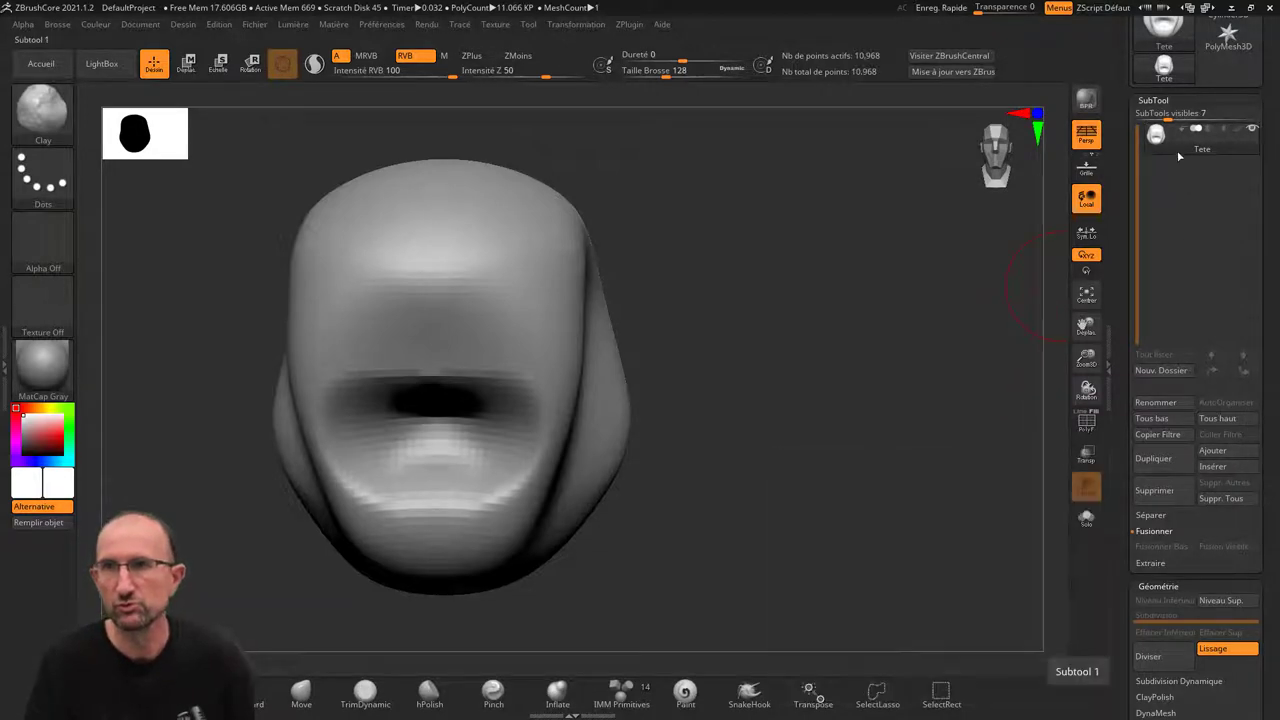
mouse_move(1213, 451)
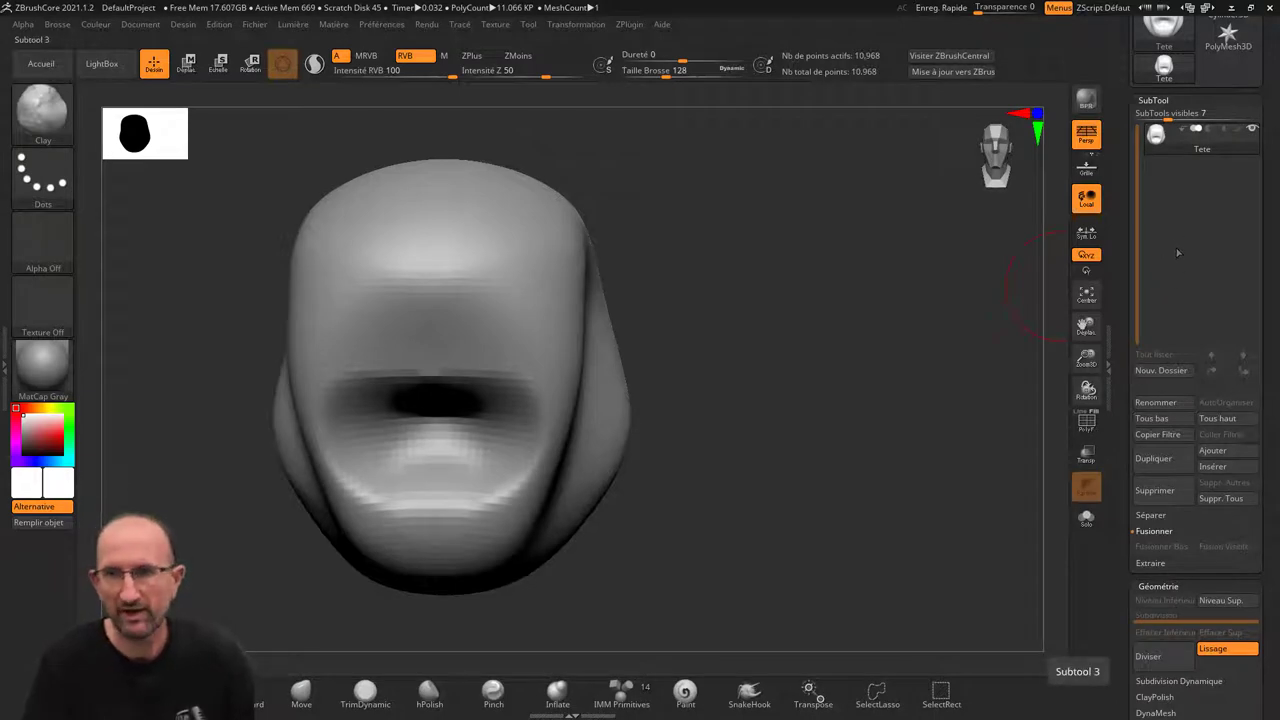
- Add a sphere as a new subtool and scale it down to eye size
left_click(1214, 451)
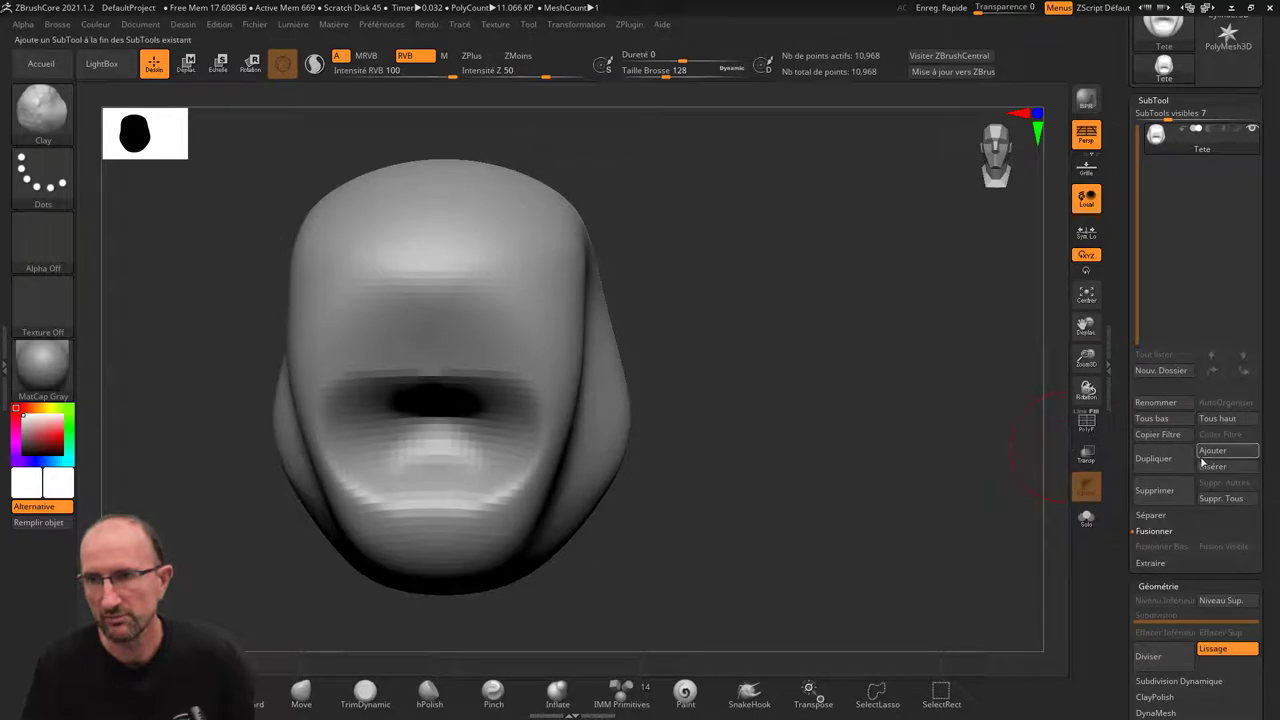
left_click(1212, 451)
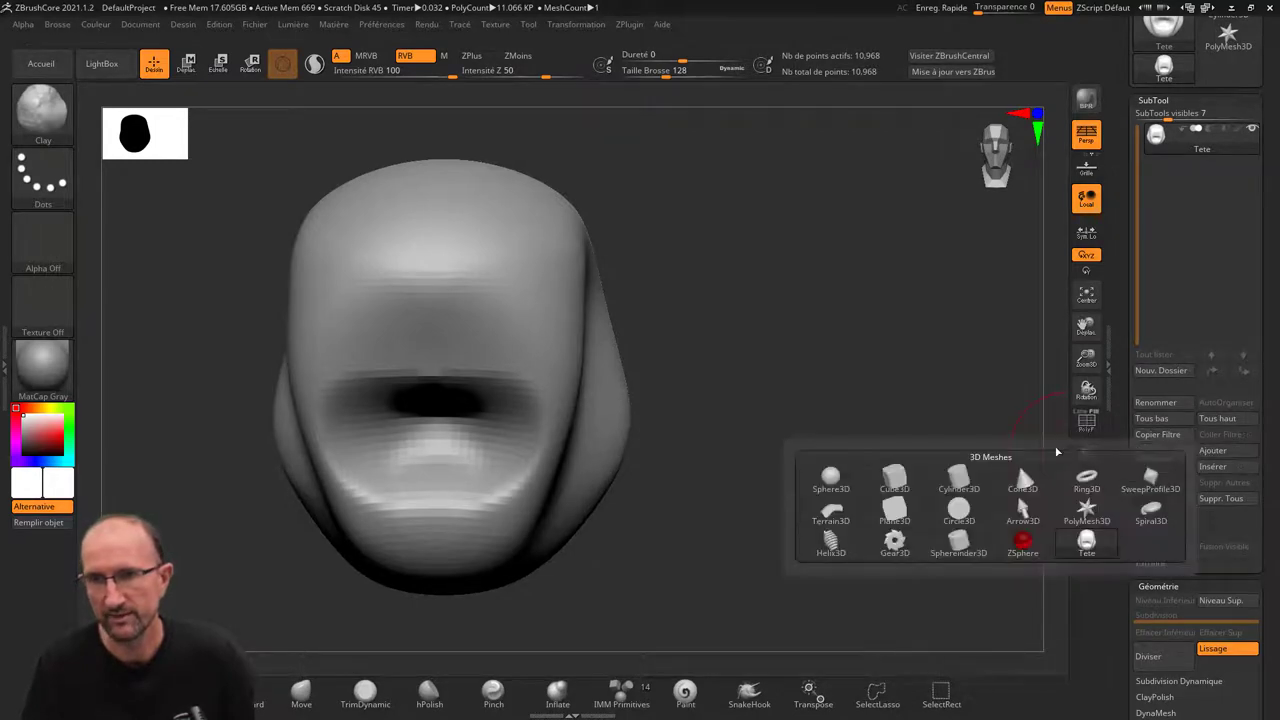
left_click(832, 480)
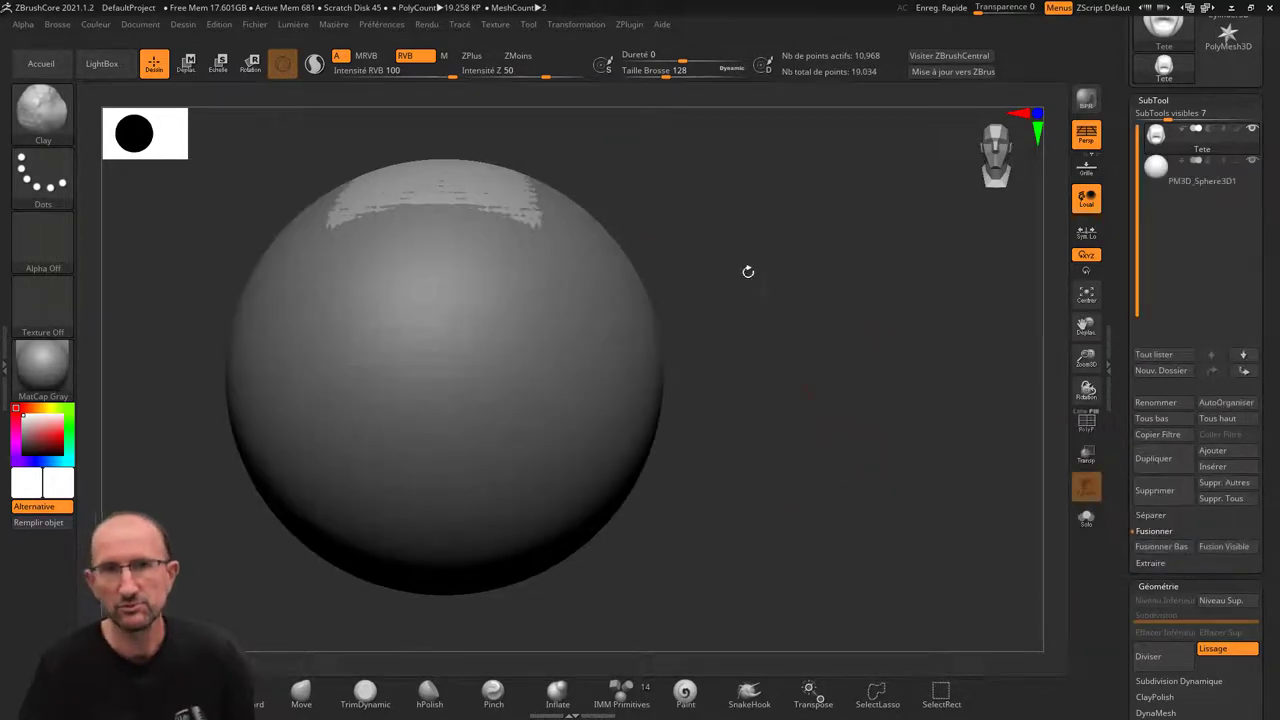
left_click(218, 63)
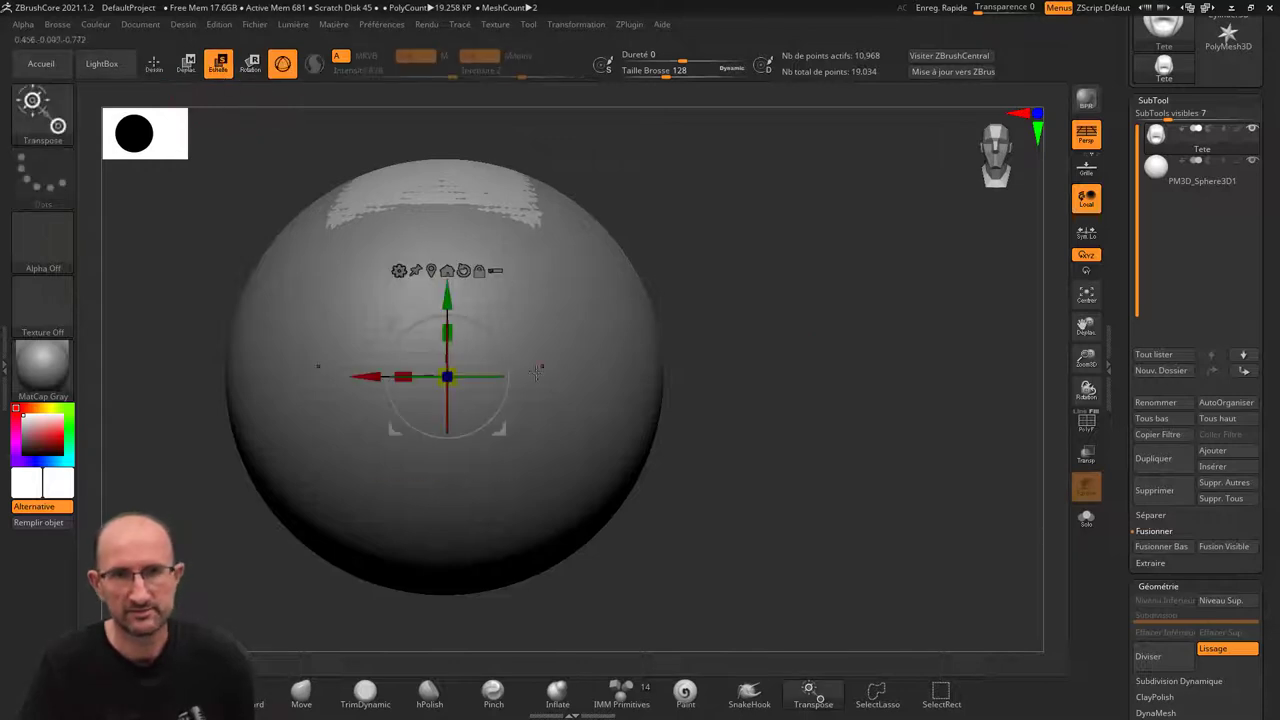
left_click_drag(450, 384, 445, 378)
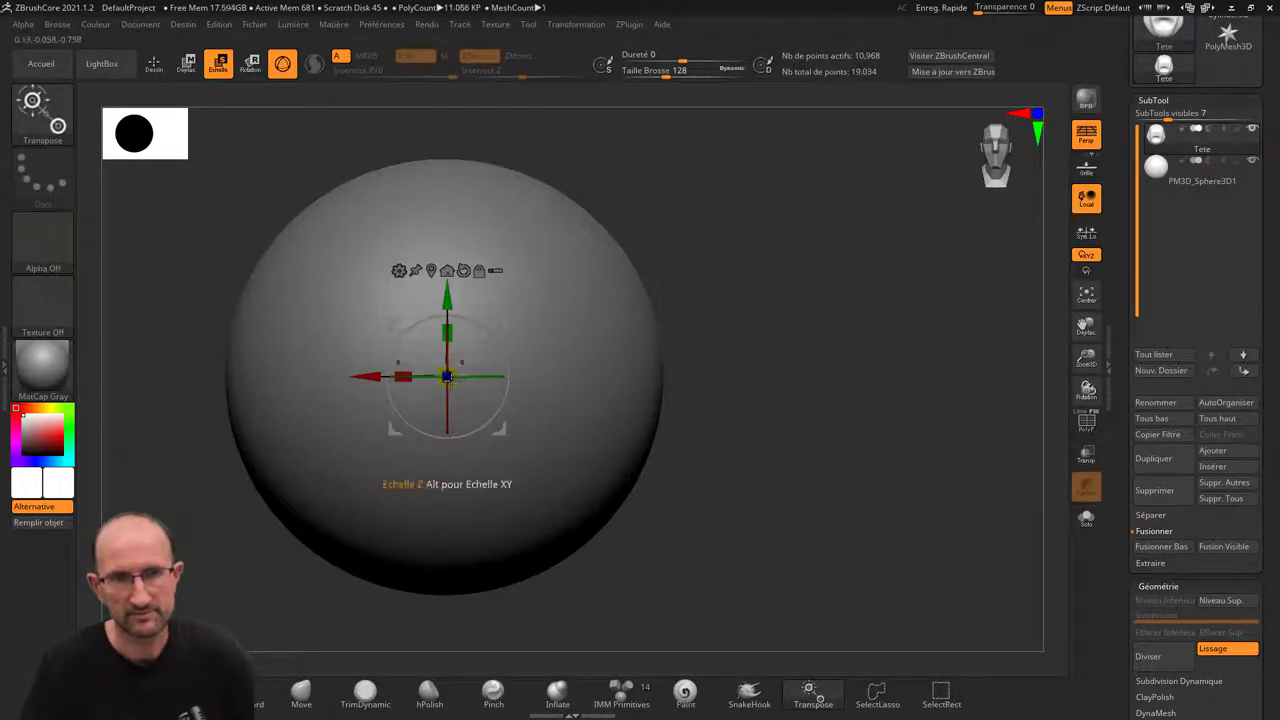
left_click(1140, 180)
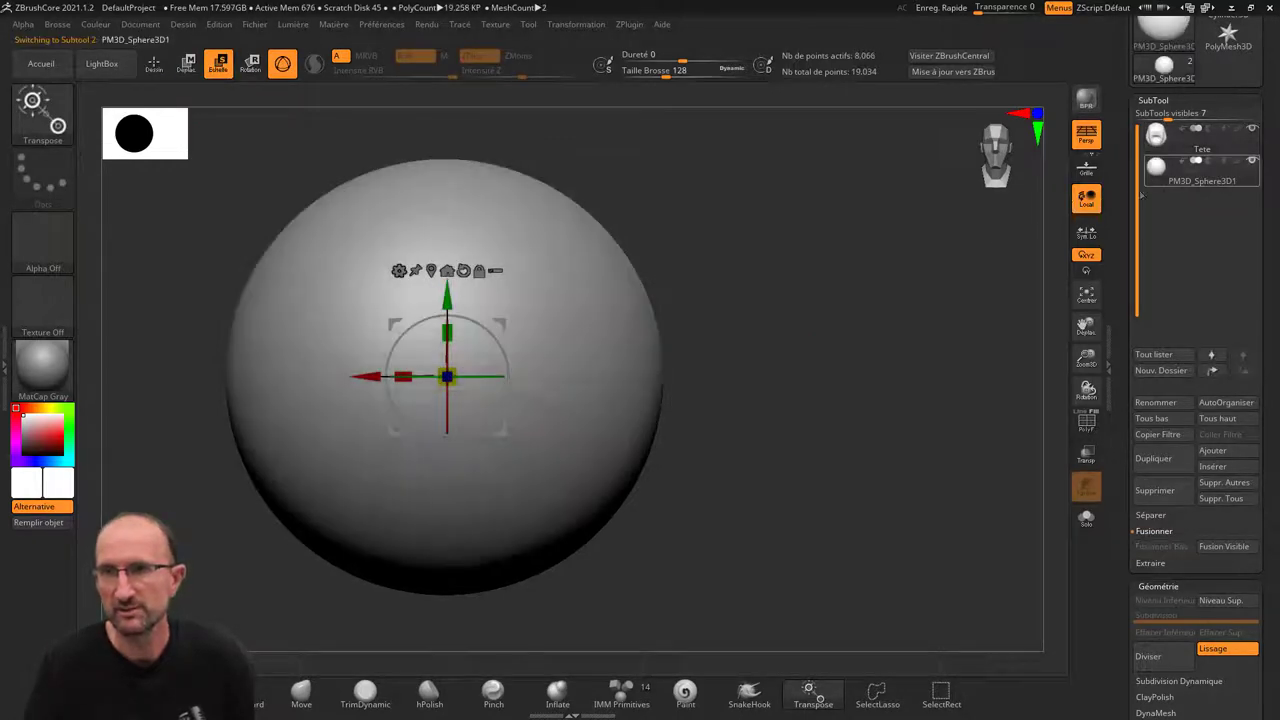
left_click_drag(447, 378, 436, 378)
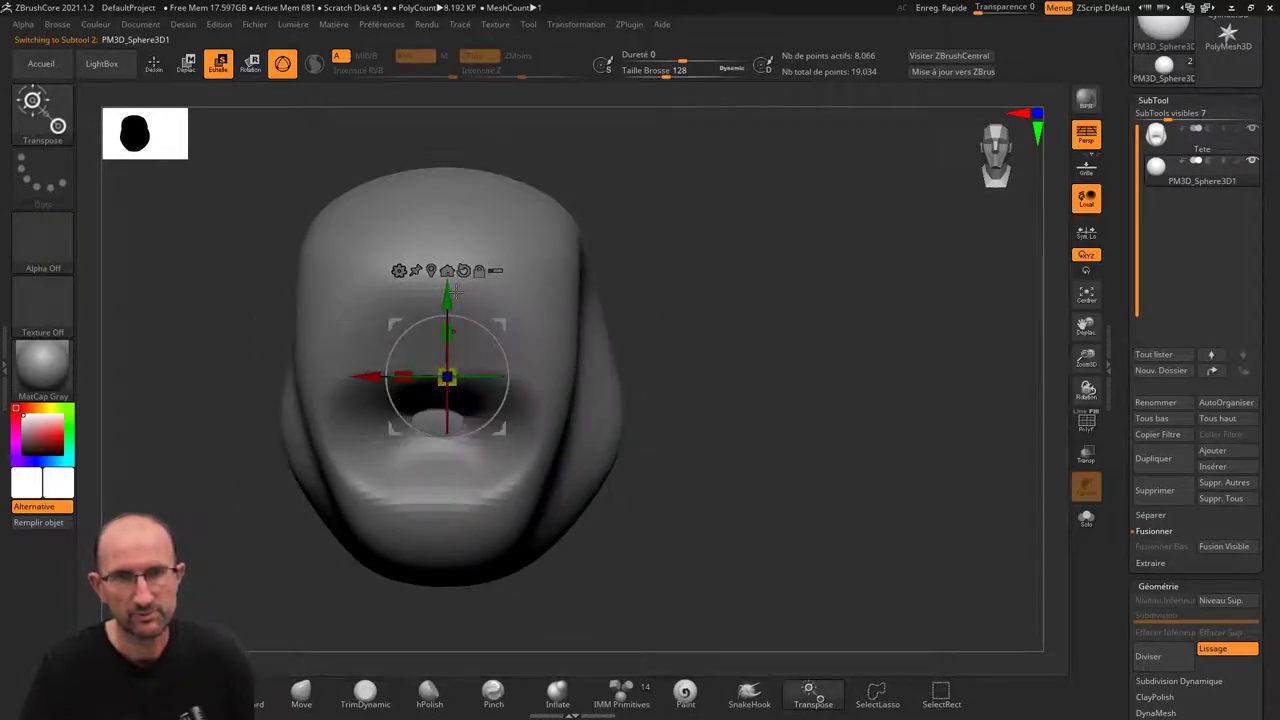
- Position the small sphere on the upper right of the face as an eye
left_click_drag(455, 290, 455, 106)
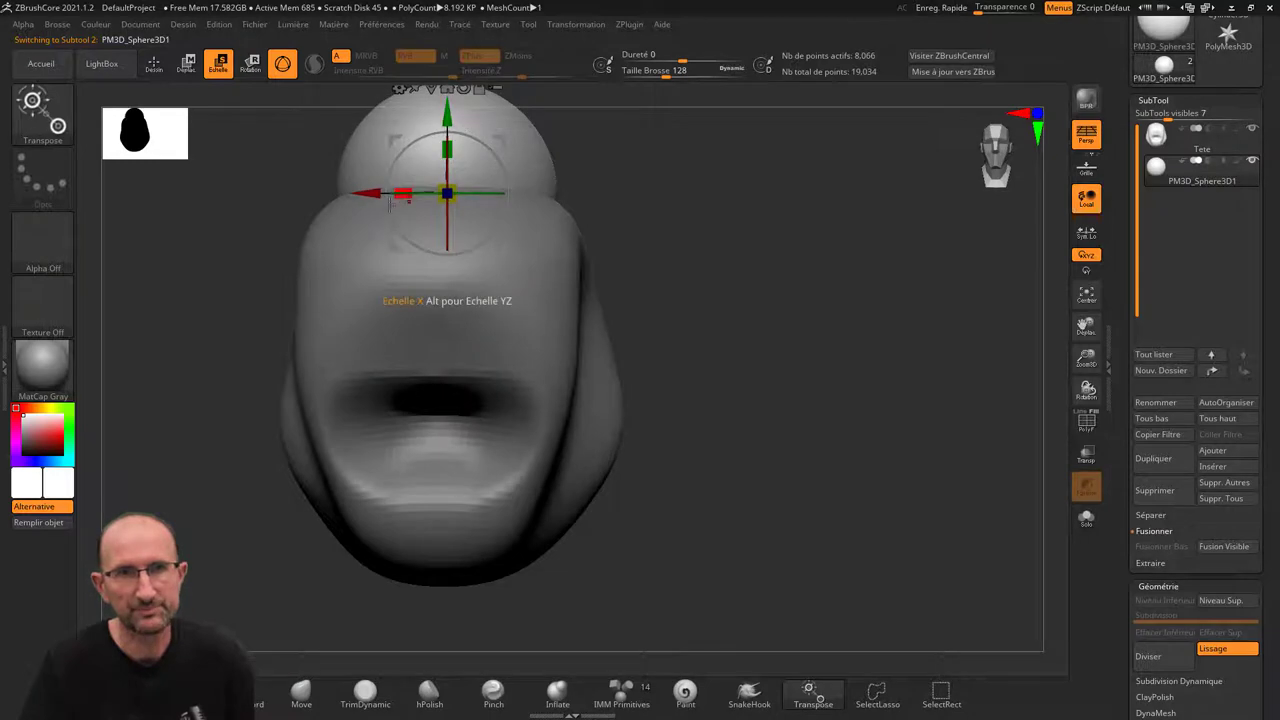
left_click_drag(390, 197, 740, 245)
left_click_drag(488, 190, 378, 190)
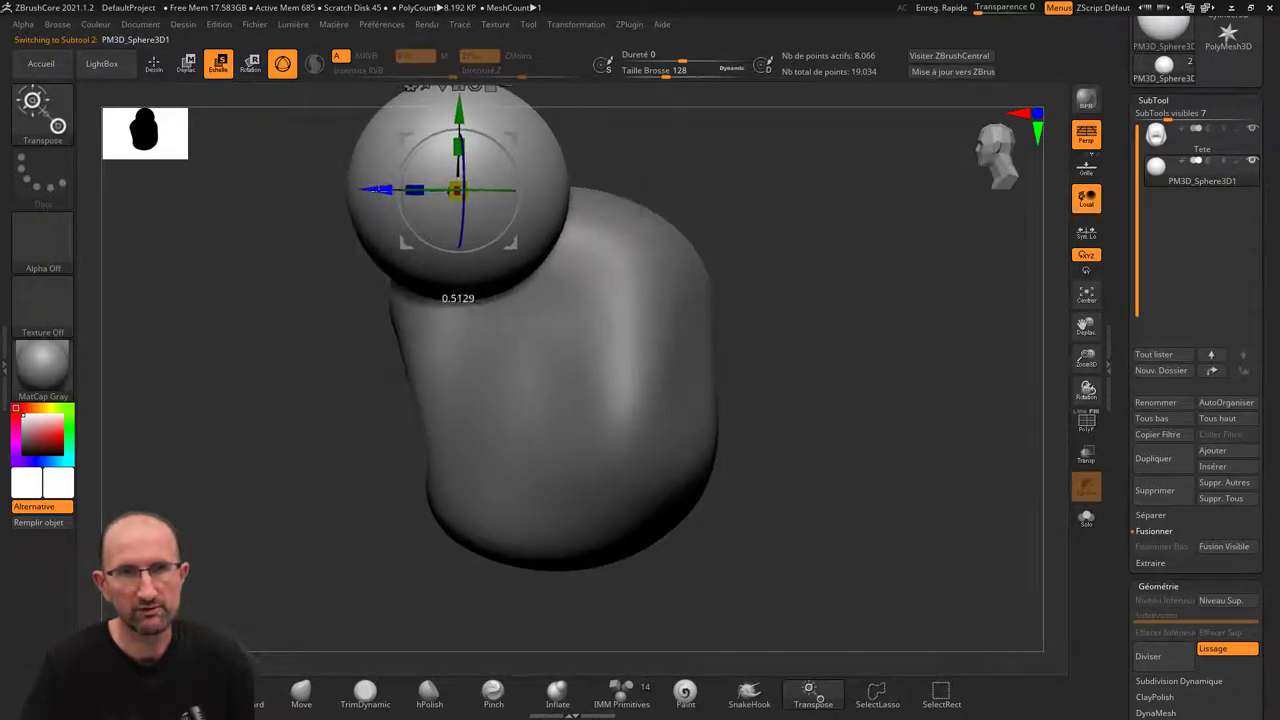
mouse_move(731, 186)
left_mouse_down()
mouse_move(809, 191)
mouse_move(651, 191)
mouse_move(704, 197)
left_mouse_up()
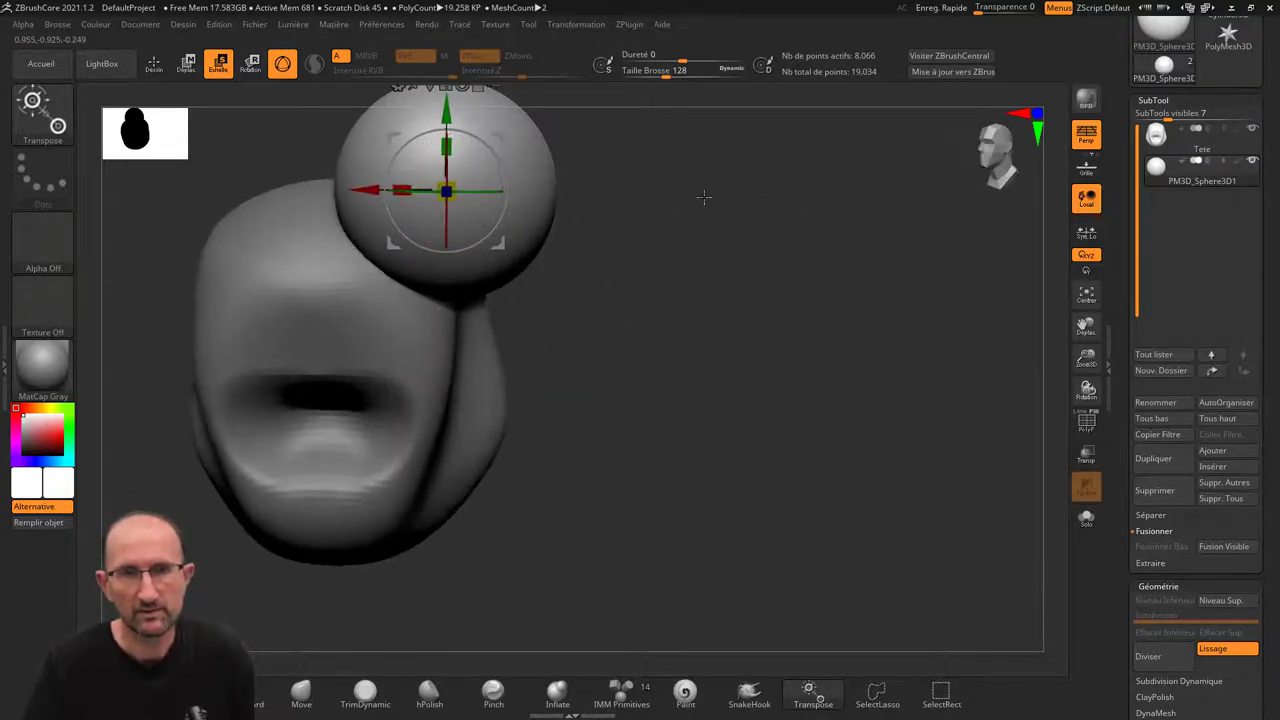
left_click_drag(370, 190, 333, 188)
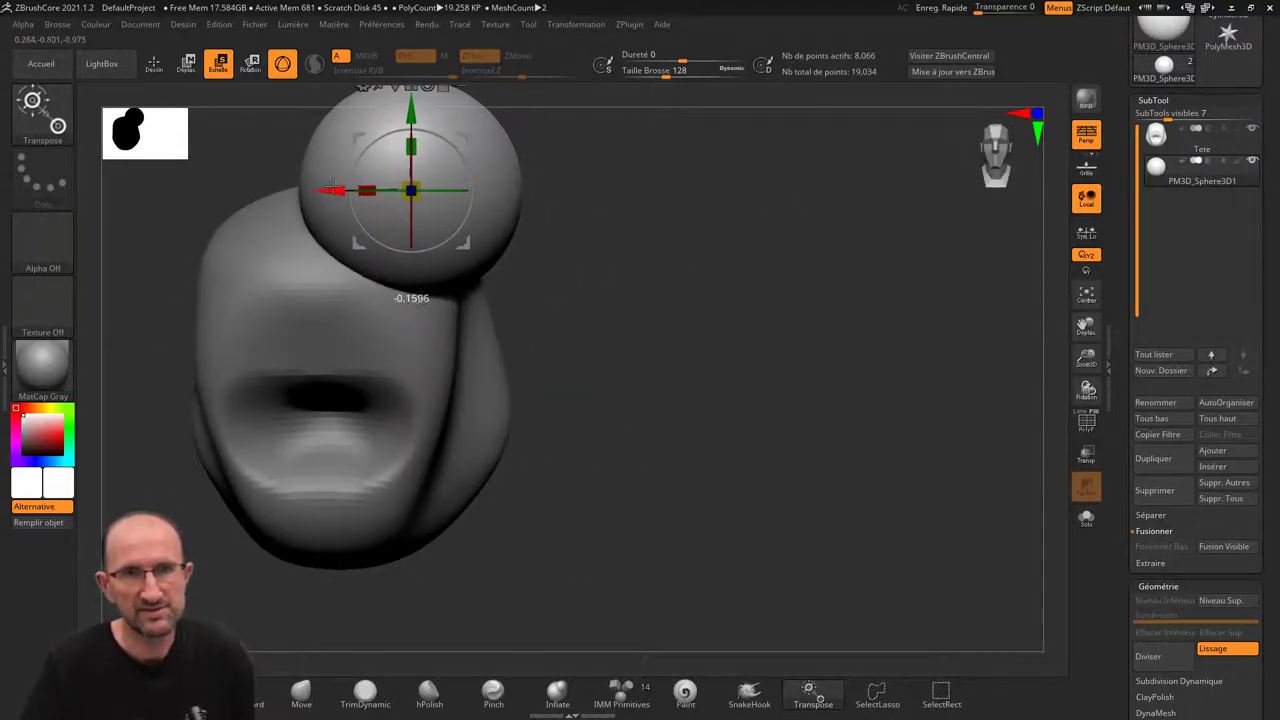
left_click_drag(410, 190, 383, 170)
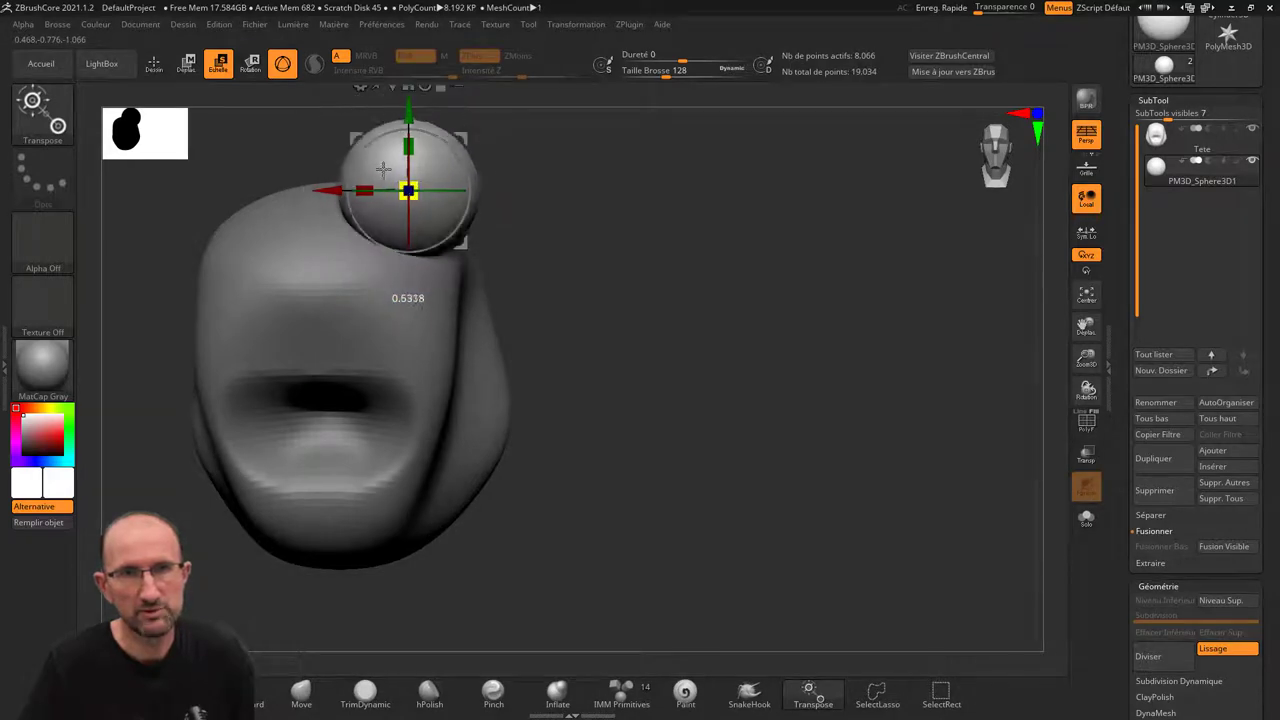
left_click_drag(571, 191, 470, 195)
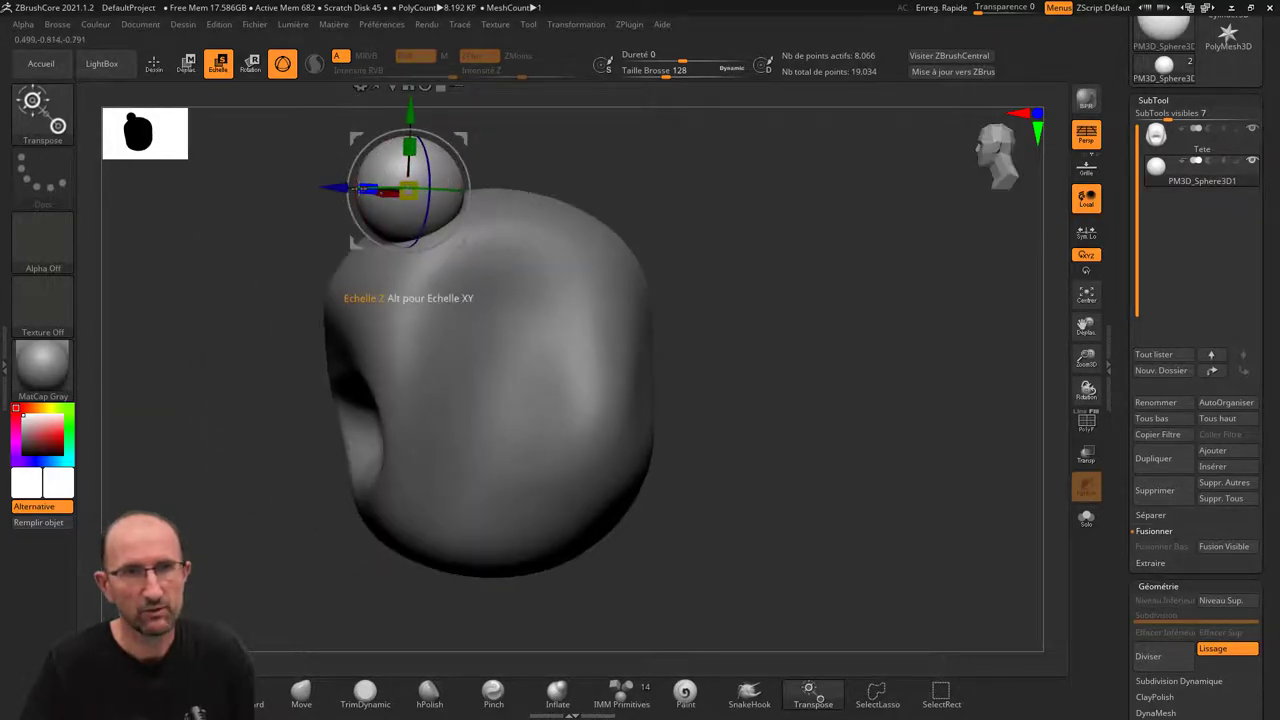
mouse_move(409, 118)
left_mouse_down()
mouse_move(398, 107)
mouse_move(394, 150)
left_mouse_up()
left_click_drag(540, 165, 630, 160)
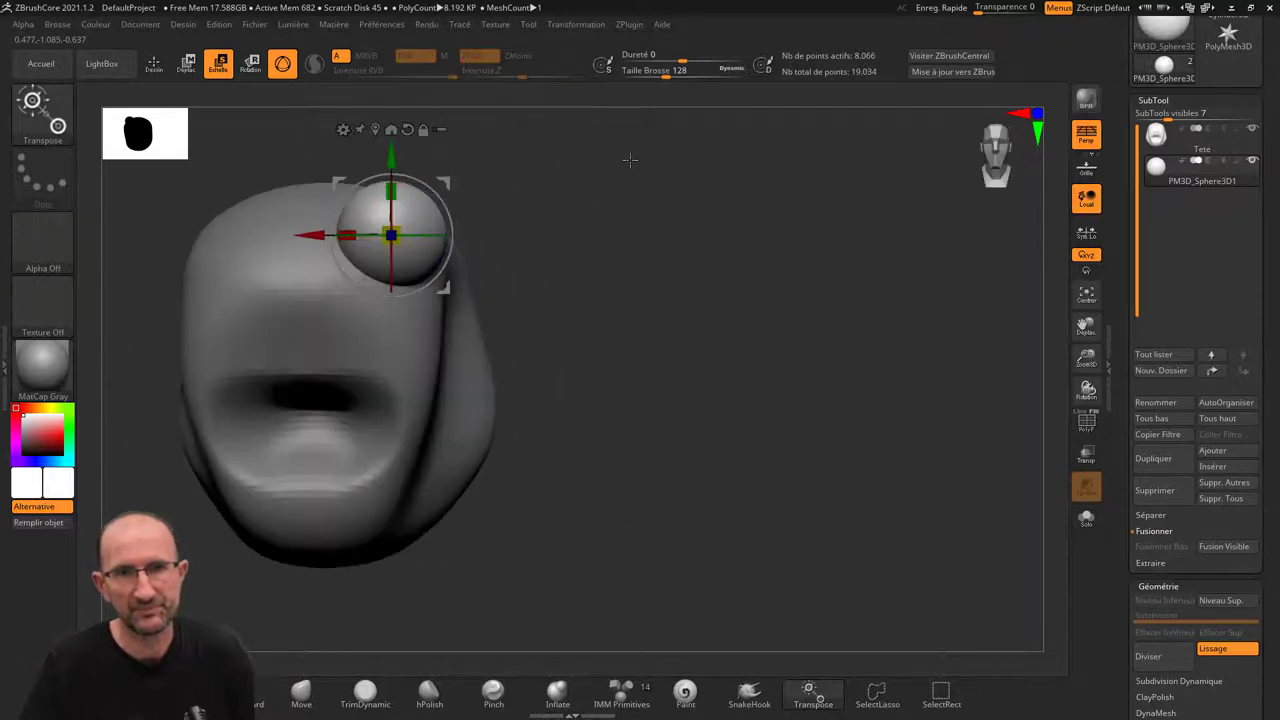
- Duplicate the eye sphere and apply Miroir et Souder to mirror it onto the upper left
left_click(1155, 458)
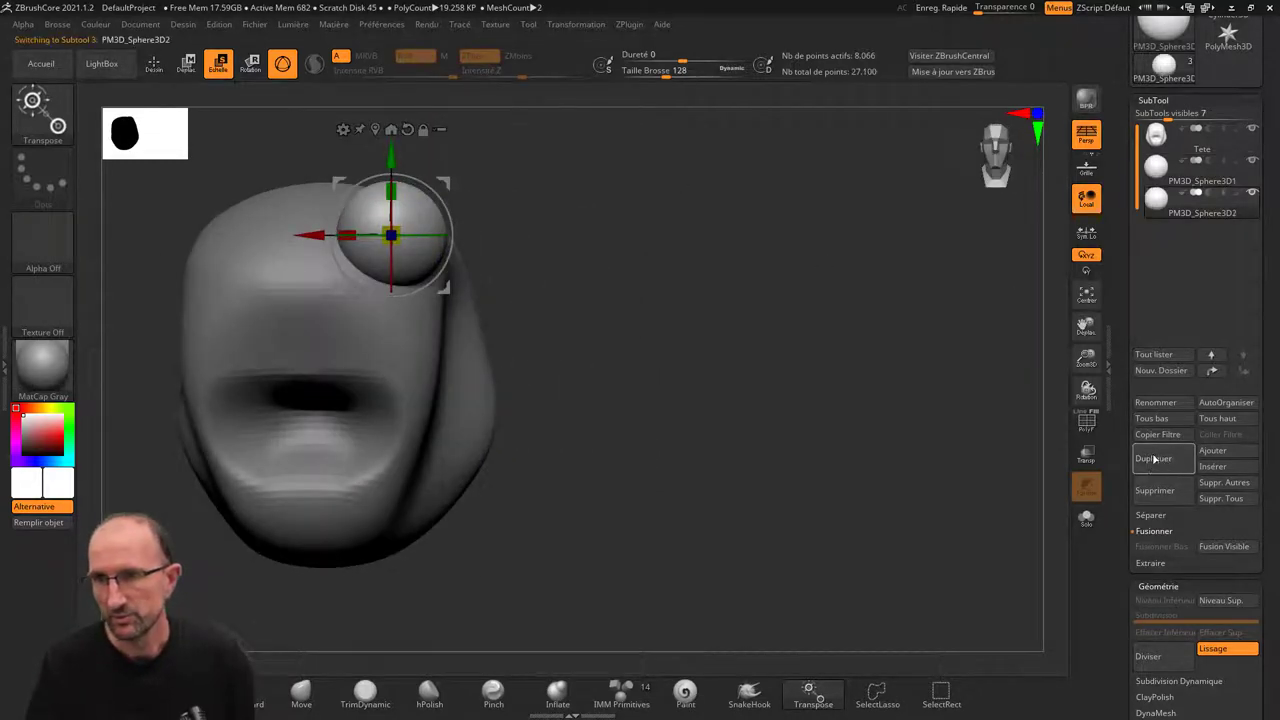
scroll(1125, 464, "down", 3)
scroll(1135, 465, "down", 3)
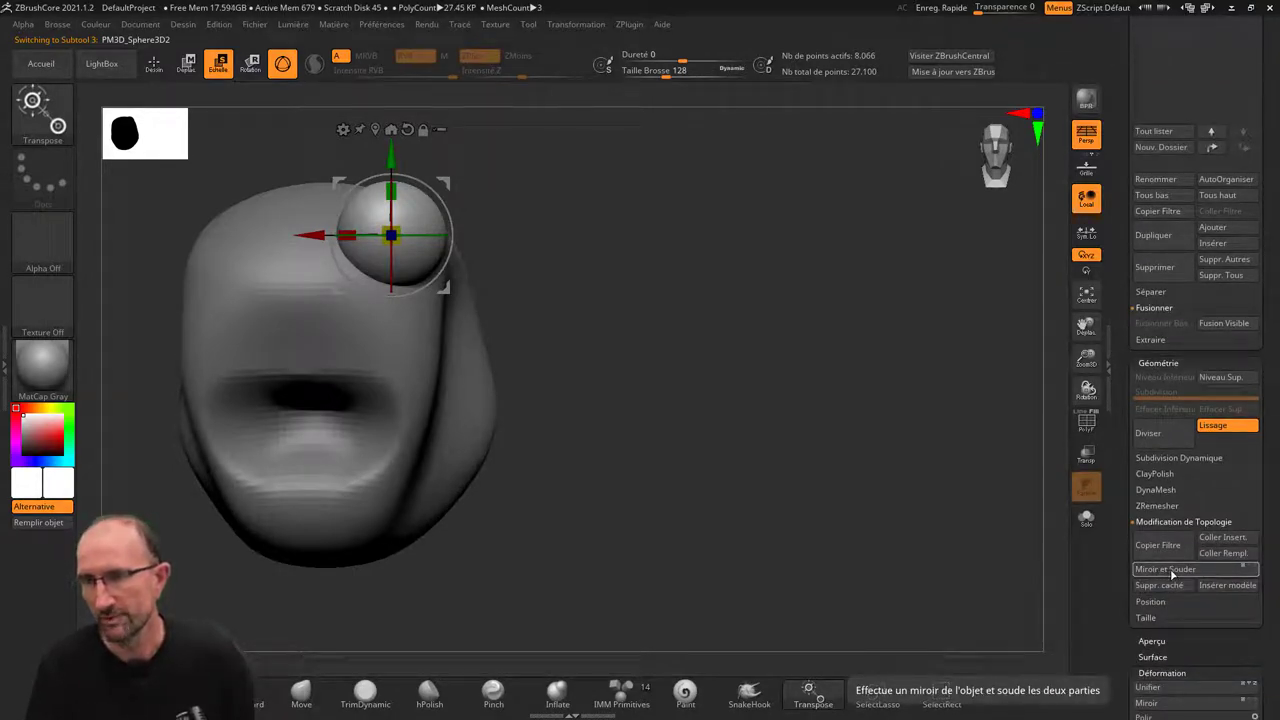
left_click(1172, 573)
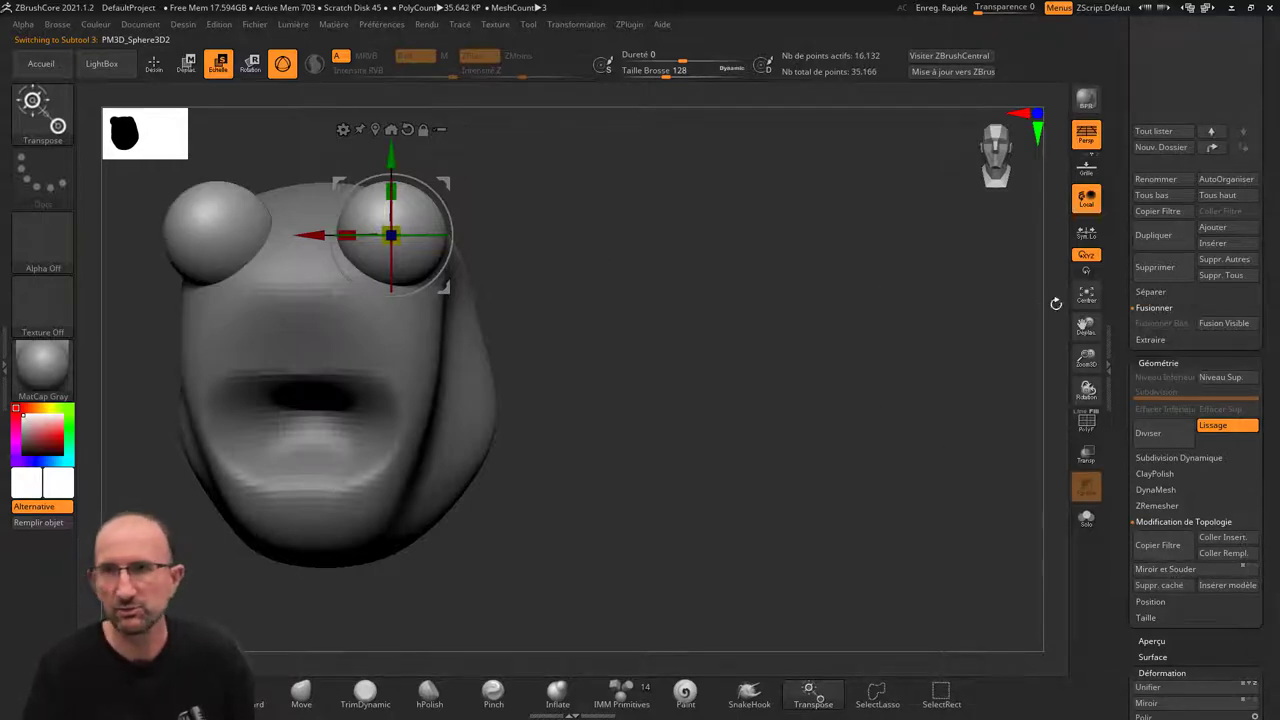
- Make PM3D_Sphere3D1 the active subtool
scroll(1108, 244, "up", 2)
scroll(1108, 250, "up", 2)
scroll(1100, 270, "up", 1)
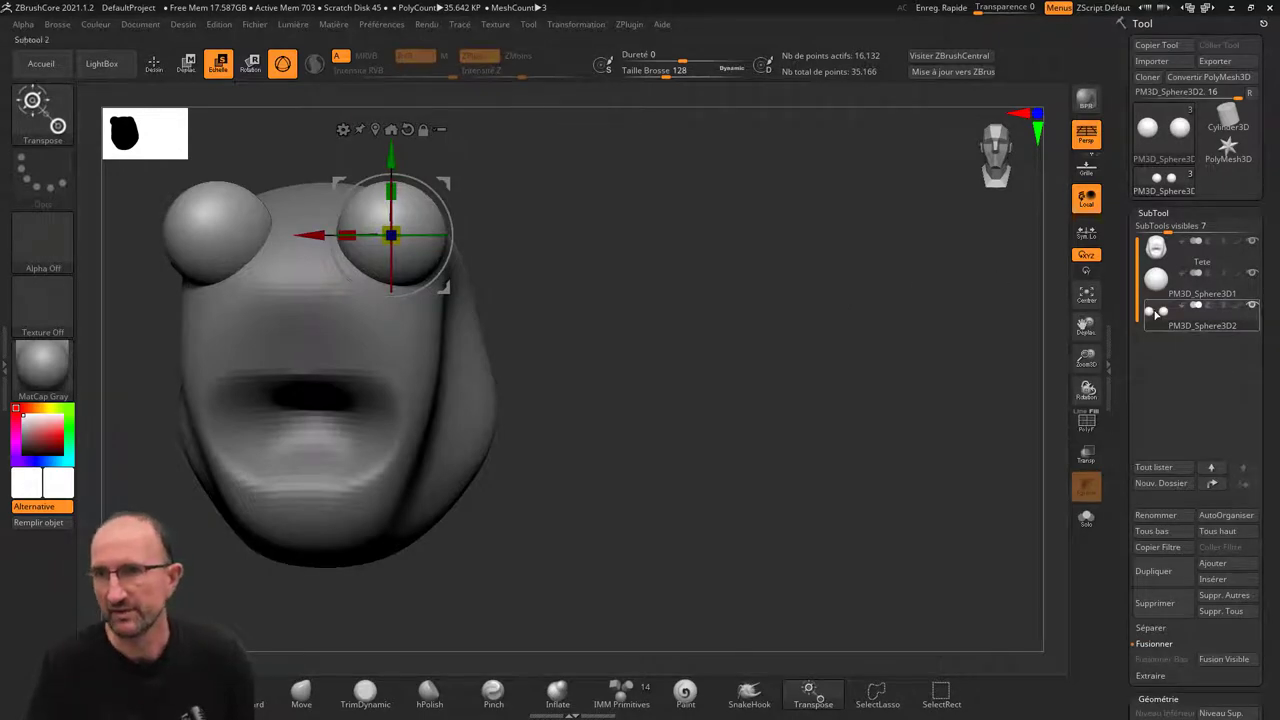
left_click(1158, 281)
mouse_move(1154, 603)
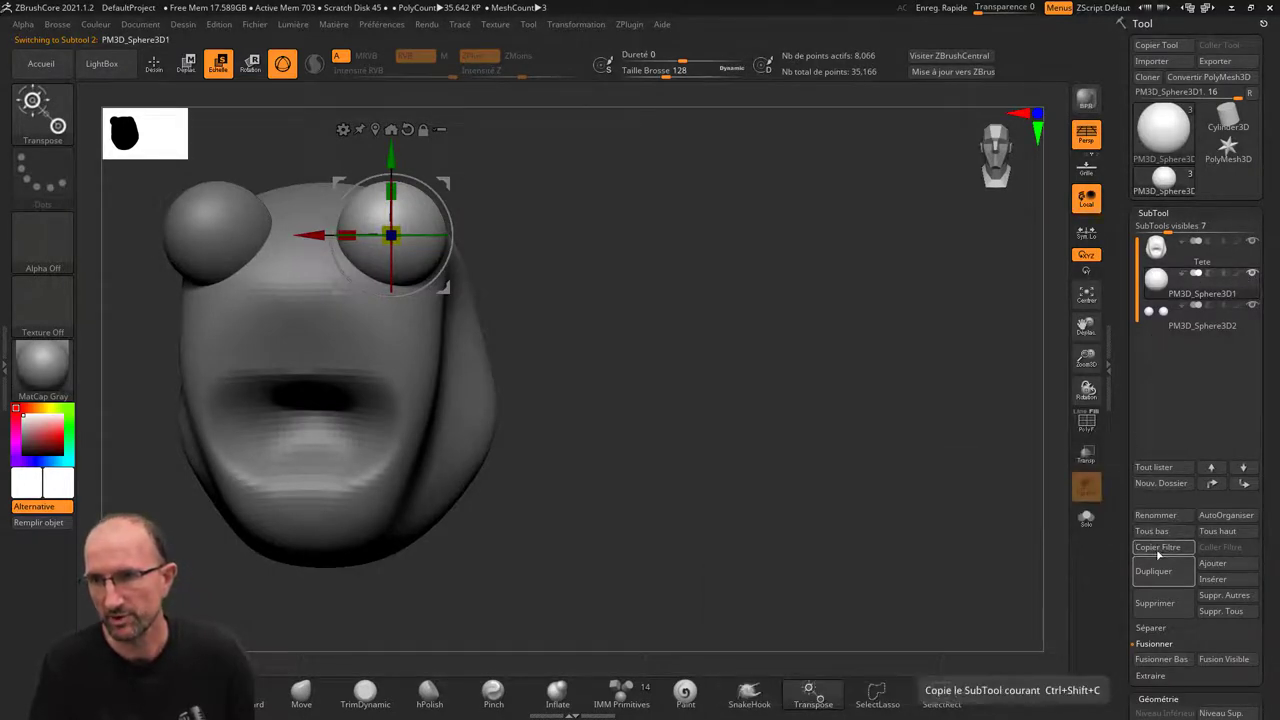
- Delete the PM3D_Sphere3D1 subtool, confirming with OK
left_click(1155, 603)
left_click(989, 638)
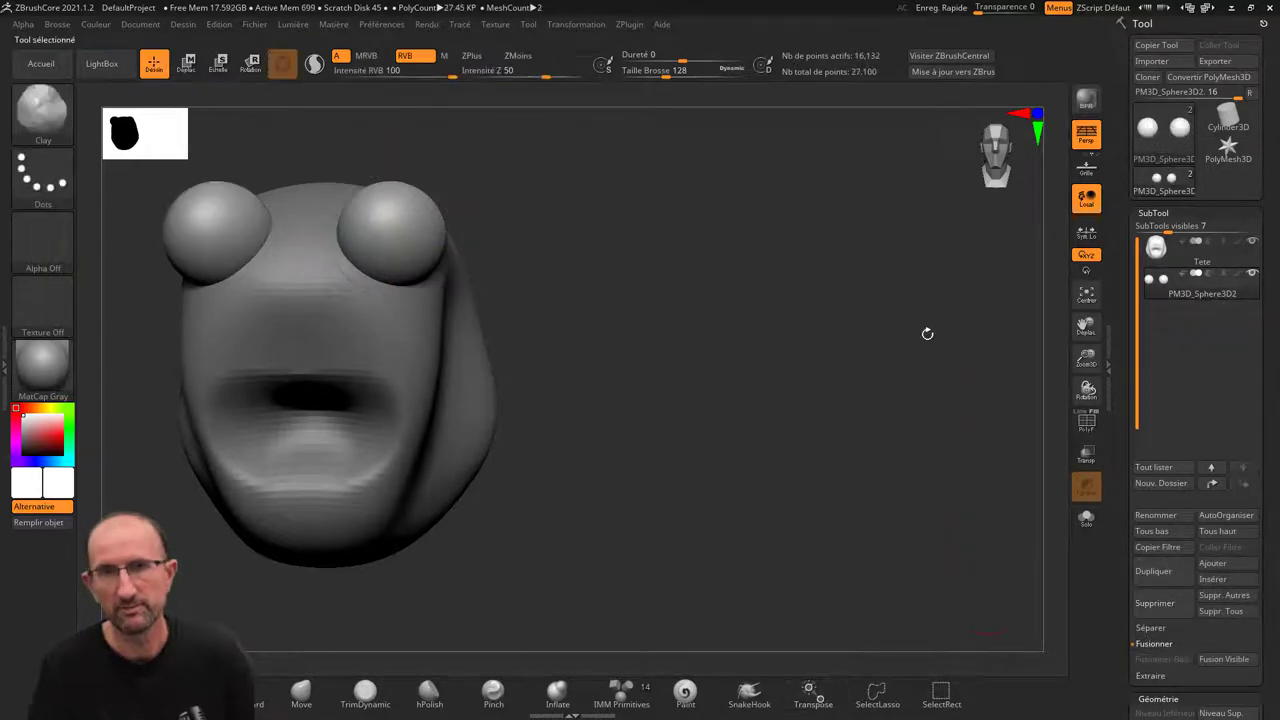
mouse_move(908, 315)
left_mouse_down()
mouse_move(857, 306)
mouse_move(843, 320)
mouse_move(916, 311)
left_mouse_up()
- Switch the active subtool back and forth between the Tete head and the eye pair
left_click(1160, 250)
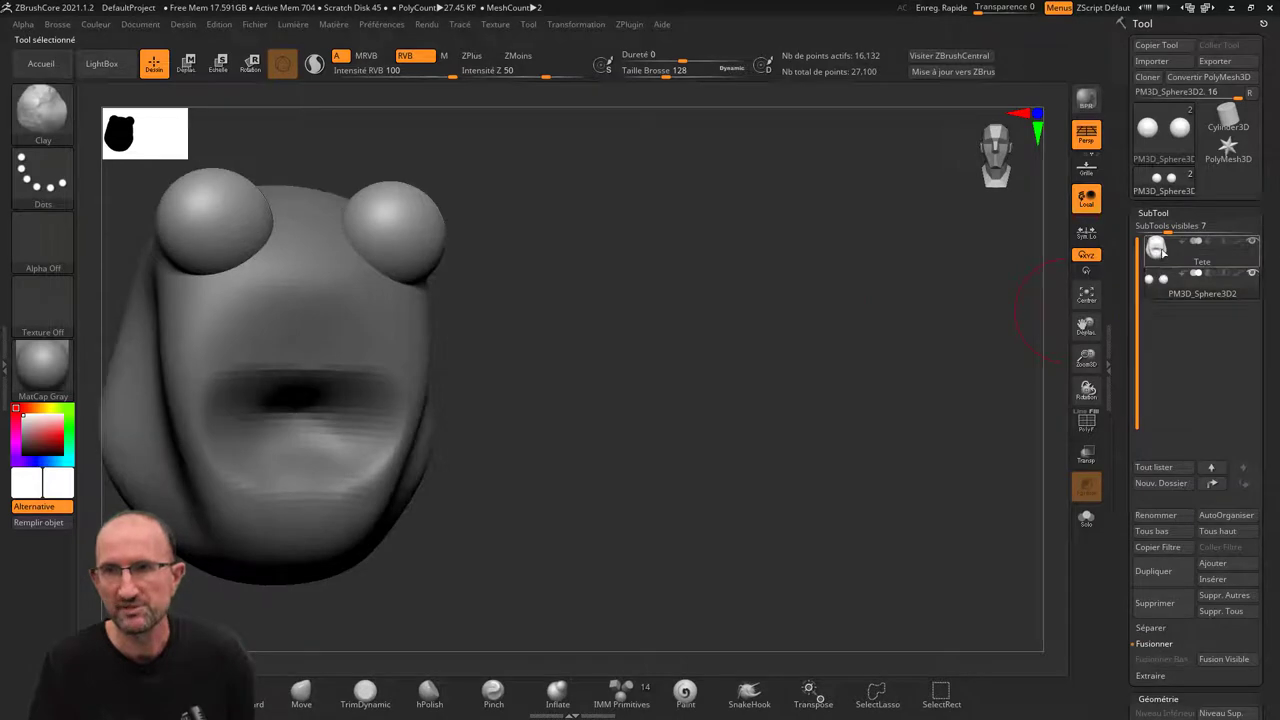
left_click(1153, 279)
left_click(1160, 250)
mouse_move(1156, 247)
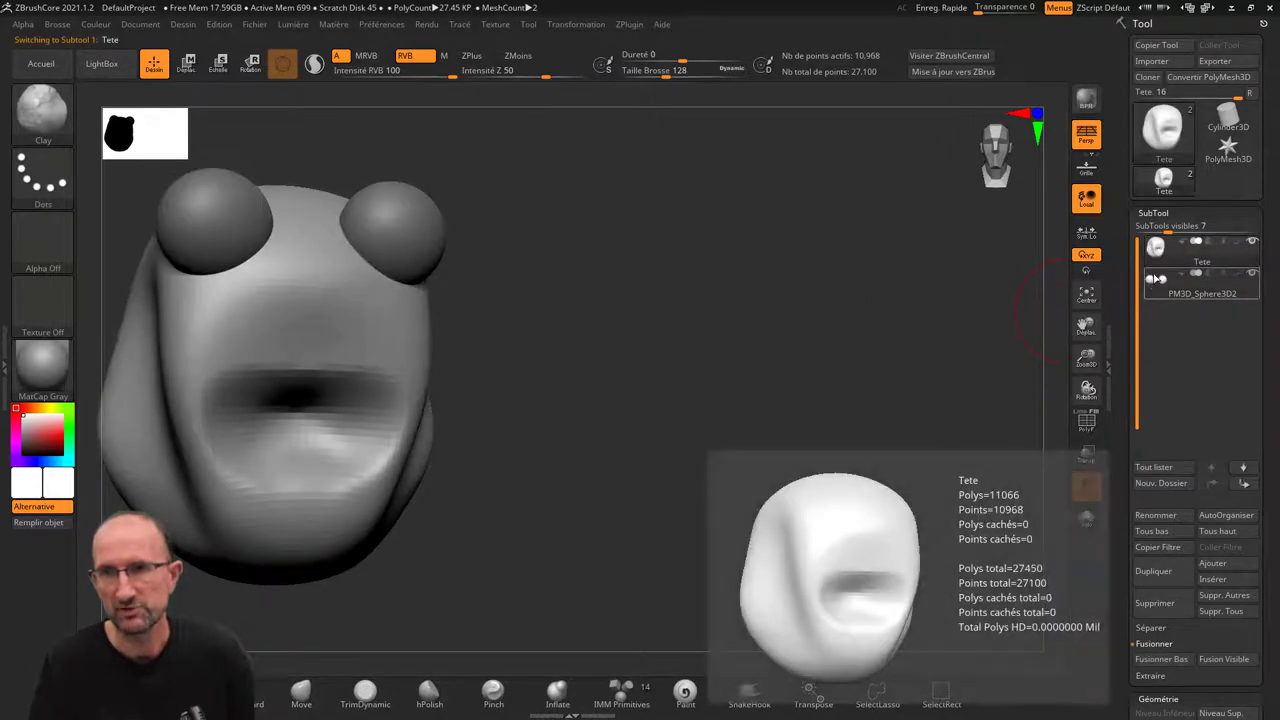
left_click(1155, 280)
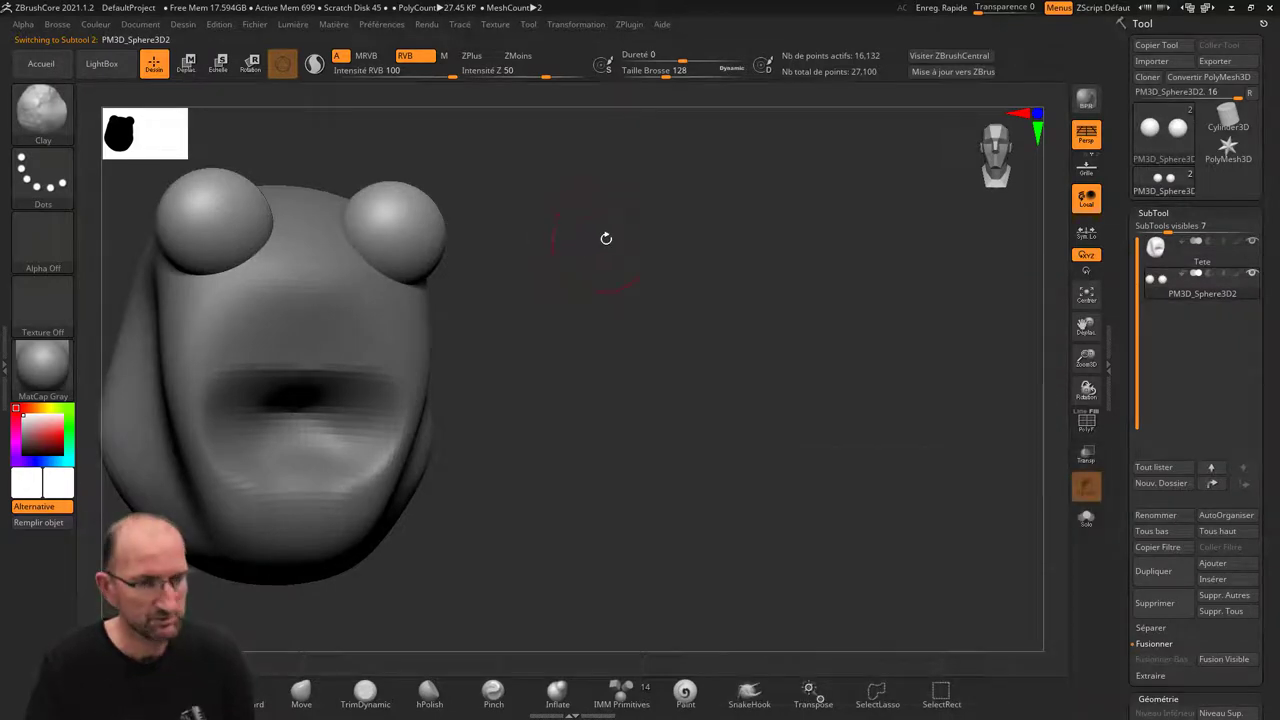
- Switch between head and eye pair, reframe the view, and duplicate PM3D_Sphere3D2 as PM3D_Sphere3D3
left_click(290, 265, "alt")
left_click(242, 217, "alt")
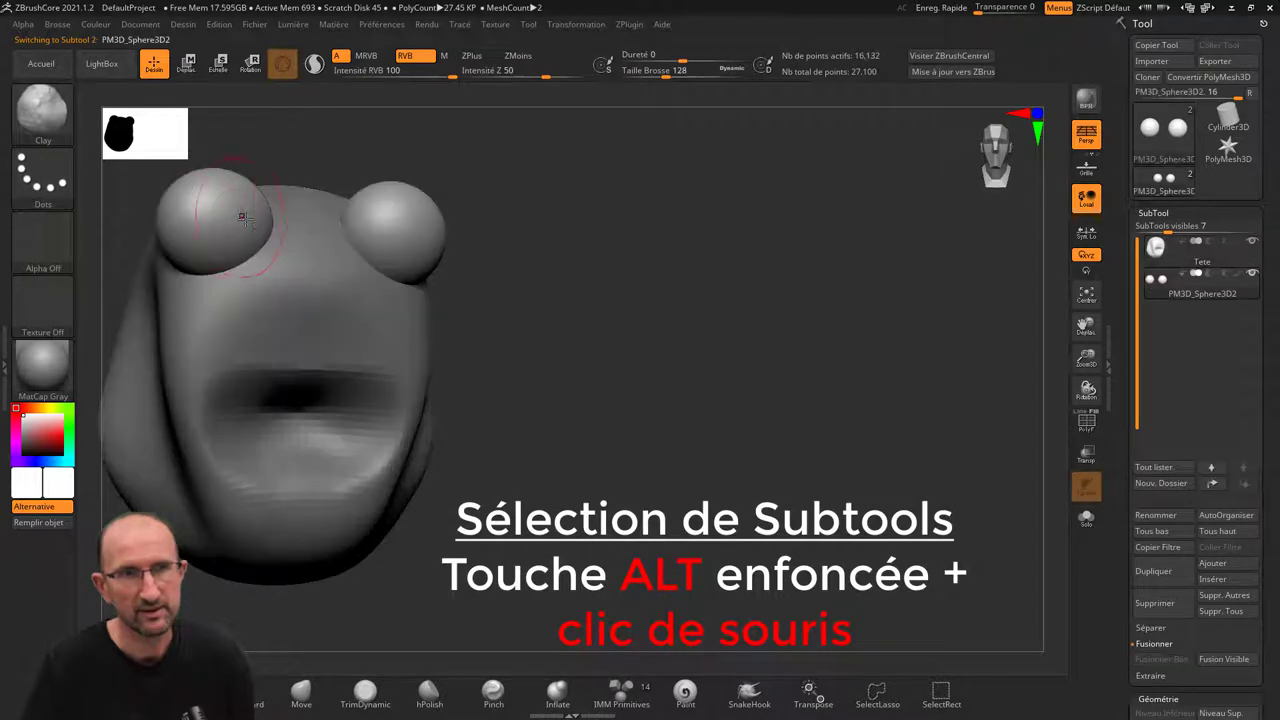
left_click_drag(555, 314, 671, 334, "alt")
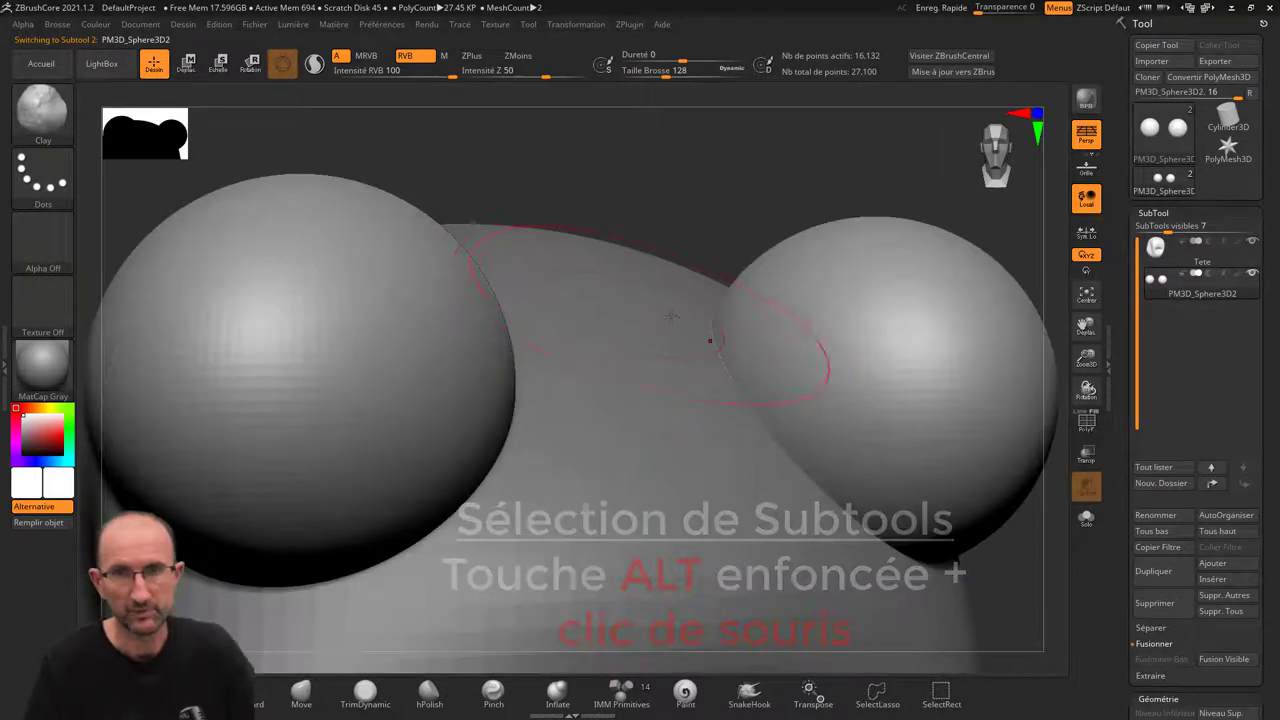
mouse_move(666, 210)
left_mouse_down("alt")
mouse_move(803, 287)
mouse_move(848, 260)
left_mouse_up("alt")
key("ctrl+z")
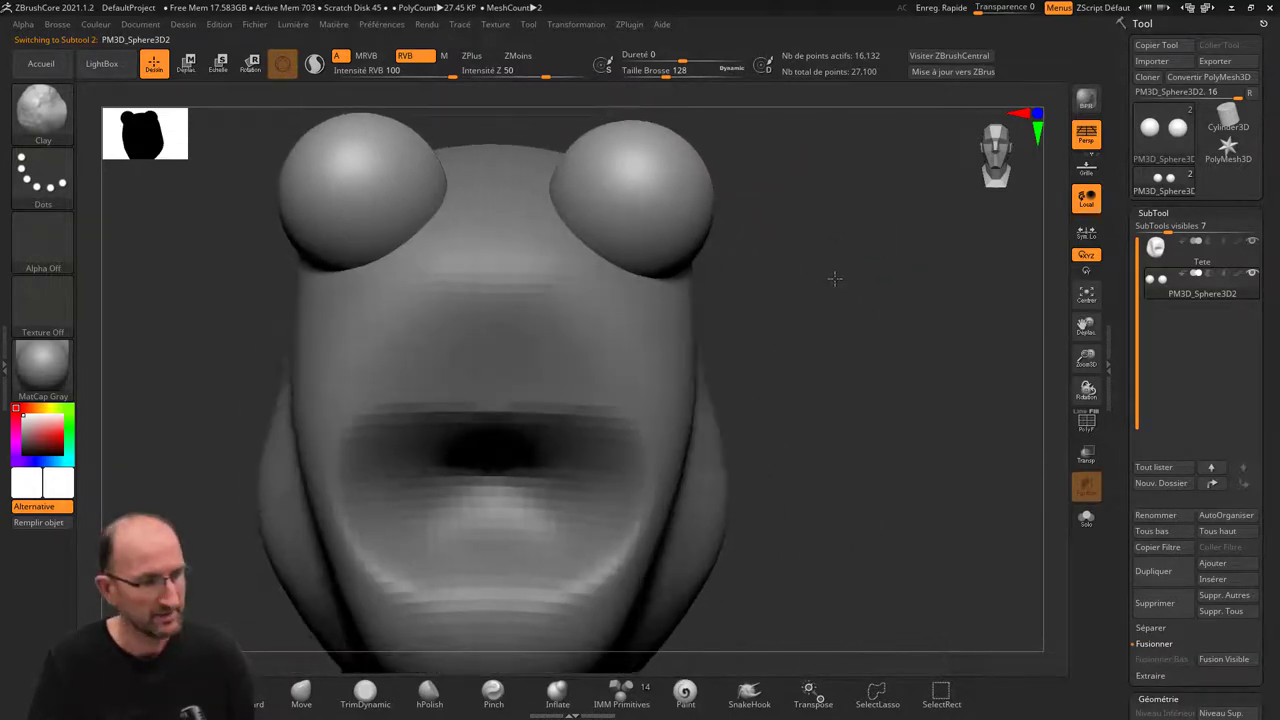
key("ctrl+z")
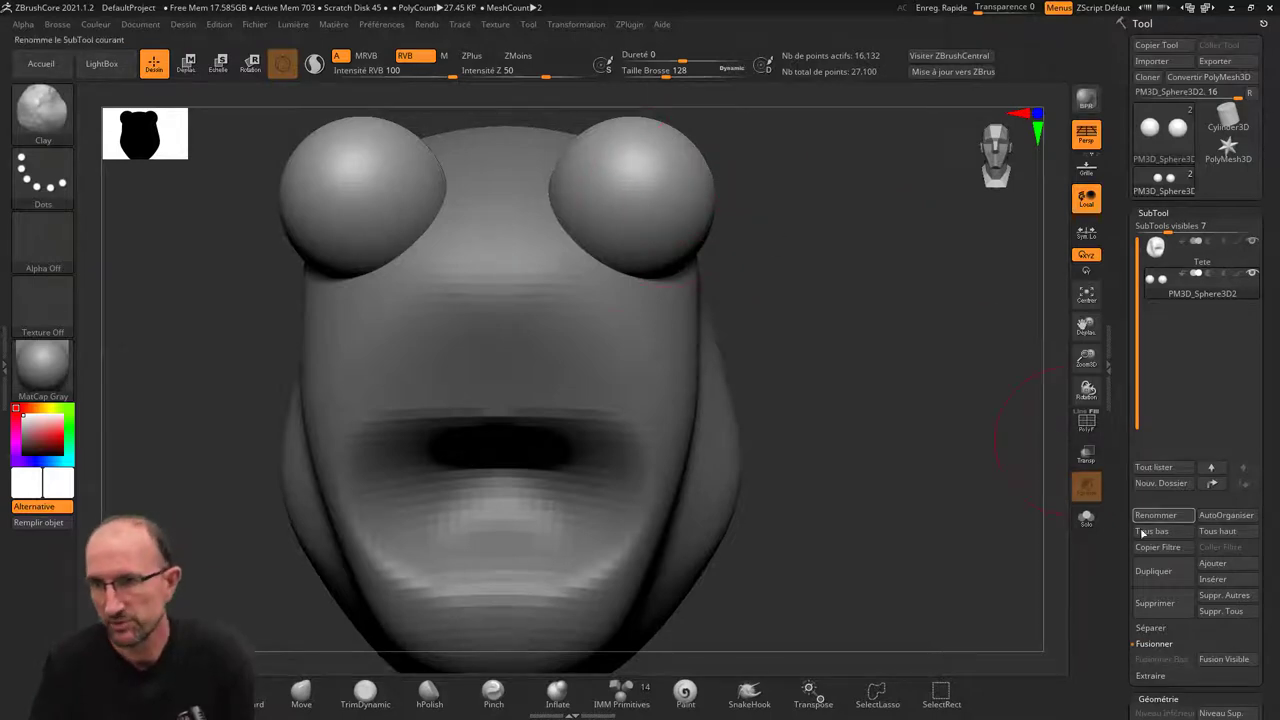
left_click(1152, 571)
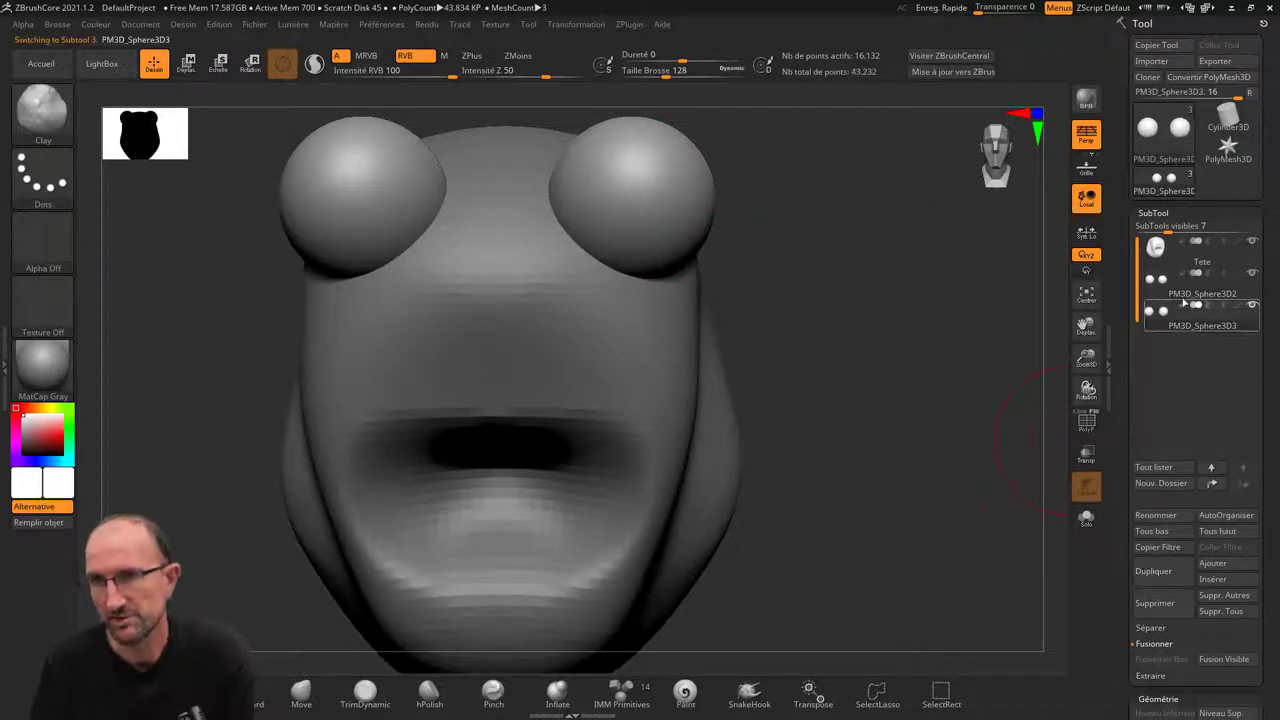
mouse_move(1157, 247)
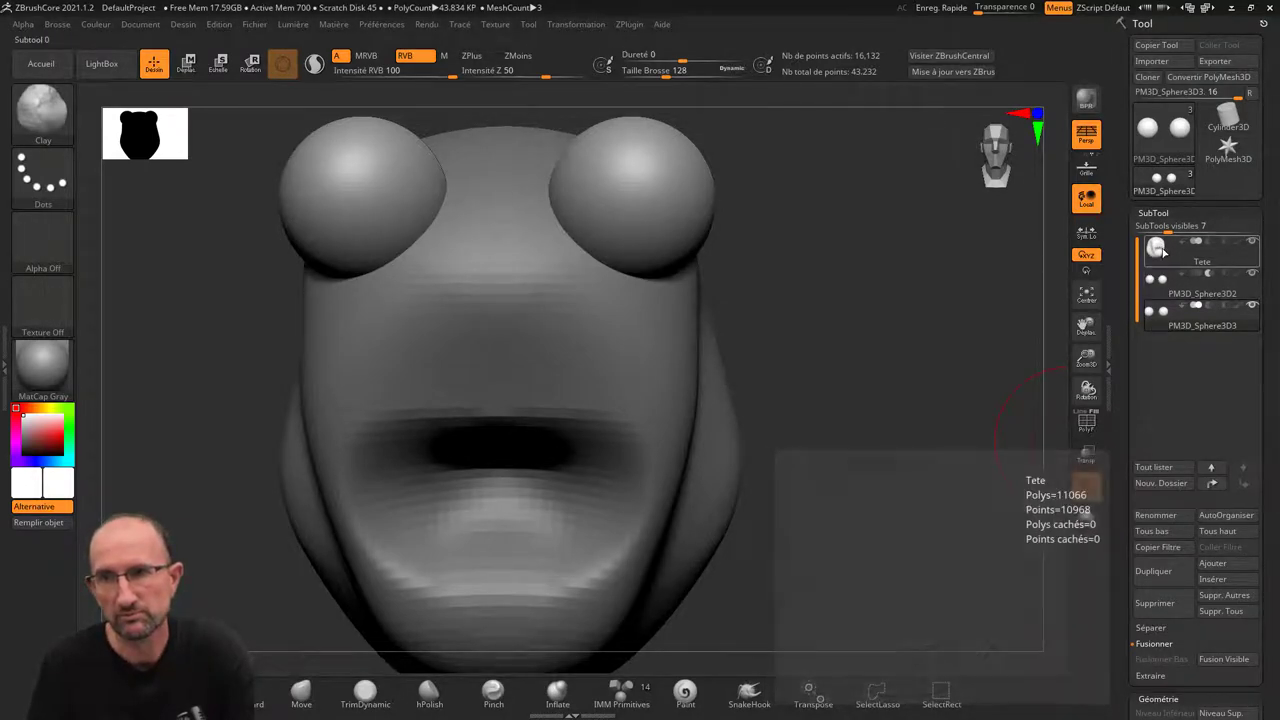
- Select the Tete head and enable DynaMesh on it under Géométrie
left_click(1165, 249)
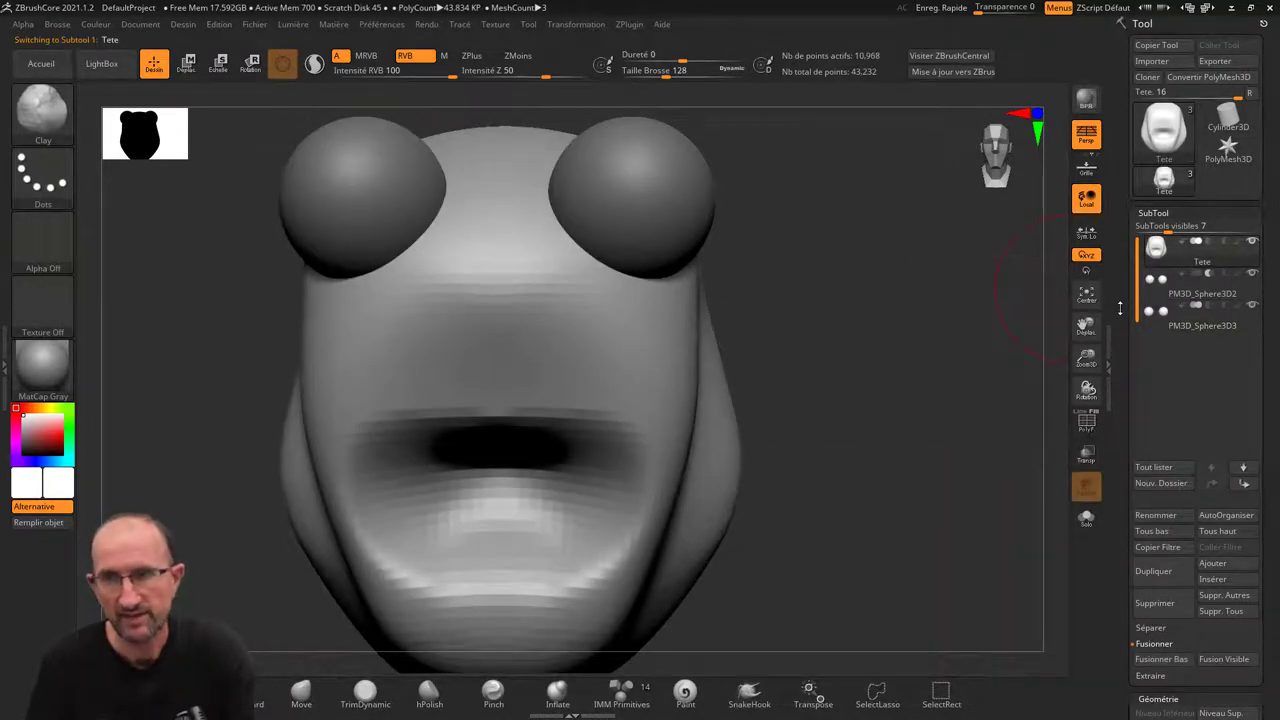
left_click_drag(1120, 308, 1132, 211)
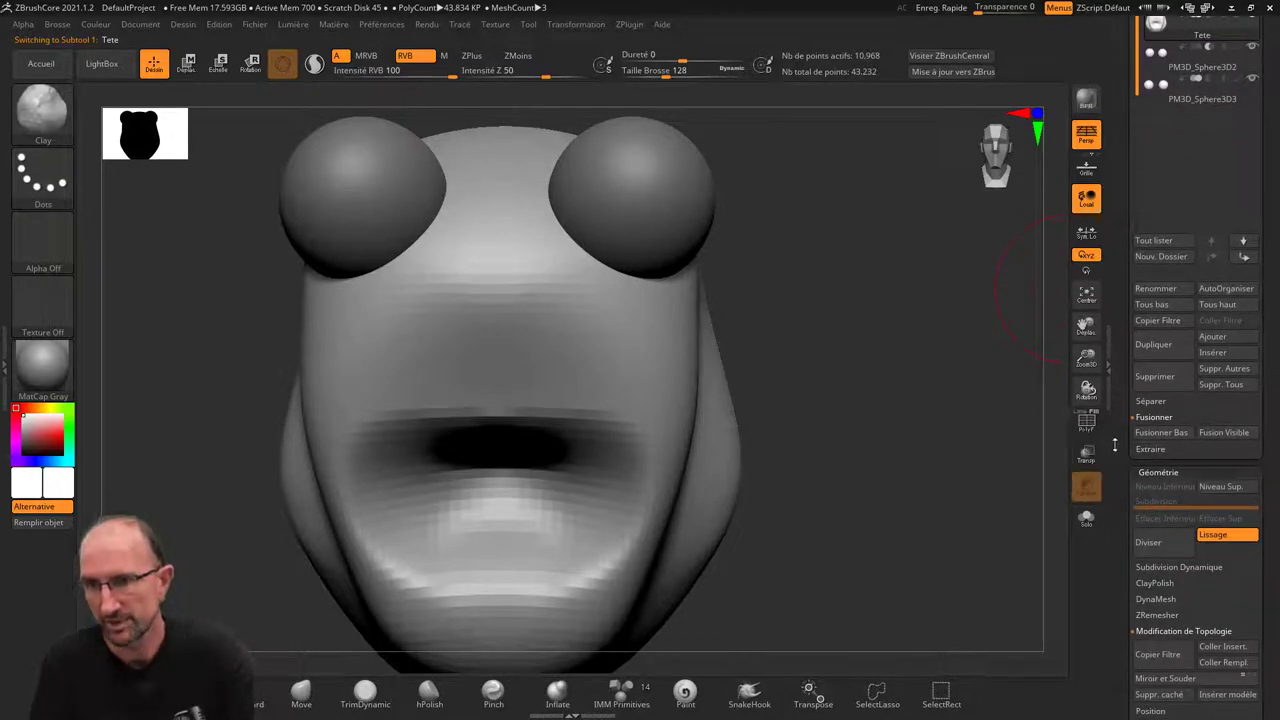
scroll(1151, 473, "down", 3)
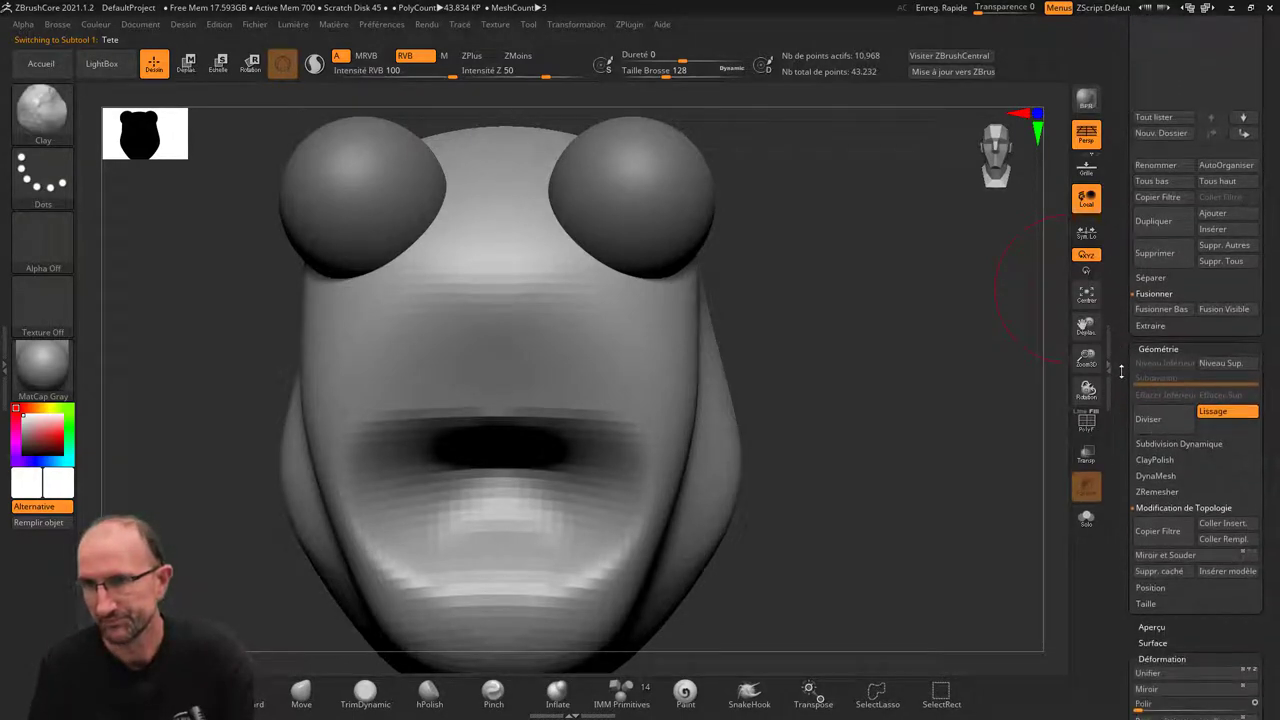
left_click(1156, 474)
left_click(1160, 492)
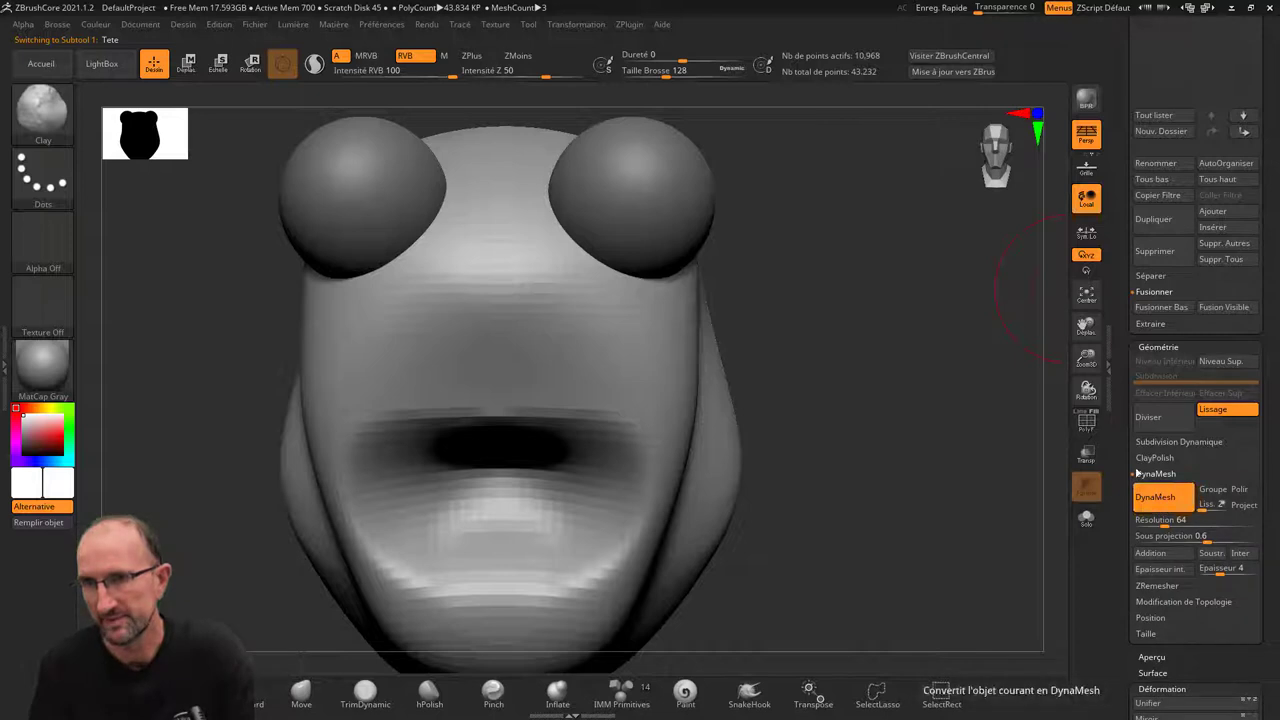
- Request Fusionner Bas to merge the head with the eye-pair subtool below
left_click_drag(1122, 440, 1098, 550)
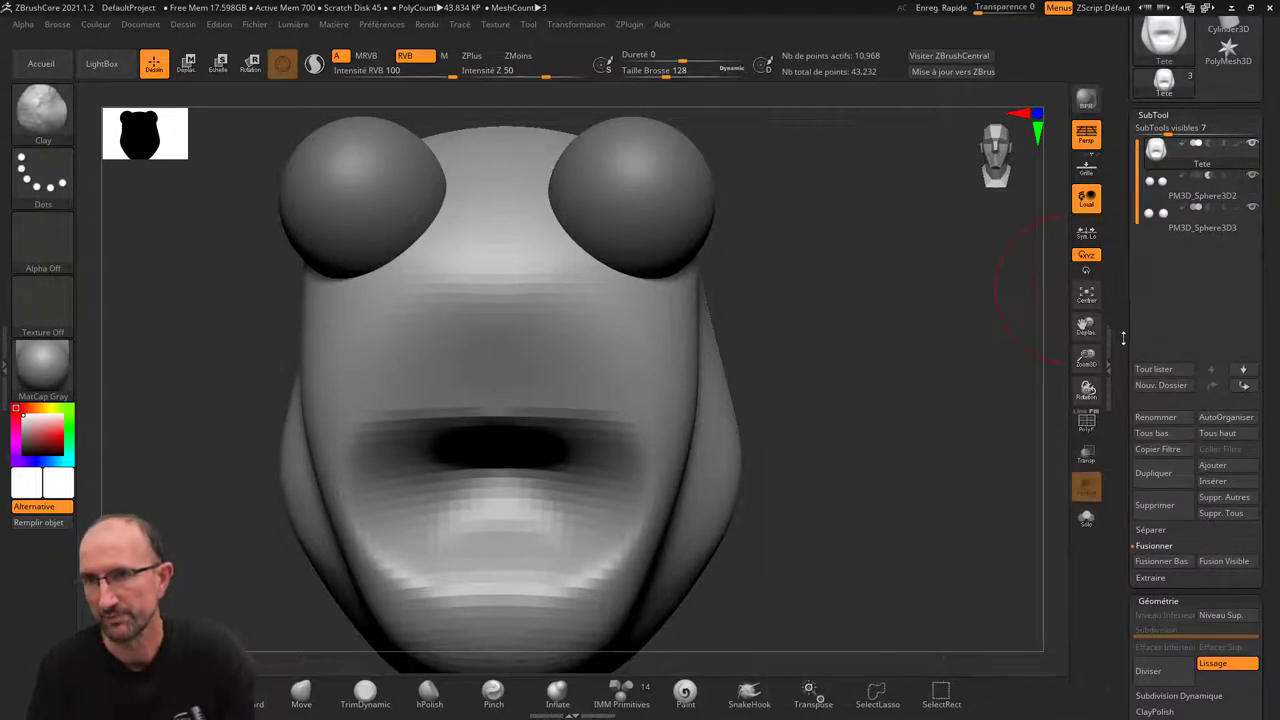
left_click_drag(1120, 338, 1134, 232)
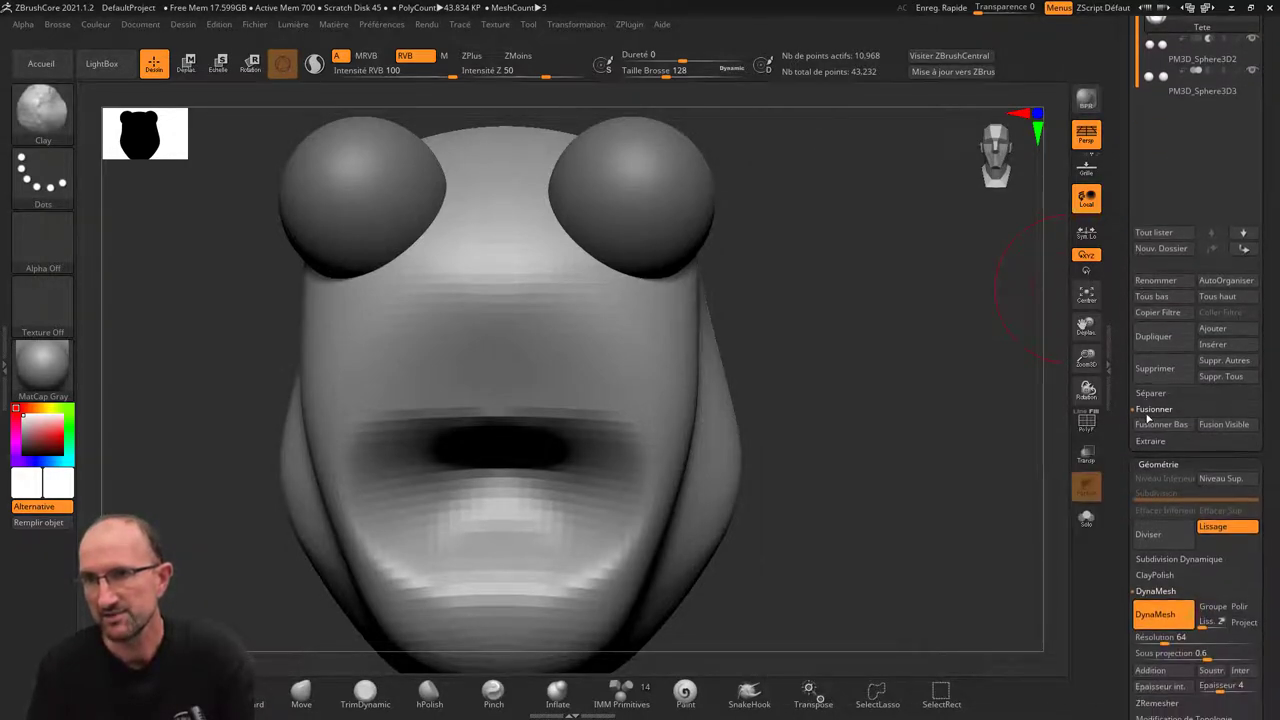
left_click(1167, 427)
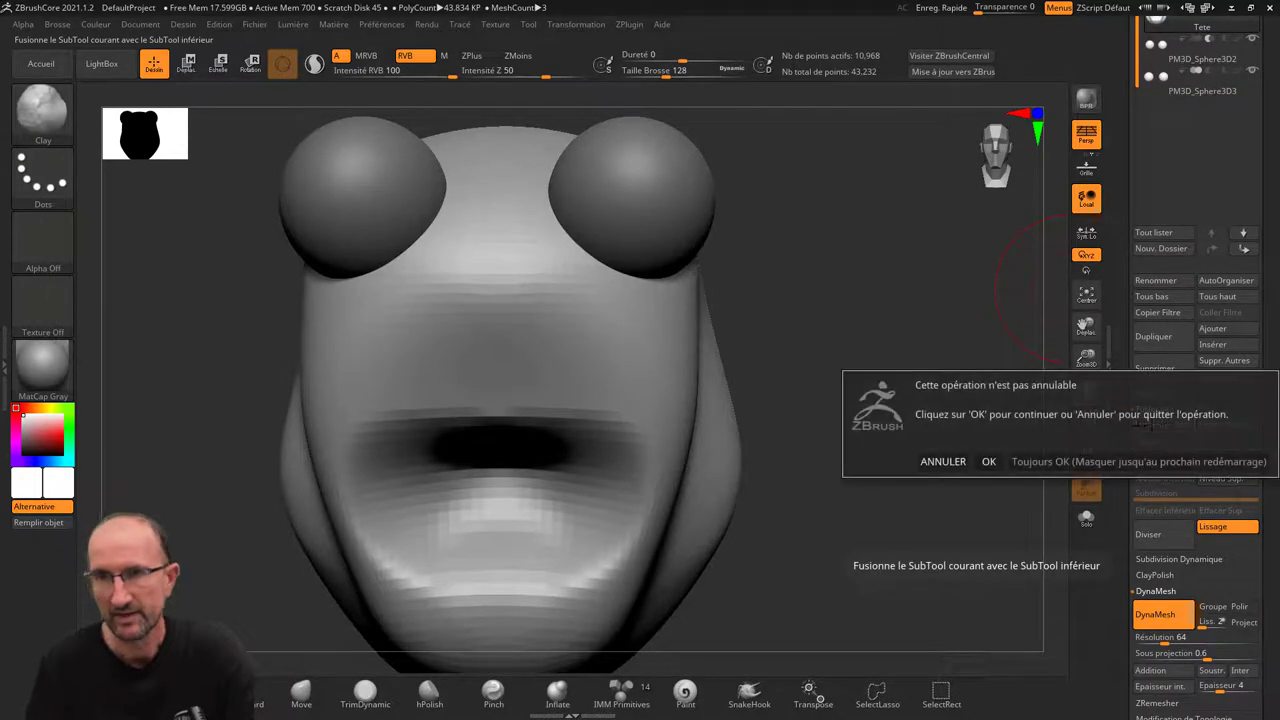
- Confirm the merge and DynaMesh the head so the eye spheres fuse into it
left_click(989, 461)
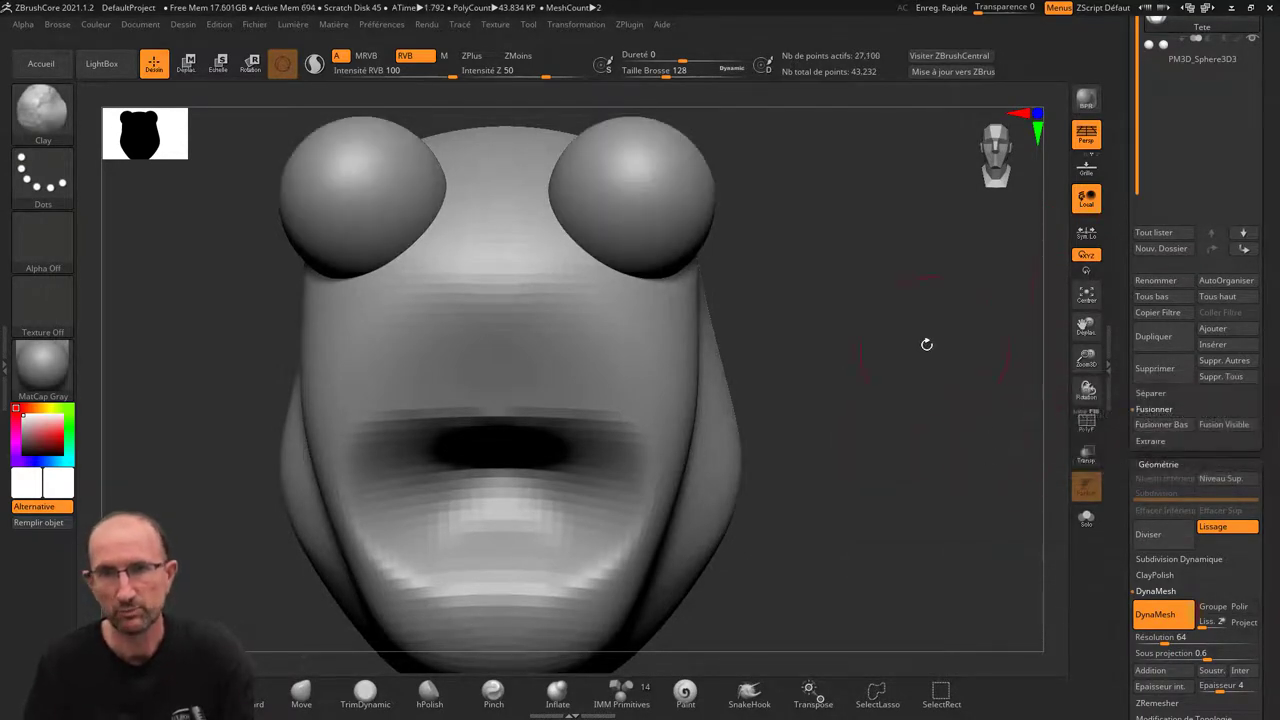
mouse_move(866, 300)
left_mouse_down("ctrl")
mouse_move(889, 354)
mouse_move(986, 318)
left_mouse_up("ctrl")
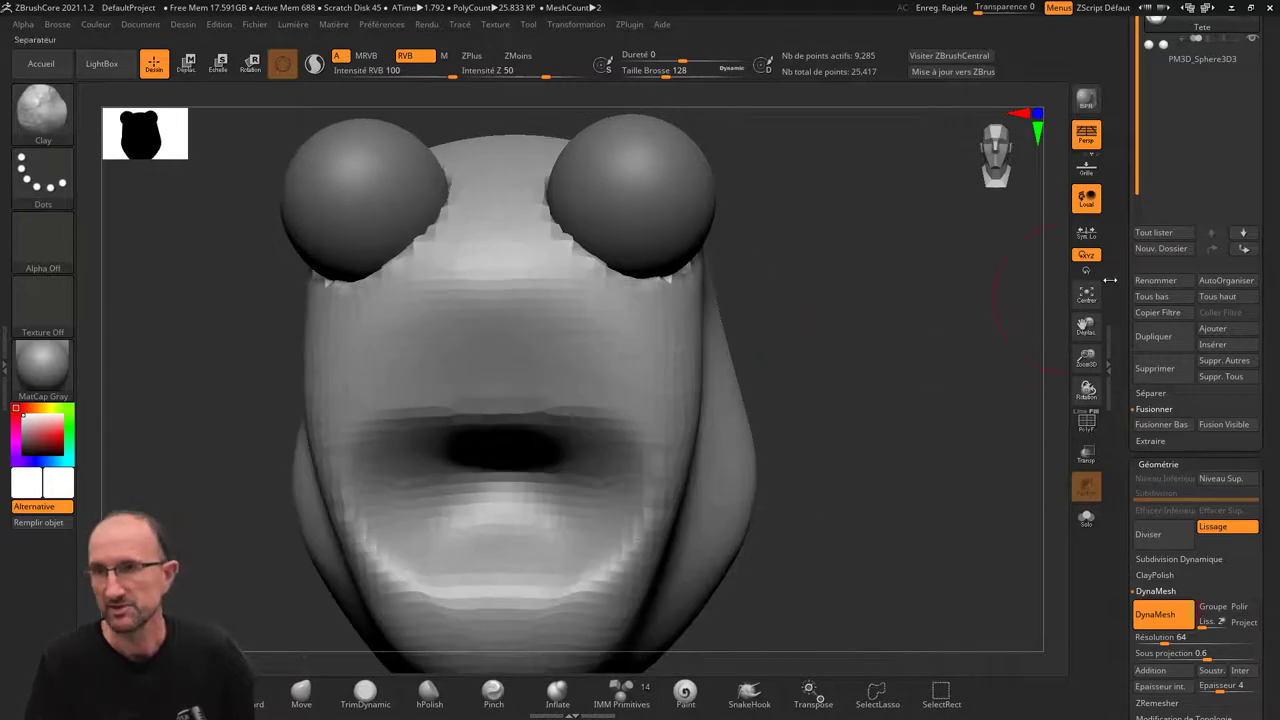
scroll(1122, 280, "up", 5)
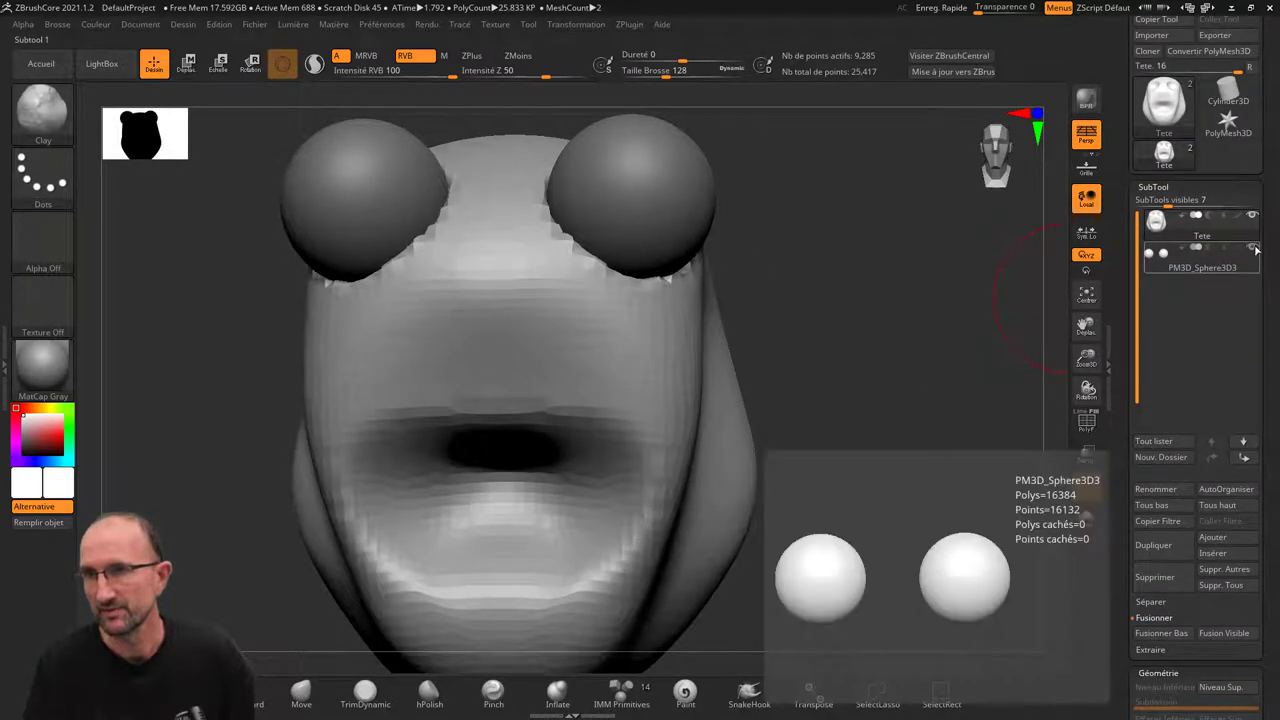
- Toggle PM3D_Sphere3D3's visibility to inspect the fused eye sockets, then make it active
left_click(1256, 253)
left_click(1256, 253)
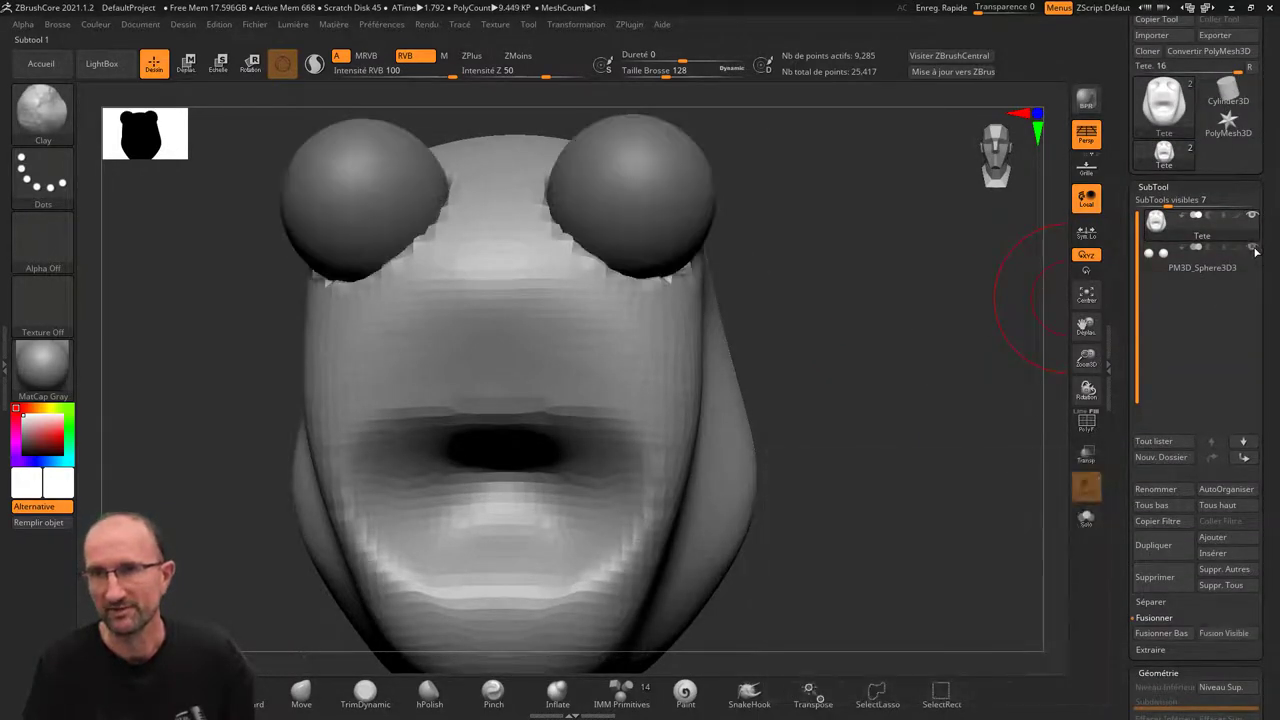
left_click(1253, 252)
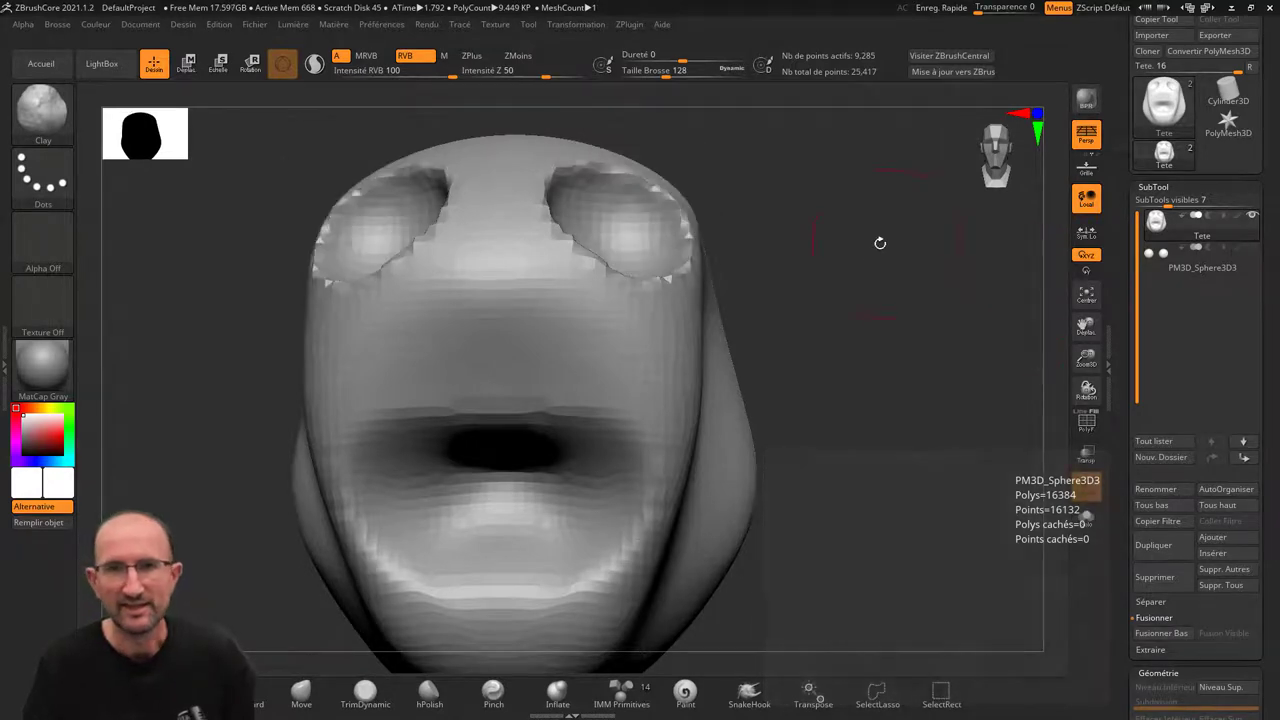
left_click_drag(880, 243, 817, 263)
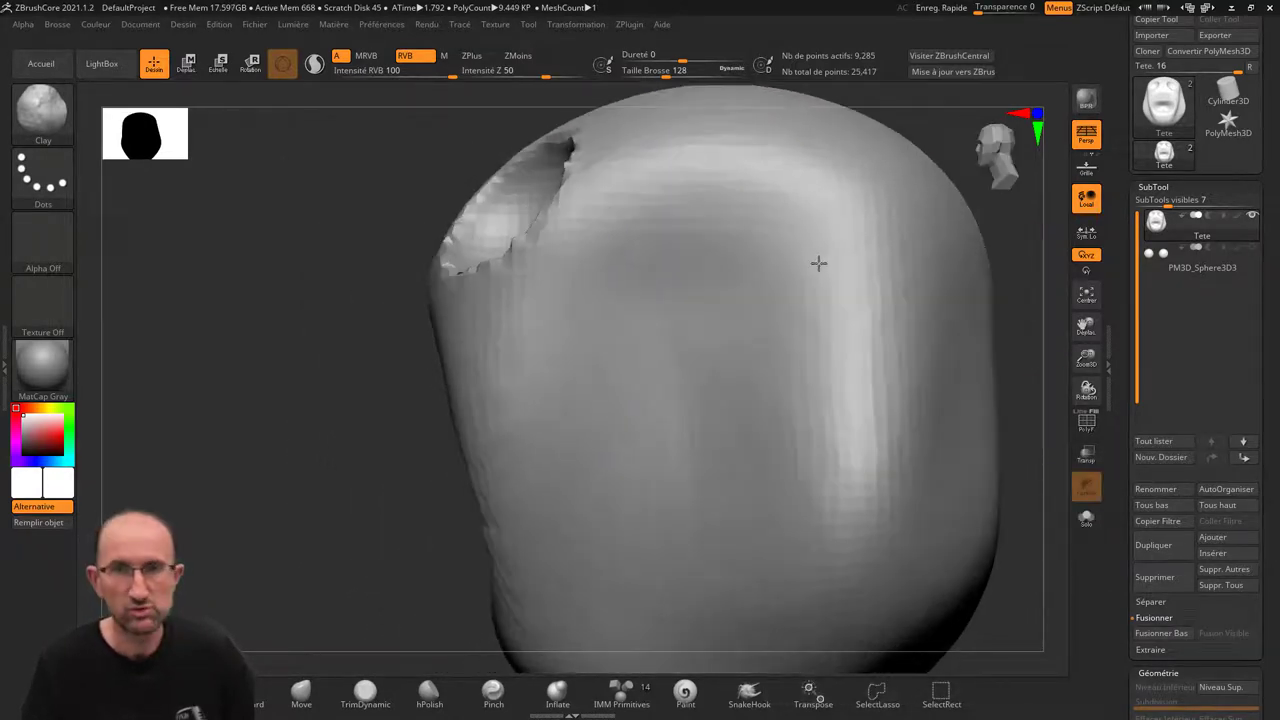
mouse_move(391, 317)
left_mouse_down()
mouse_move(395, 331)
mouse_move(430, 322)
left_mouse_up()
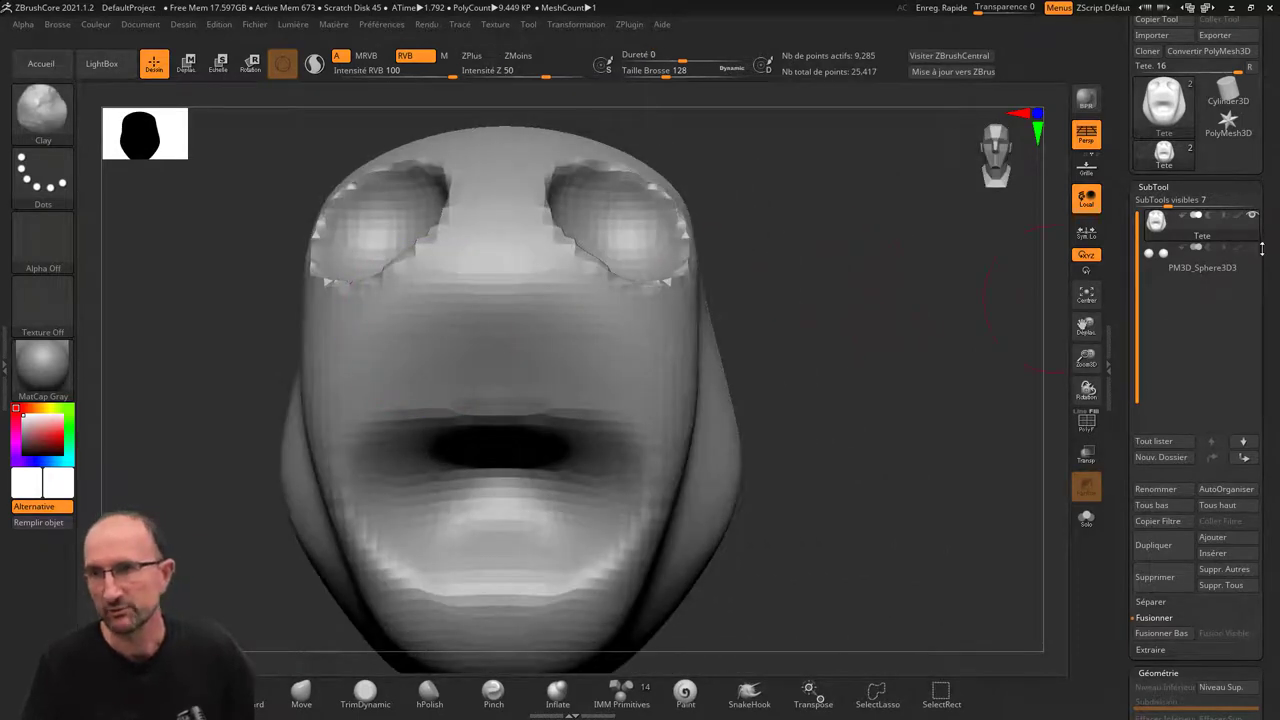
left_click(1260, 248)
left_click_drag(791, 277, 797, 259)
left_click(1148, 266)
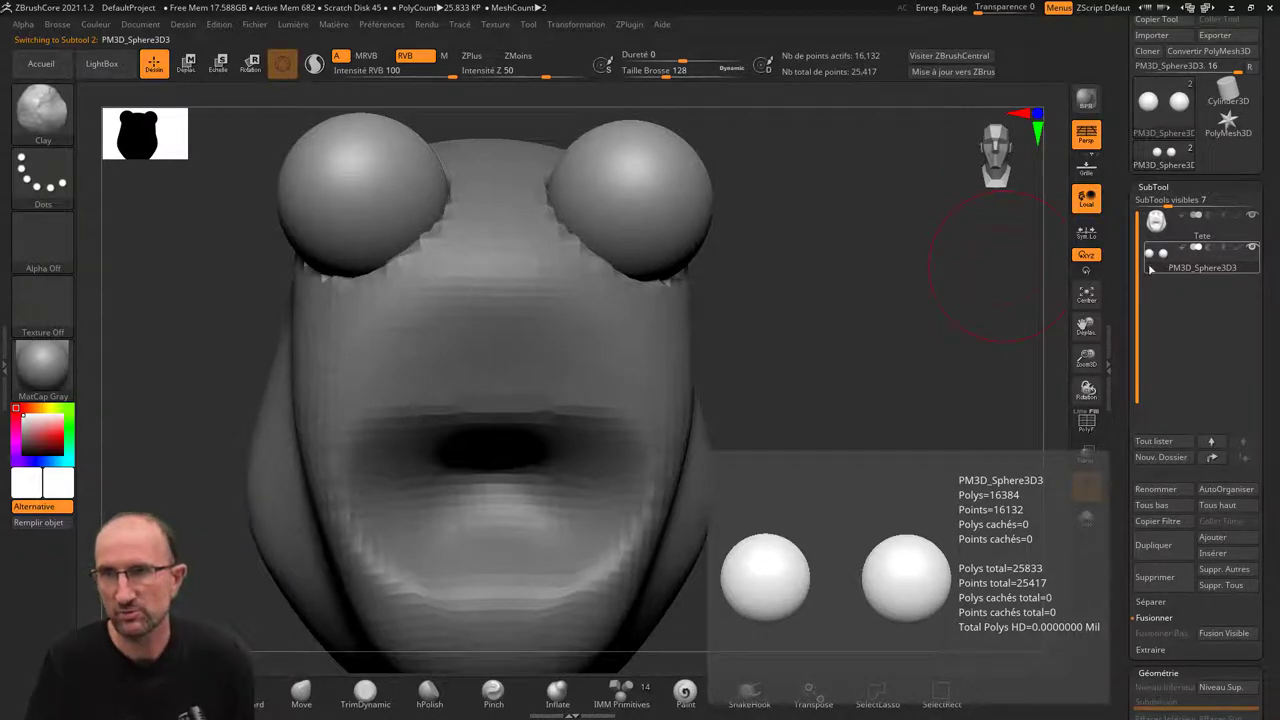
- Undo two edits, select the Tete head, and hide the eye spheres
key("ctrl+z")
key("ctrl+z")
key("ctrl+z")
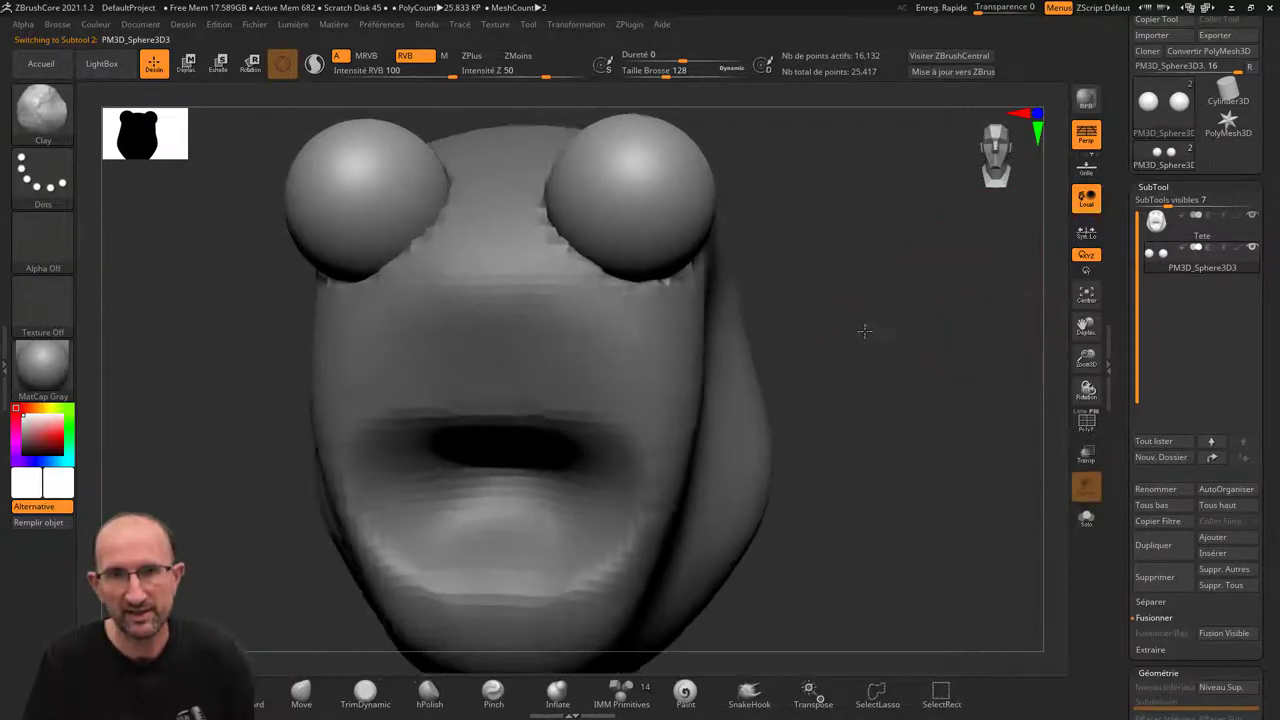
key("ctrl+z")
left_click(663, 353, "alt")
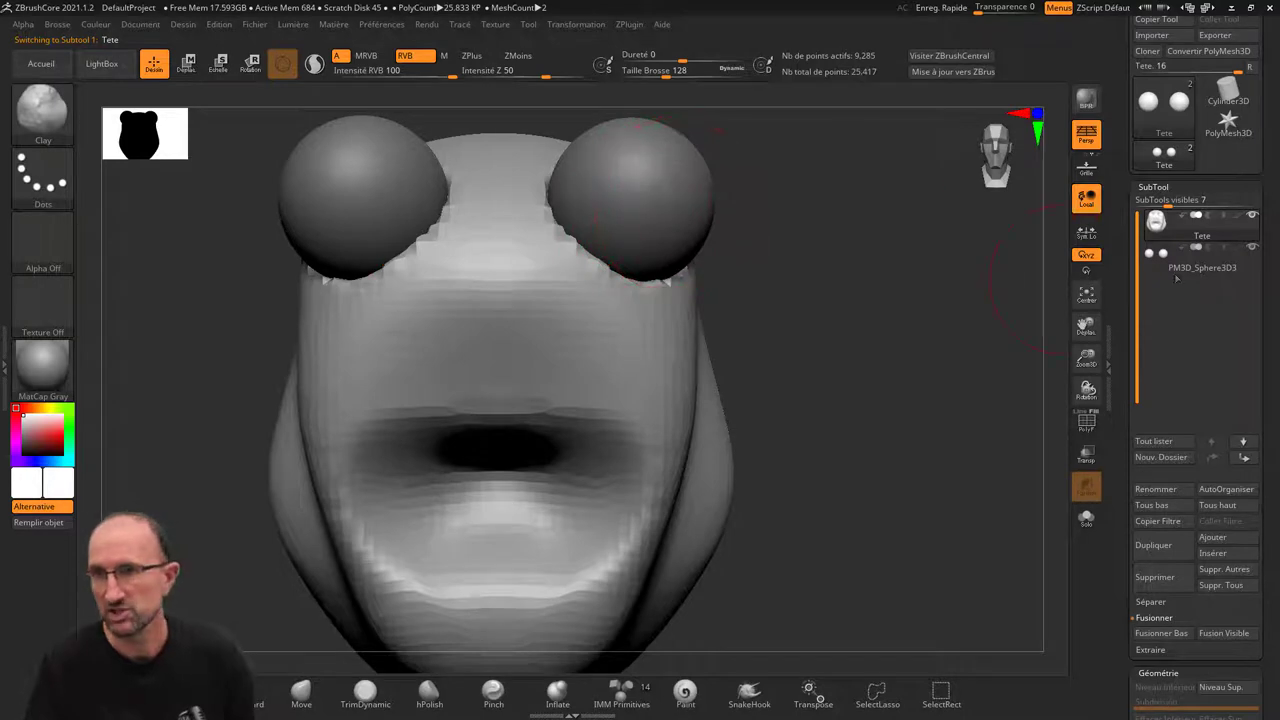
left_click(1252, 247)
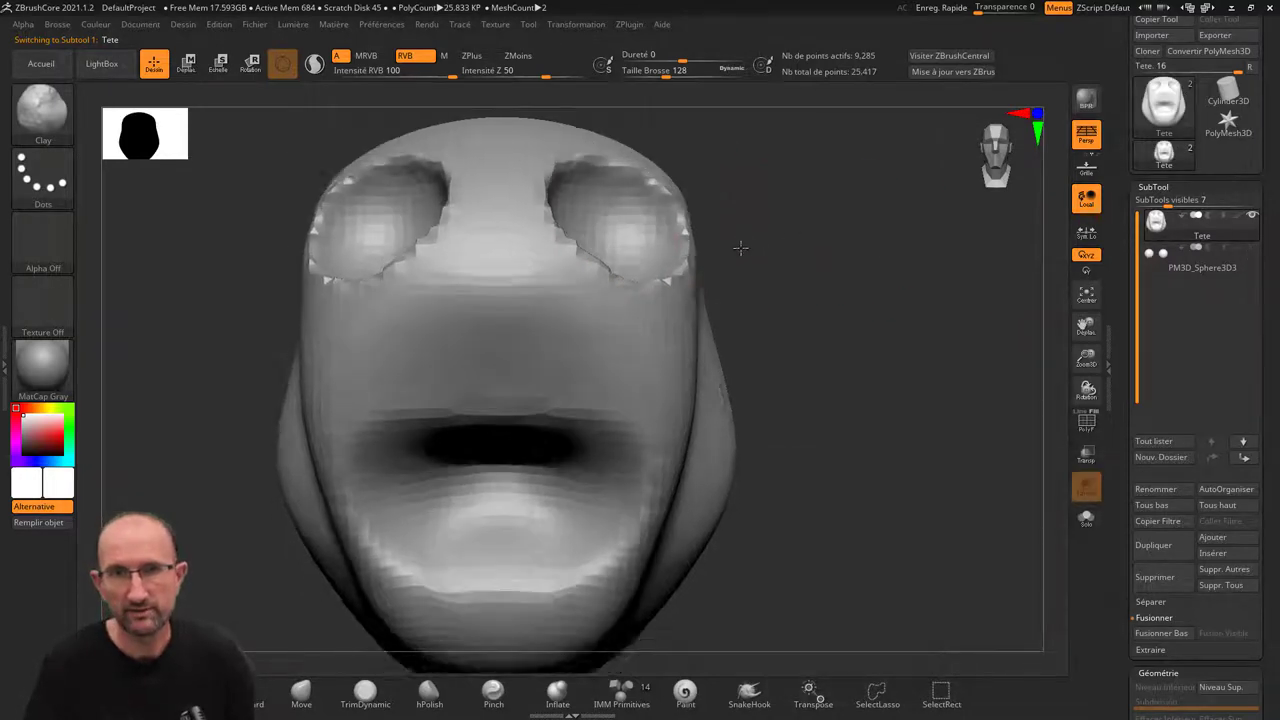
- Smooth the lumpy area around the right eye socket and show the eye spheres again
left_click_drag(740, 247, 750, 250)
left_click_drag(700, 210, 680, 340, "shift")
mouse_move(670, 250)
left_mouse_down("shift")
mouse_move(608, 267)
mouse_move(420, 200)
mouse_move(620, 180)
mouse_move(360, 220)
mouse_move(566, 228)
mouse_move(686, 214)
left_mouse_up("shift")
left_click_drag(771, 240, 848, 293)
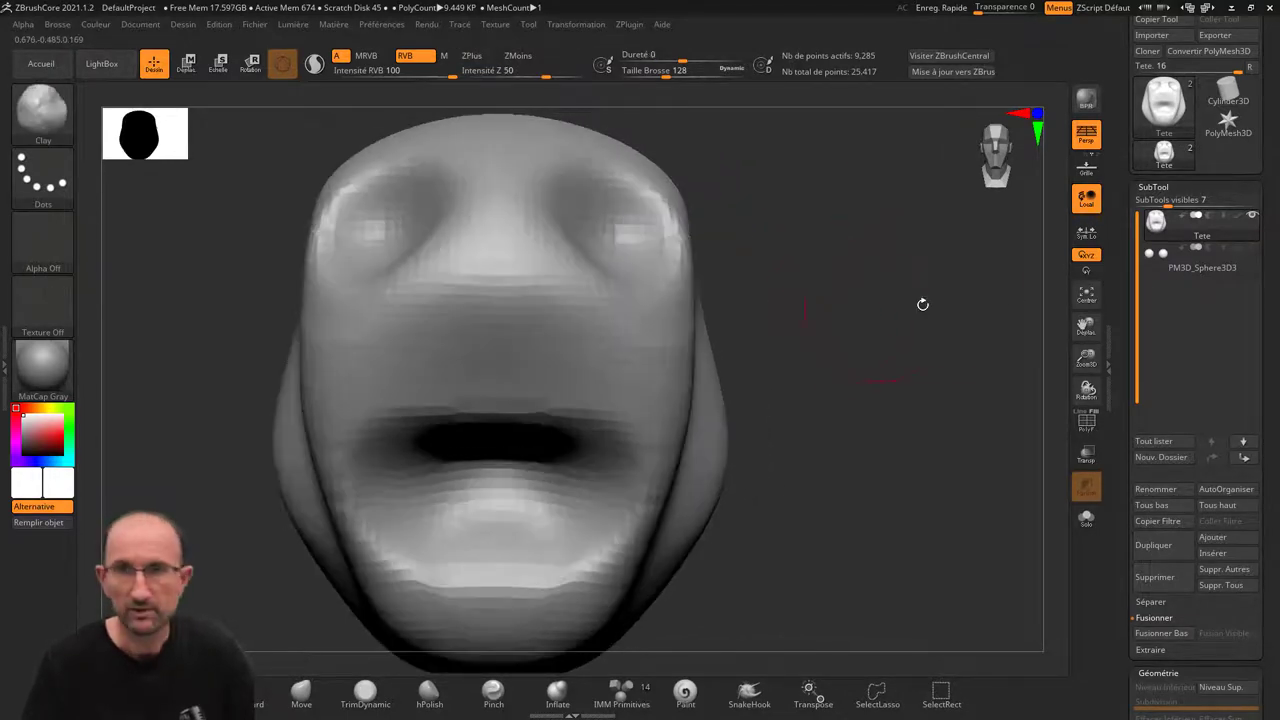
left_click(1253, 249)
mouse_move(1200, 258)
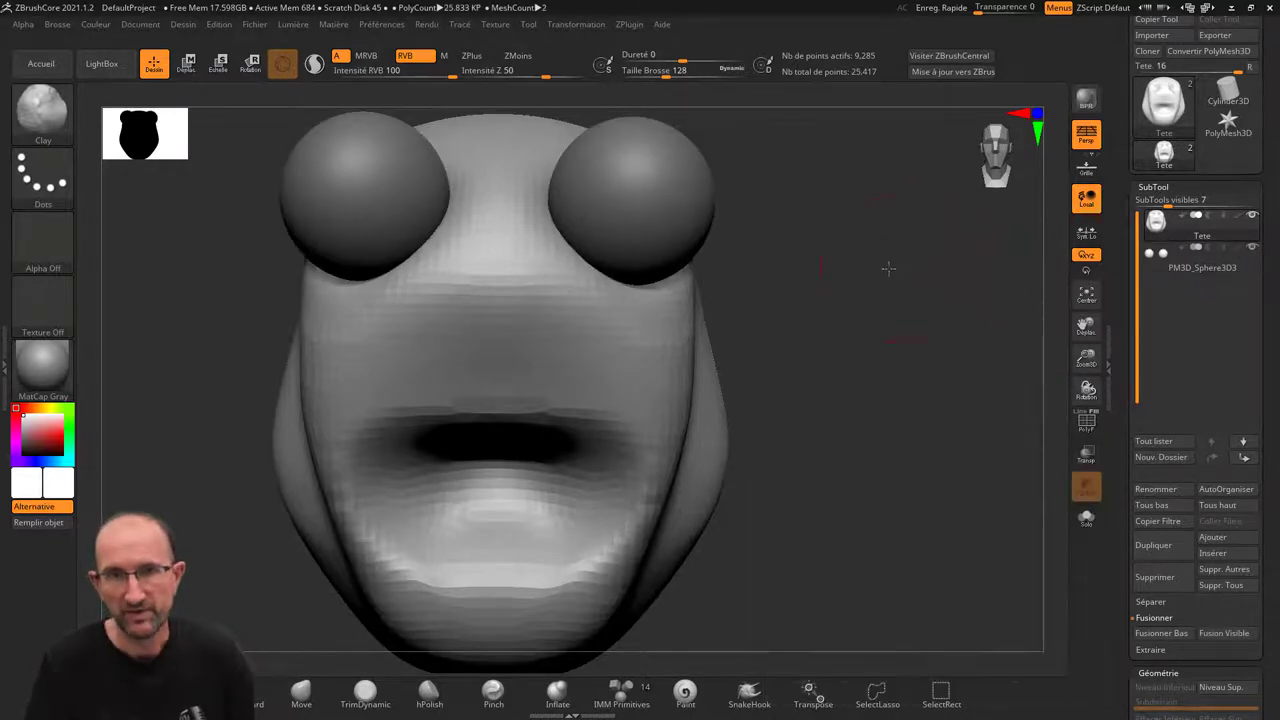
left_click_drag(889, 268, 886, 260)
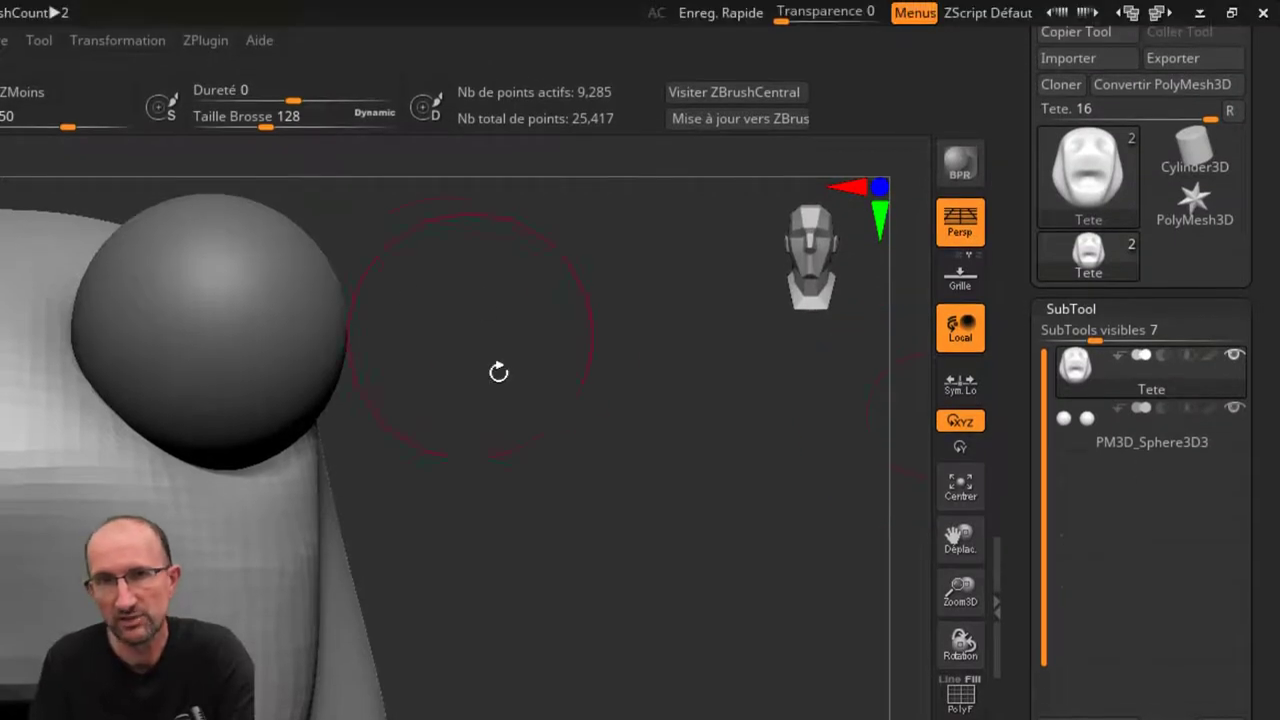
mouse_move(499, 372)
left_mouse_down()
mouse_move(554, 457)
mouse_move(531, 457)
left_mouse_up()
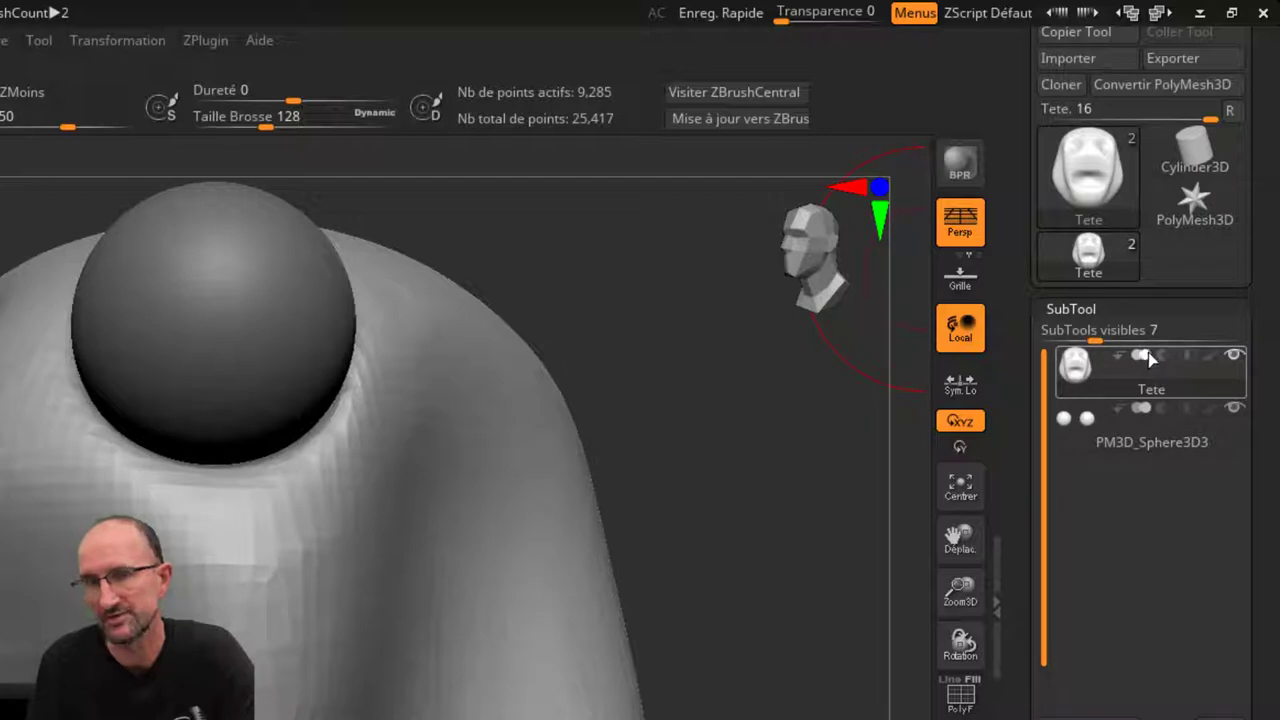
left_click(1212, 365)
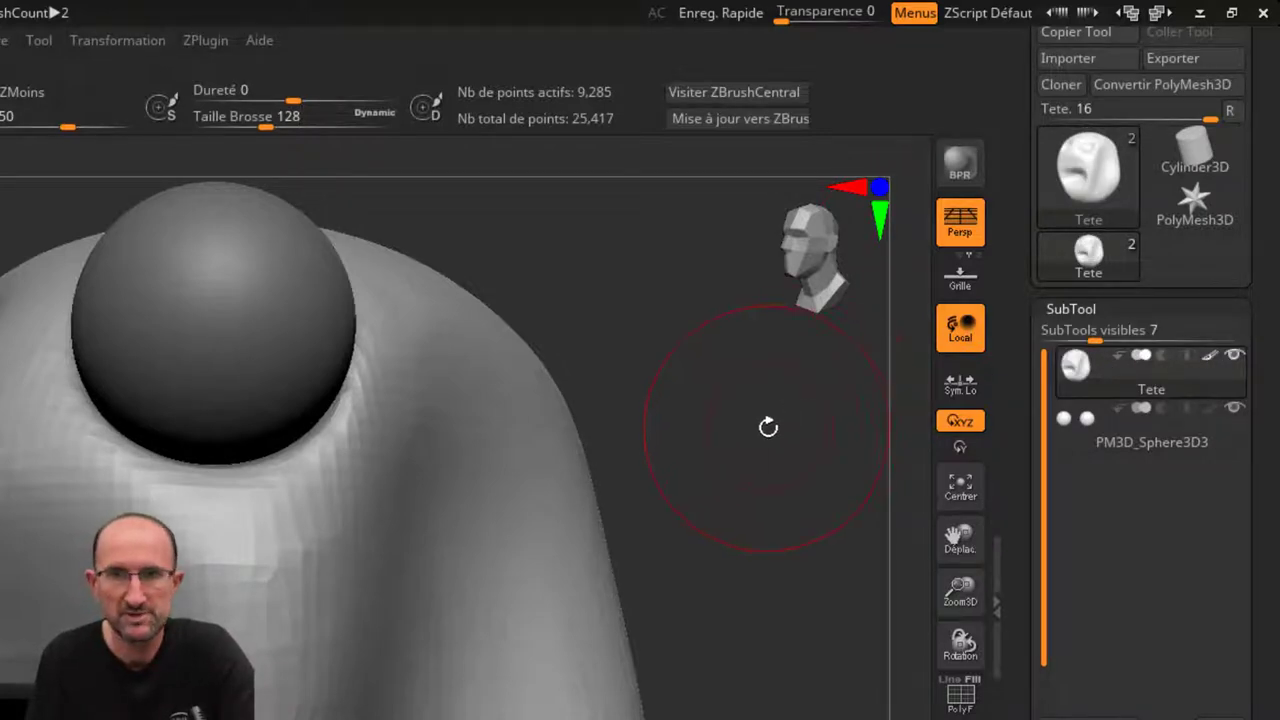
left_click_drag(718, 448, 743, 426)
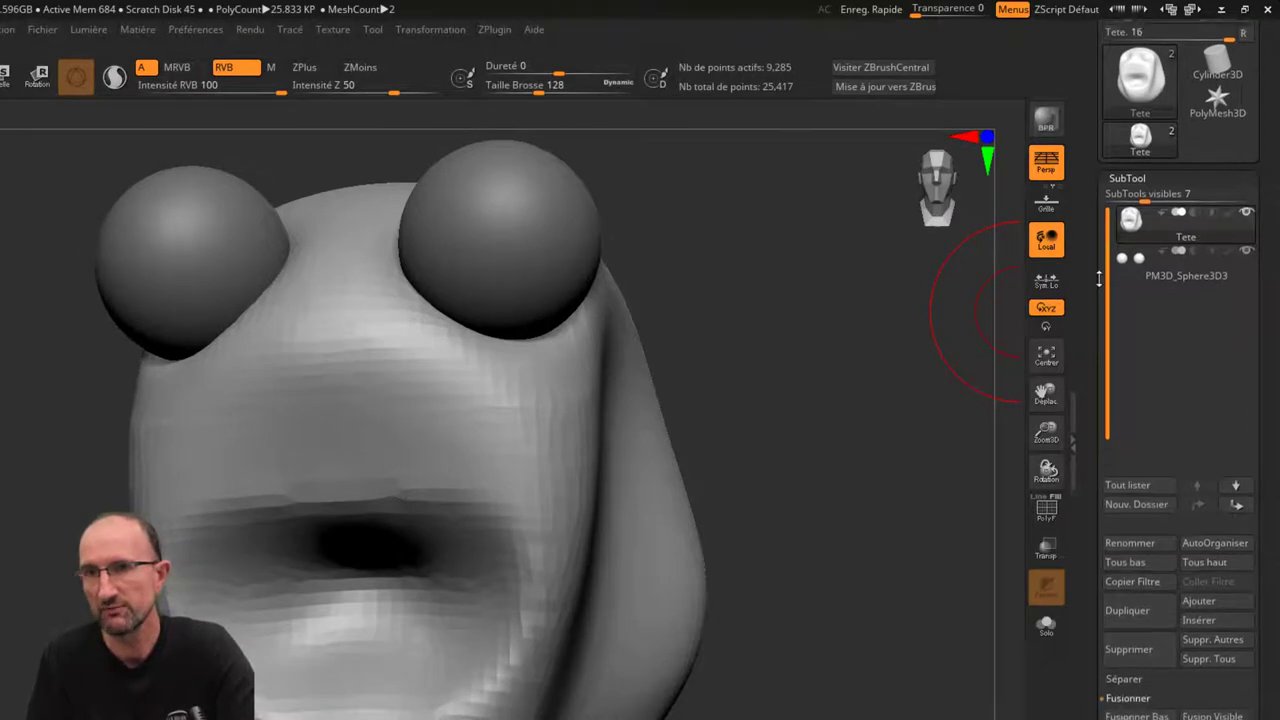
scroll(1106, 245, "down", 5)
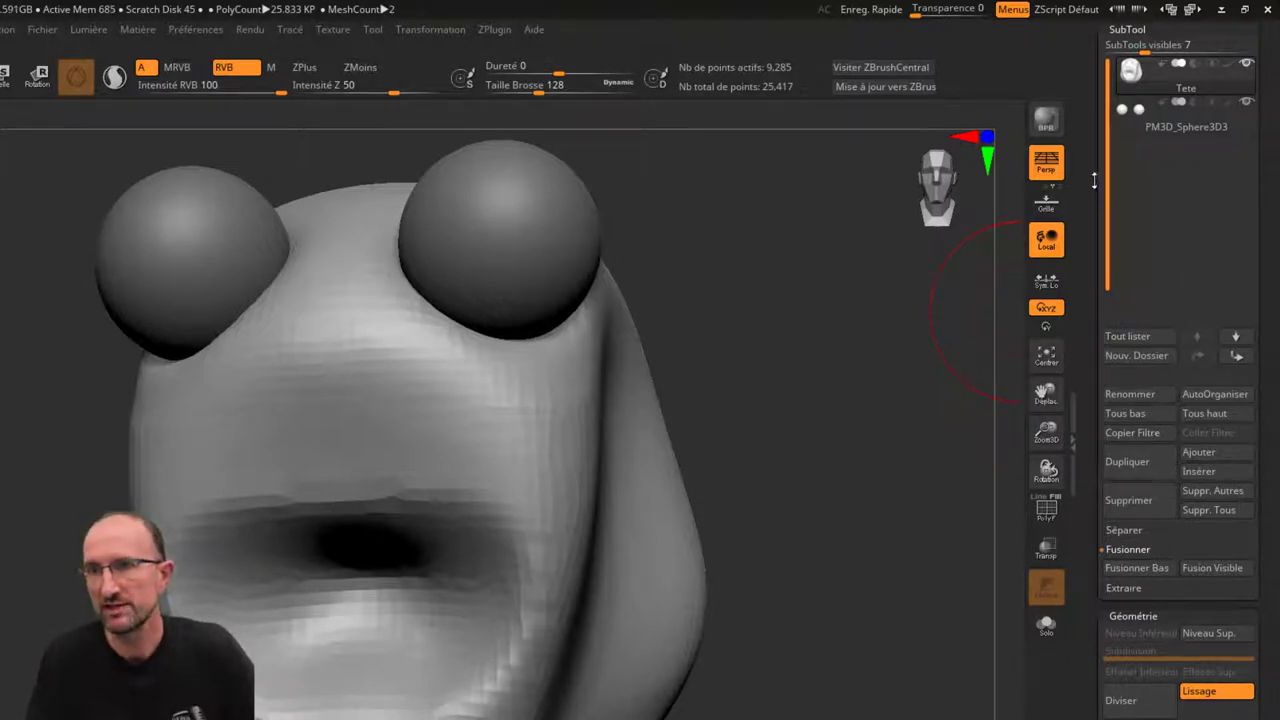
left_click_drag(1094, 180, 1082, 217)
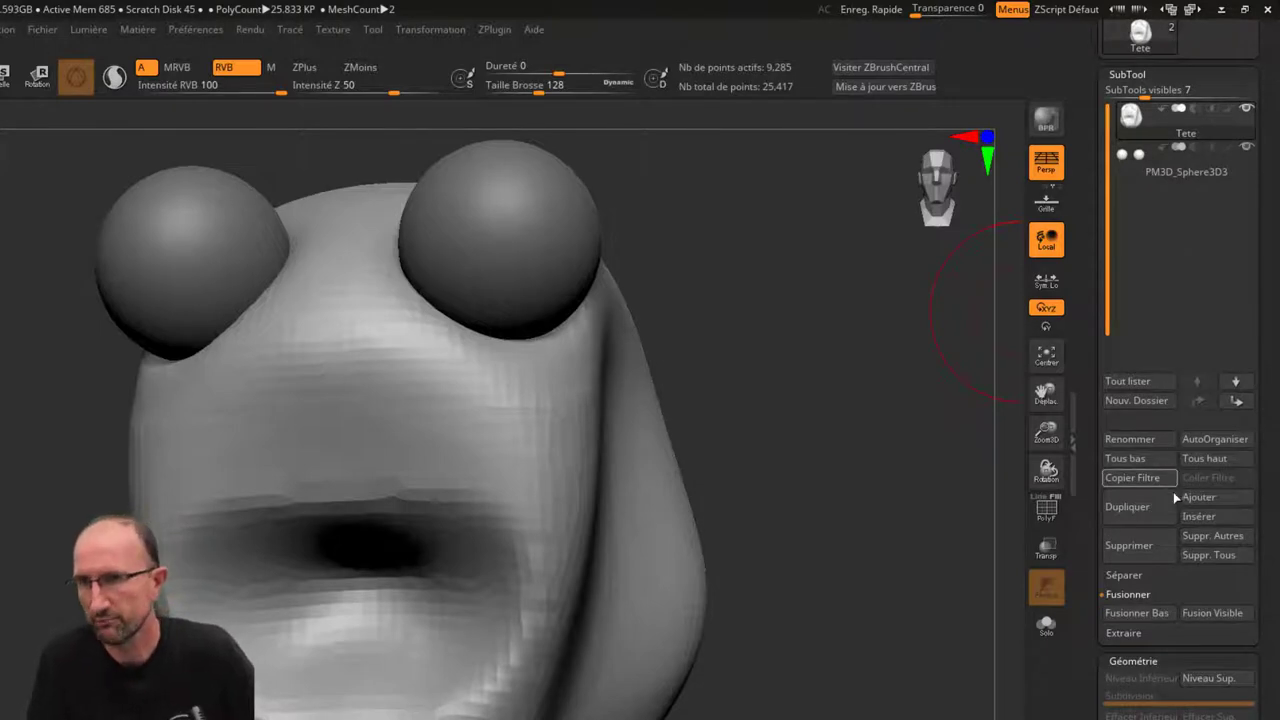
- Add Ring3D and Cube3D meshes as new subtools
left_click(1208, 502)
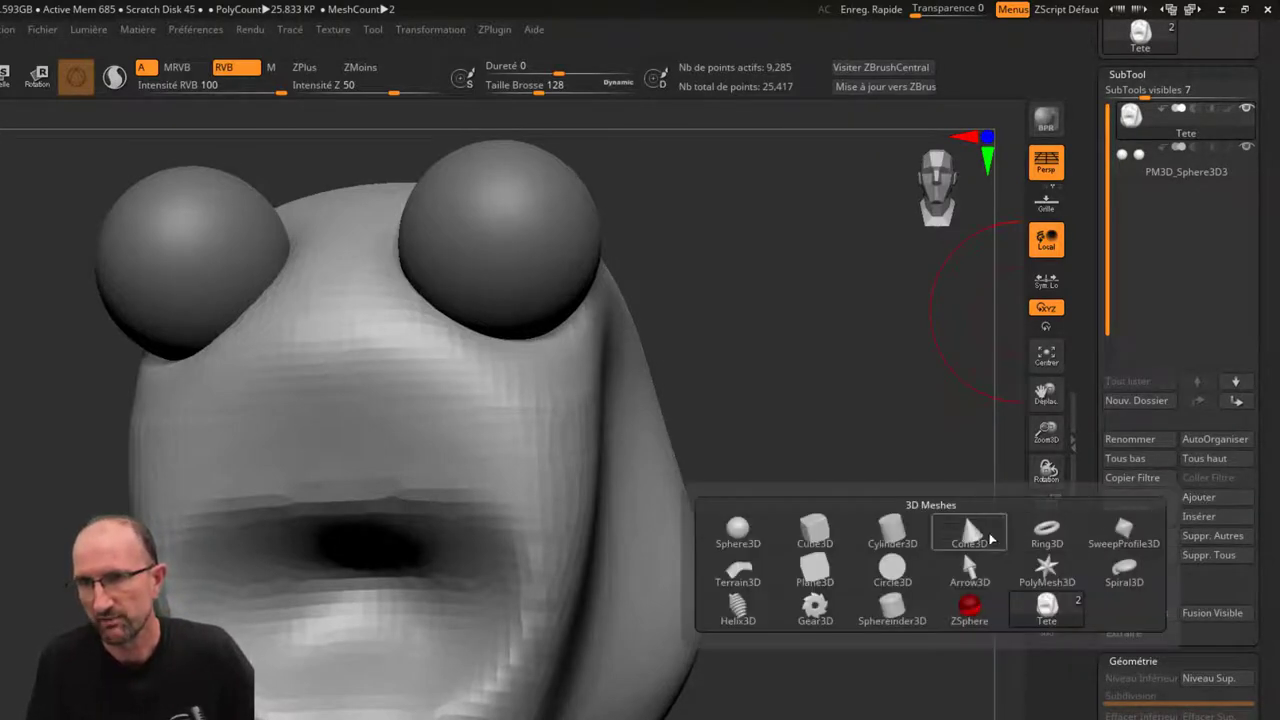
left_click(1047, 530)
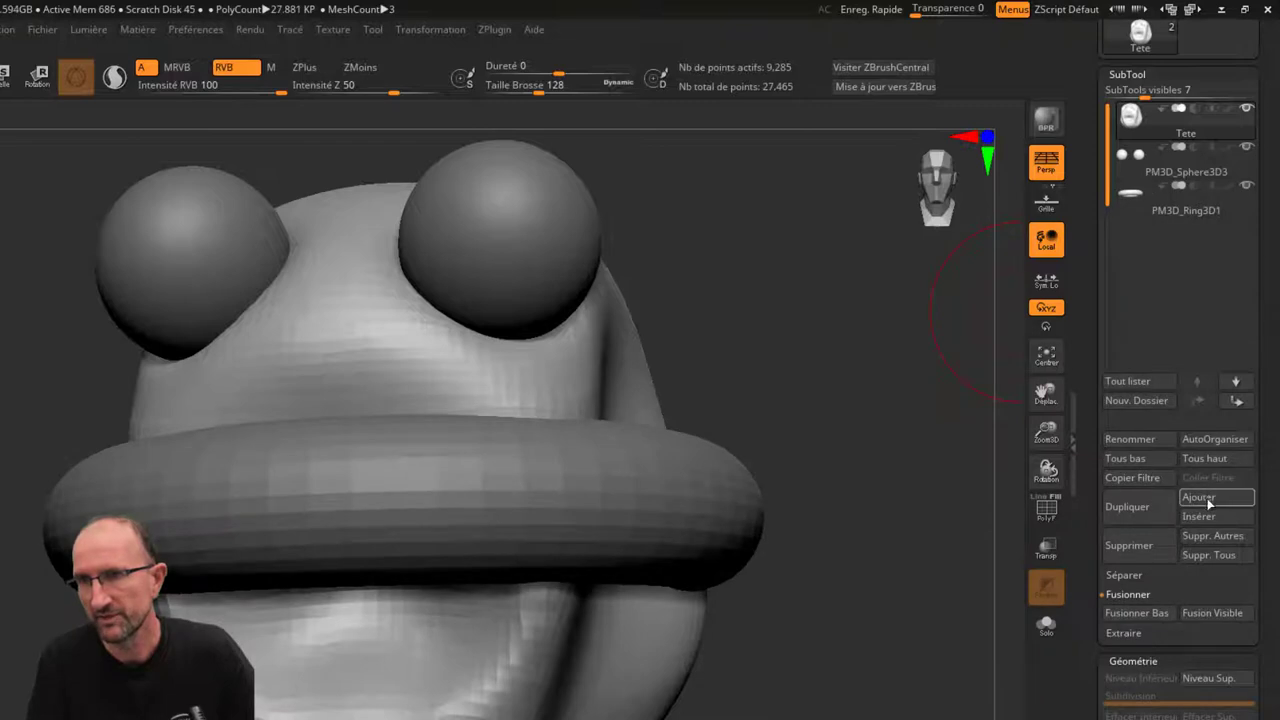
left_click(1209, 502)
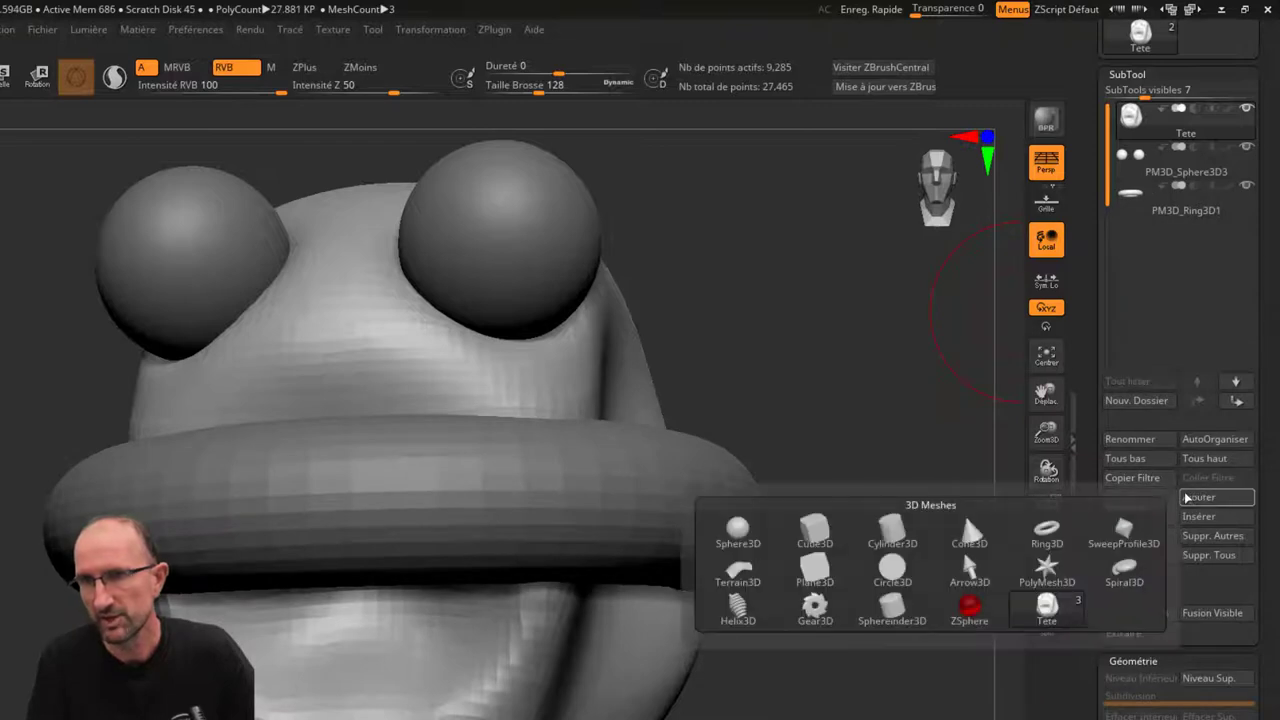
left_click(815, 532)
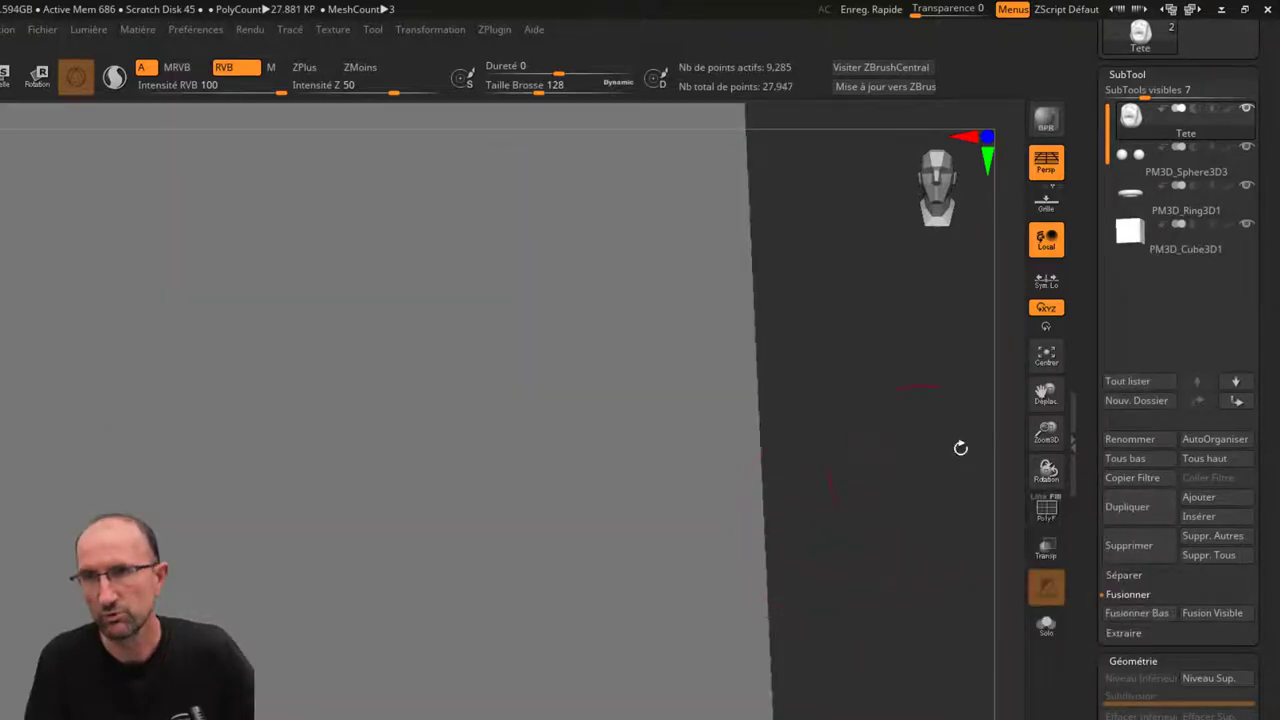
- Delete the cube and ring subtools, confirming each with OK
left_click(1139, 280)
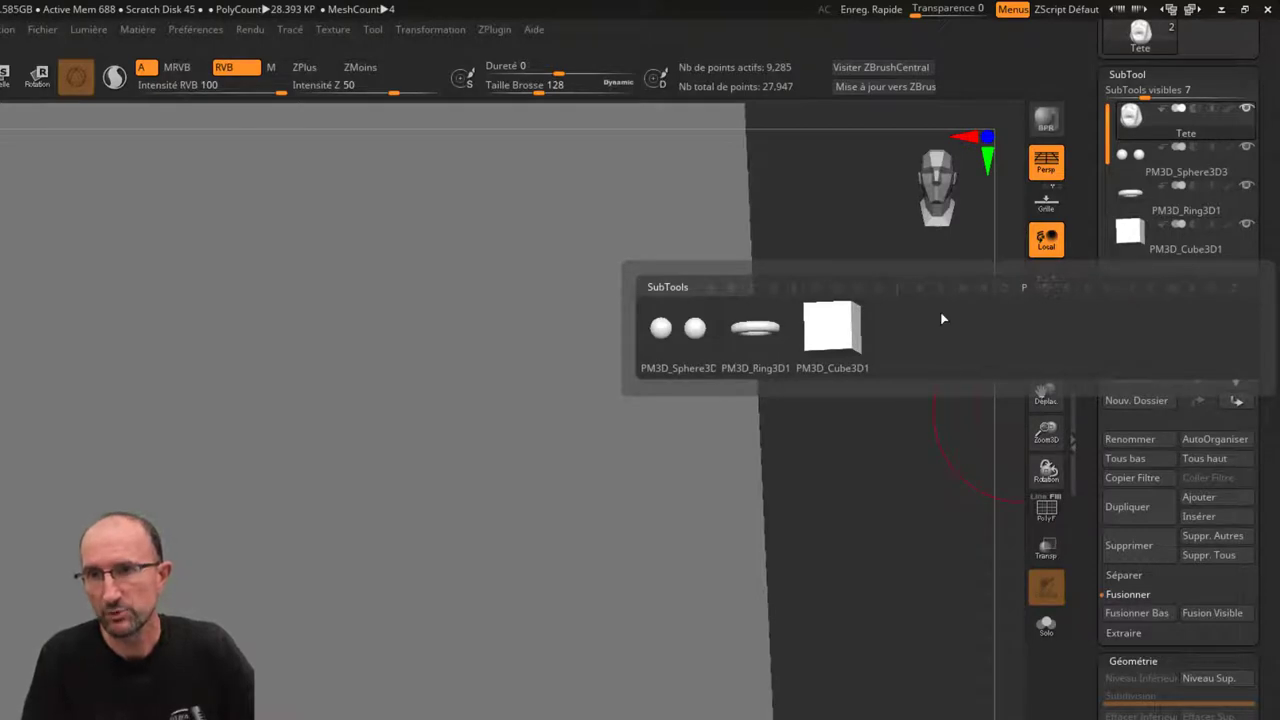
left_click(1137, 250)
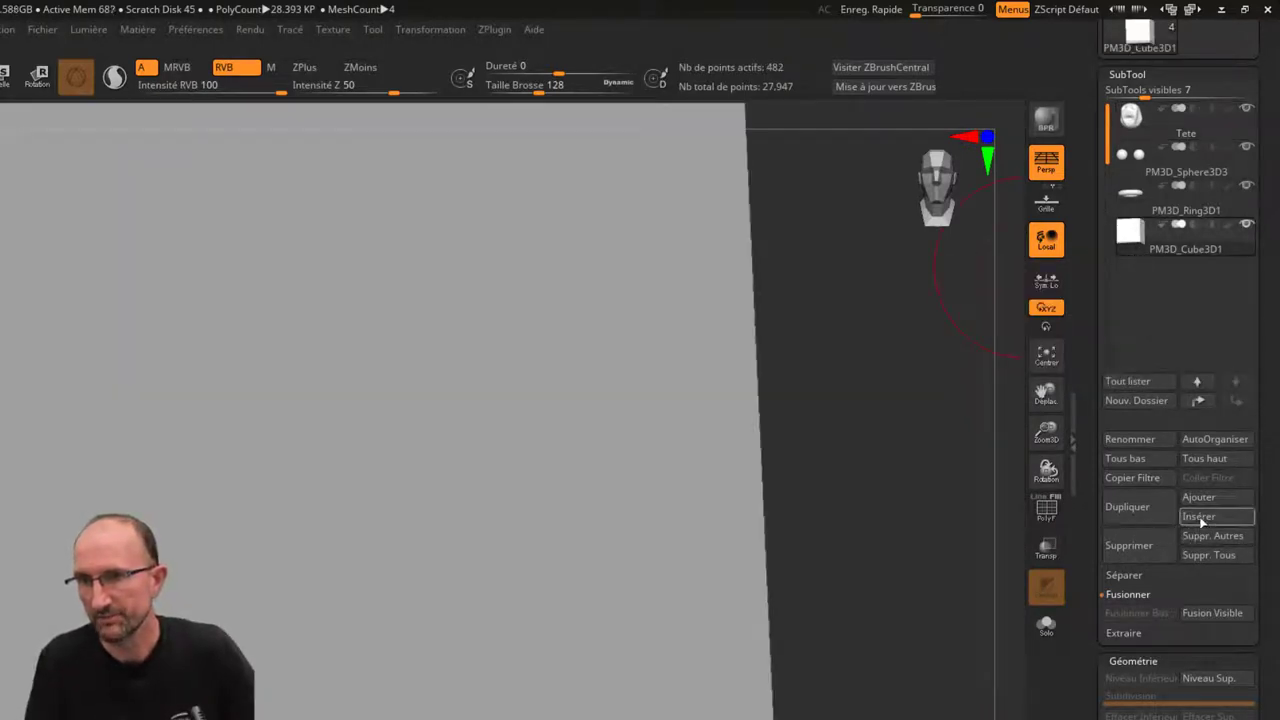
left_click(1140, 543)
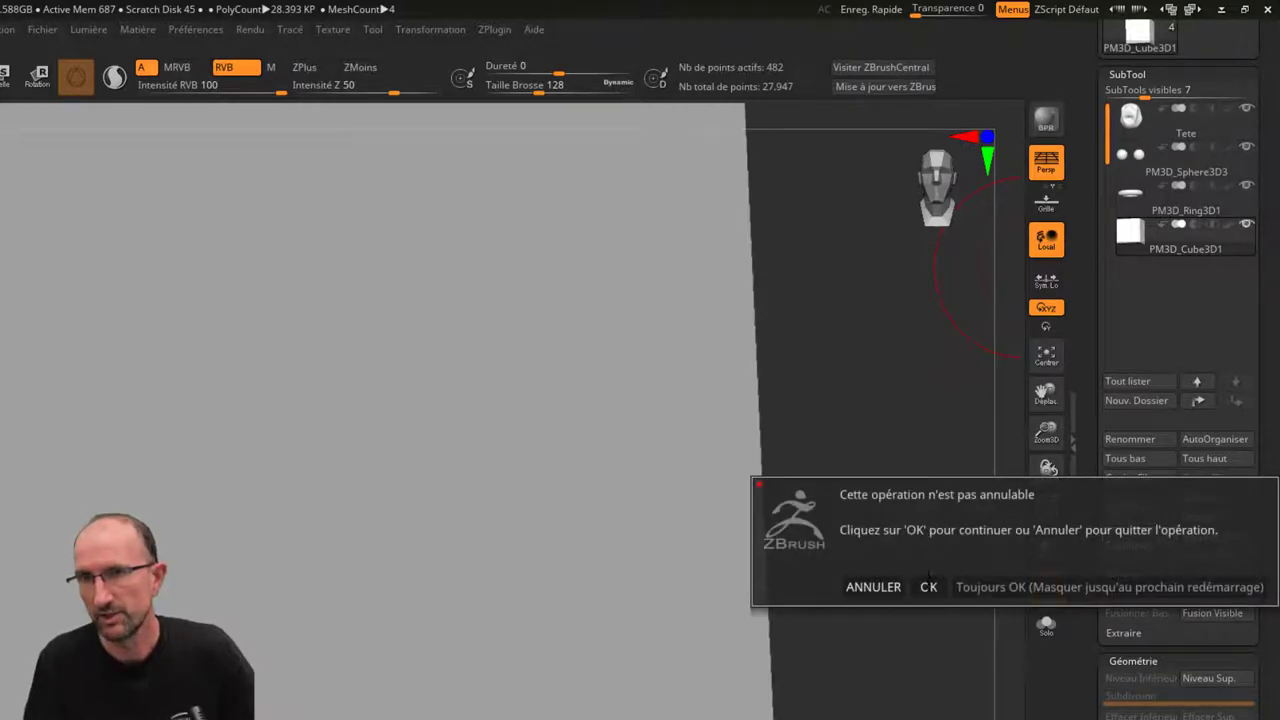
left_click(928, 586)
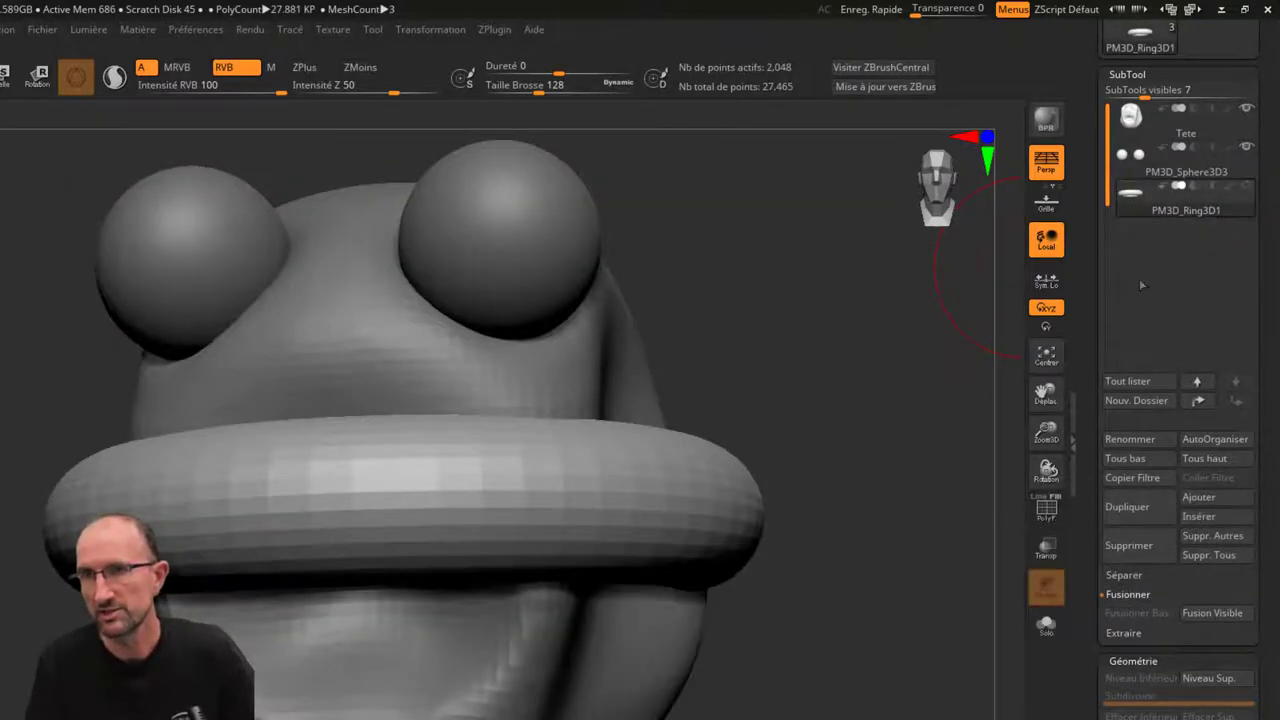
left_click(1128, 545)
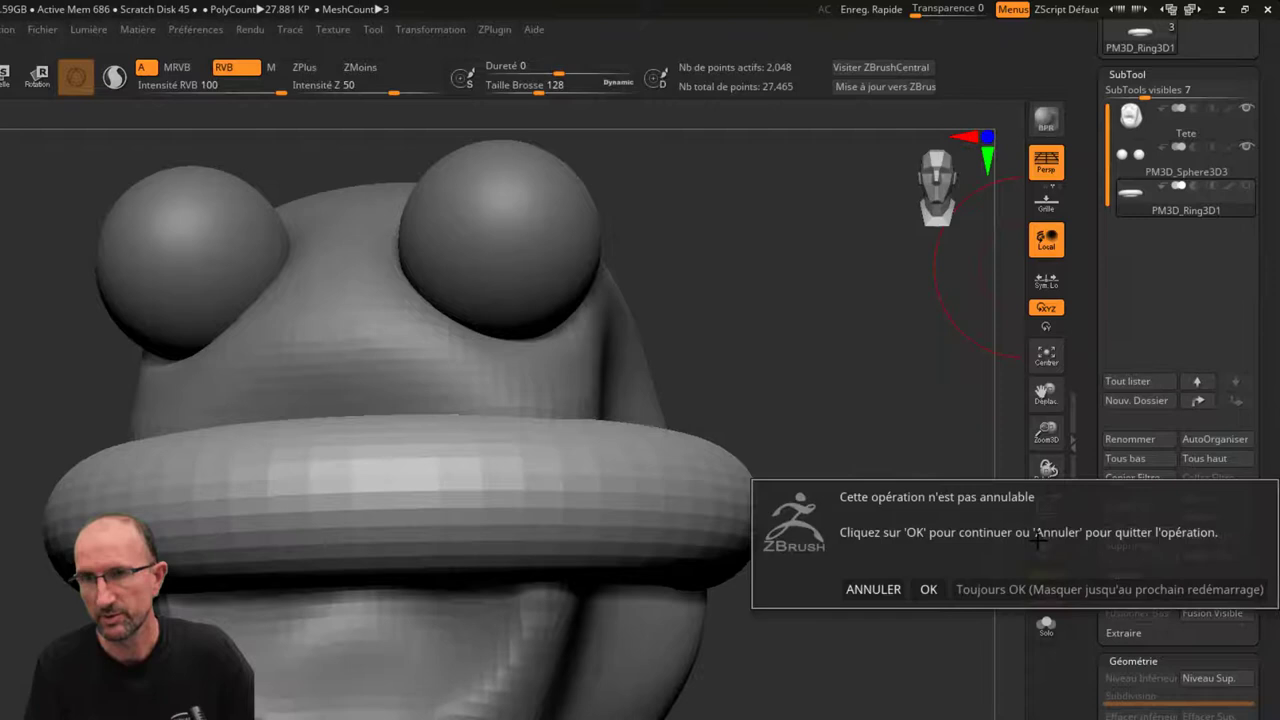
left_click(929, 588)
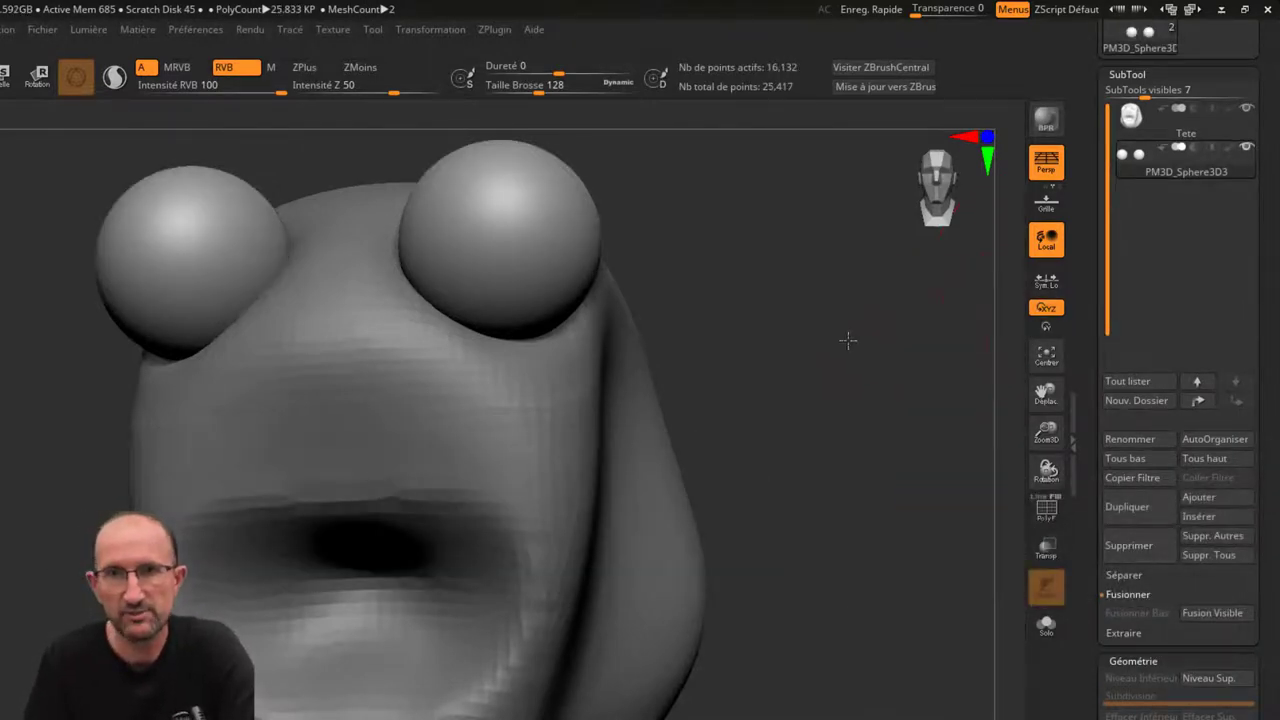
- Open DemoSoldier.ZPR from the LightBox project browser
left_click_drag(848, 340, 857, 343)
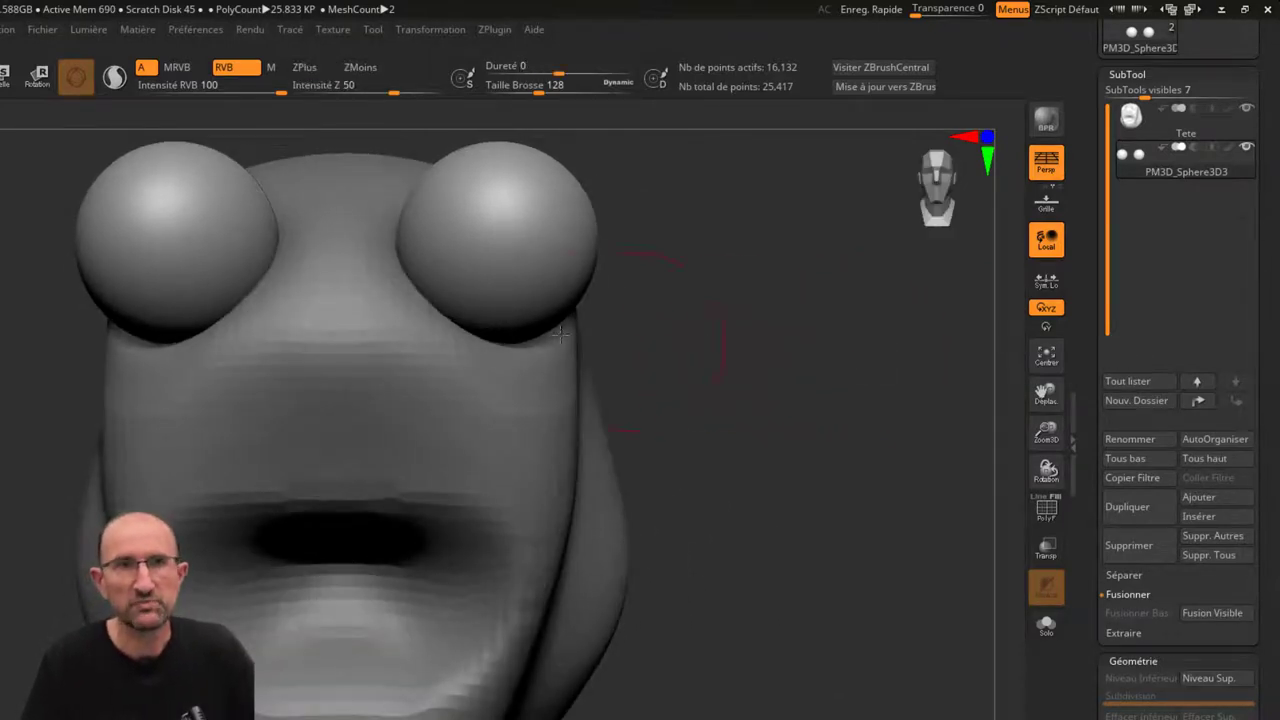
key("comma")
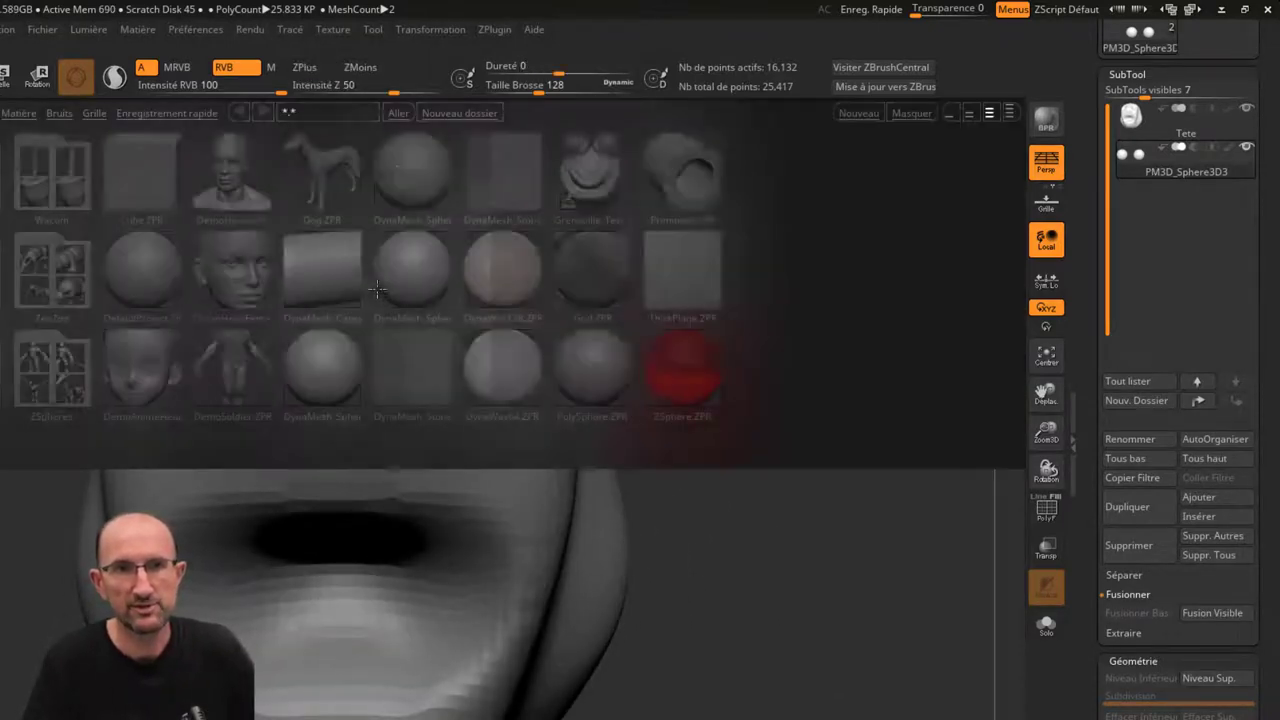
double_click(243, 367)
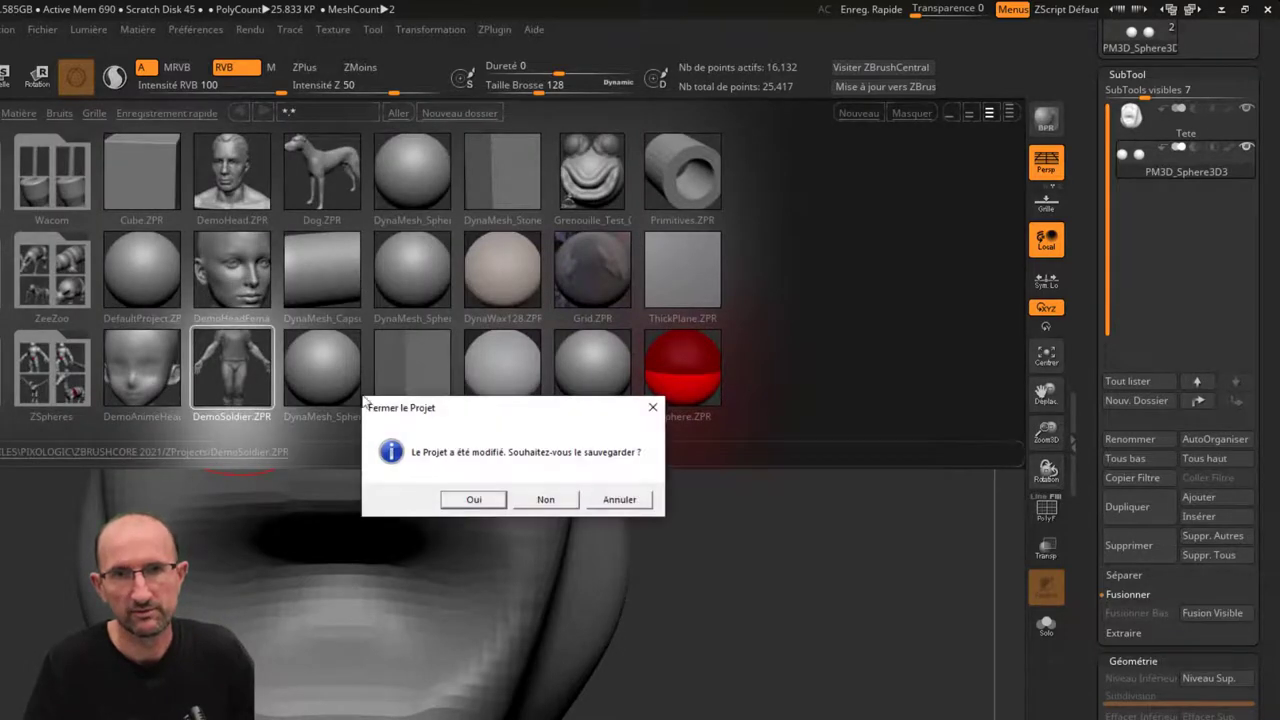
- Open DemoSoldier without saving, show all 13 subtools and solo the soldier's body
left_click(546, 500)
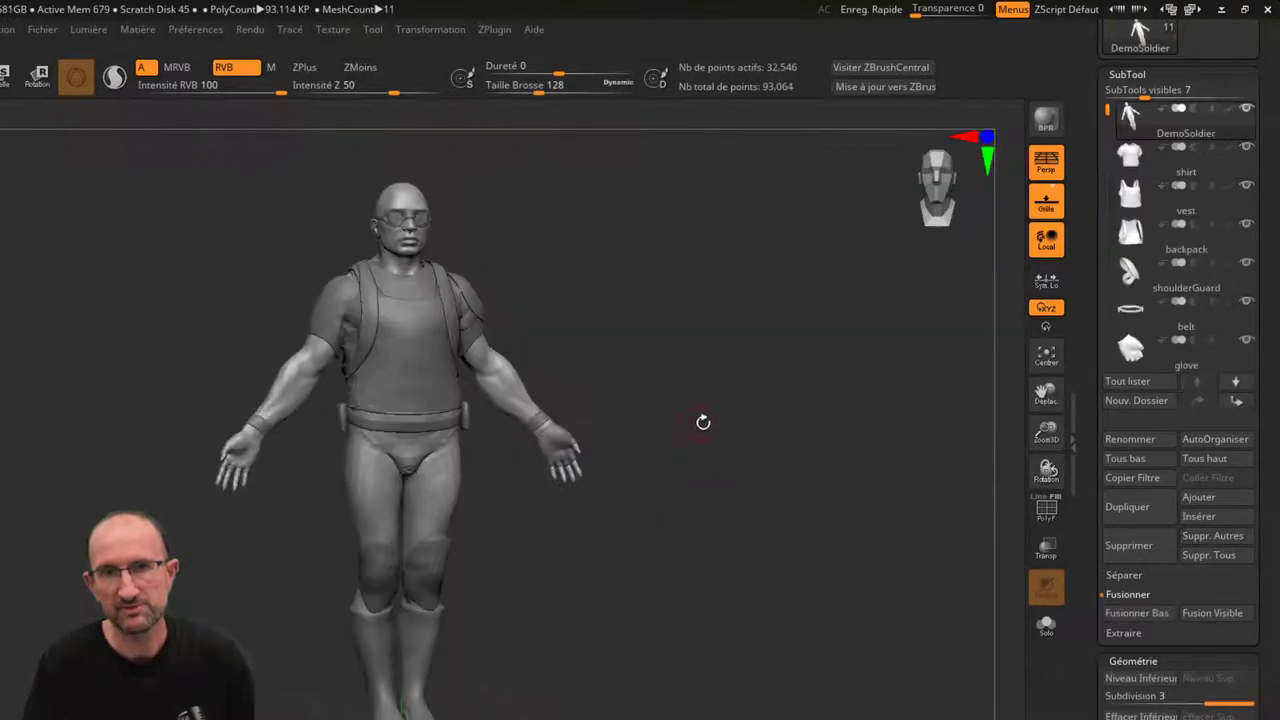
left_click_drag(700, 423, 641, 400)
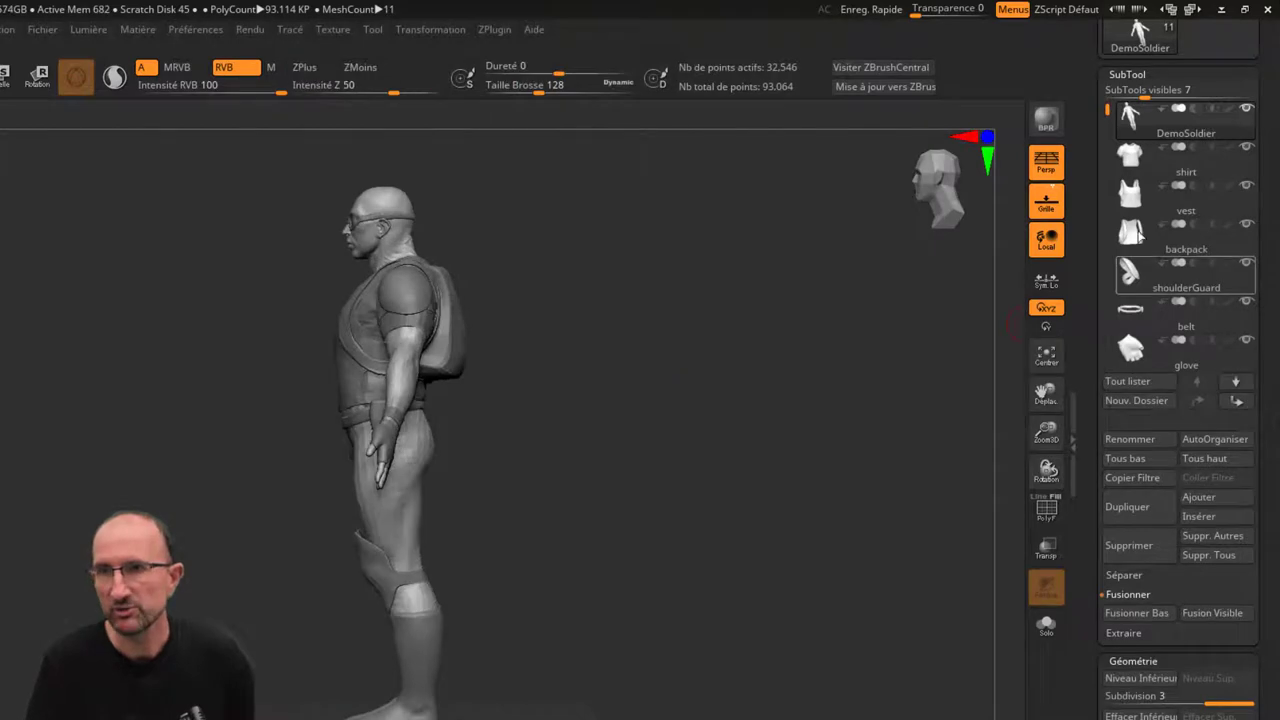
left_click(1127, 381)
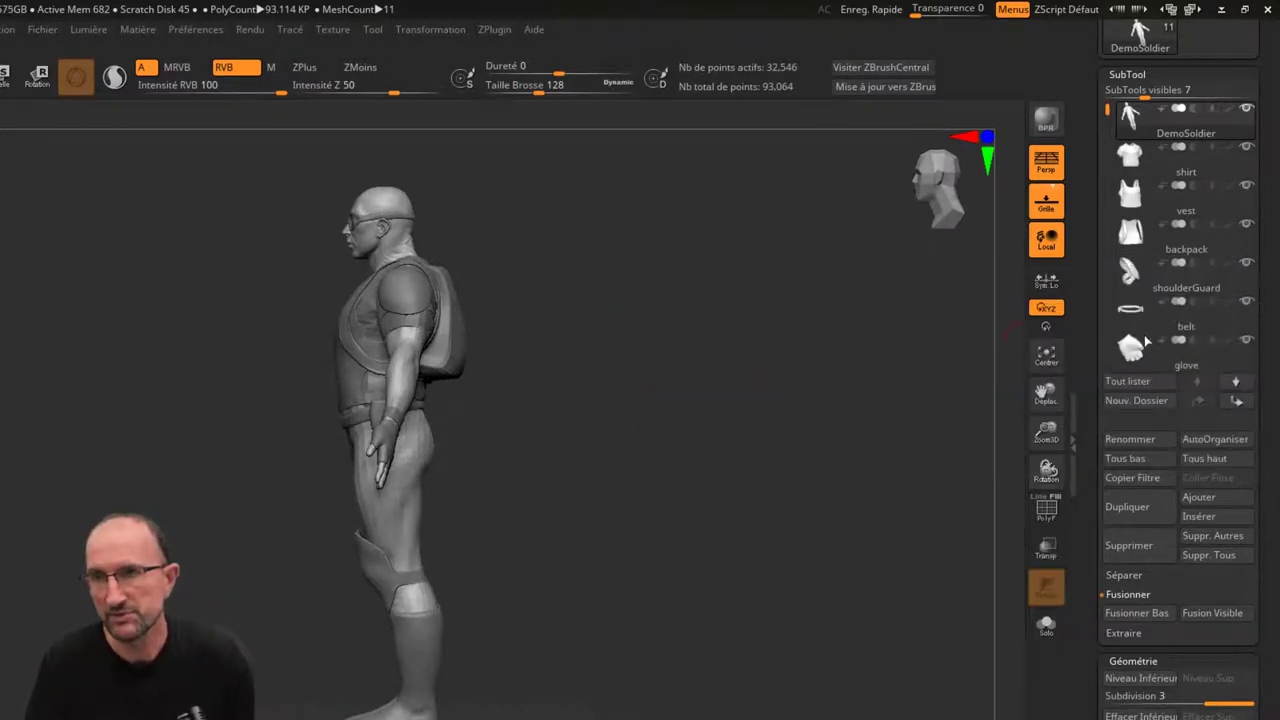
left_click(1145, 341)
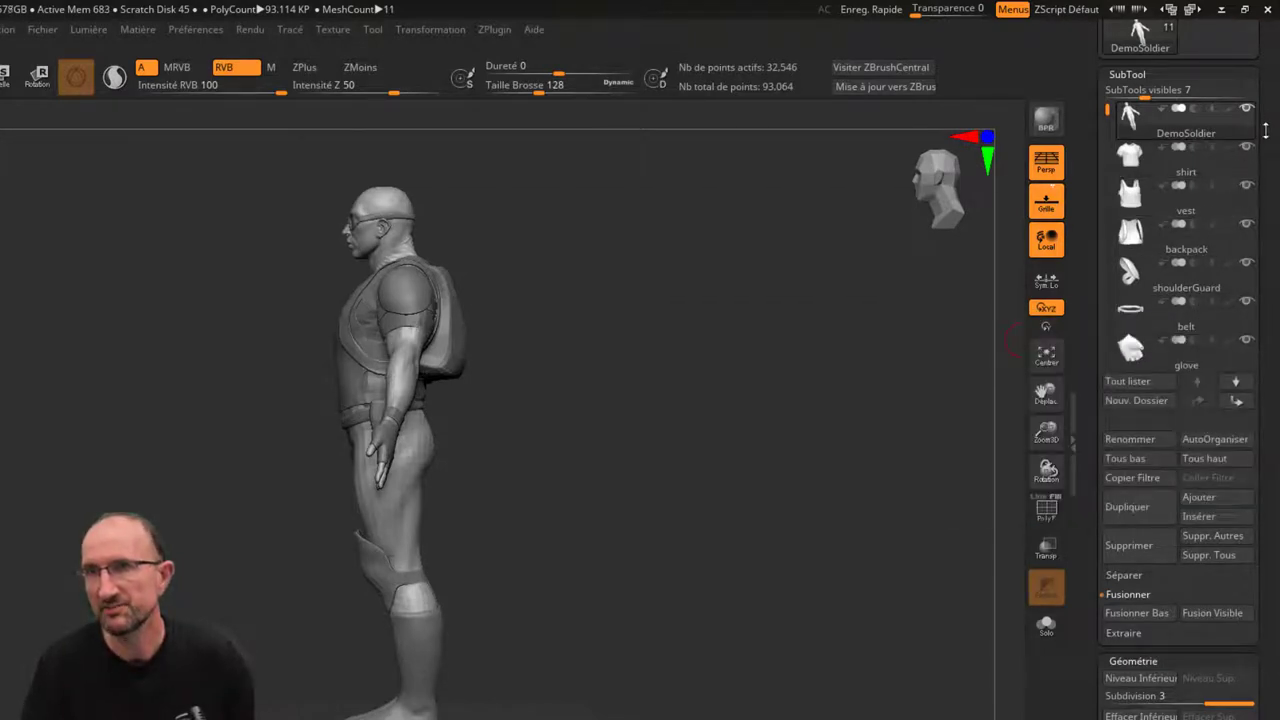
mouse_move(1185, 118)
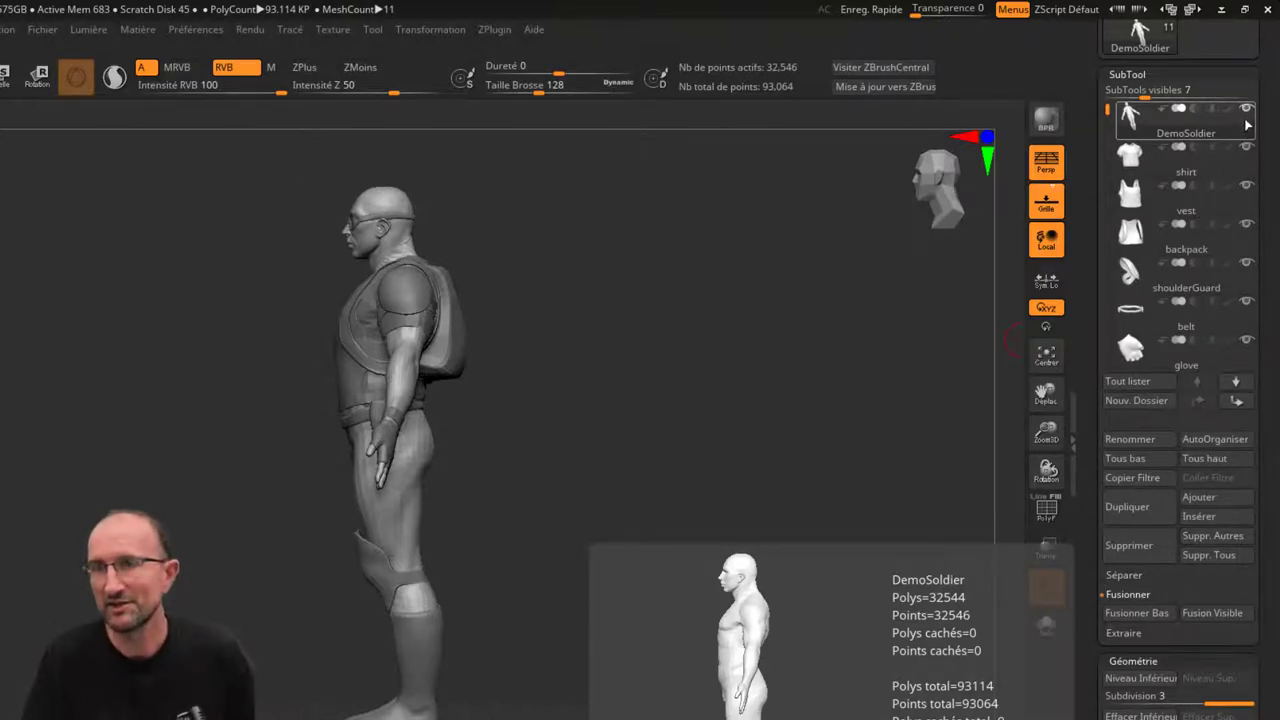
left_click_drag(1157, 96, 1183, 100)
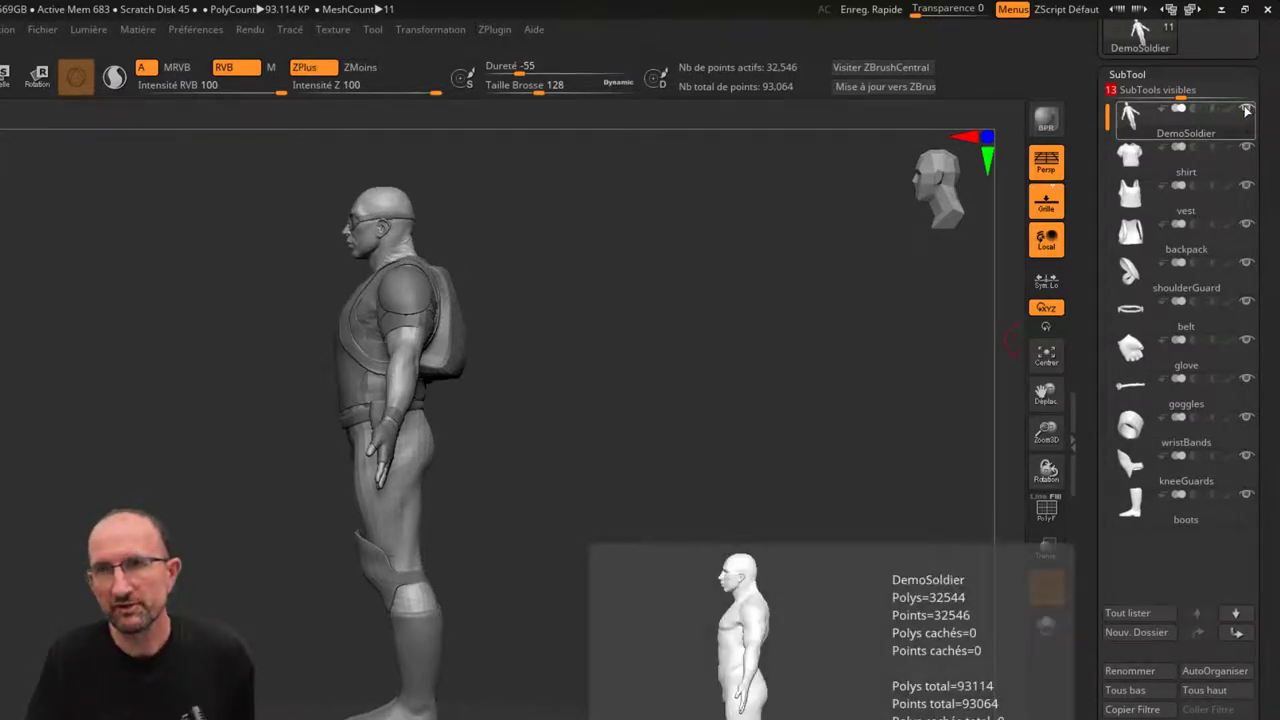
left_click(1247, 111, "shift")
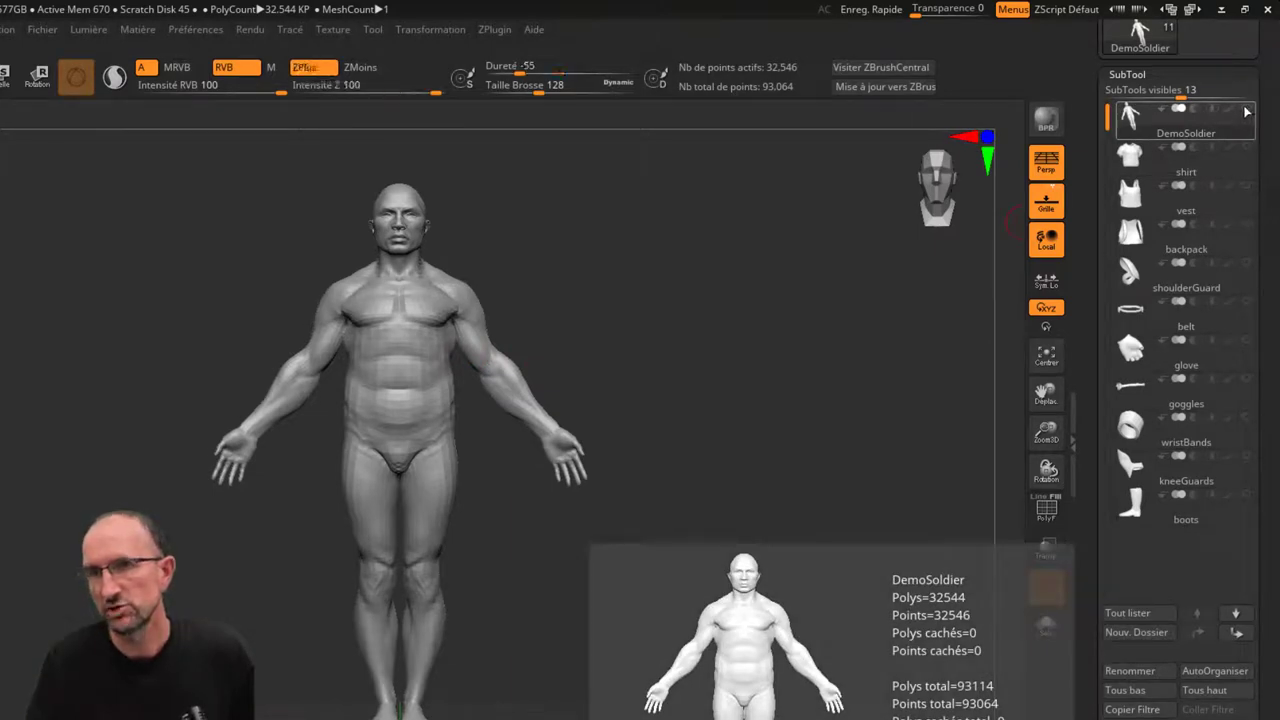
- Make all the soldier's subtools visible again and zoom in on the torso and legs
left_click(1247, 109, "shift")
mouse_move(842, 306)
left_mouse_down()
mouse_move(791, 306)
mouse_move(963, 287)
left_mouse_up()
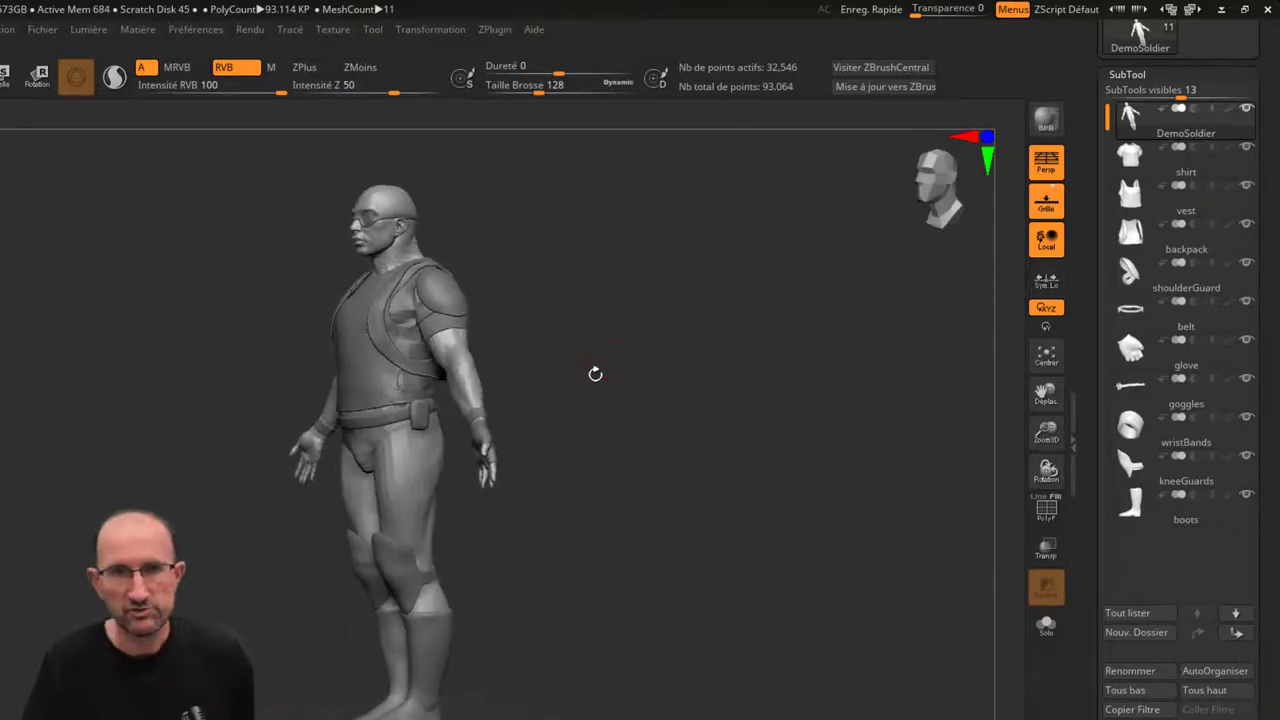
mouse_move(580, 374)
left_mouse_down("alt")
mouse_move(777, 300)
mouse_move(689, 305)
mouse_move(746, 309)
left_mouse_up("alt")
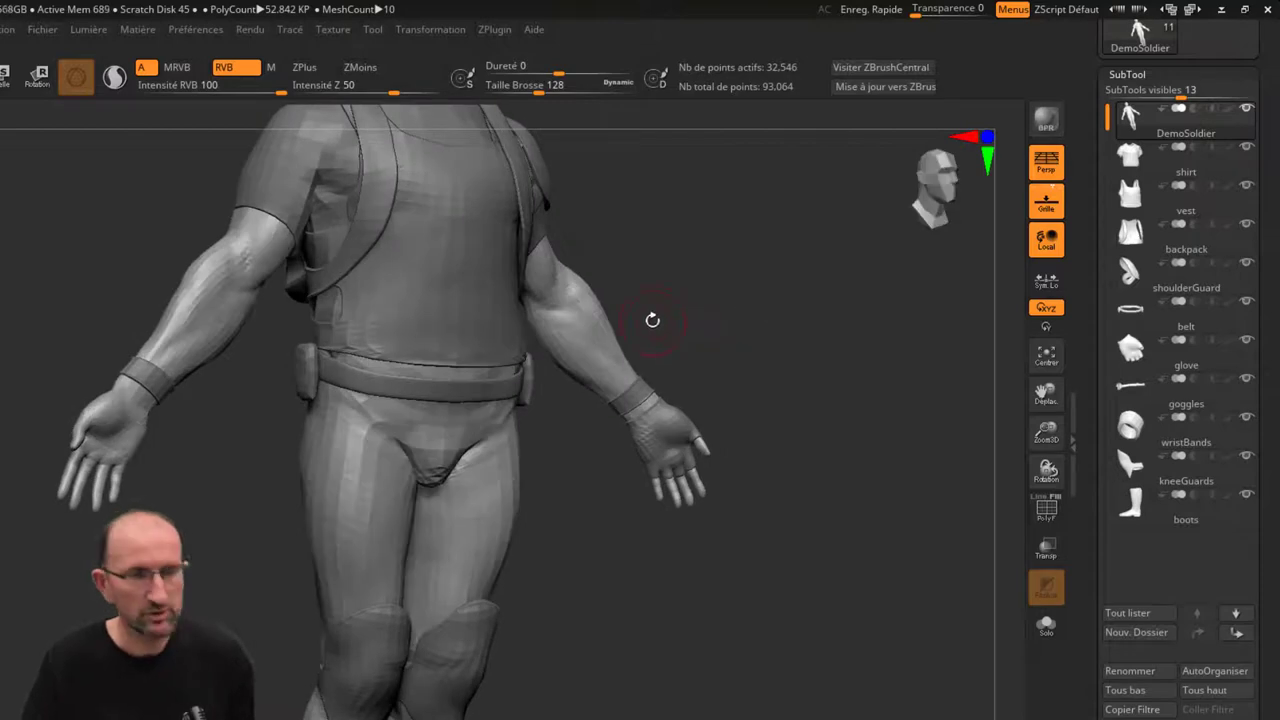
- Select wristBands, glove, vest and finally the belt as the active subtool
left_click(640, 392, "alt")
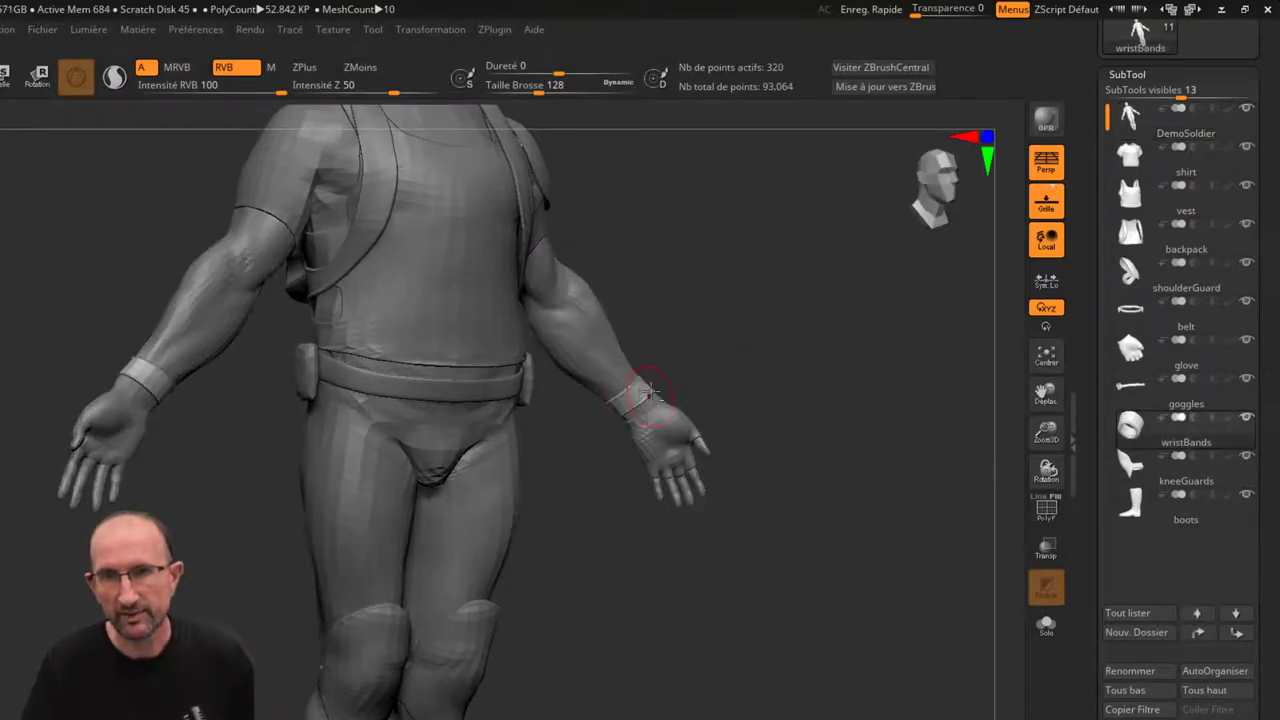
left_click(670, 430, "alt")
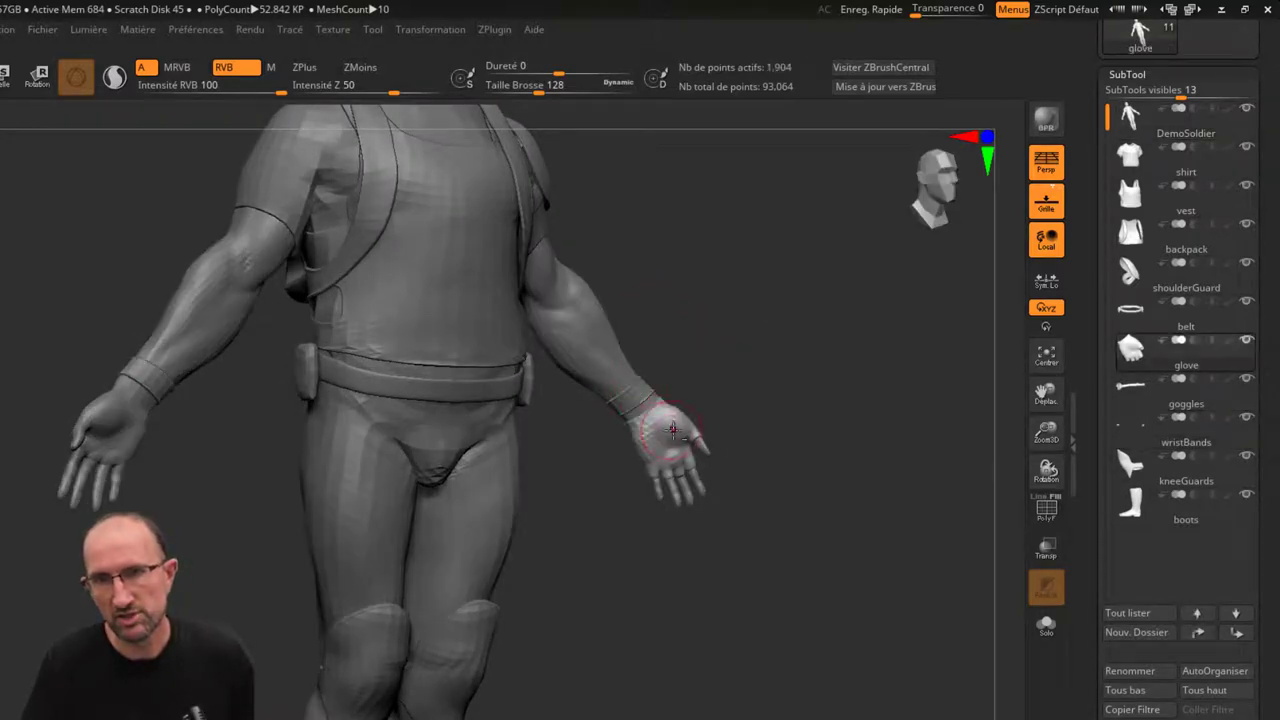
left_click(486, 324, "alt")
mouse_move(688, 285)
left_mouse_down()
mouse_move(709, 291)
mouse_move(671, 292)
mouse_move(643, 371)
left_mouse_up()
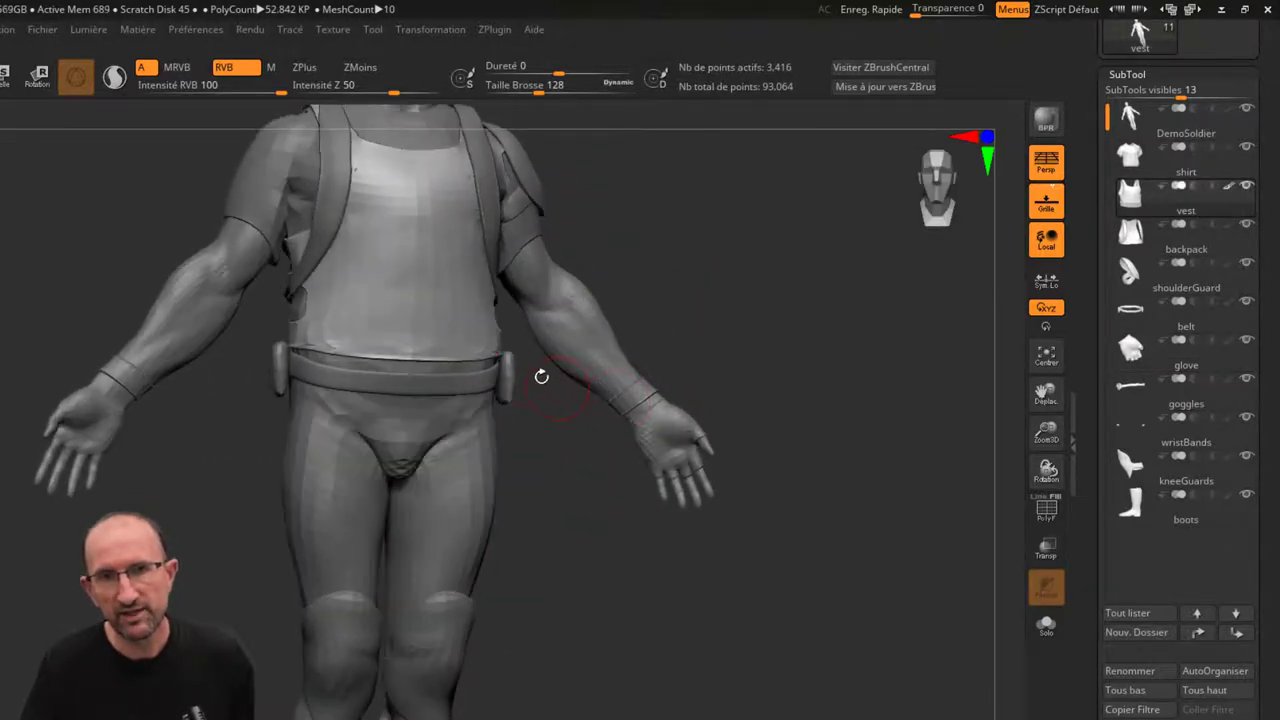
left_click(510, 380, "alt")
mouse_move(529, 371)
left_mouse_down()
mouse_move(555, 412)
mouse_move(586, 386)
mouse_move(718, 425)
mouse_move(670, 423)
left_mouse_up()
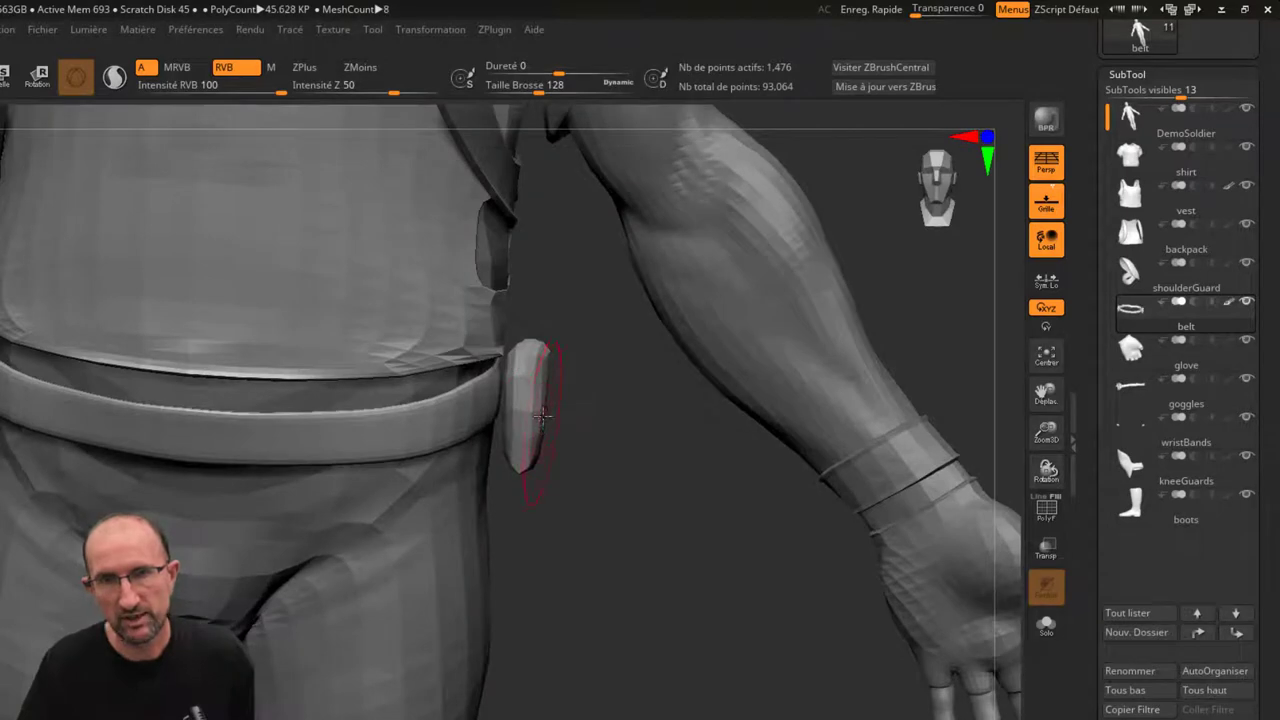
- Choose a sculpting brush with B, C, B and stroke over the belt's side pouch
key("b")
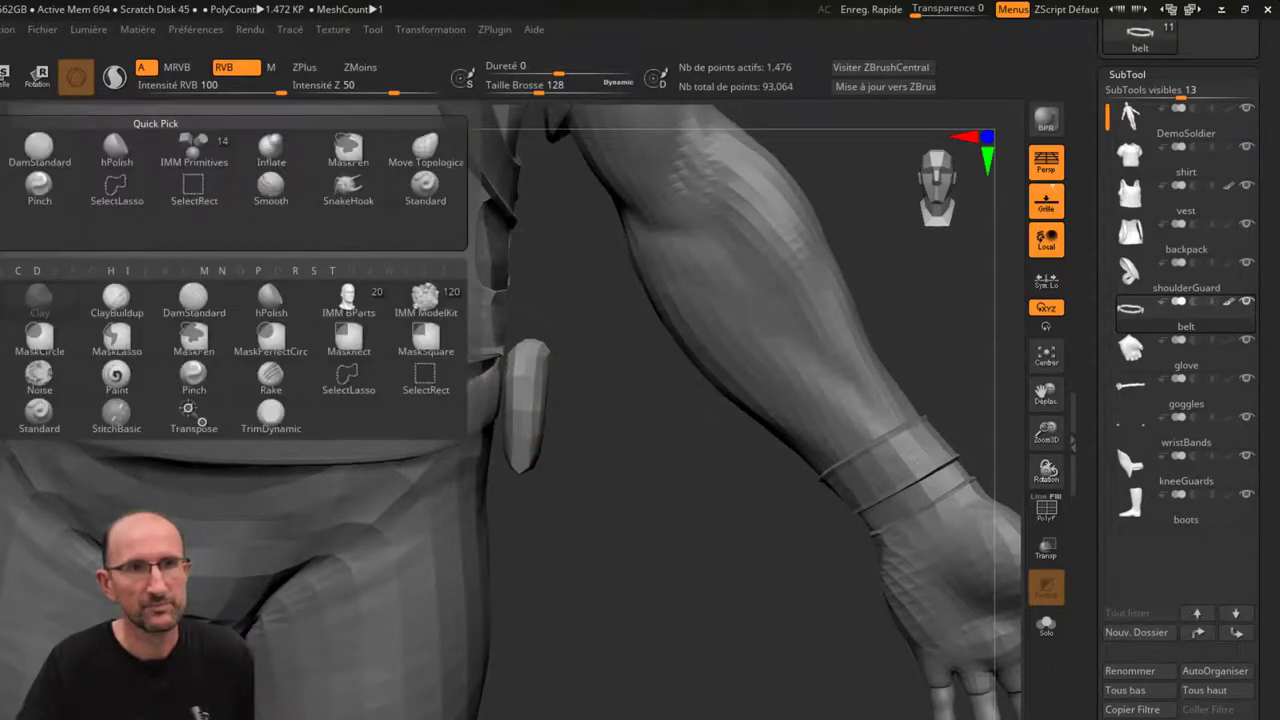
key("c")
key("b")
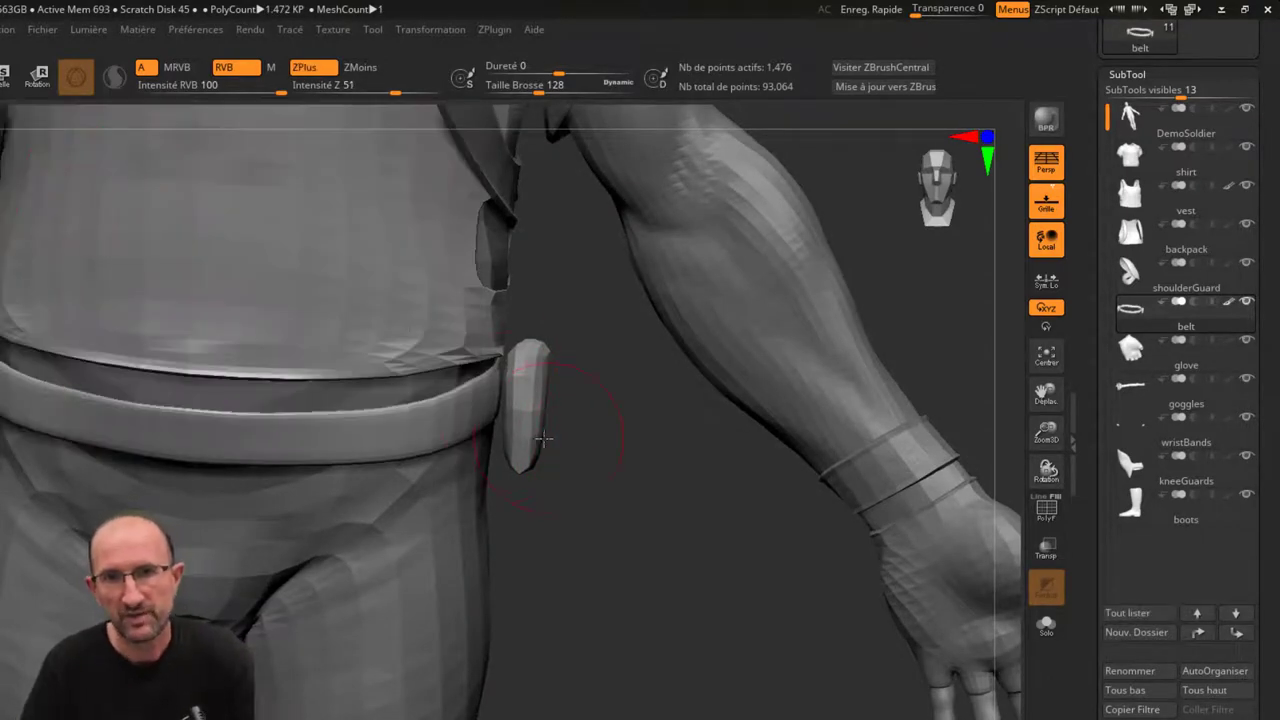
mouse_move(540, 430)
left_mouse_down()
mouse_move(570, 440)
mouse_move(591, 423)
mouse_move(614, 429)
mouse_move(629, 397)
left_mouse_up()
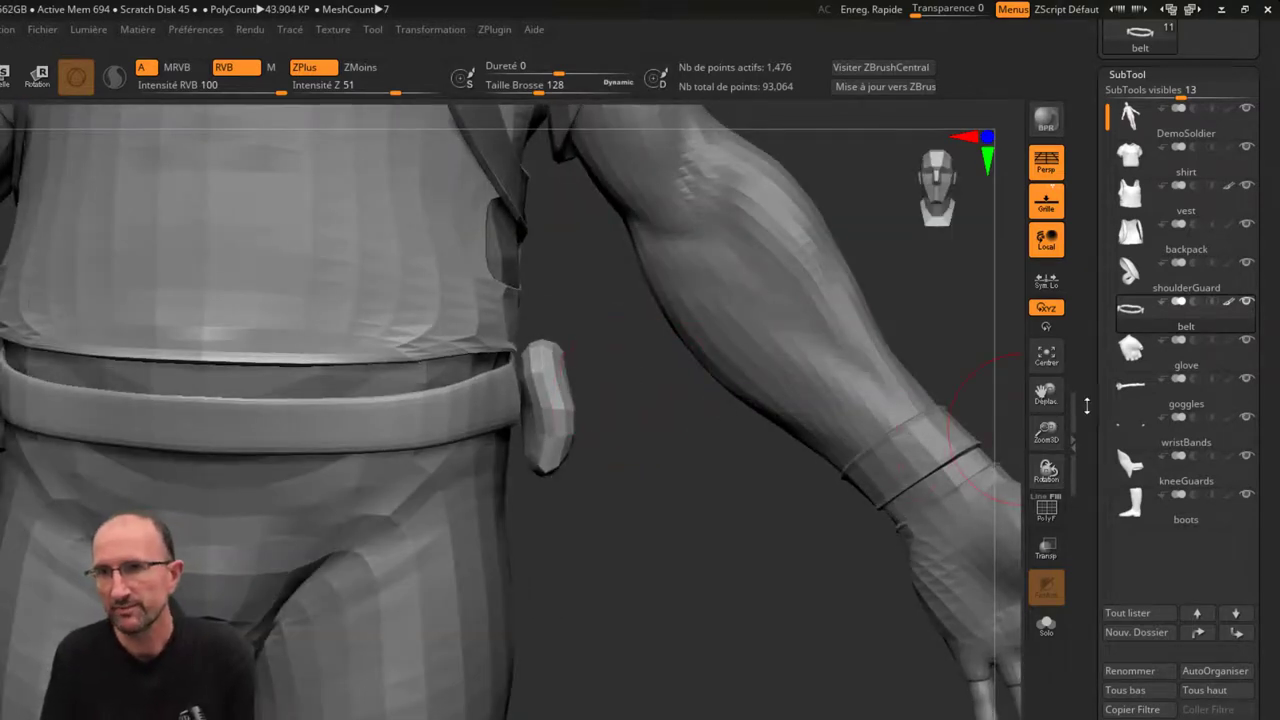
- Open the LightBox browser of sample projects
scroll(1098, 372, "down", 1)
scroll(1098, 372, "down", 5)
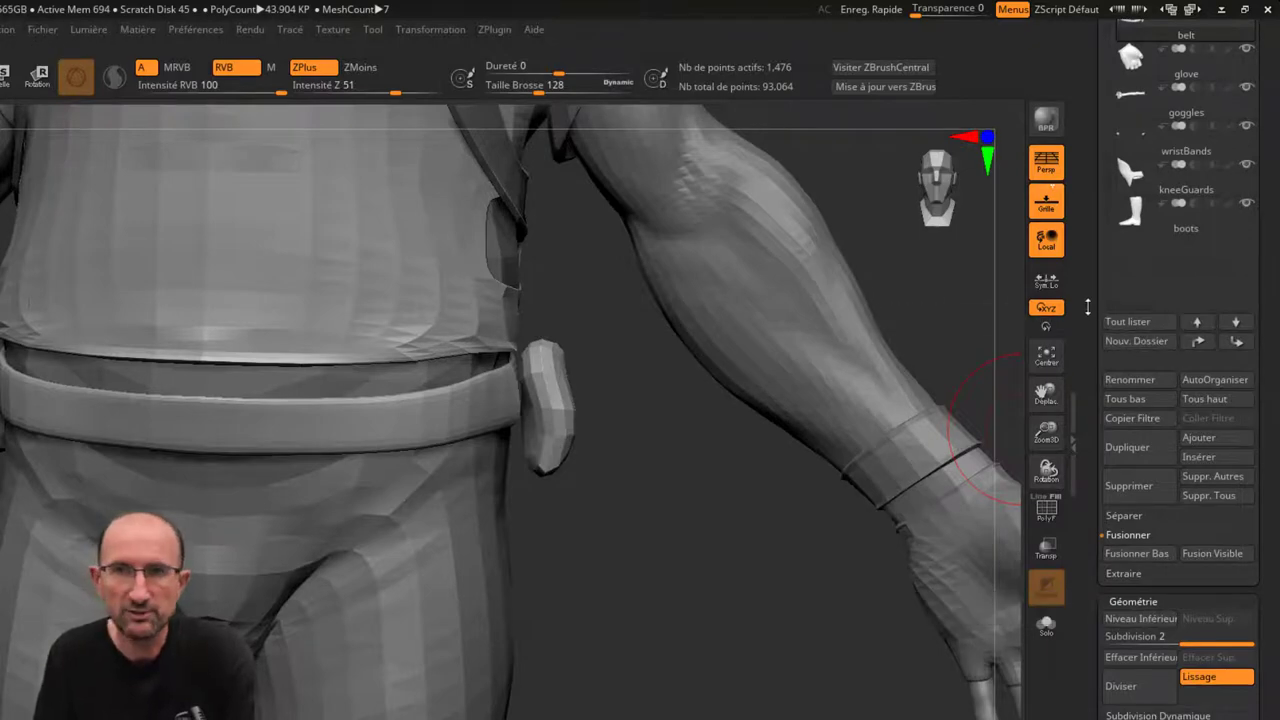
left_click_drag(1086, 308, 1075, 660)
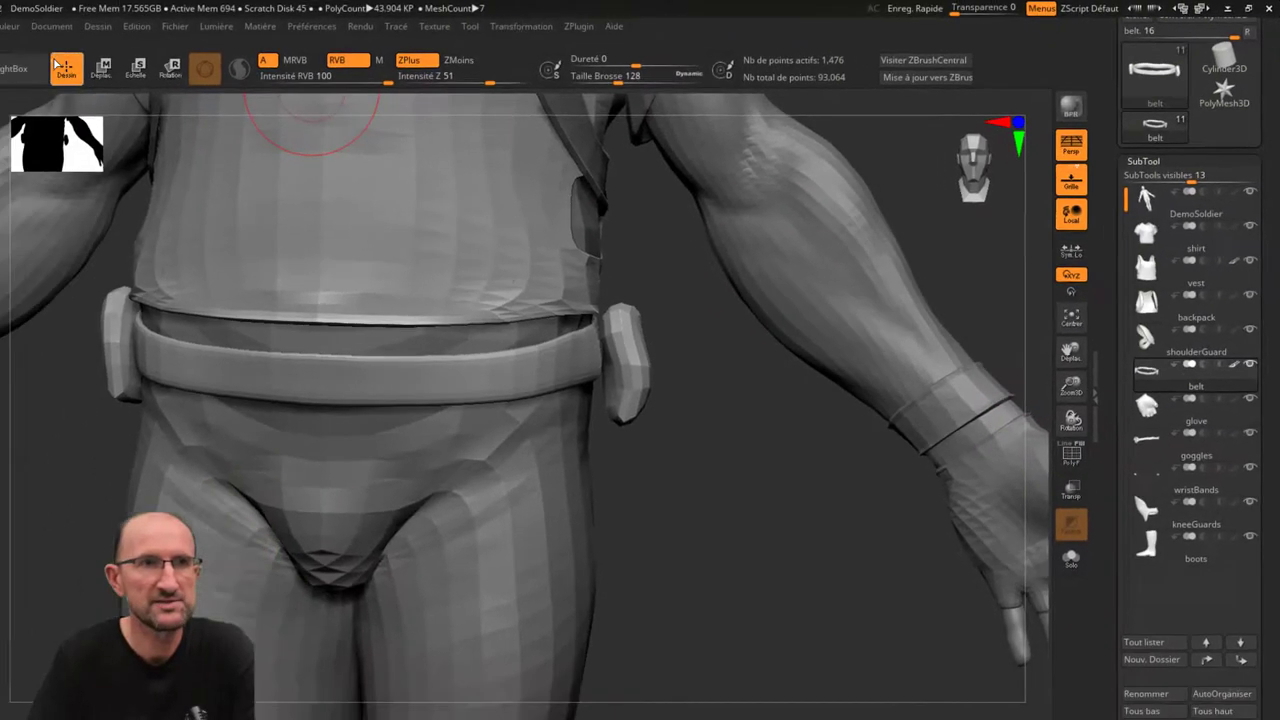
left_click(22, 67)
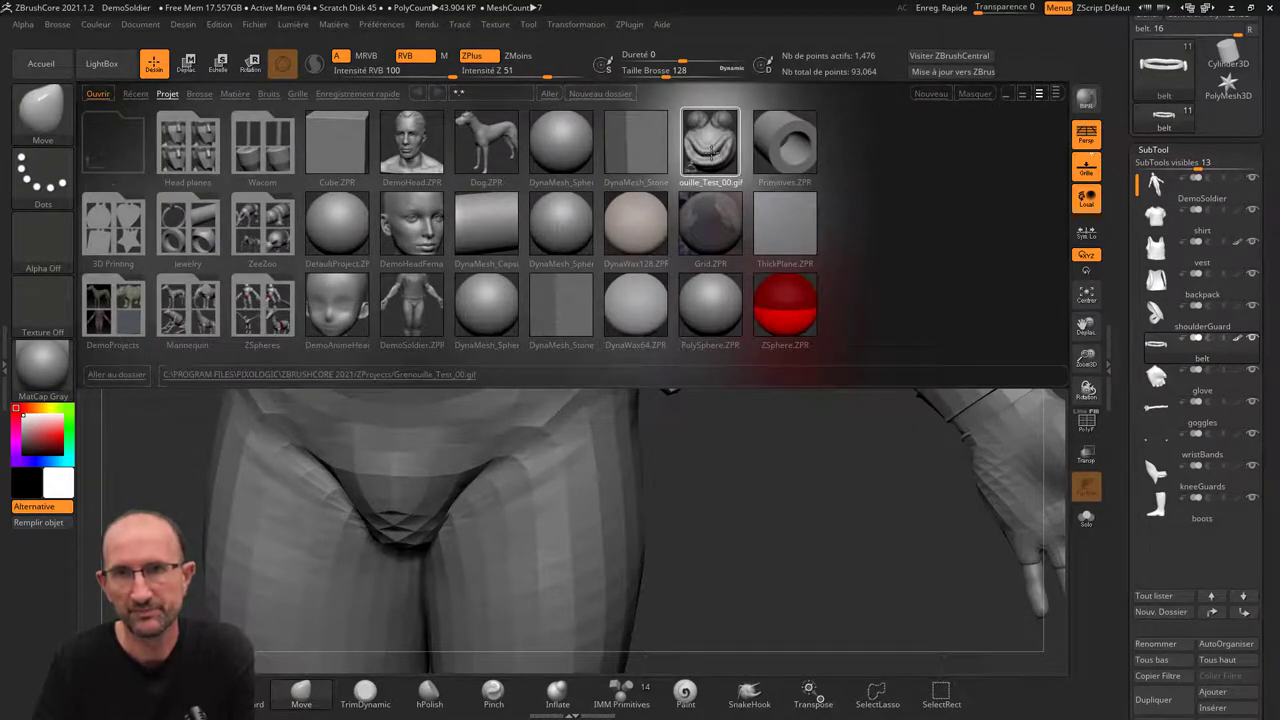
- Open DefaultProject.ZPR from LightBox, discarding the soldier's changes
double_click(710, 150)
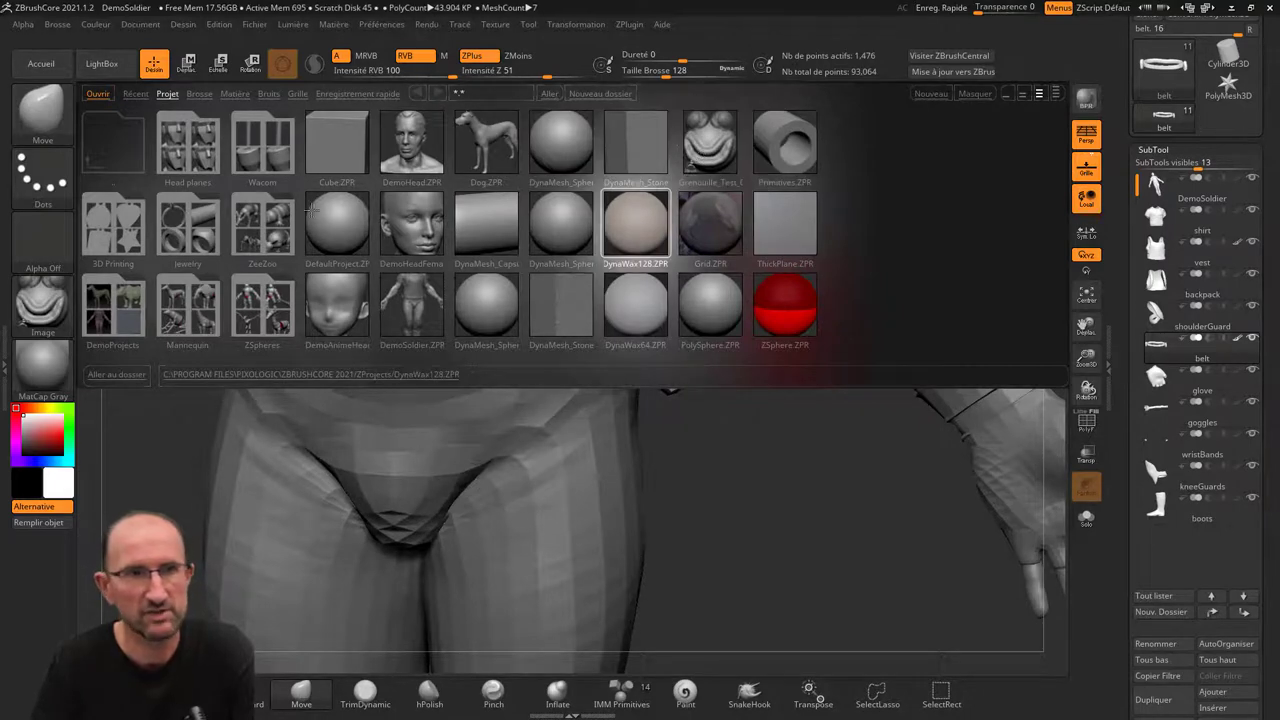
double_click(339, 238)
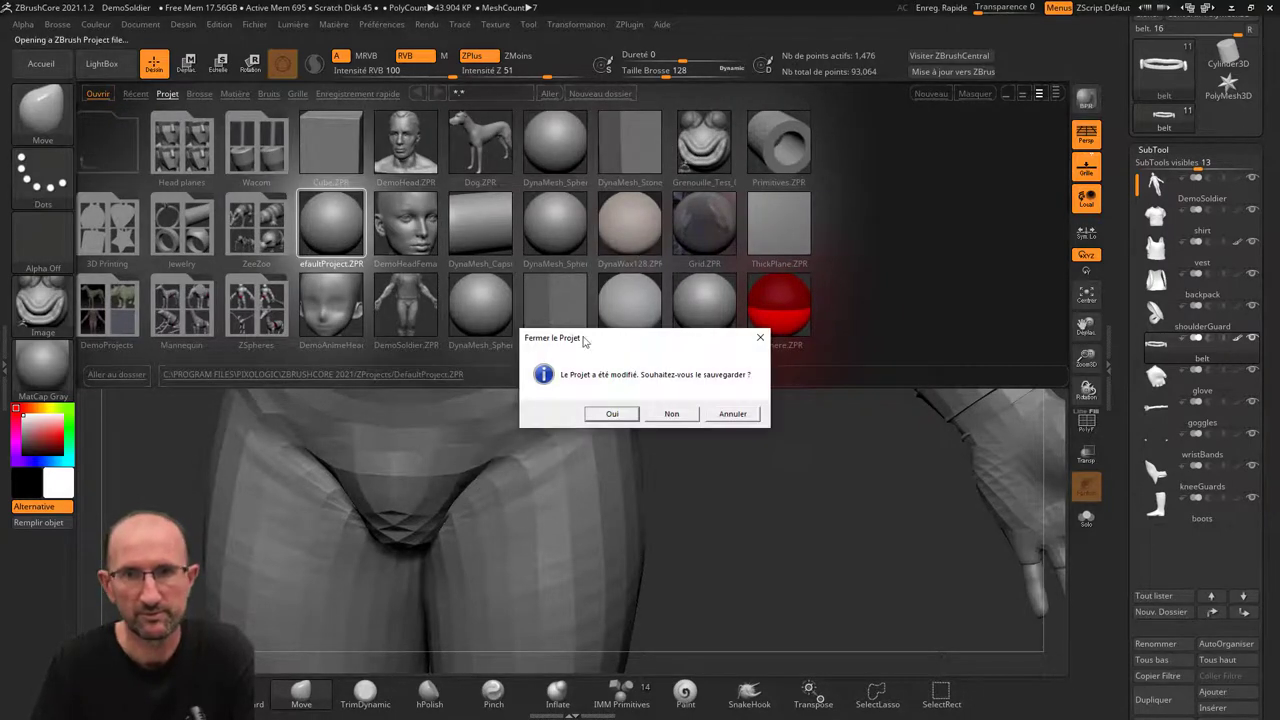
left_click(673, 413)
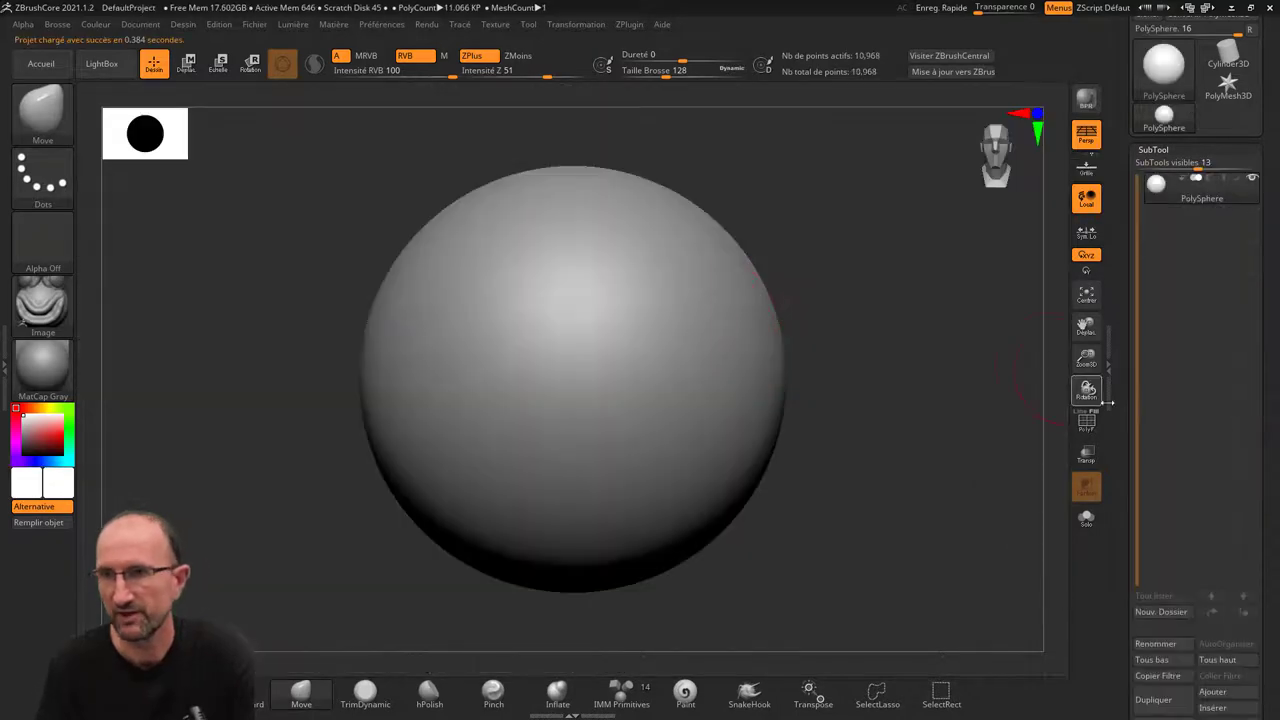
- Append a Sphere3D as a second subtool
scroll(1160, 420, "down", 5)
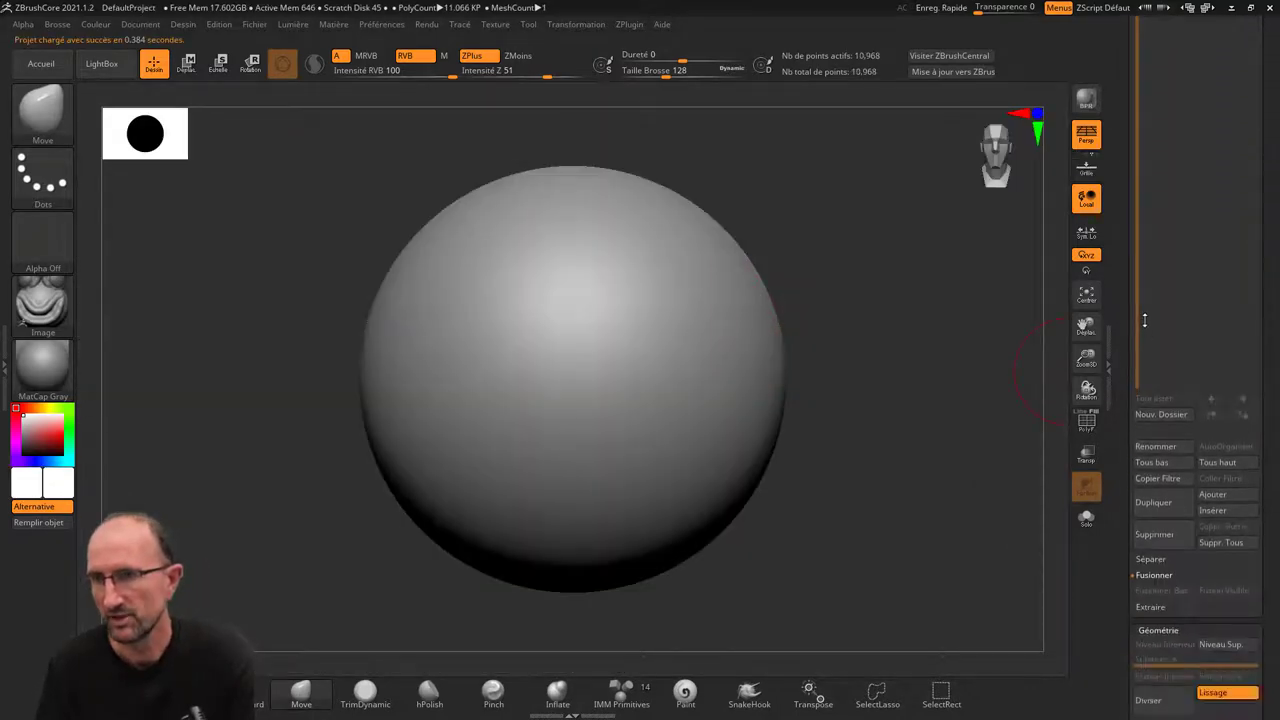
left_click(1205, 496)
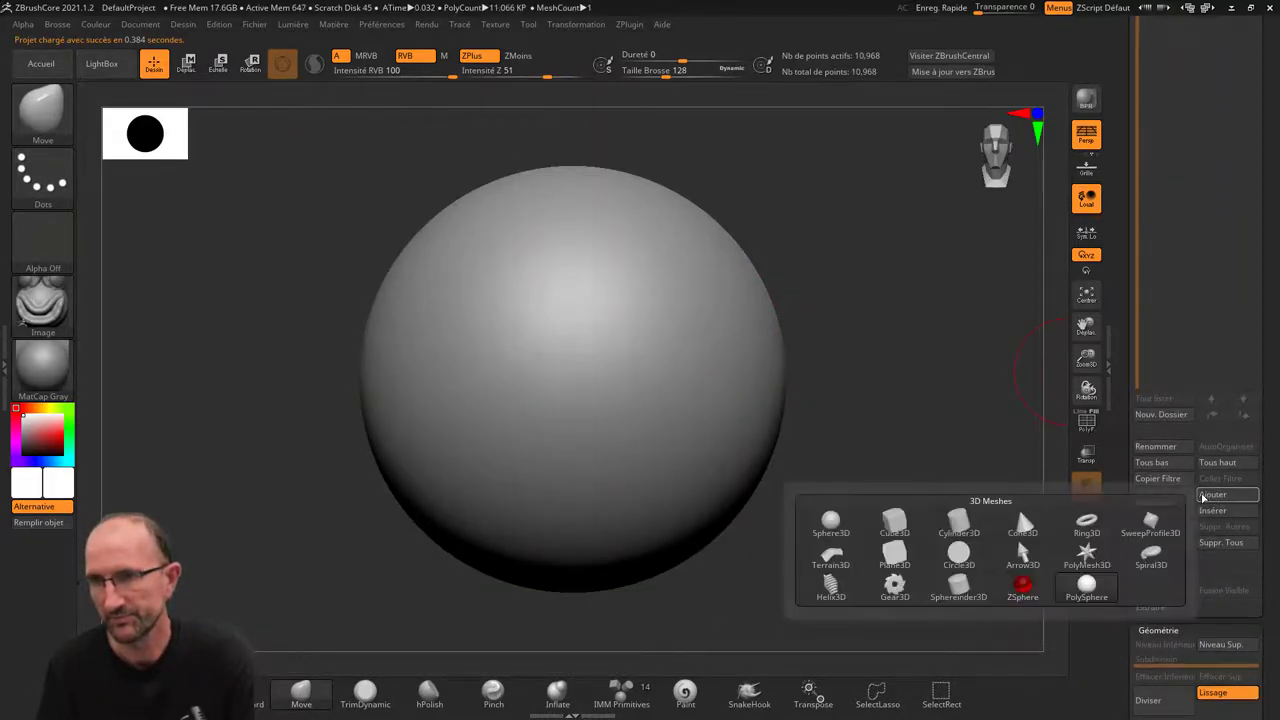
left_click(828, 522)
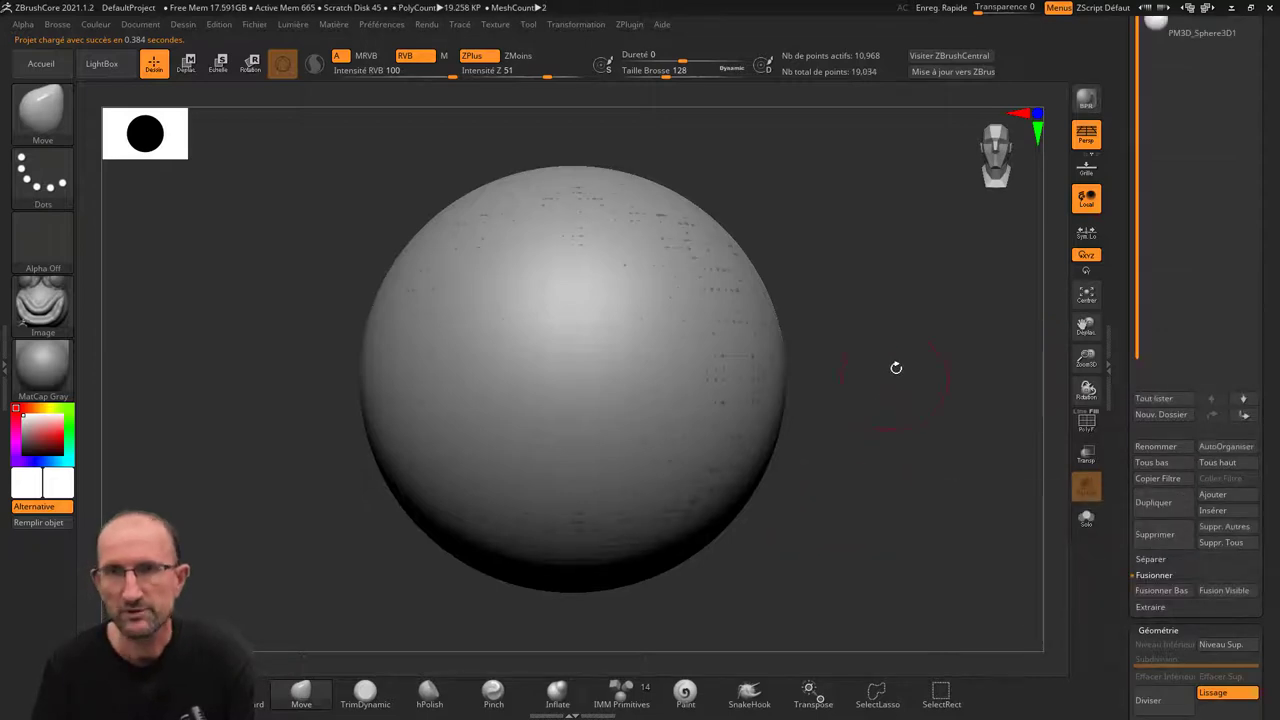
- Move the Sphere3D right, scale it down and raise it onto the PolySphere's upper right
left_click(192, 65)
left_click_drag(512, 379, 738, 379)
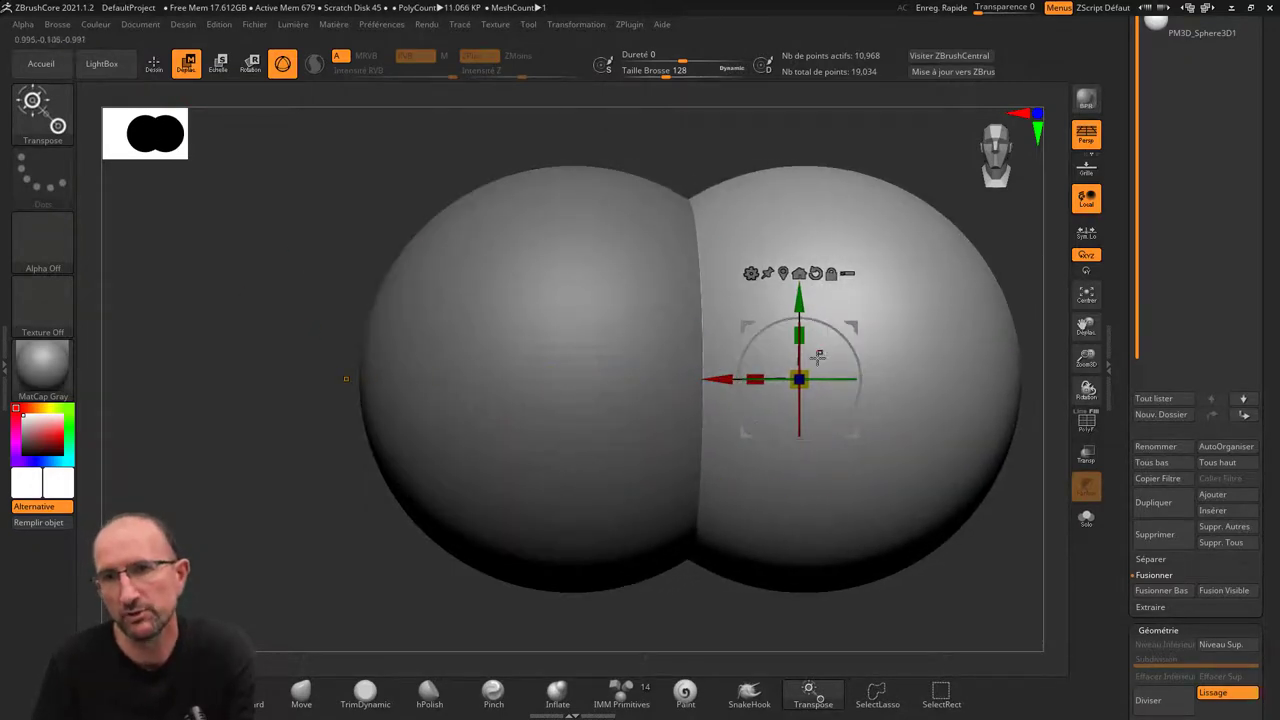
left_click_drag(800, 379, 728, 379)
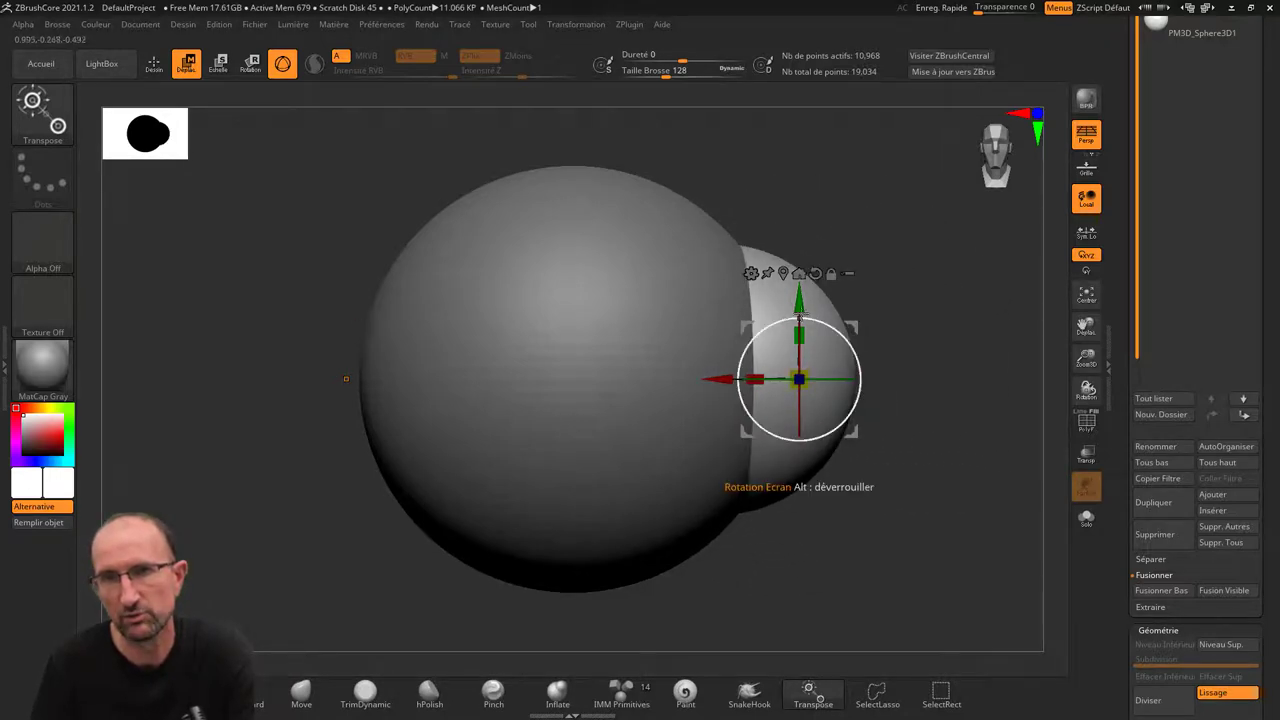
left_click_drag(800, 303, 822, 172)
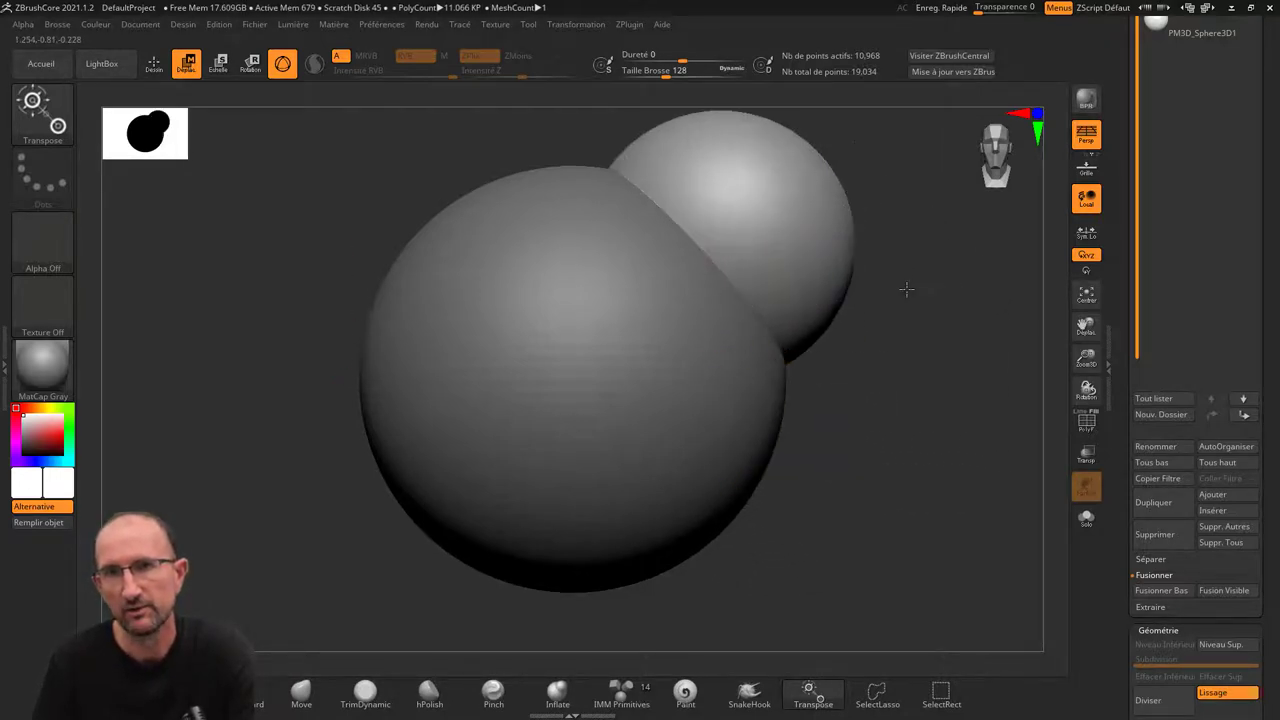
mouse_move(903, 286)
left_mouse_down()
mouse_move(481, 323)
mouse_move(640, 310)
left_mouse_up()
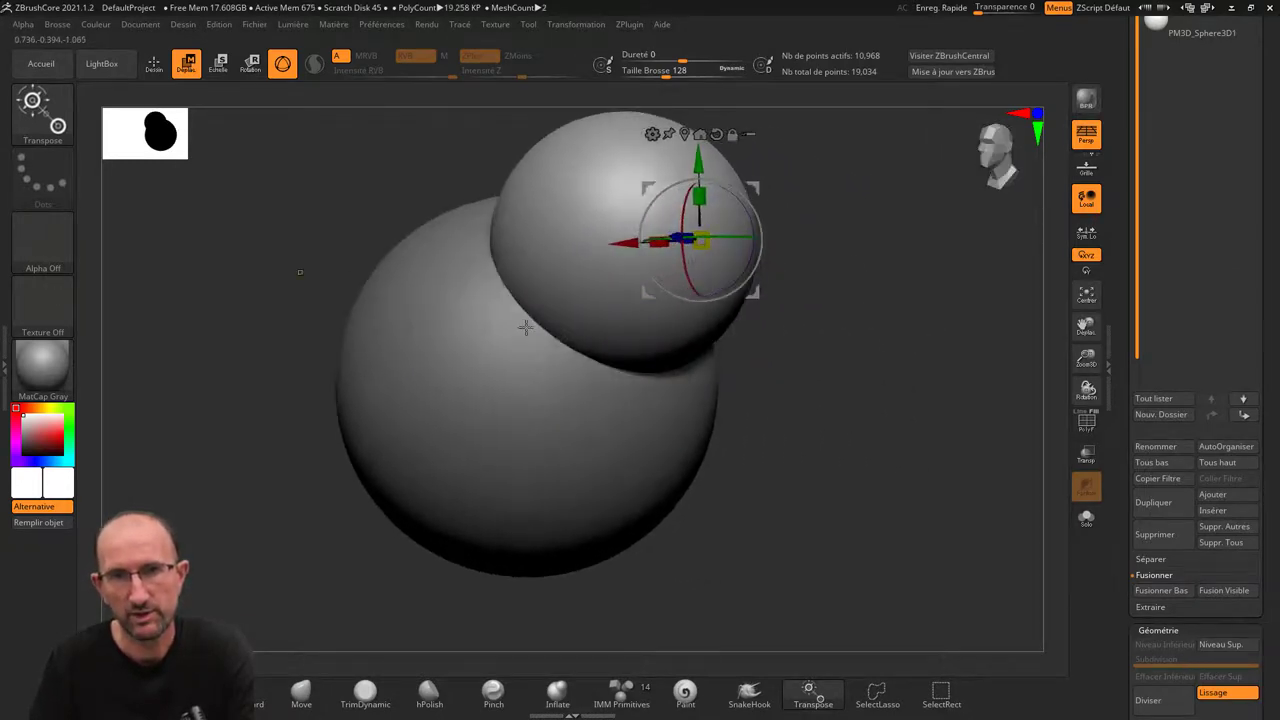
left_click_drag(700, 243, 684, 244)
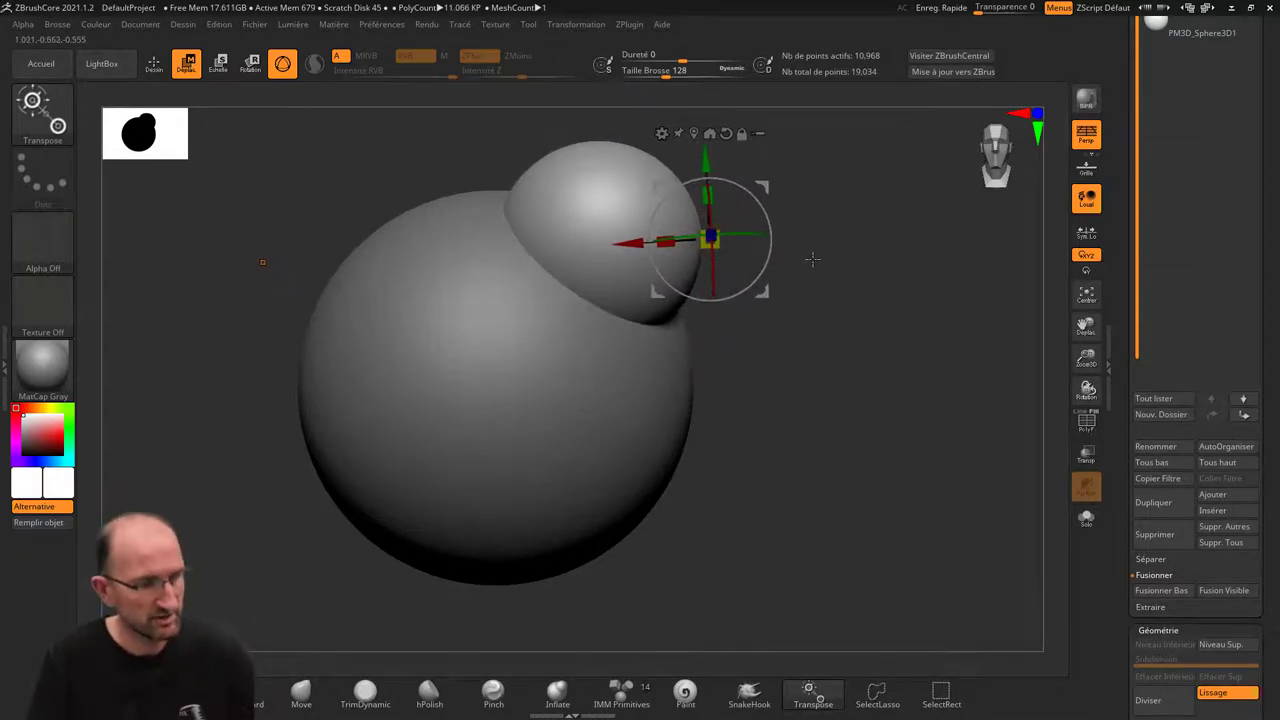
key("ctrl+z")
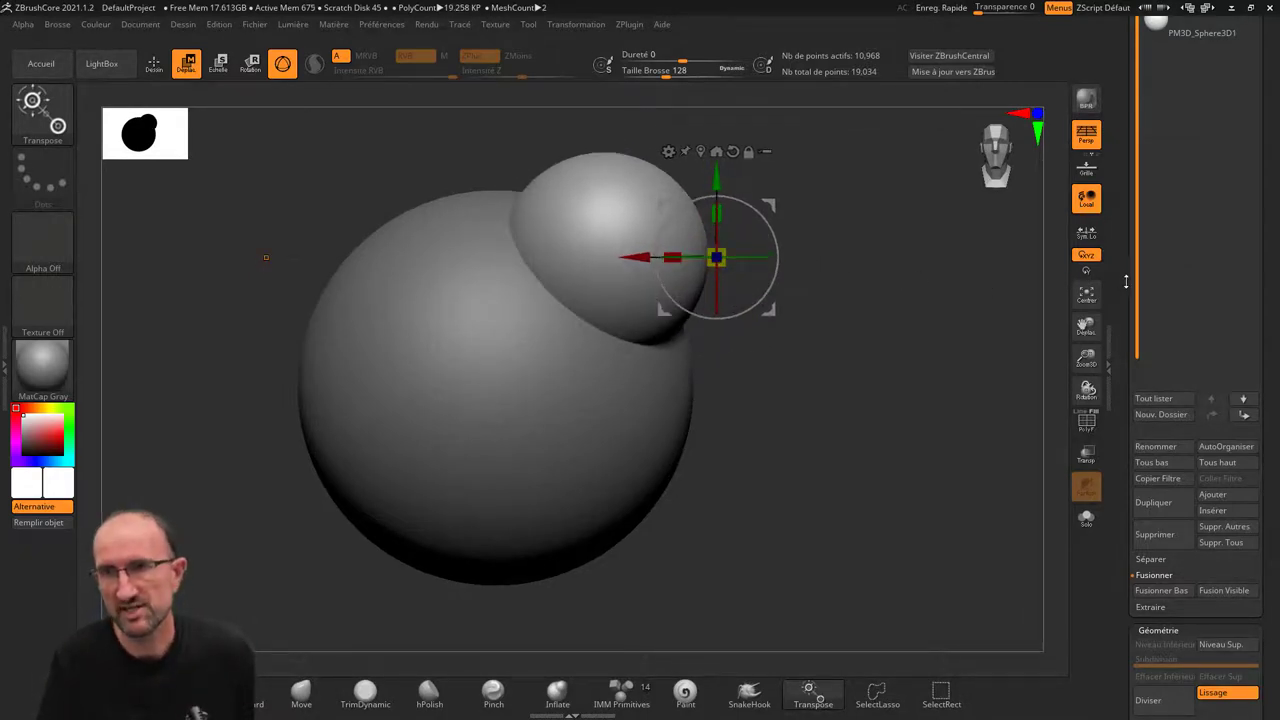
scroll(1117, 278, "down", 2)
scroll(1112, 300, "down", 5)
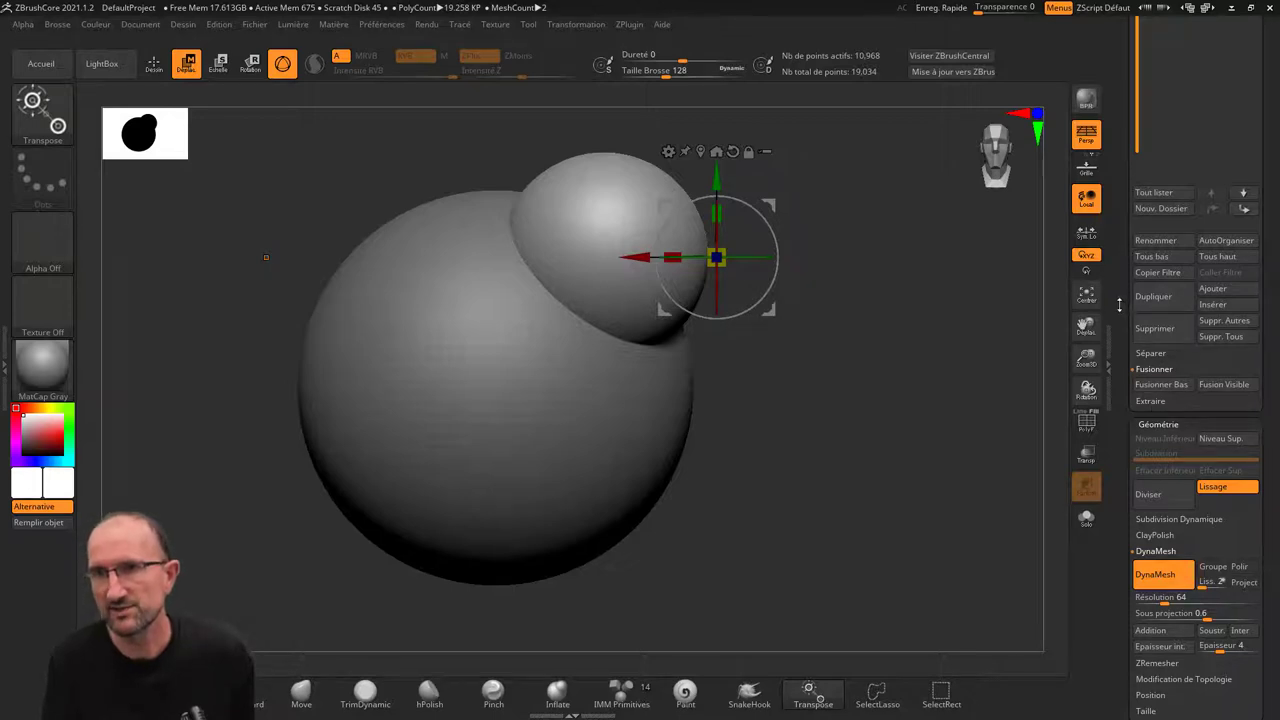
scroll(1119, 300, "down", 2)
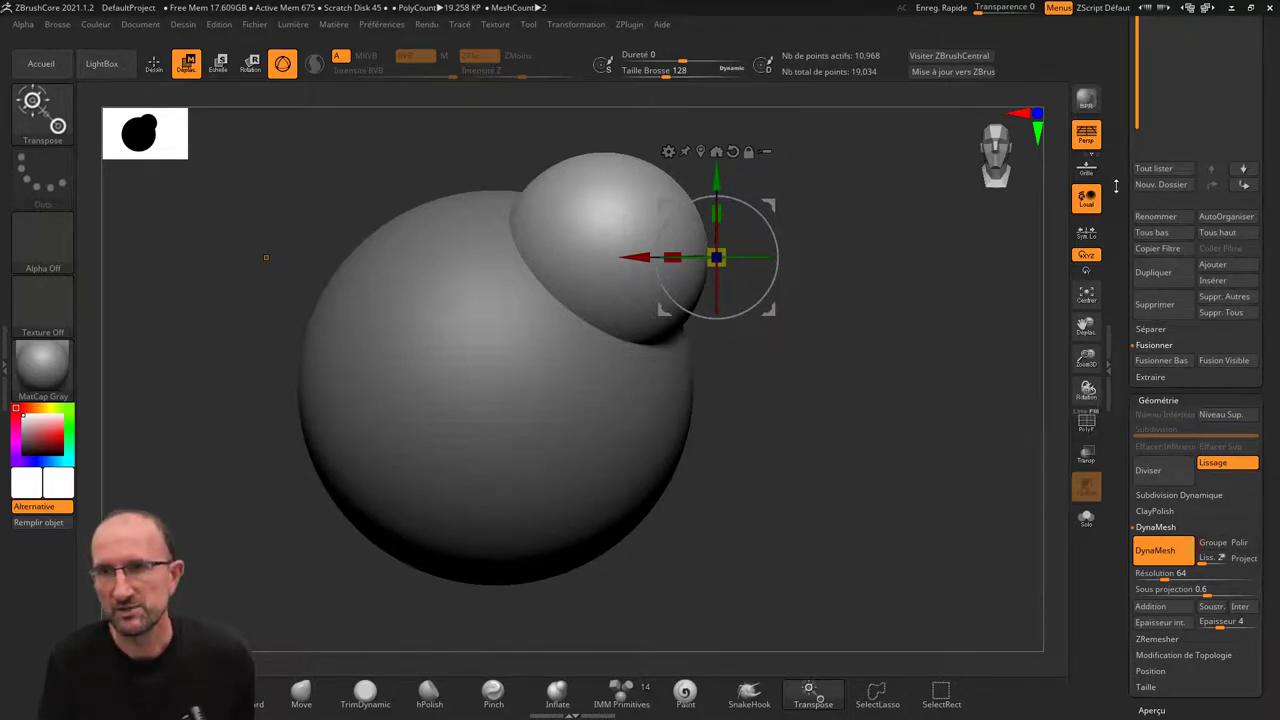
scroll(1106, 305, "up", 5)
scroll(1106, 305, "up", 1)
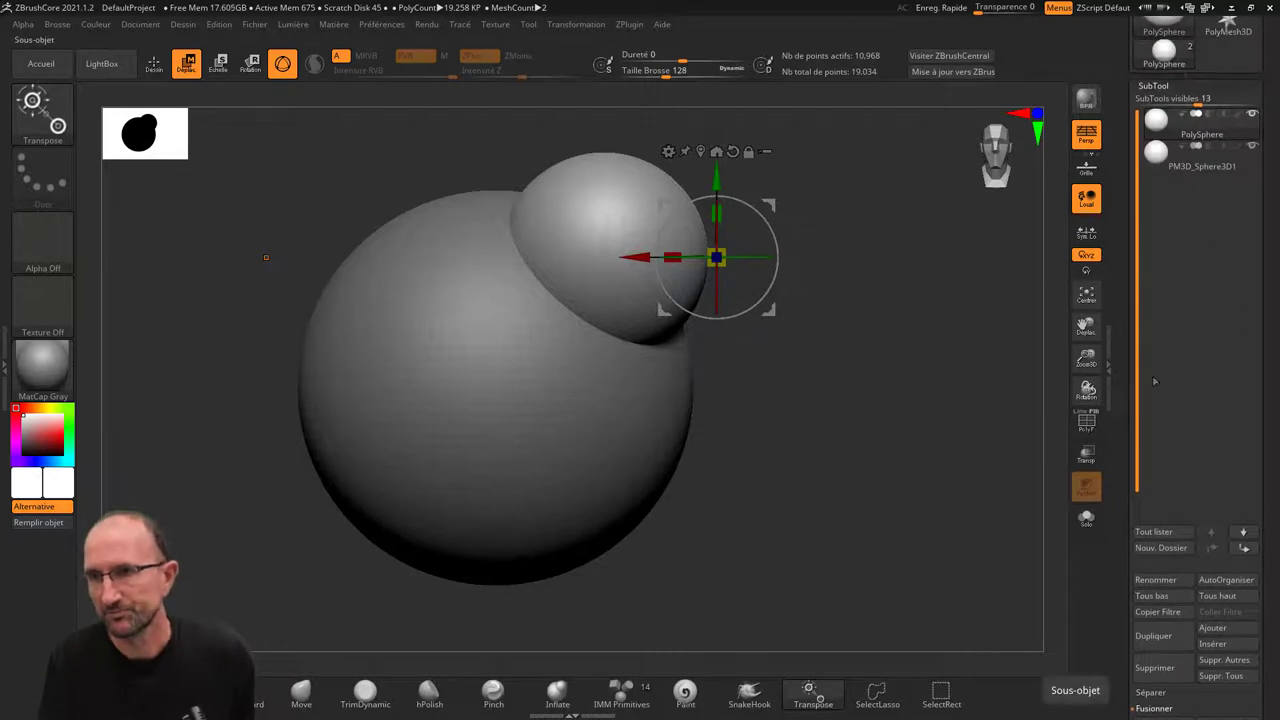
- Insert Circle3D, Sphere3D and Ring3D subtools from the 3D Meshes list
left_click(1202, 641)
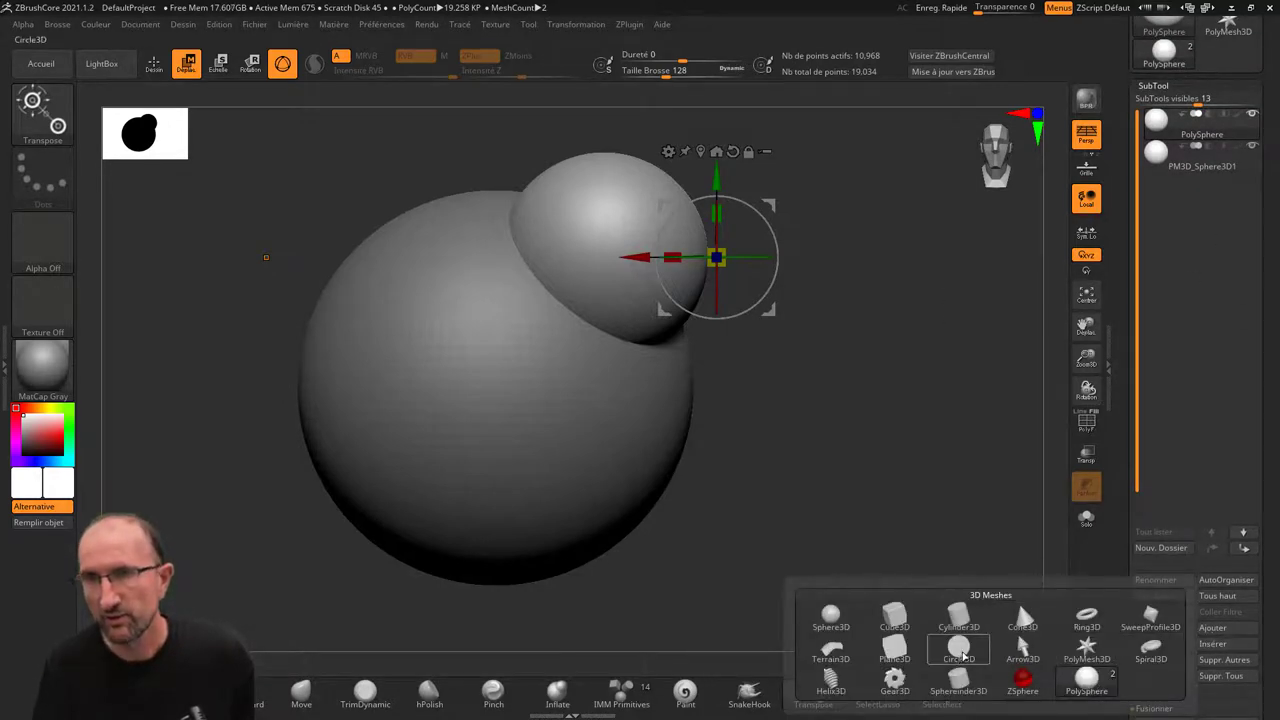
left_click(960, 652)
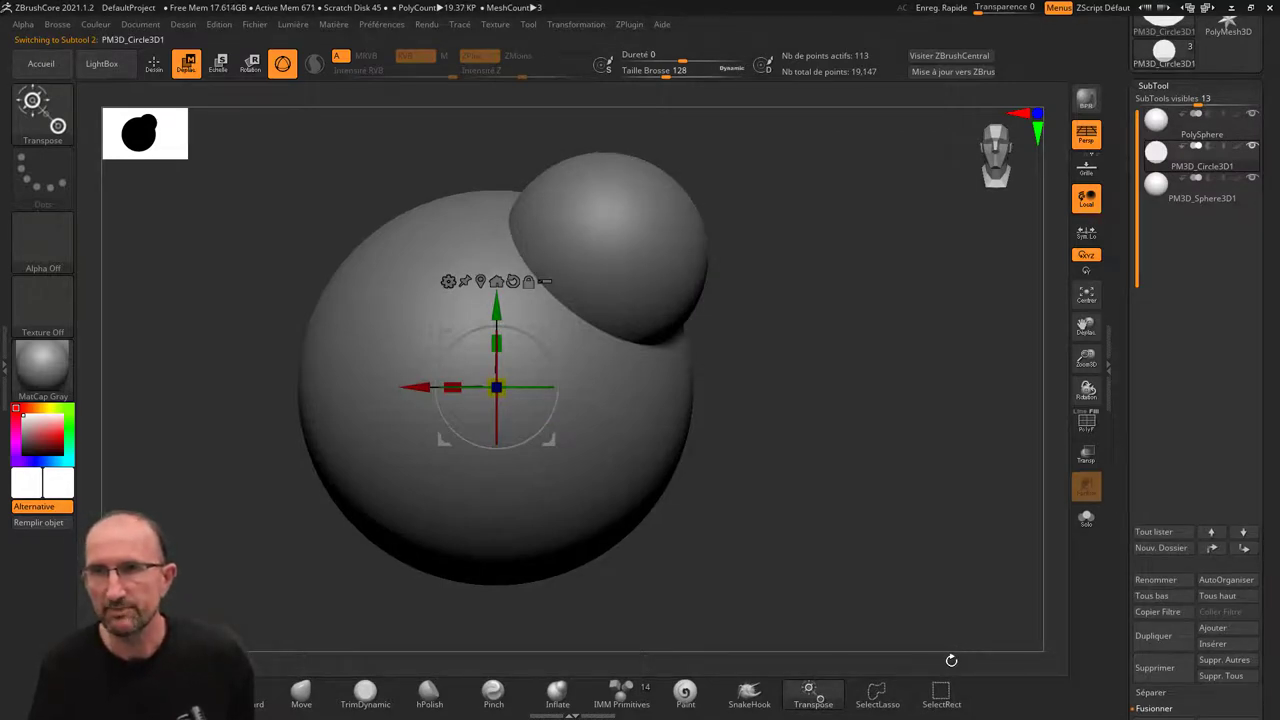
left_click(1212, 643)
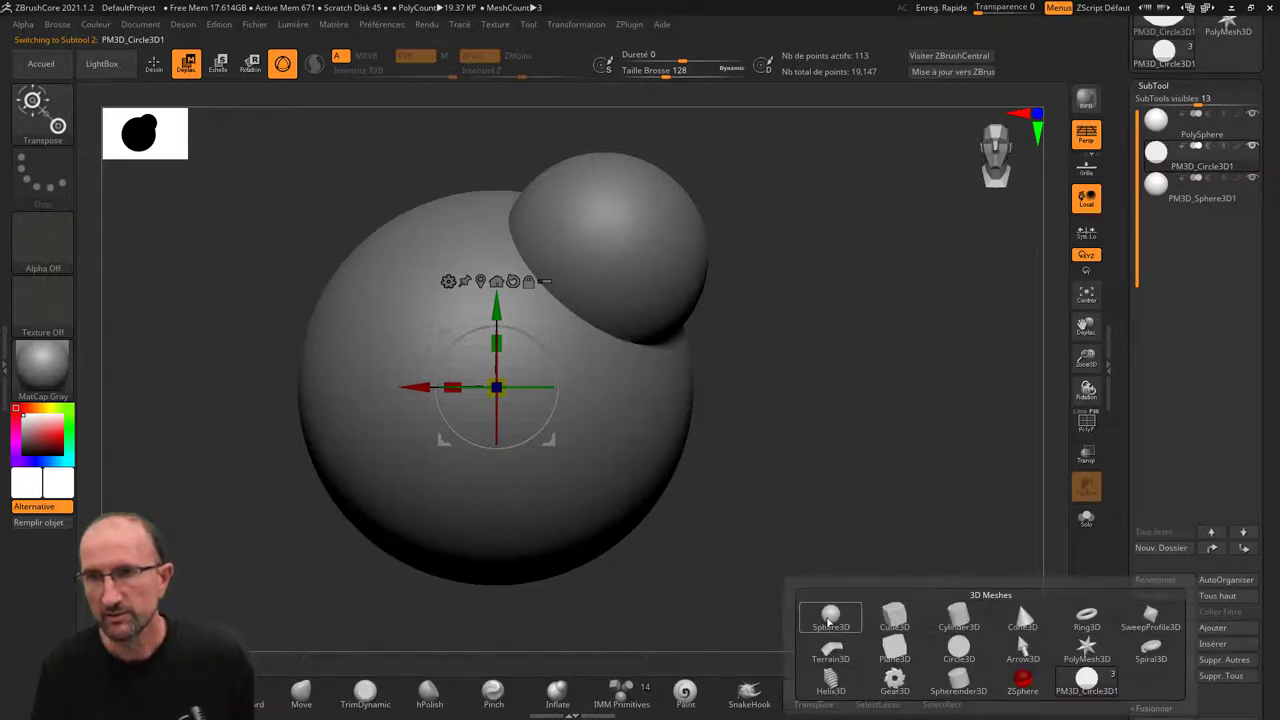
left_click(831, 614)
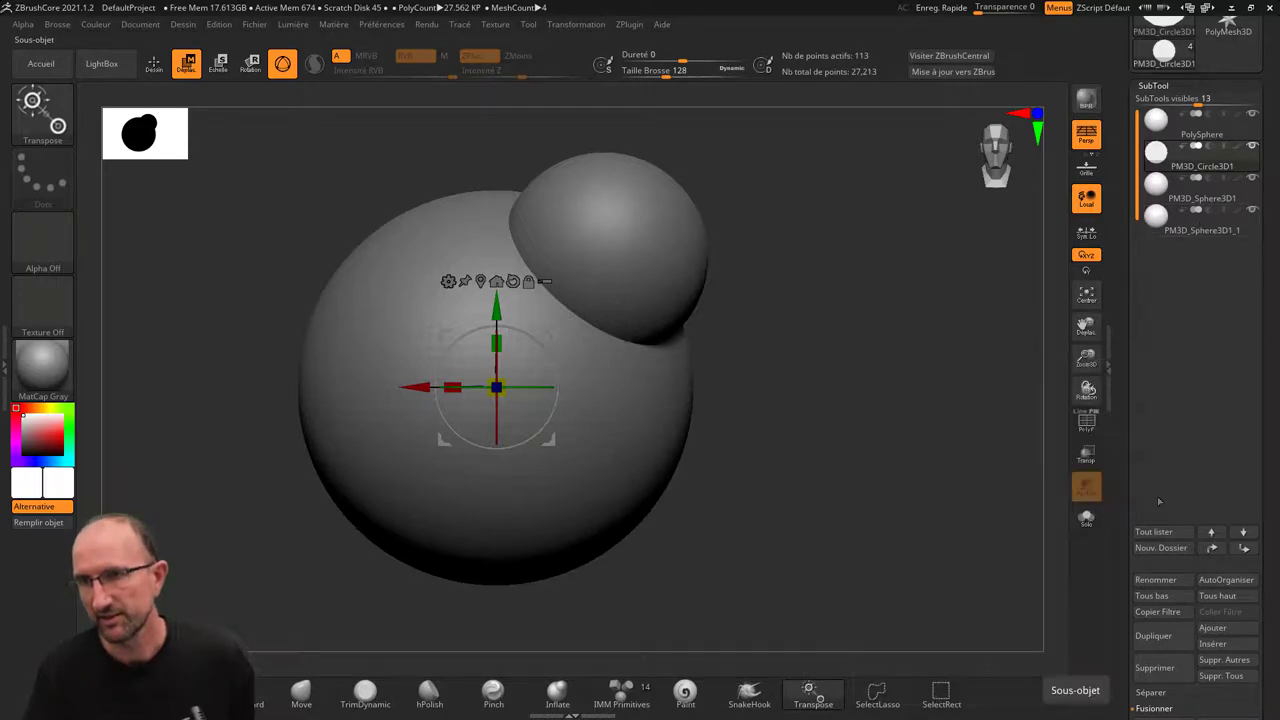
left_click(1203, 647)
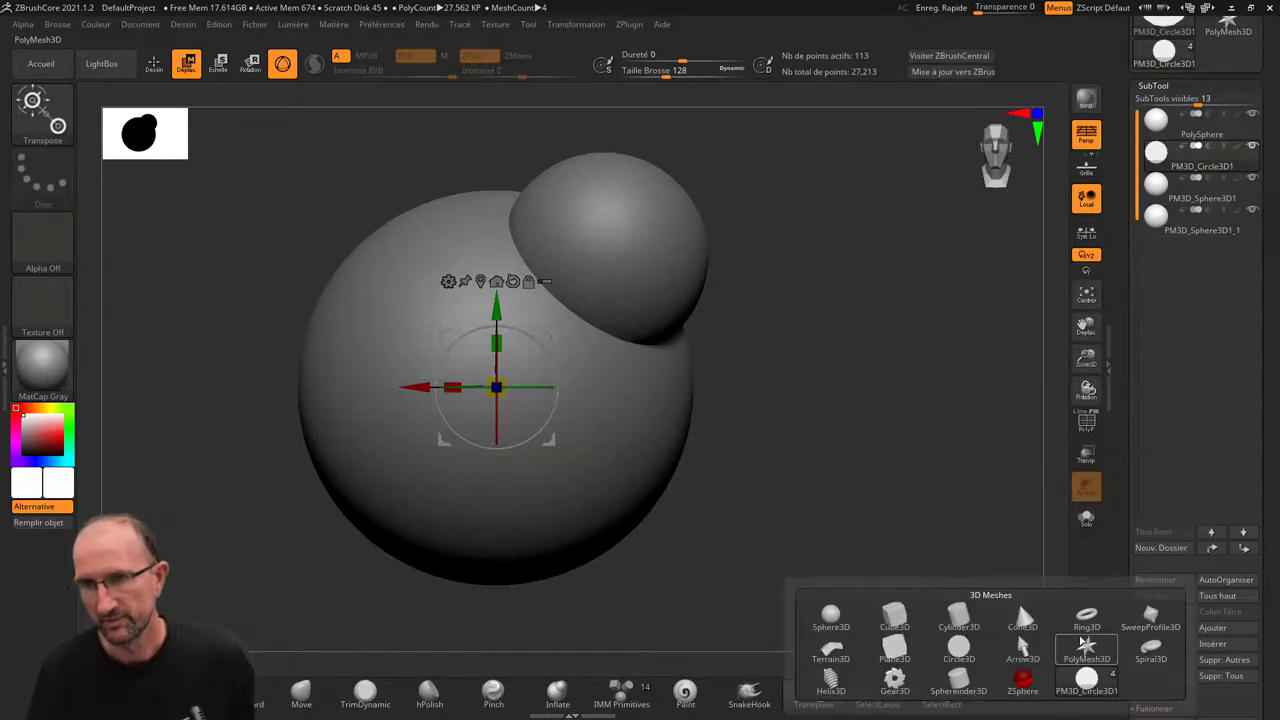
left_click(1088, 616)
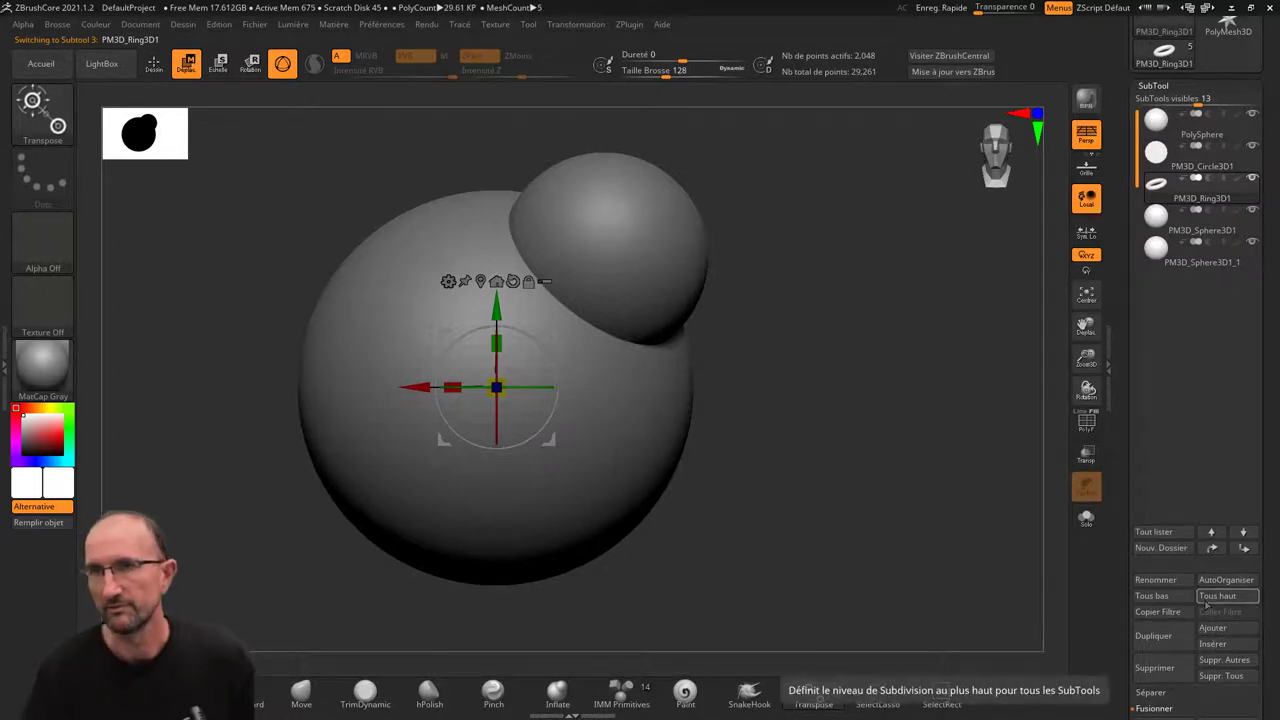
- Insert a Sphere3D subtool directly below the PolySphere
left_click(1182, 124)
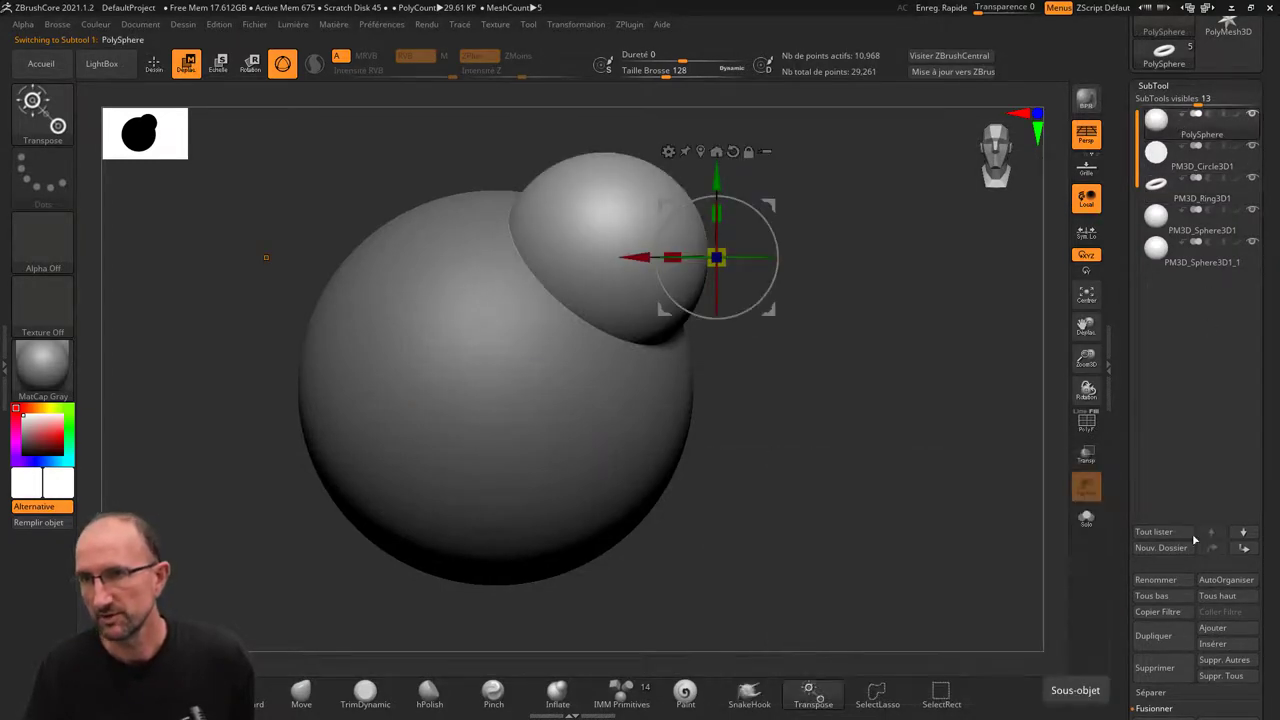
left_click(1213, 643)
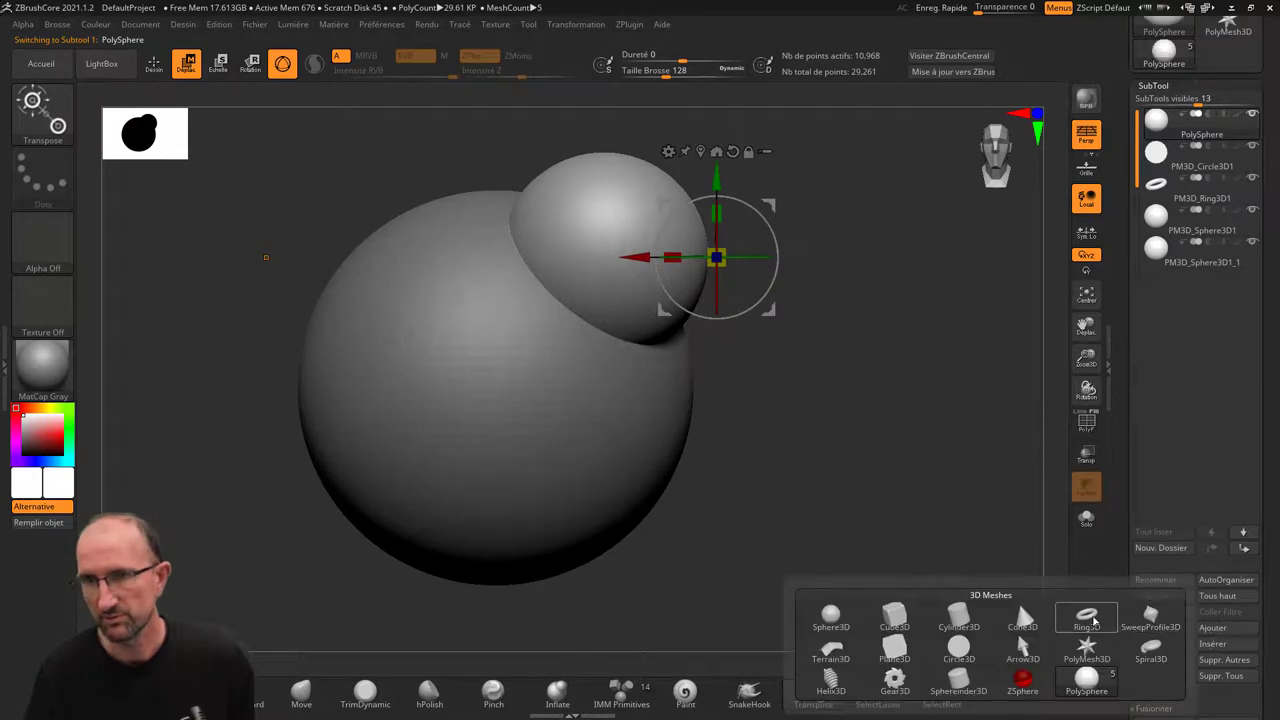
left_click(836, 614)
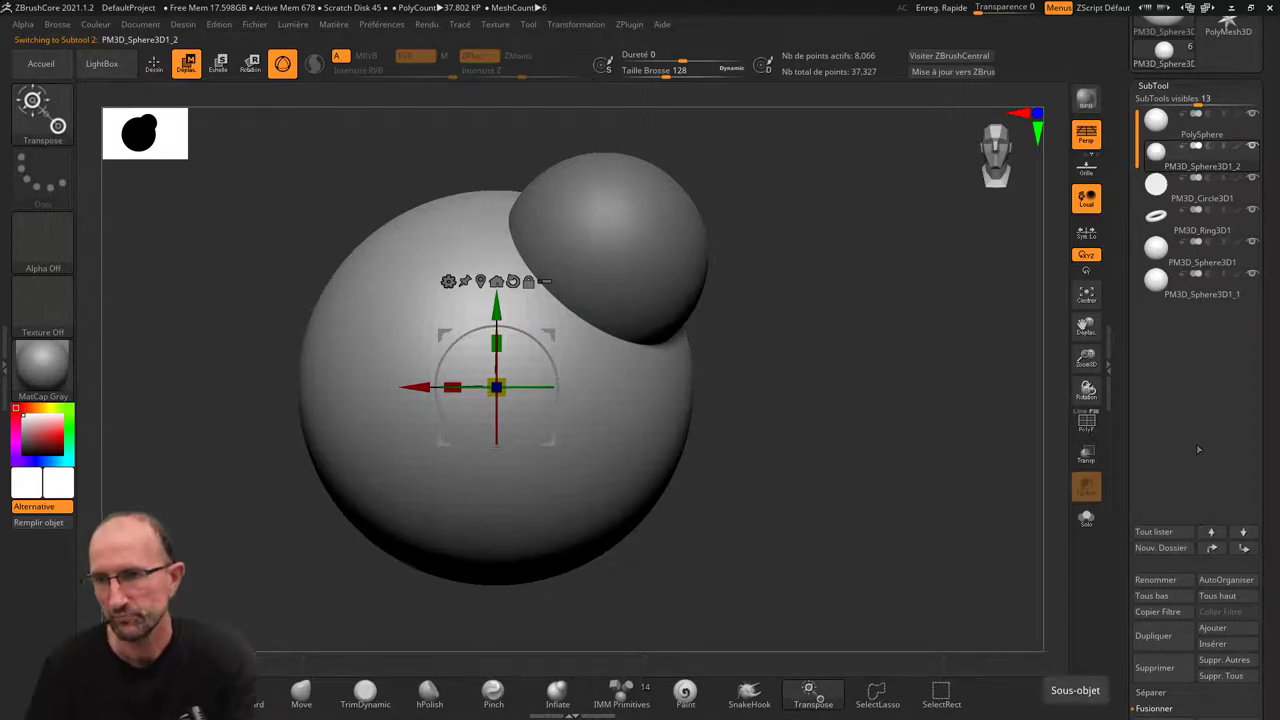
- Append a SweepProfile3D at the list's end and insert a star PolyMesh3D subtool
left_click(1213, 630)
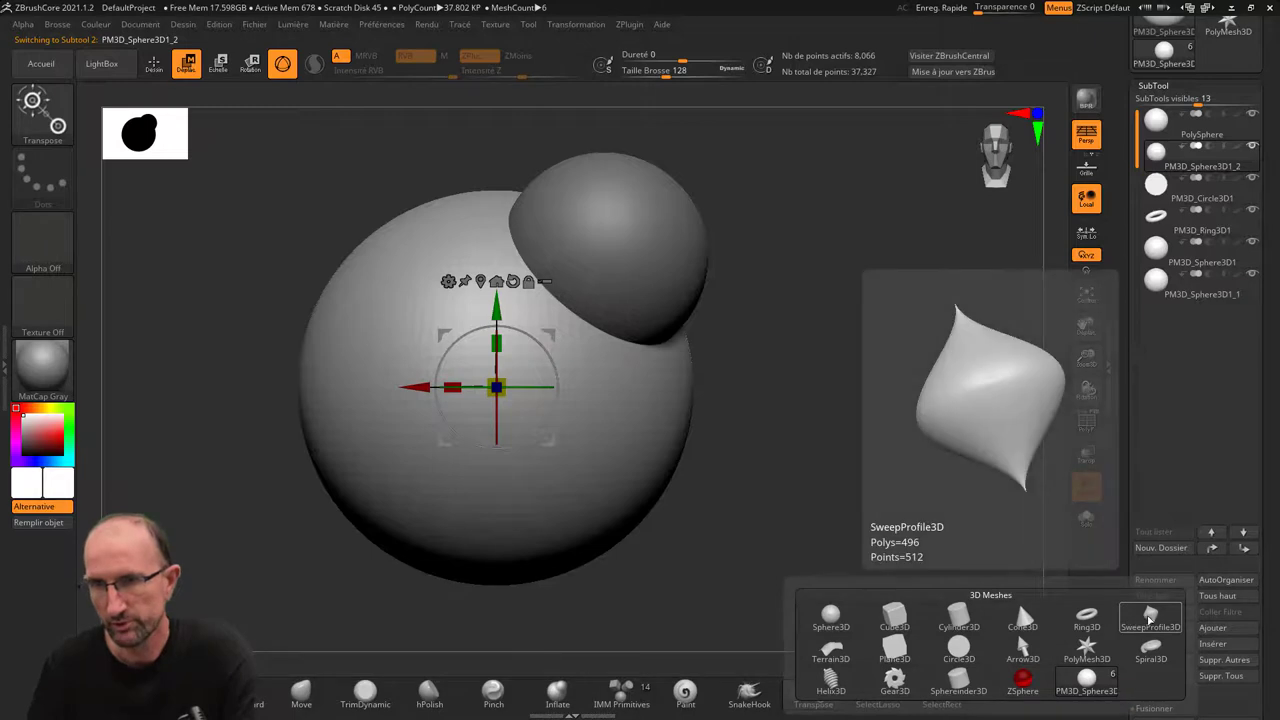
left_click(1150, 620)
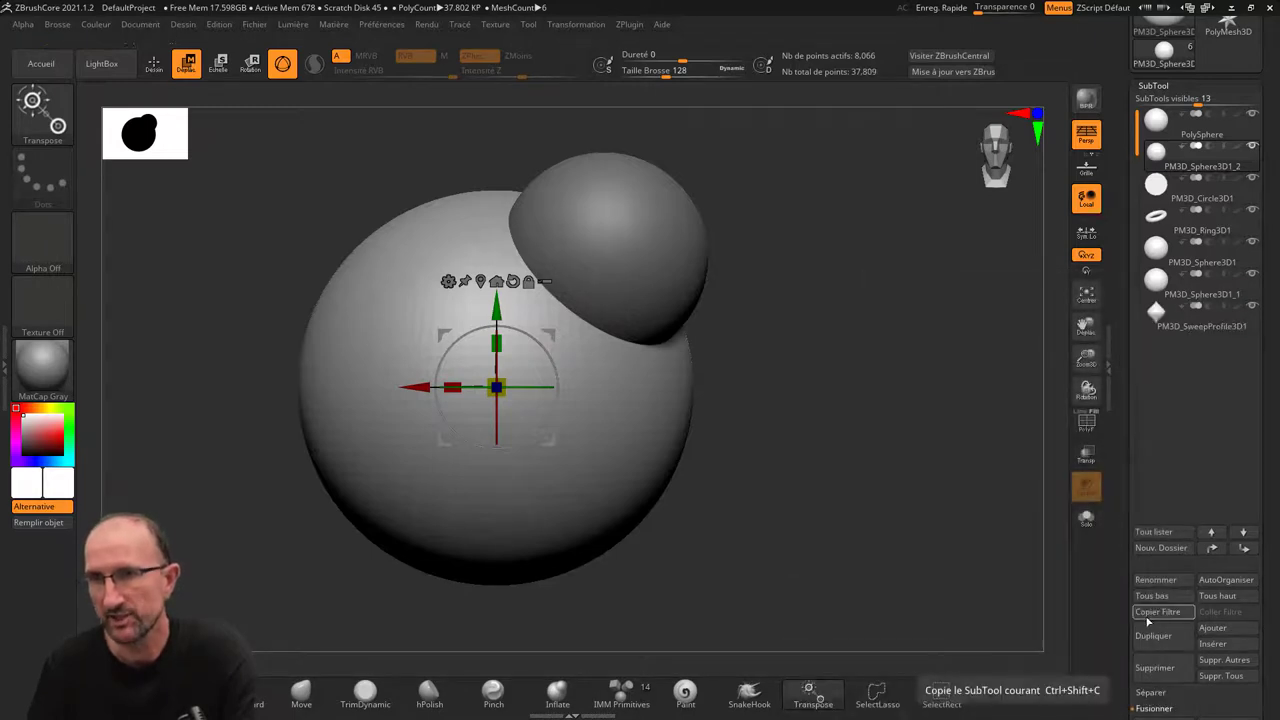
left_click(1221, 648)
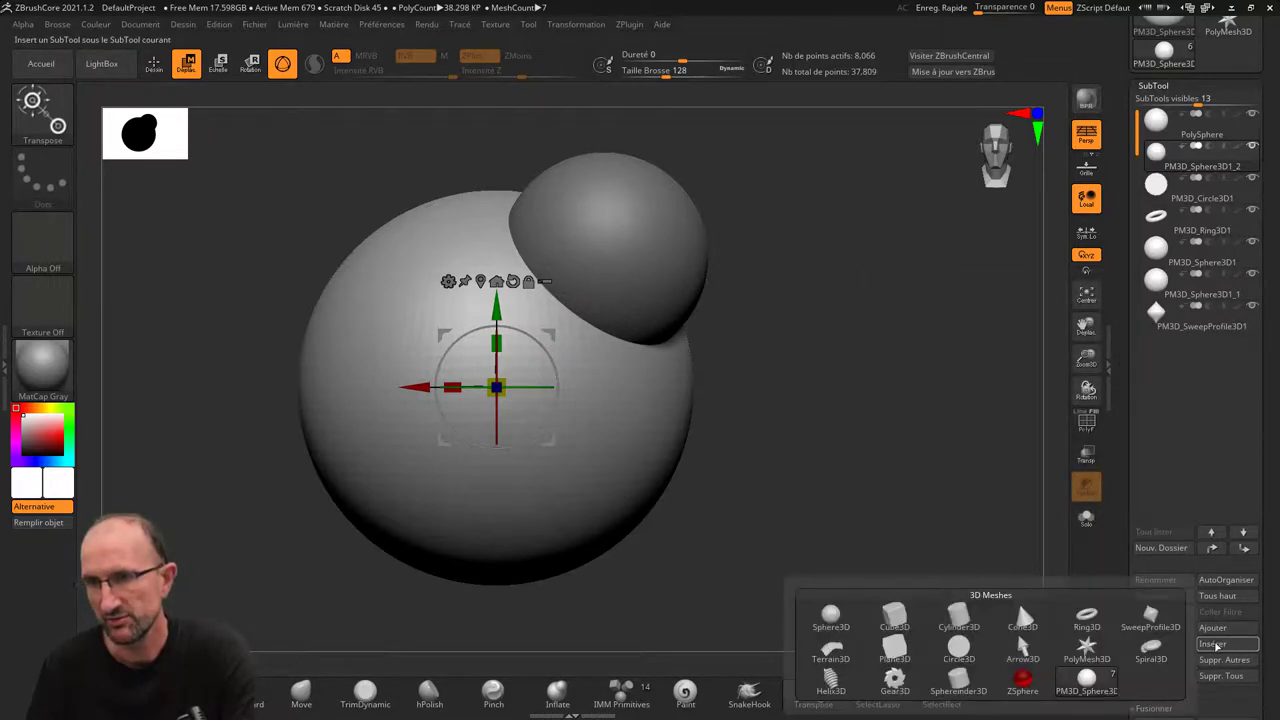
left_click(1089, 646)
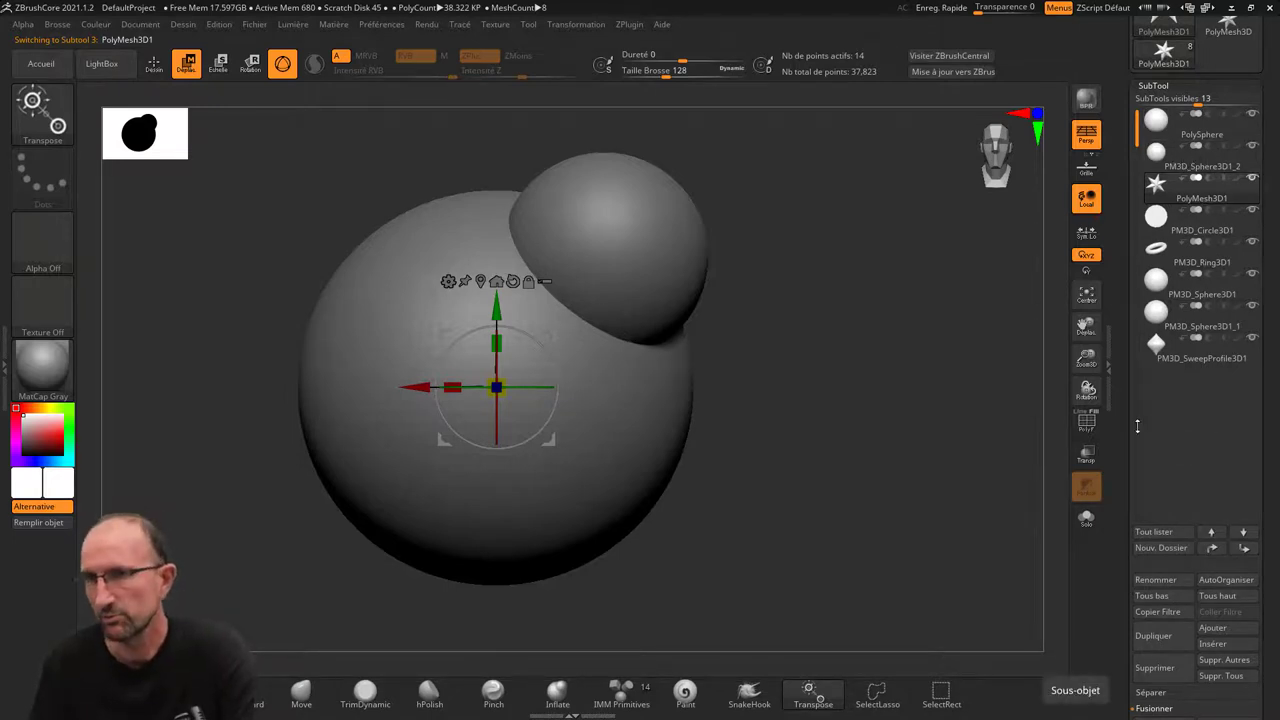
scroll(1120, 410, "down", 2)
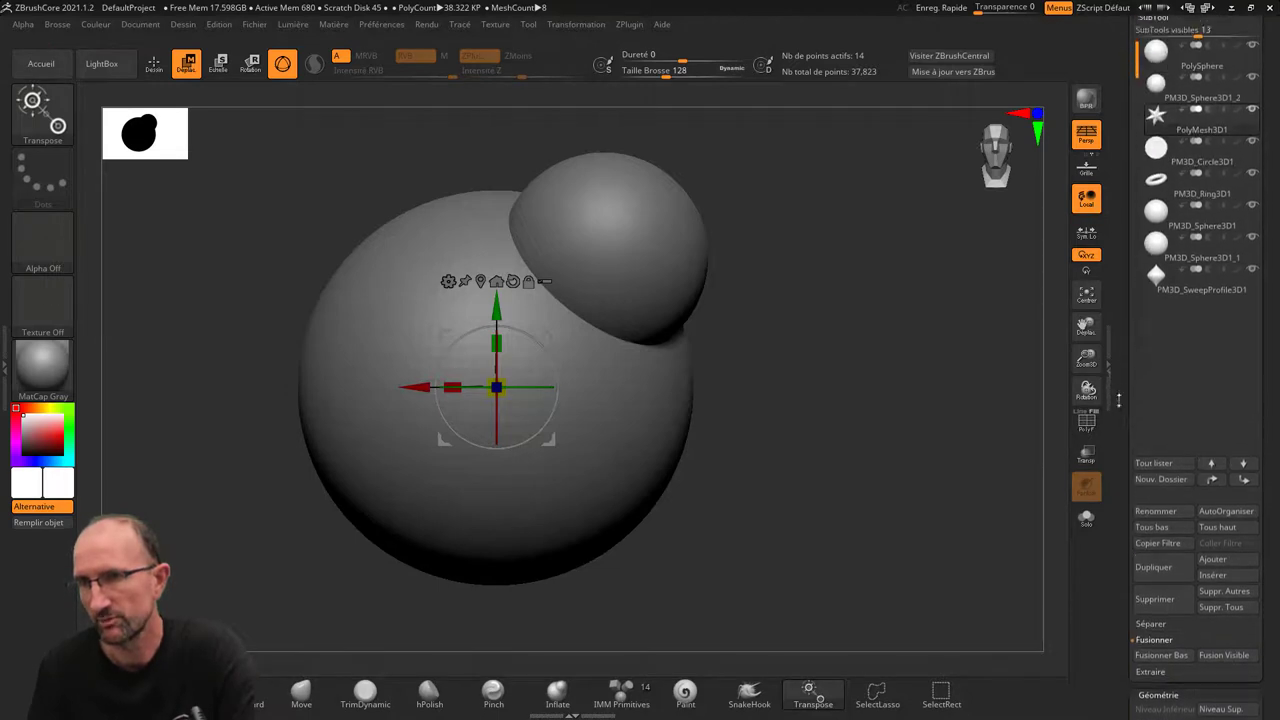
scroll(1118, 400, "up", 2)
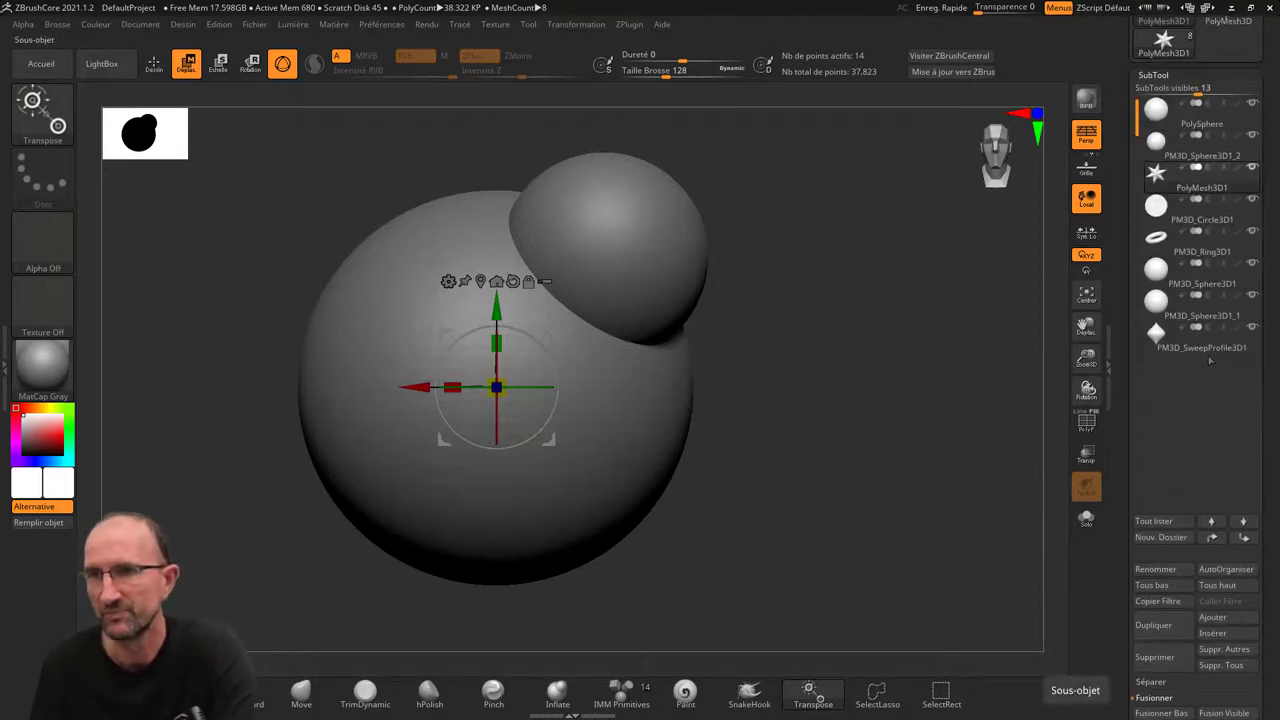
- Keep PM3D_SweepProfile3D1 and remove all other subtools with Suppr. Autres, confirming with OK
left_click(1180, 343)
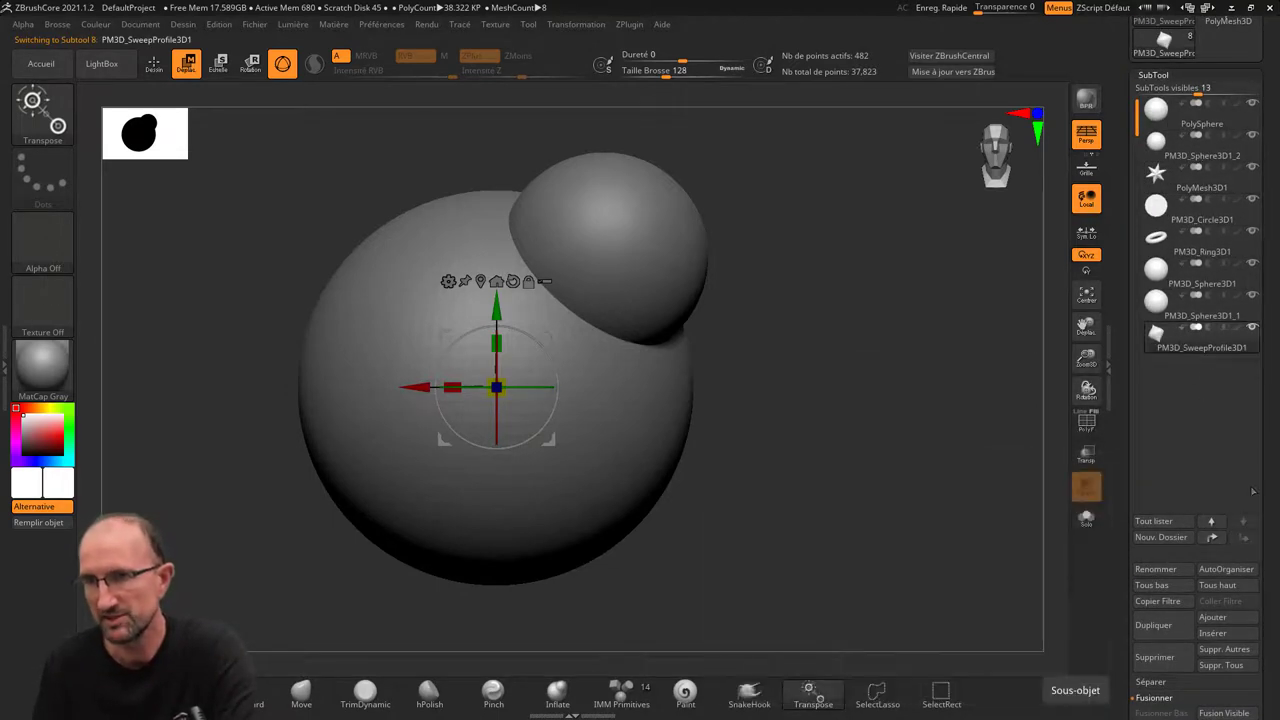
left_click(1154, 657)
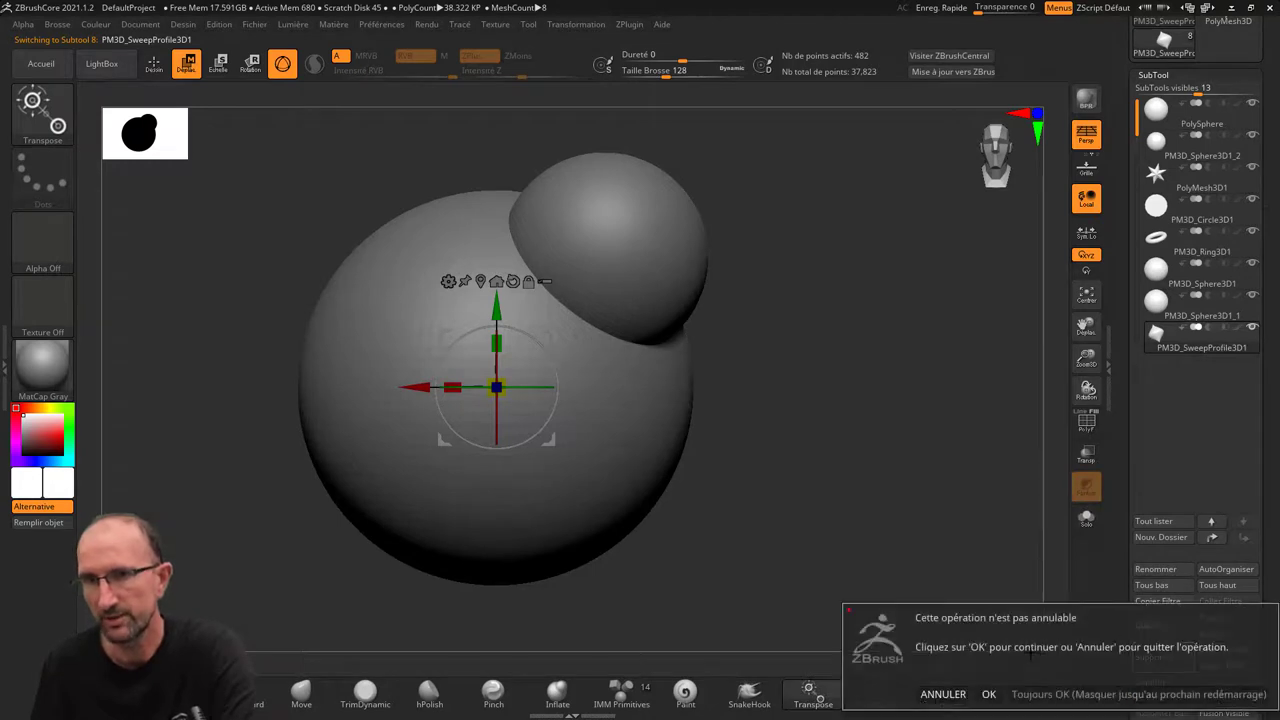
left_click(943, 693)
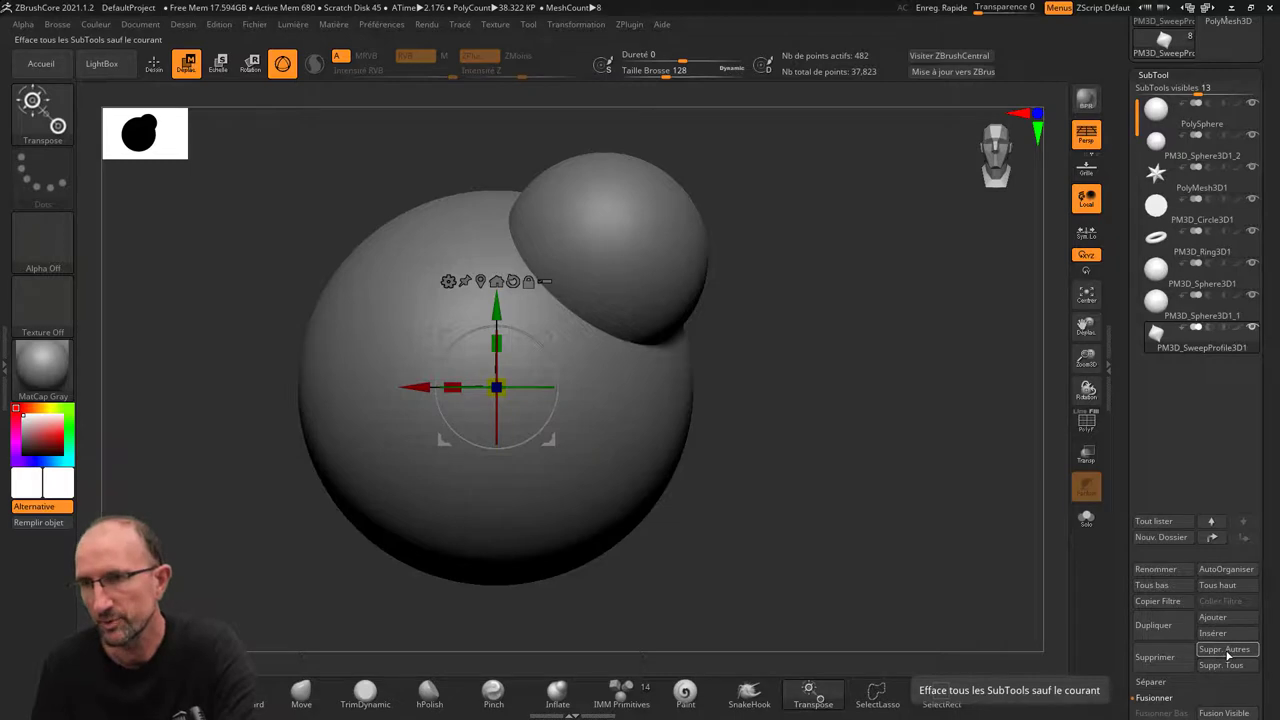
left_click(1228, 651)
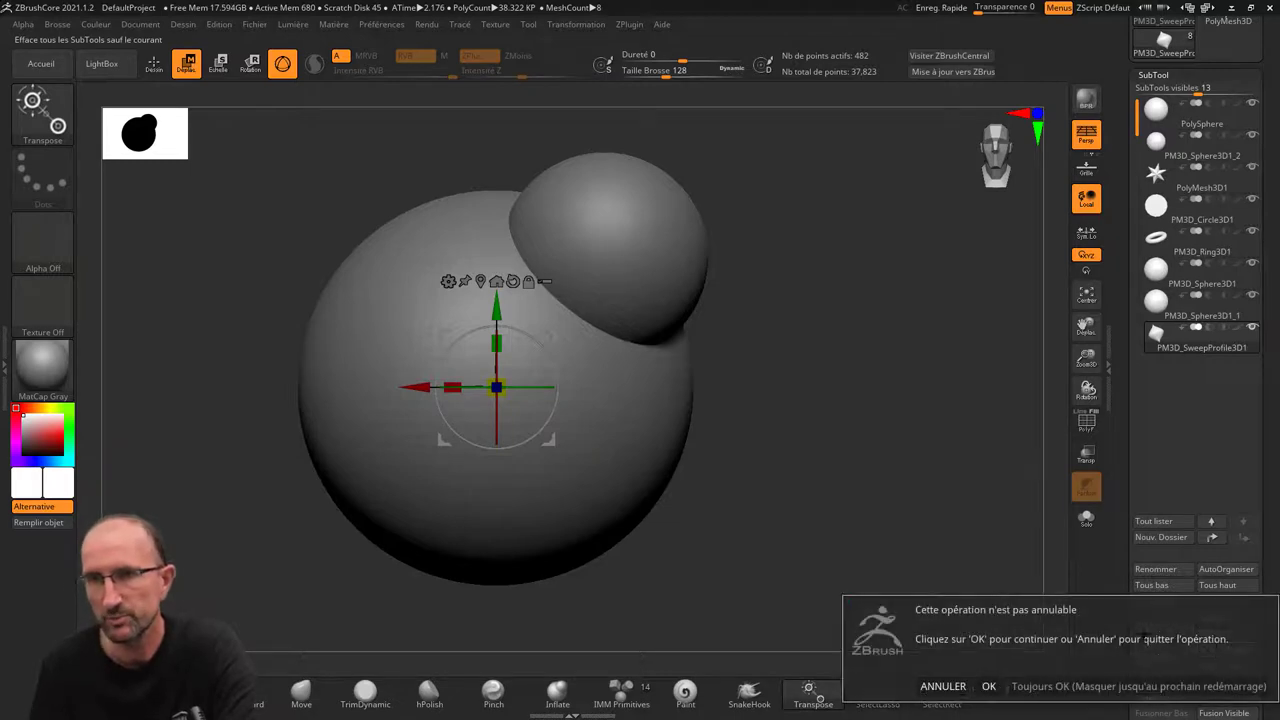
left_click(988, 686)
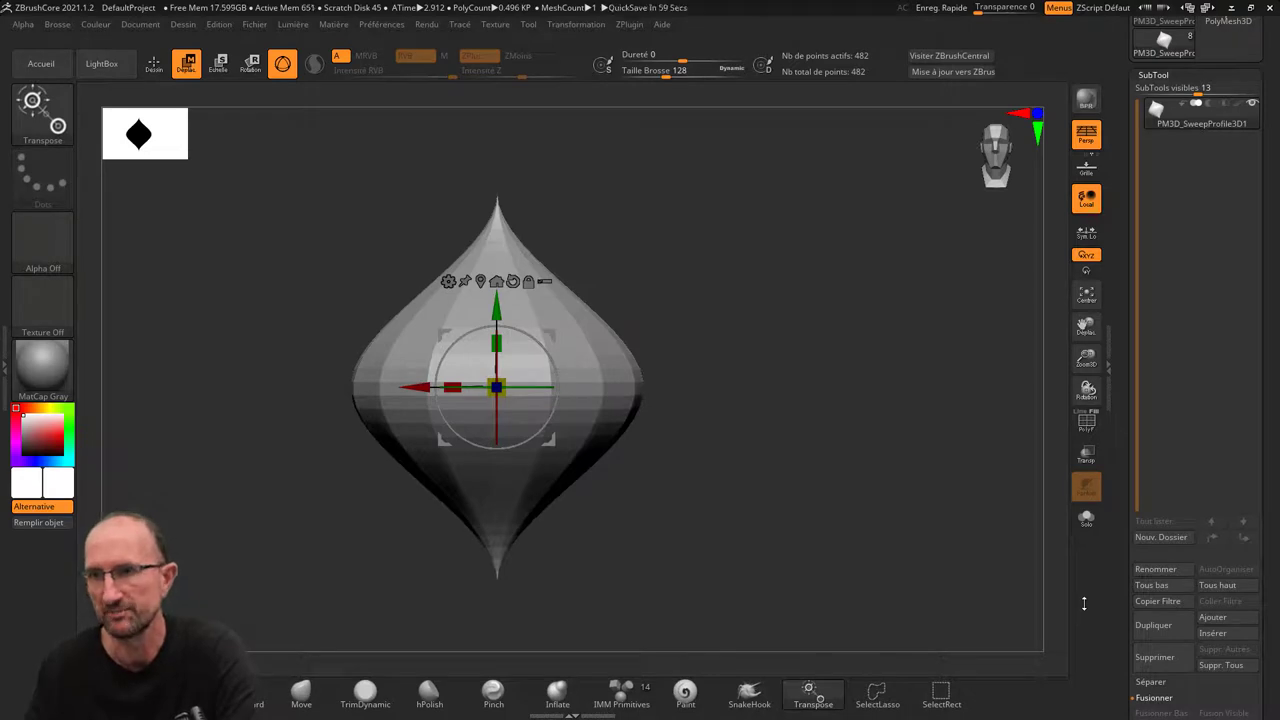
- Add Ring3D and Cone3D subtools, insert a second Ring3D, and view the shapes from above
left_click(1210, 633)
left_click(1096, 622)
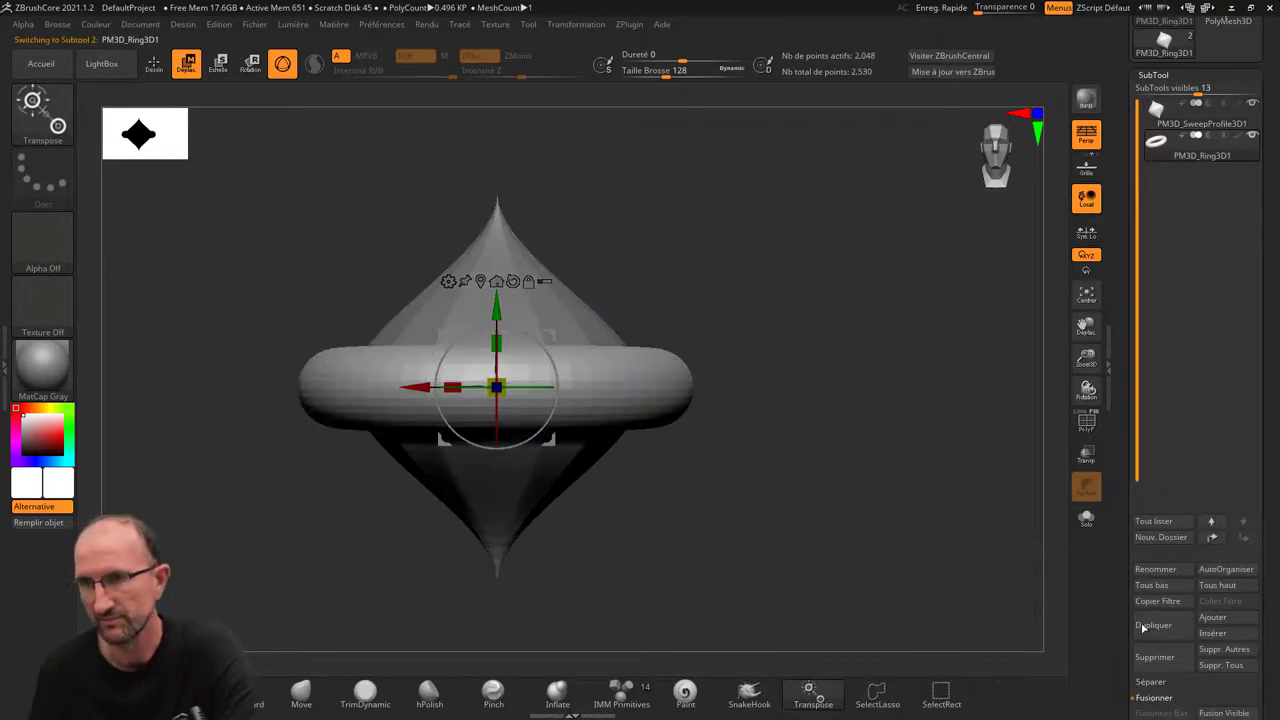
left_click(1219, 619)
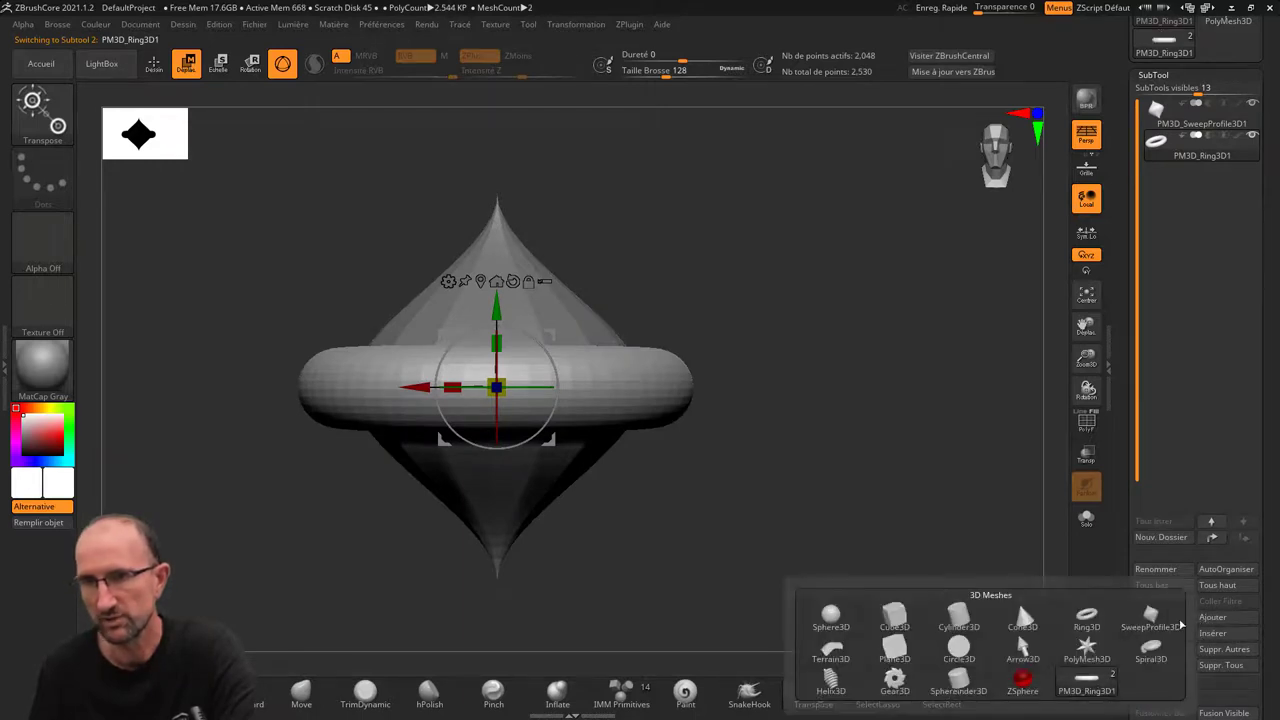
left_click(1022, 620)
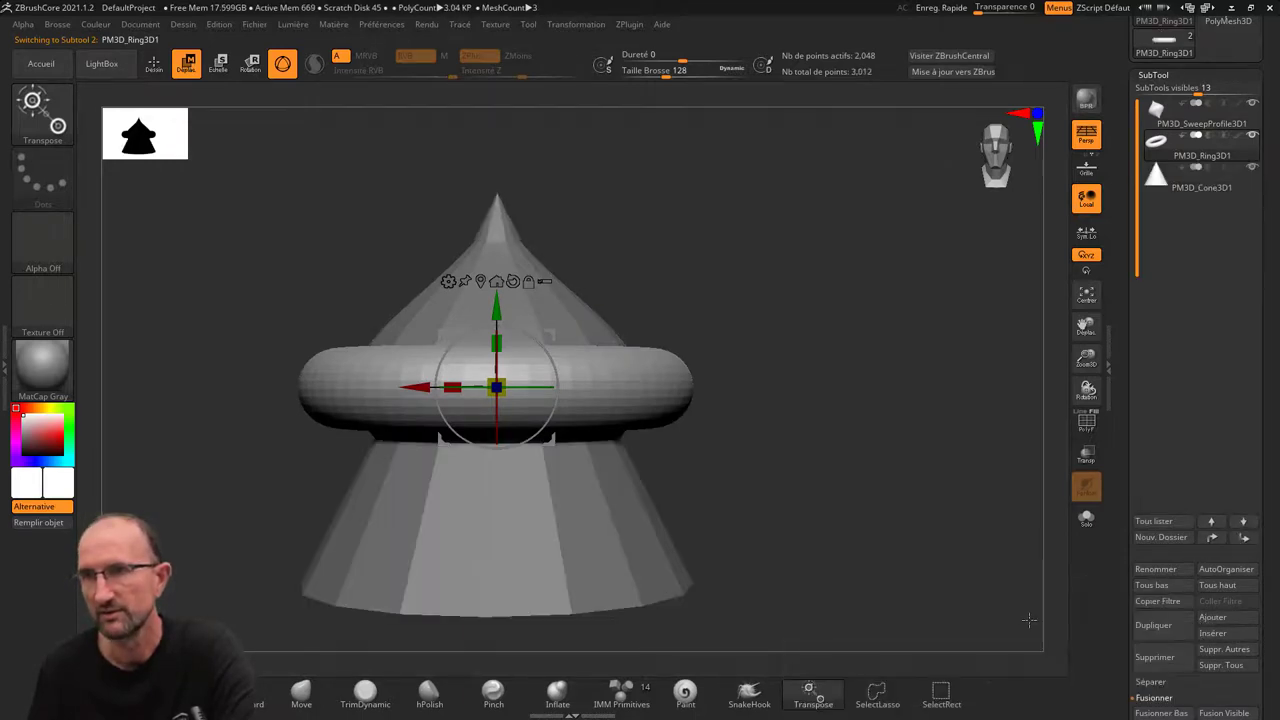
left_click(1205, 636)
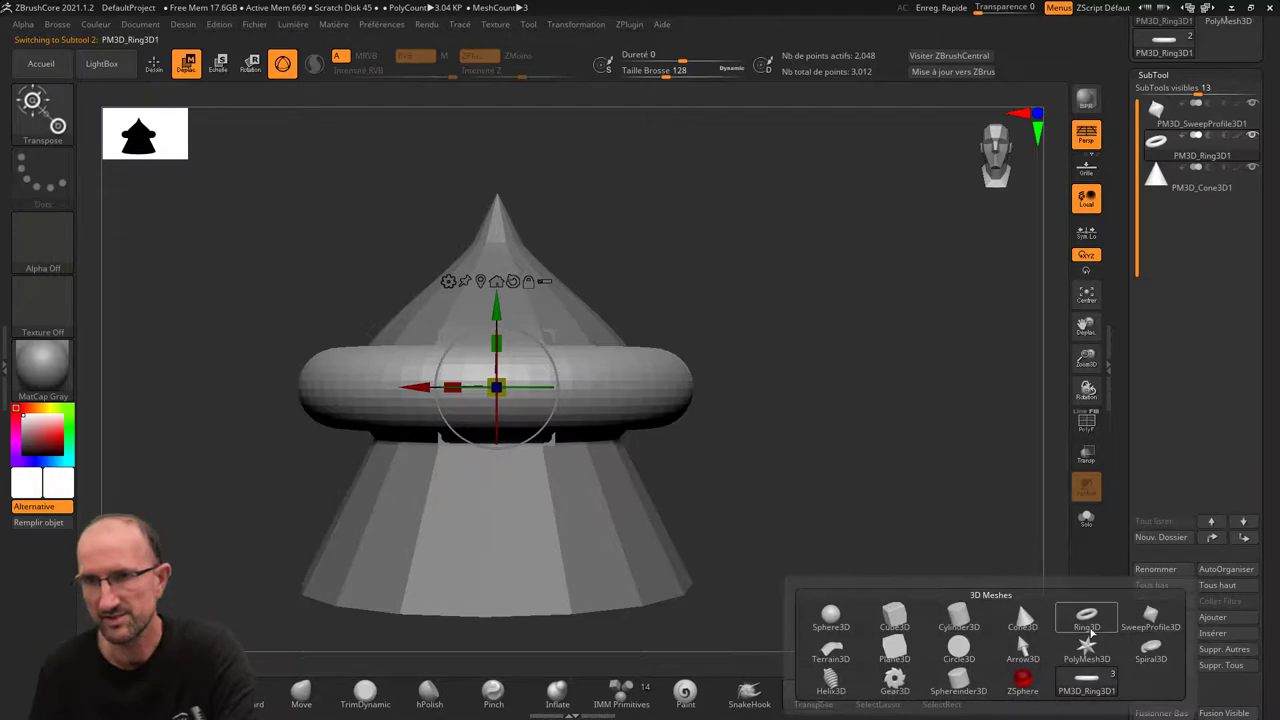
left_click(1090, 620)
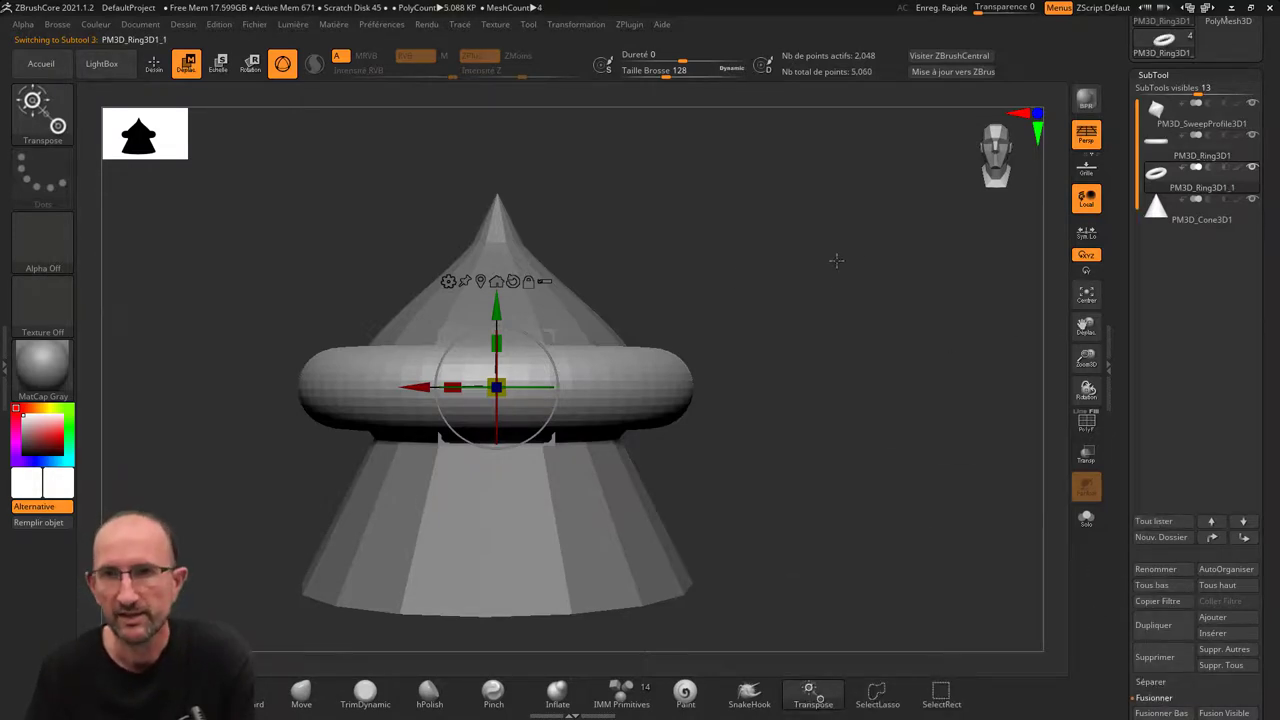
left_click_drag(836, 260, 806, 289)
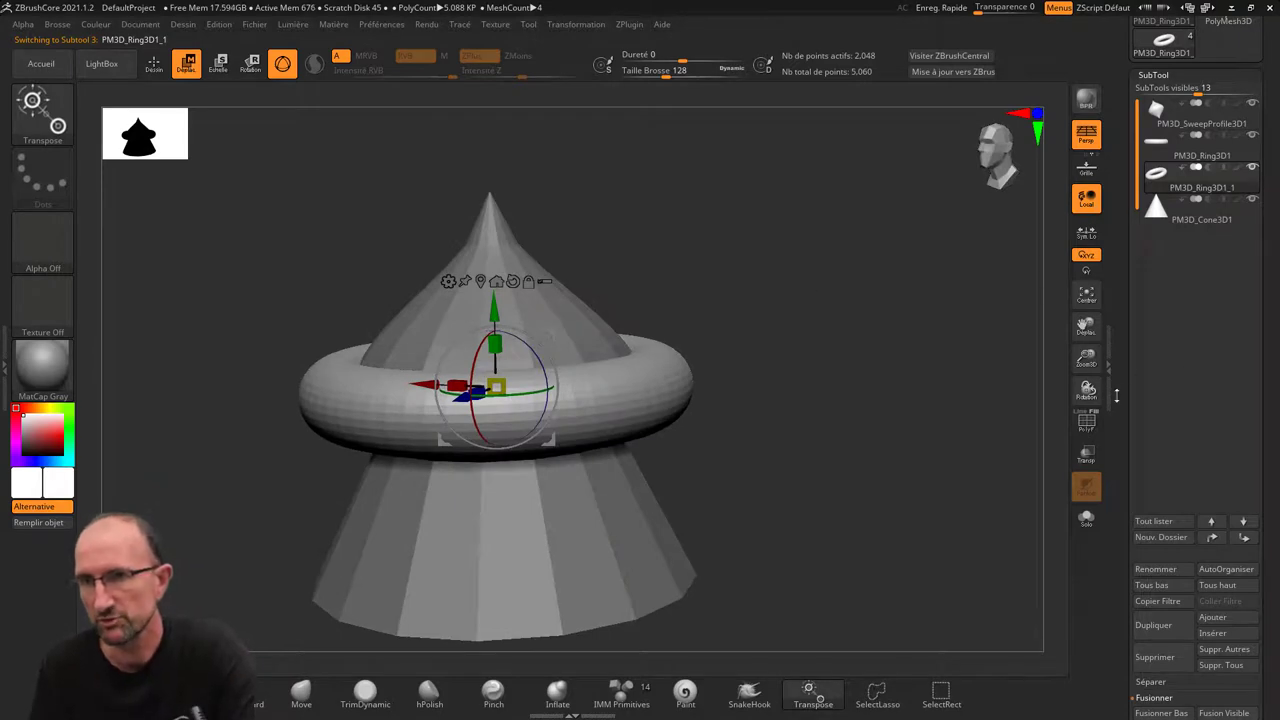
scroll(1200, 330, "down", 5)
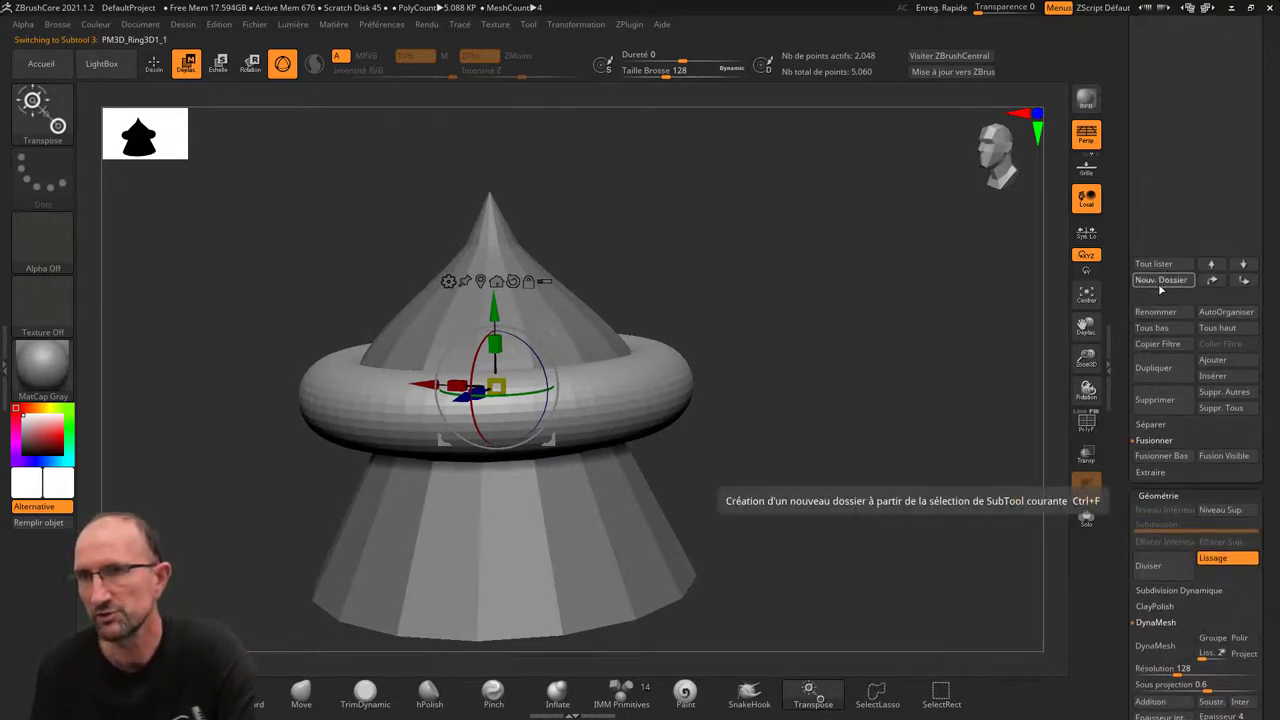
- Create a subtool folder named Tete, move the cone into it, and collapse it
left_click(1161, 282)
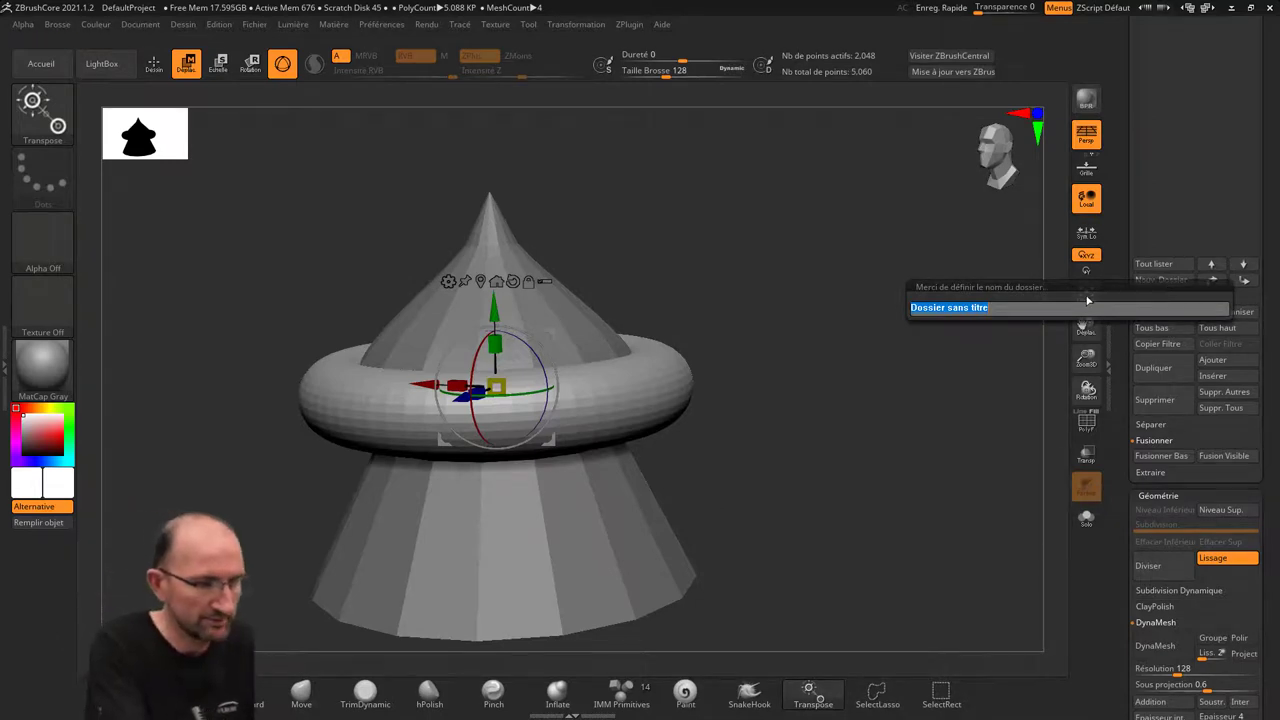
type("Tete")
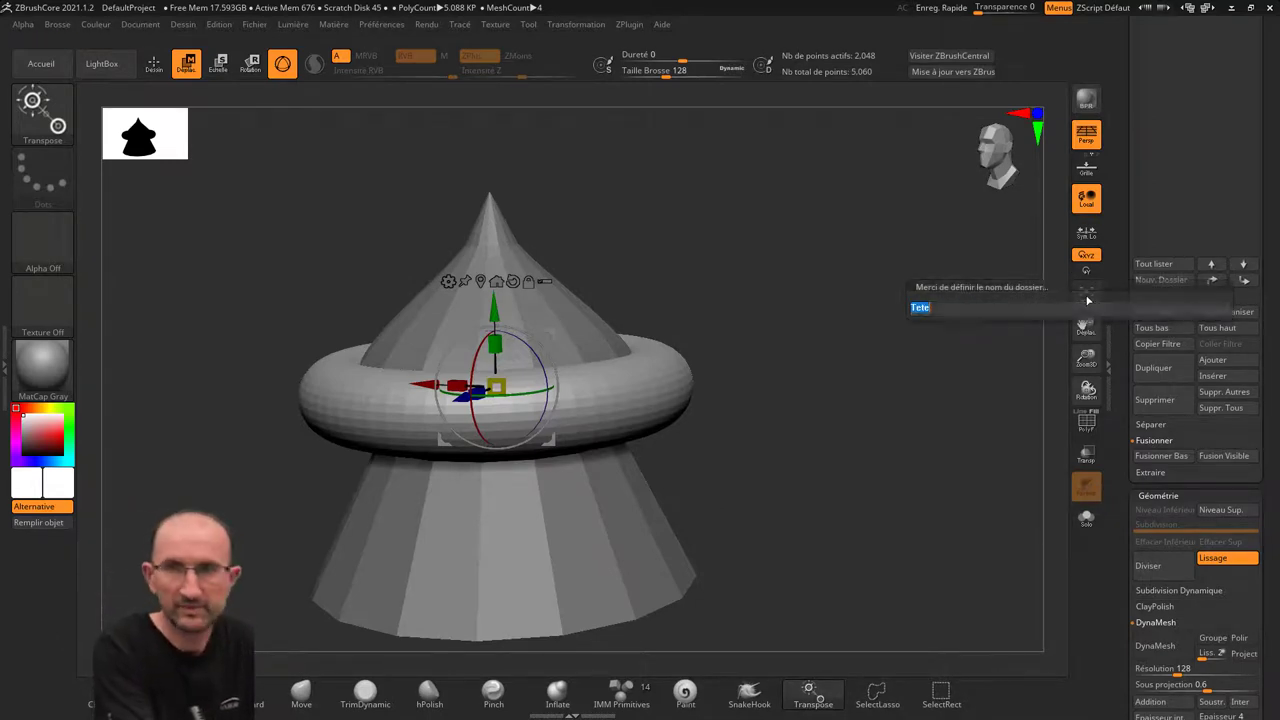
key("Return")
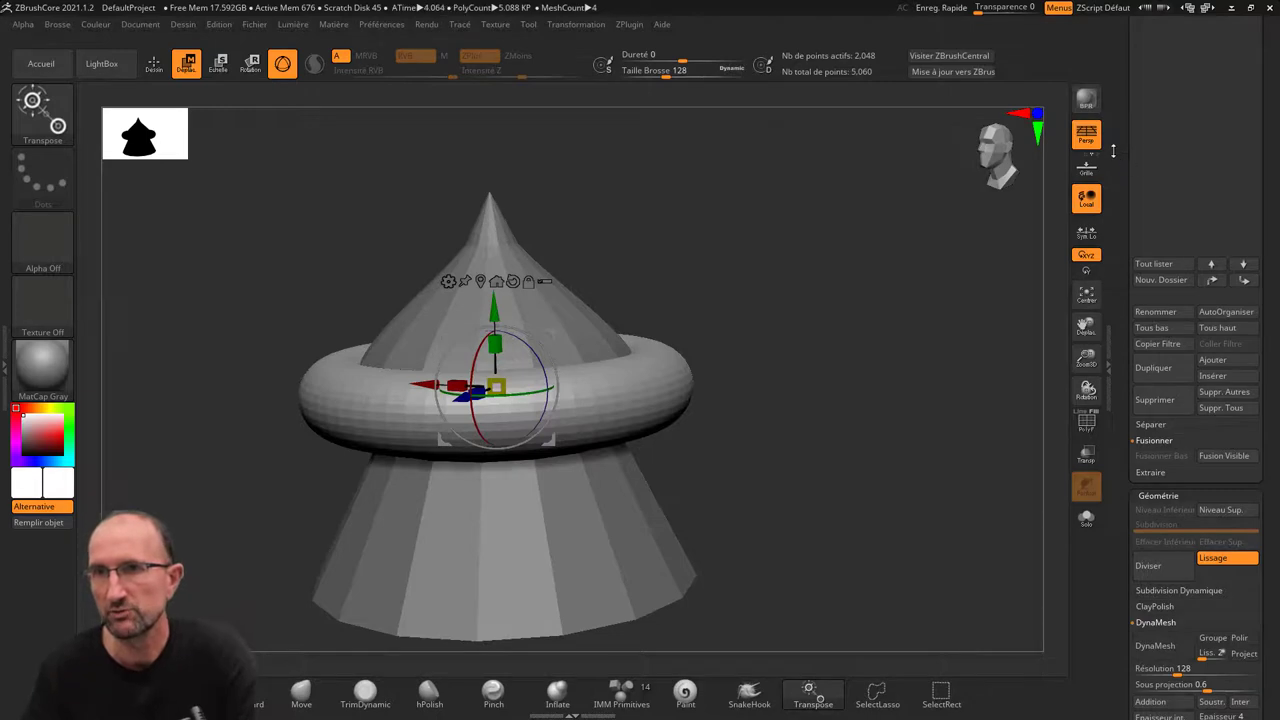
left_click_drag(1117, 150, 1107, 288)
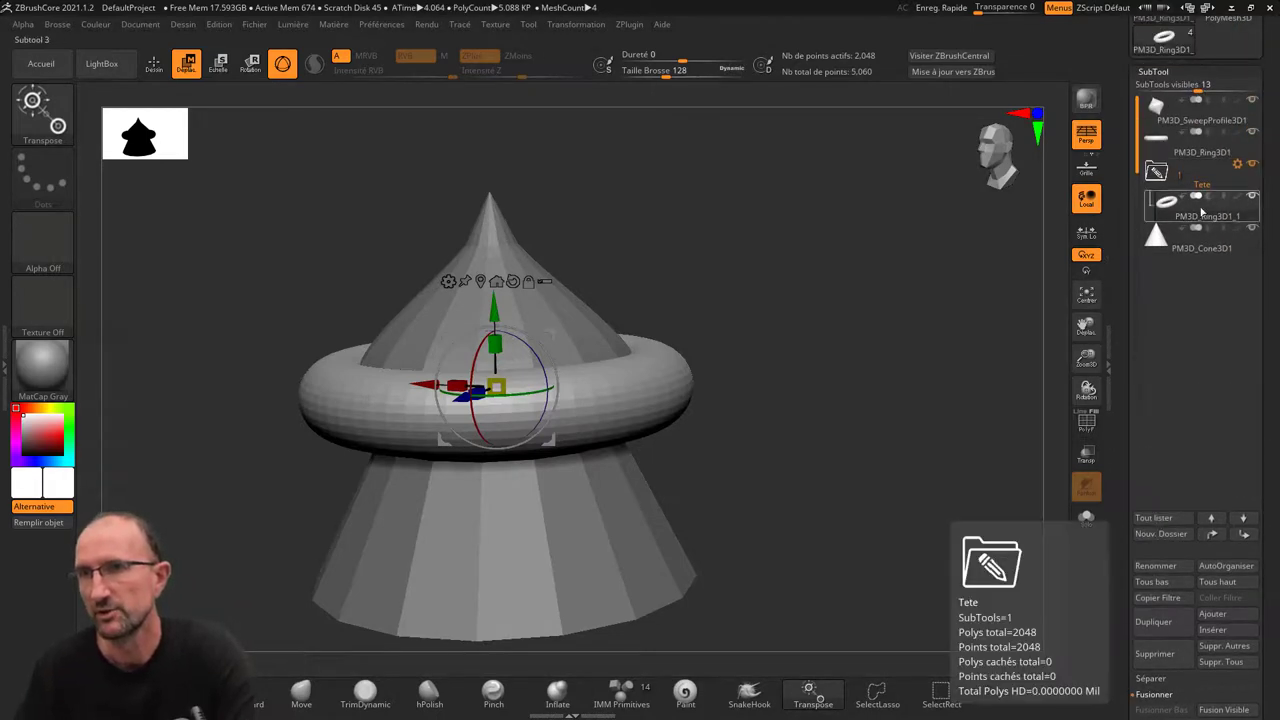
mouse_move(1157, 238)
left_mouse_down()
mouse_move(1165, 172)
mouse_move(1181, 172)
left_mouse_up()
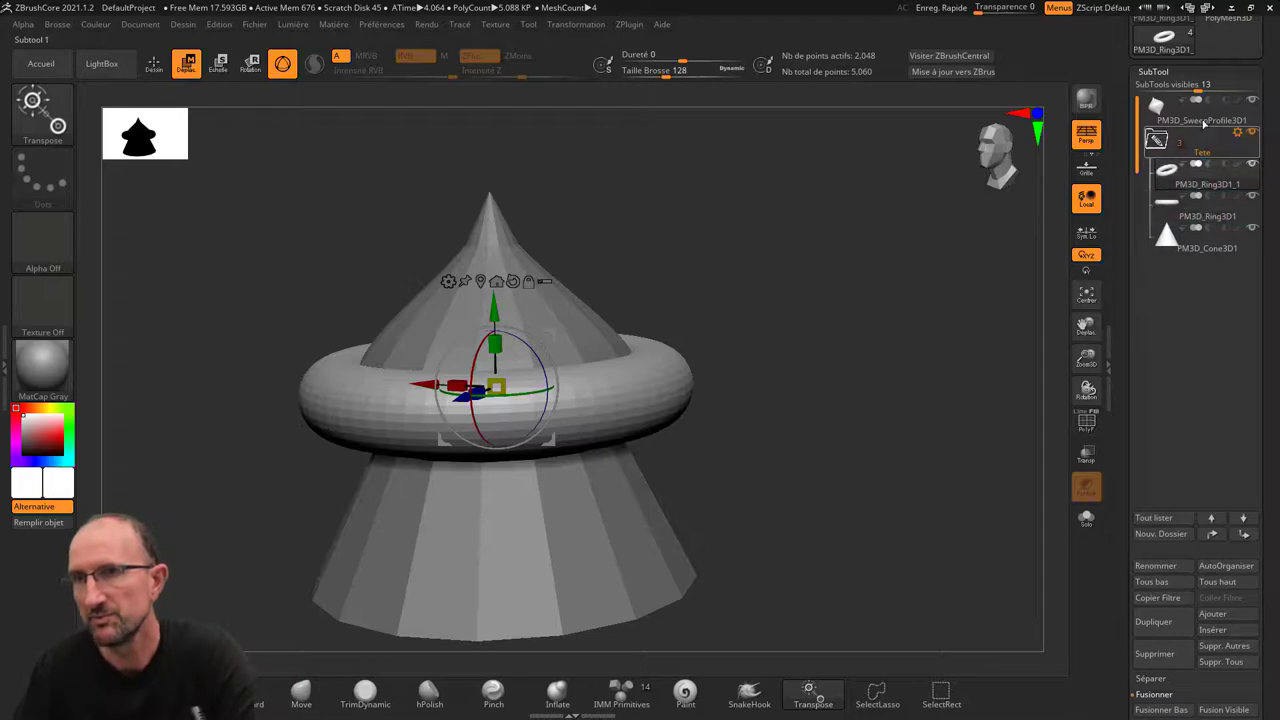
left_click(1172, 111)
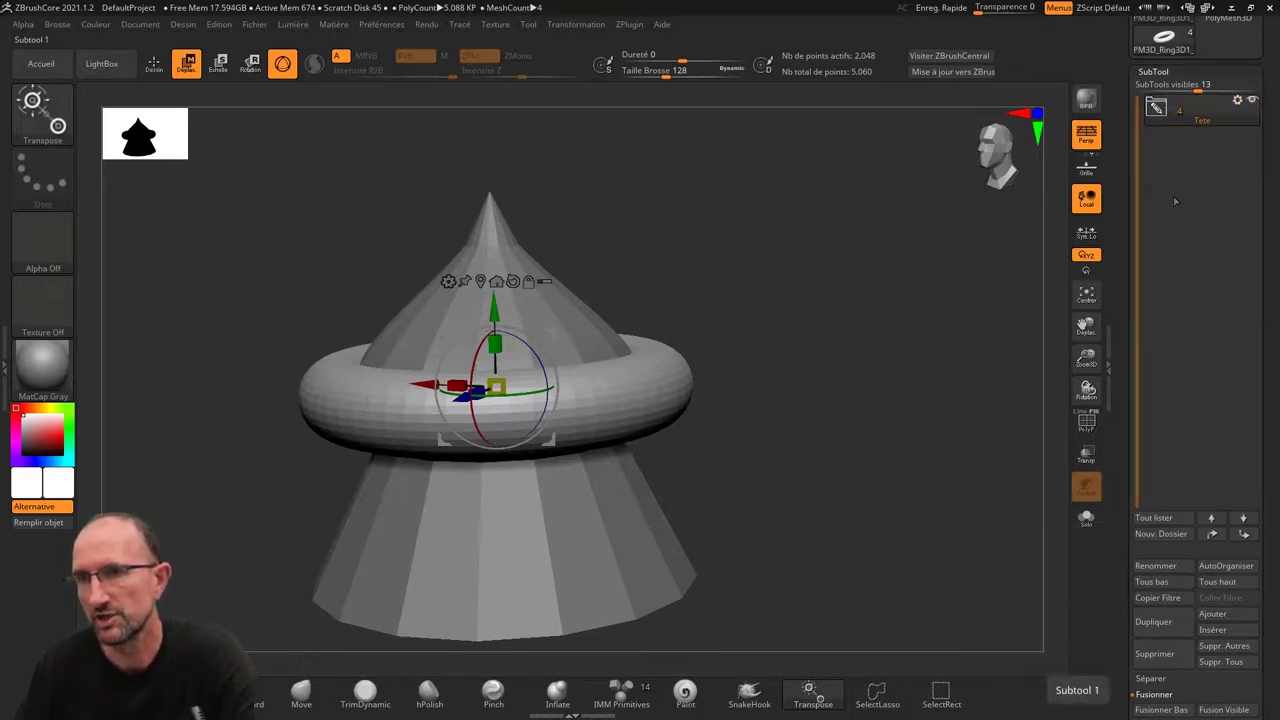
- Cancel renaming the ring subtool and expand the Tete folder to list its subtools
left_click(1158, 567)
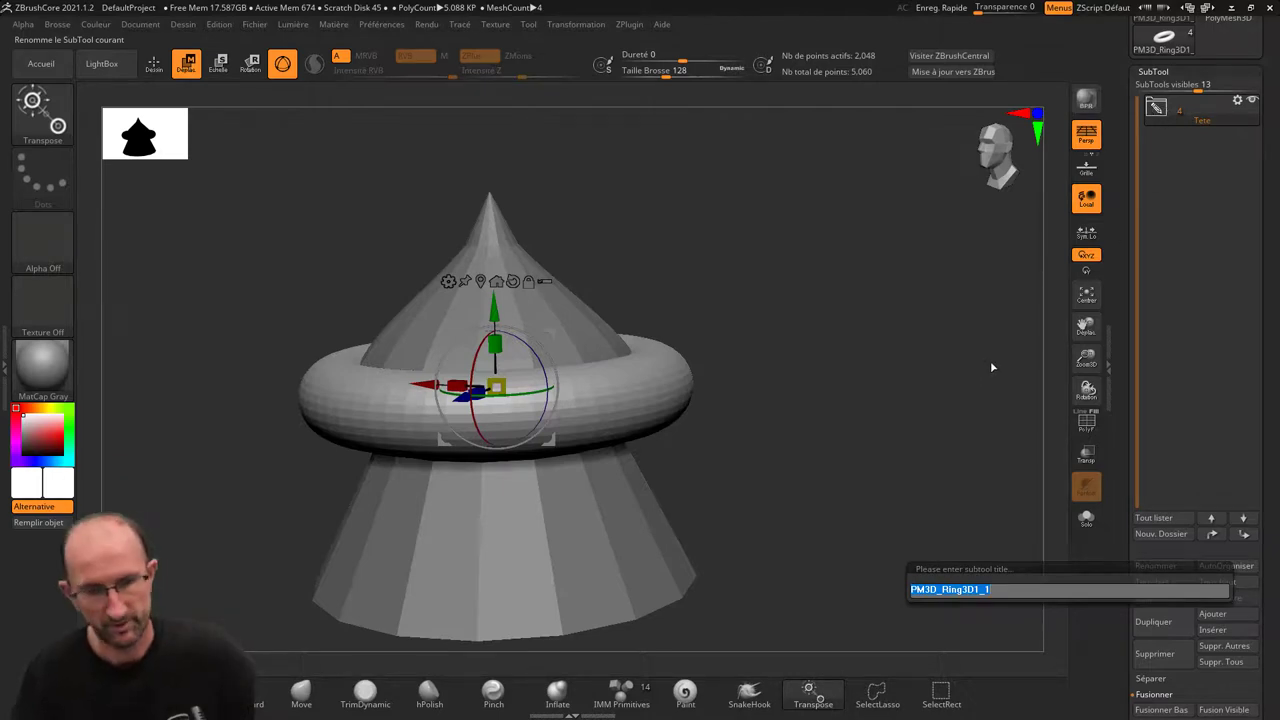
key("Escape")
left_click(1157, 108)
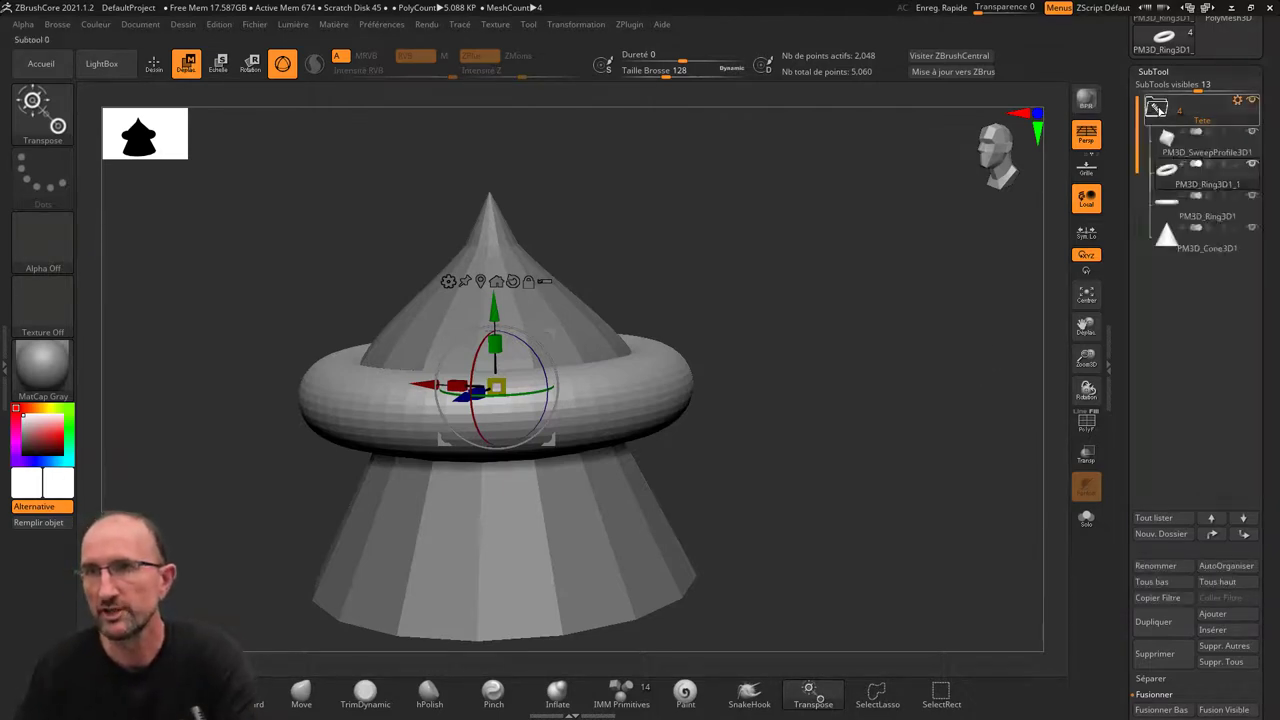
left_click(1157, 108)
left_click(1157, 108)
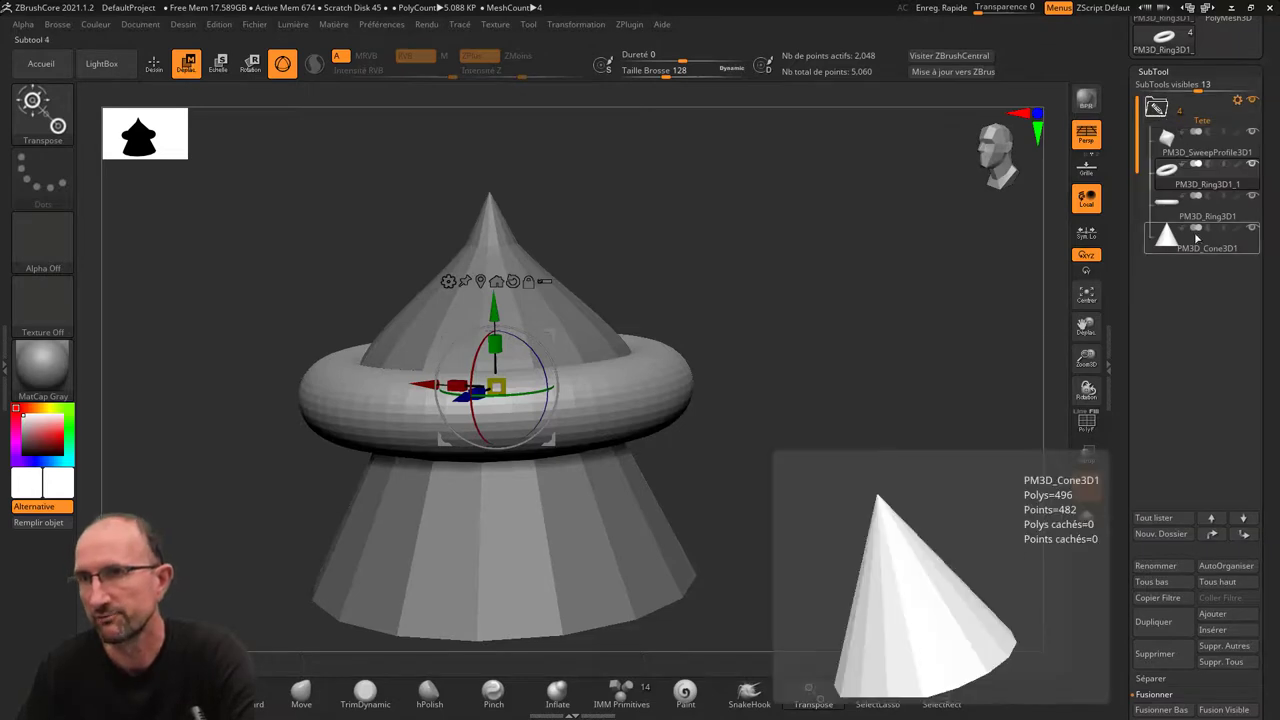
- Select the cone and PM3D_Ring3D1 subtools, hiding the sweep profile, then show all subtools again
left_click(1157, 108)
left_click(1157, 108)
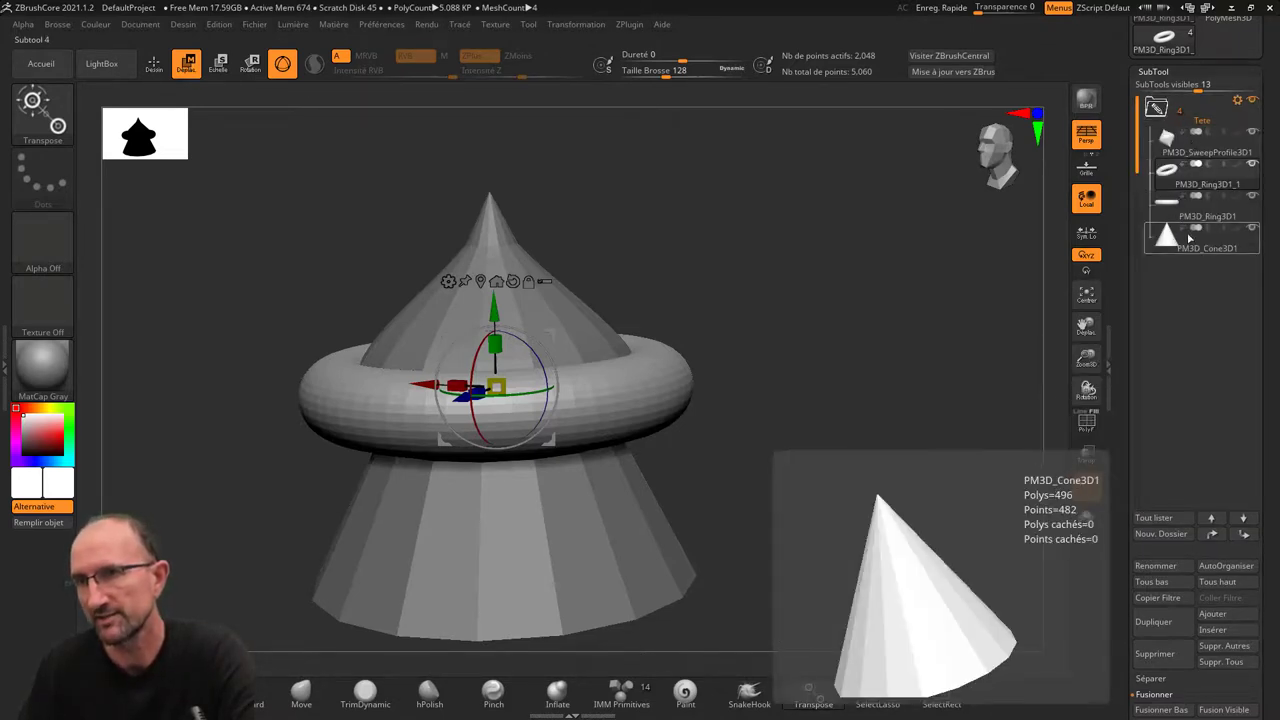
left_click(1195, 182)
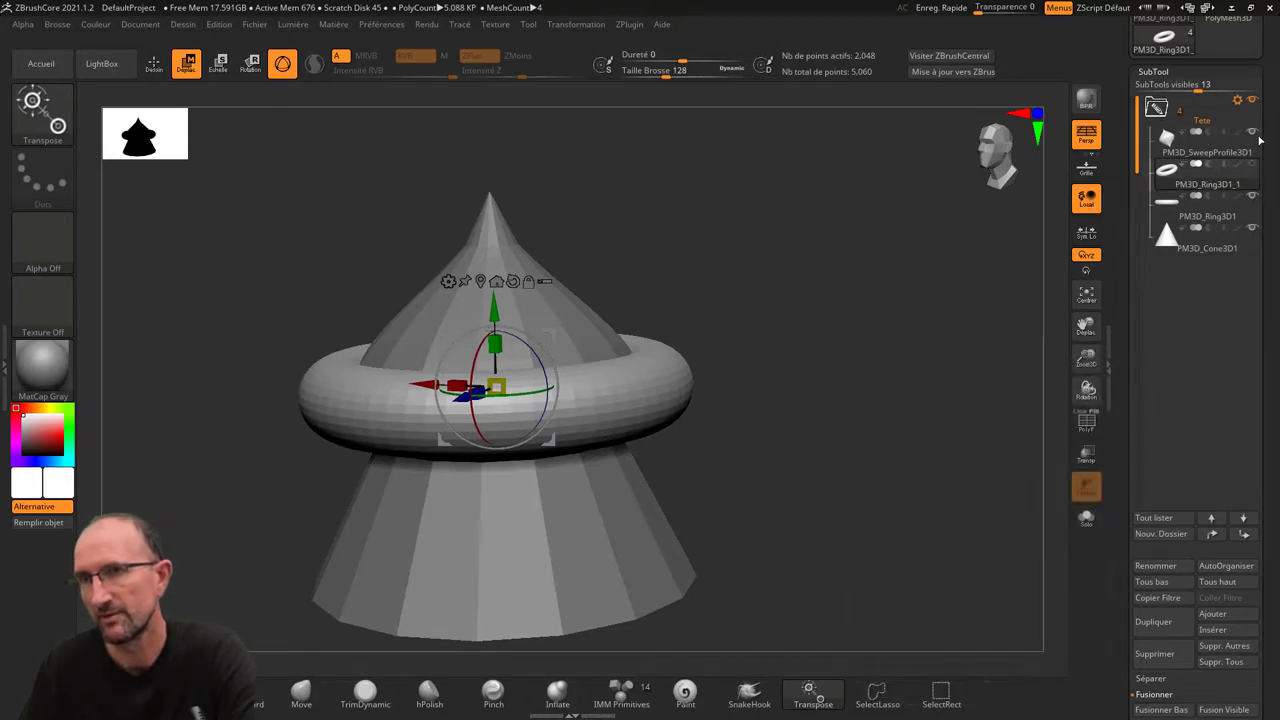
left_click(1252, 131)
left_click(1250, 199)
left_click(1252, 227)
mouse_move(1205, 146)
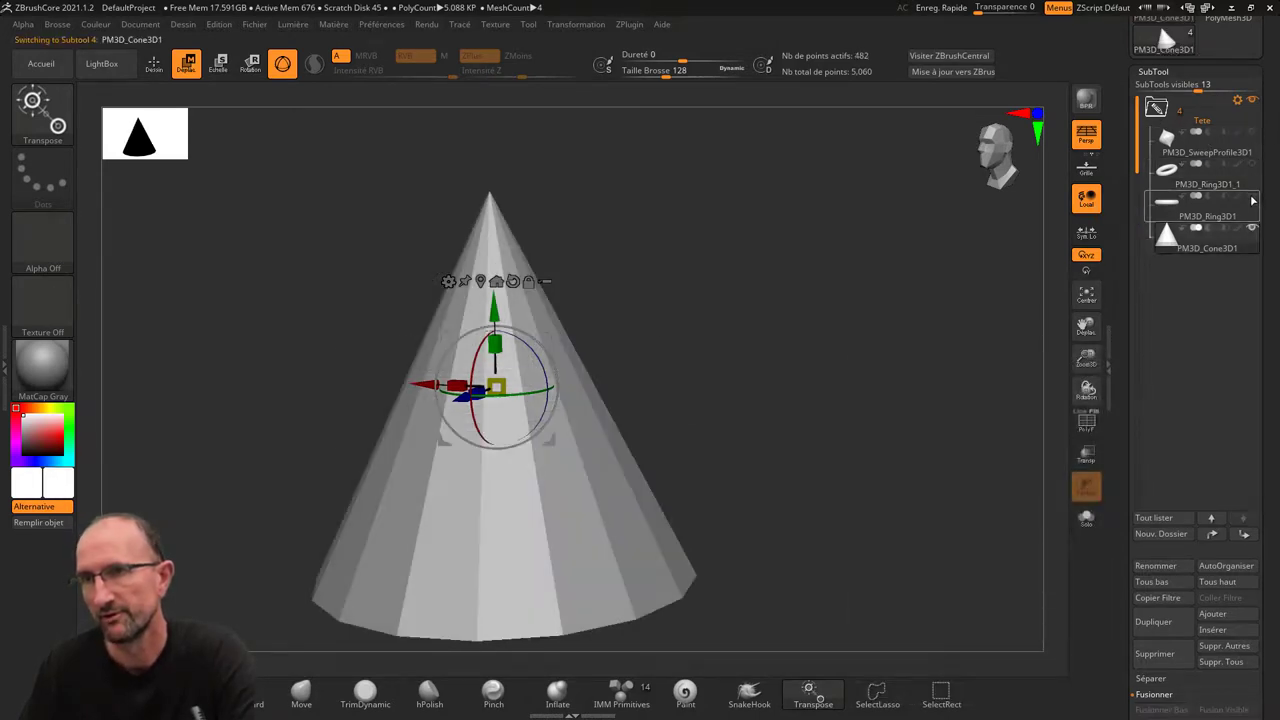
left_click(1252, 227)
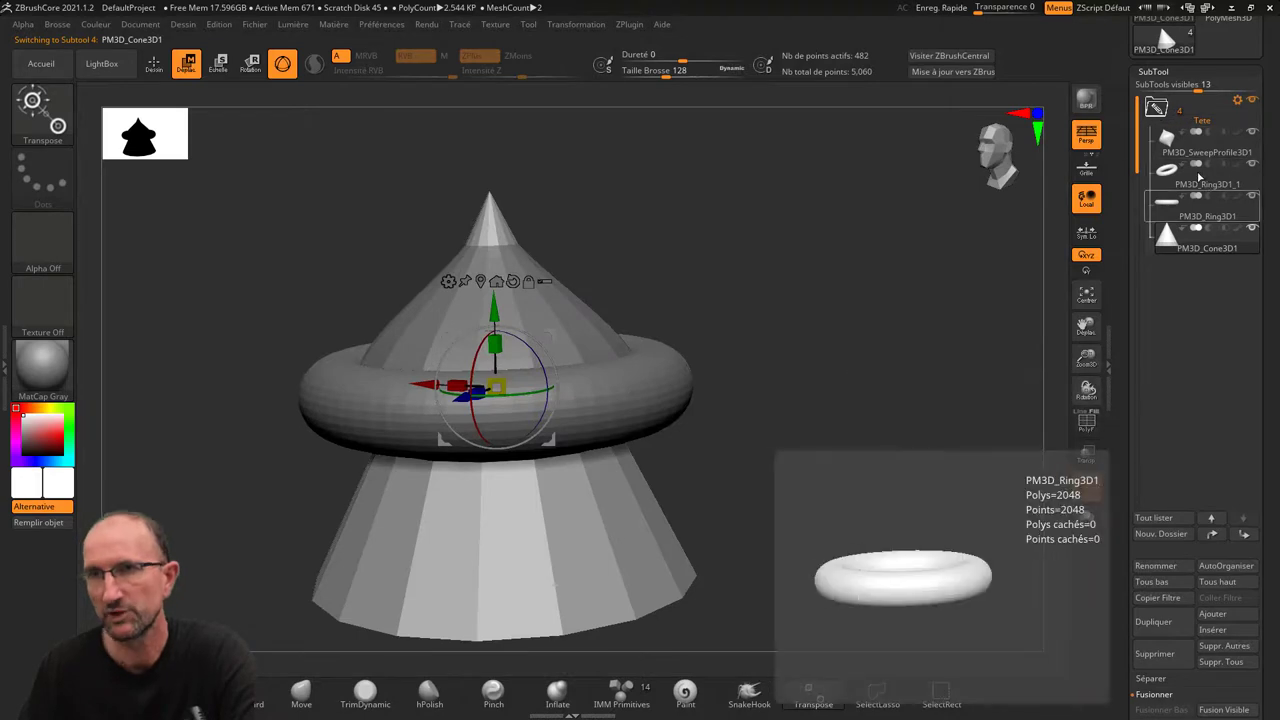
- Collapse the Tete folder, then expand it again to list its four subtools
left_click(1205, 117)
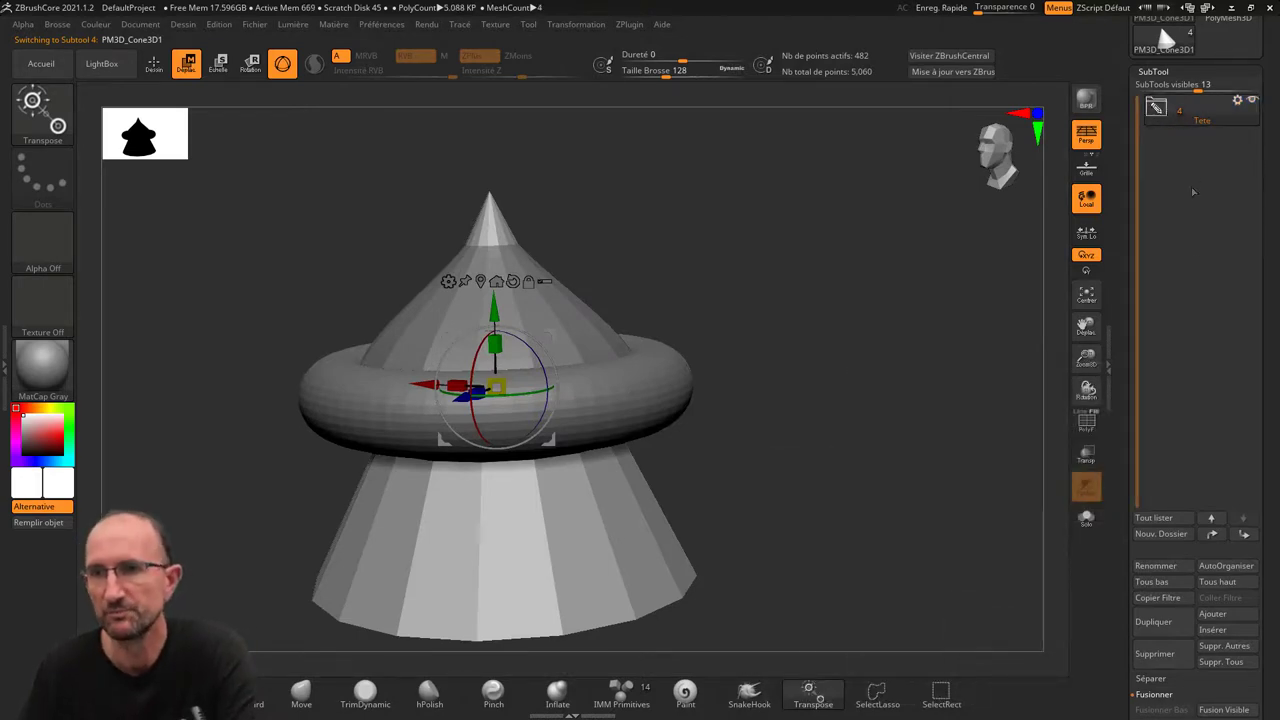
left_click_drag(1140, 391, 1138, 291)
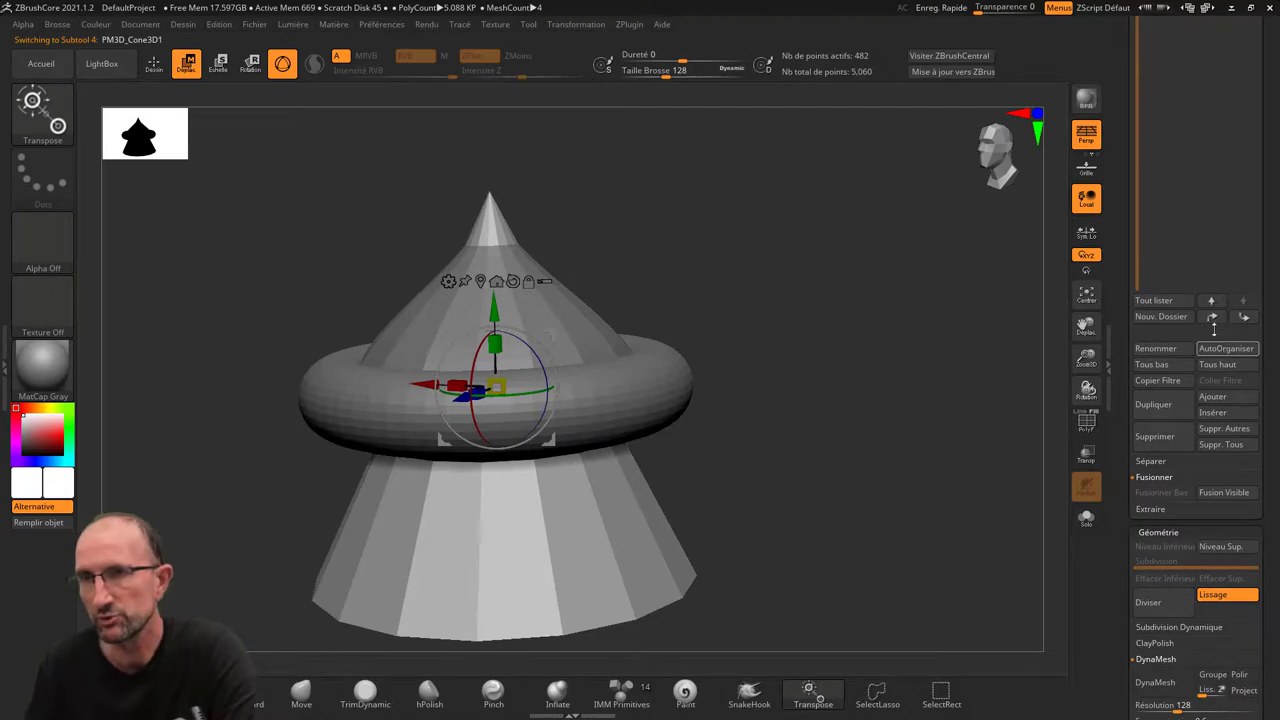
scroll(1150, 281, "up", 5)
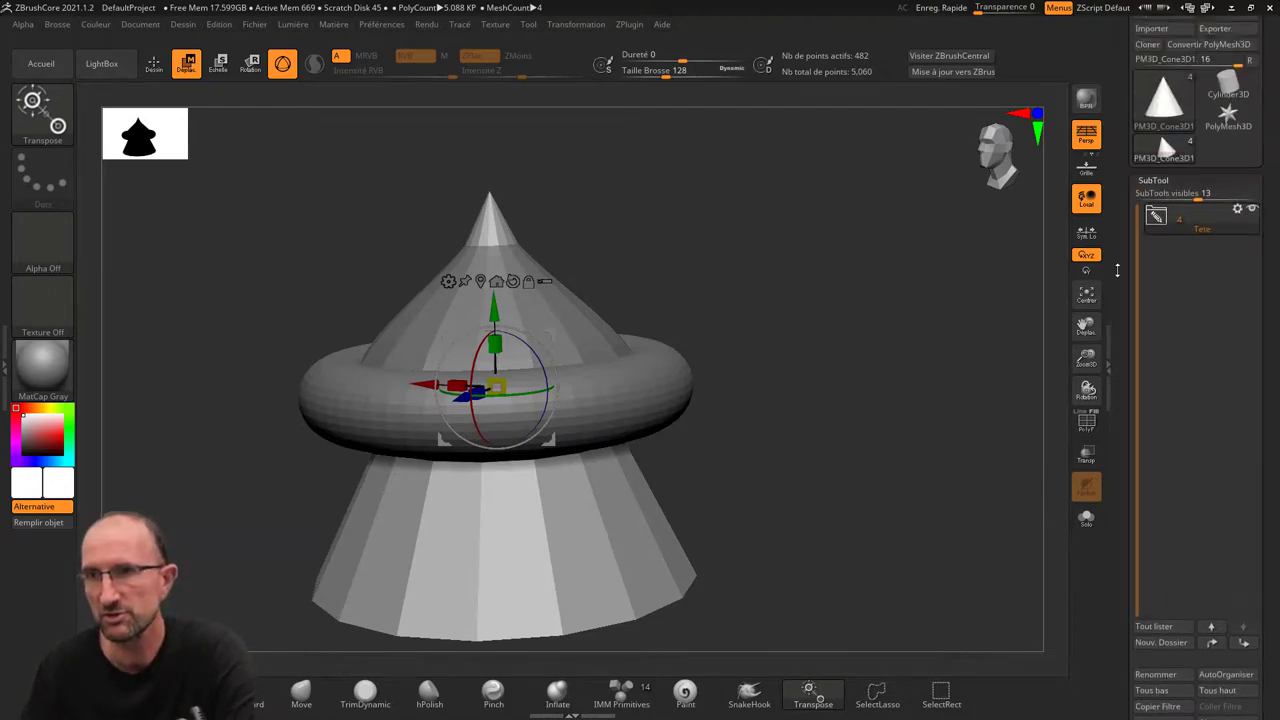
left_click(1158, 205)
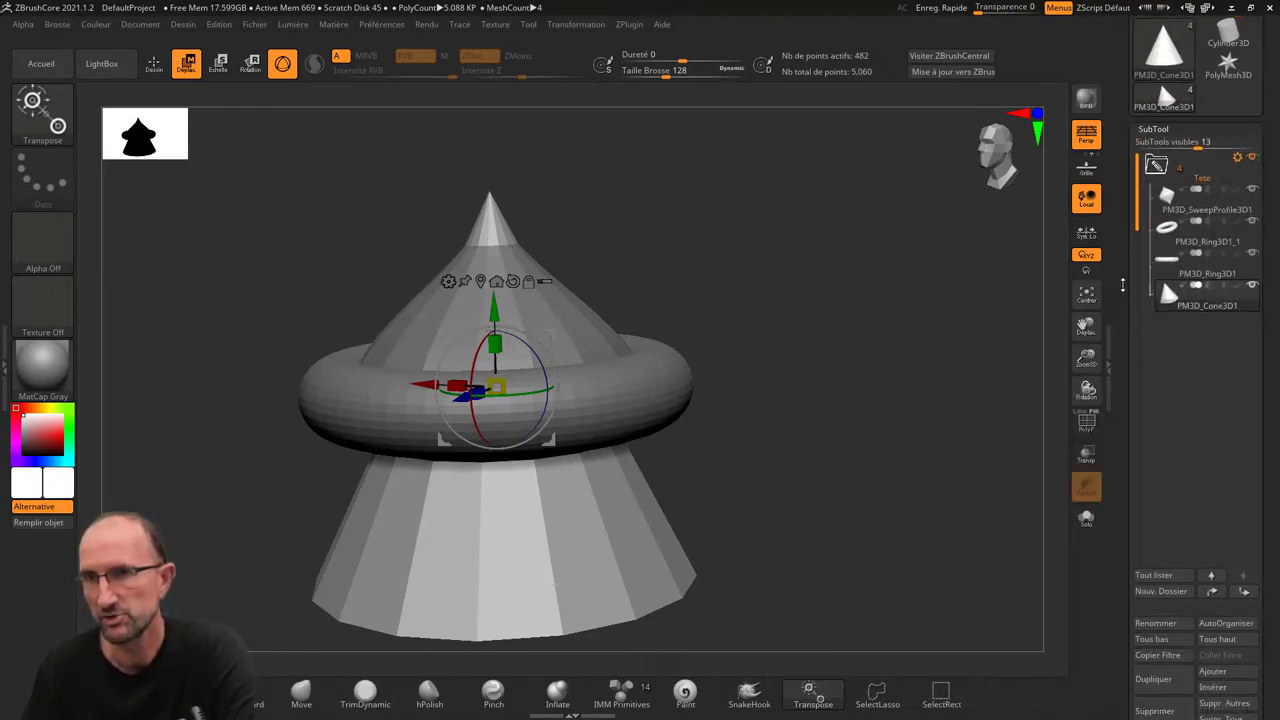
scroll(1122, 236, "down", 5)
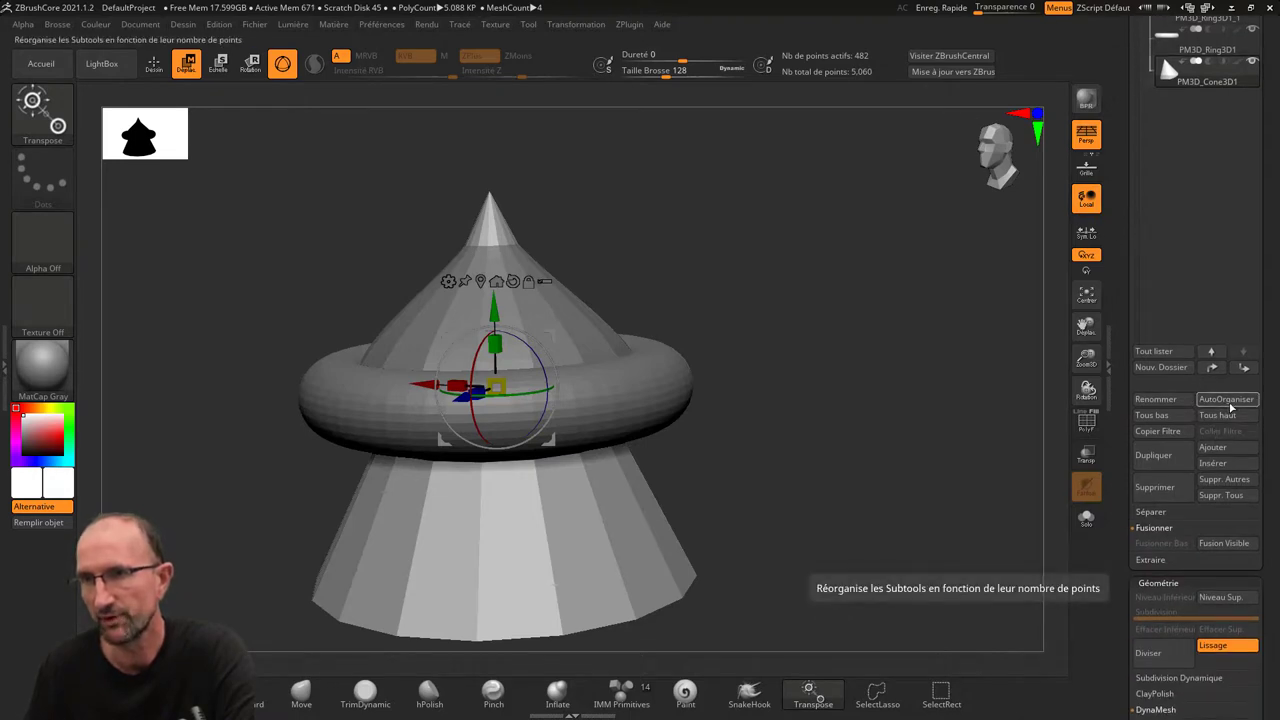
- Run AutoOrganiser to sort the Tete subtools by point count, then make the ring active
left_click(1231, 403)
mouse_move(1113, 170)
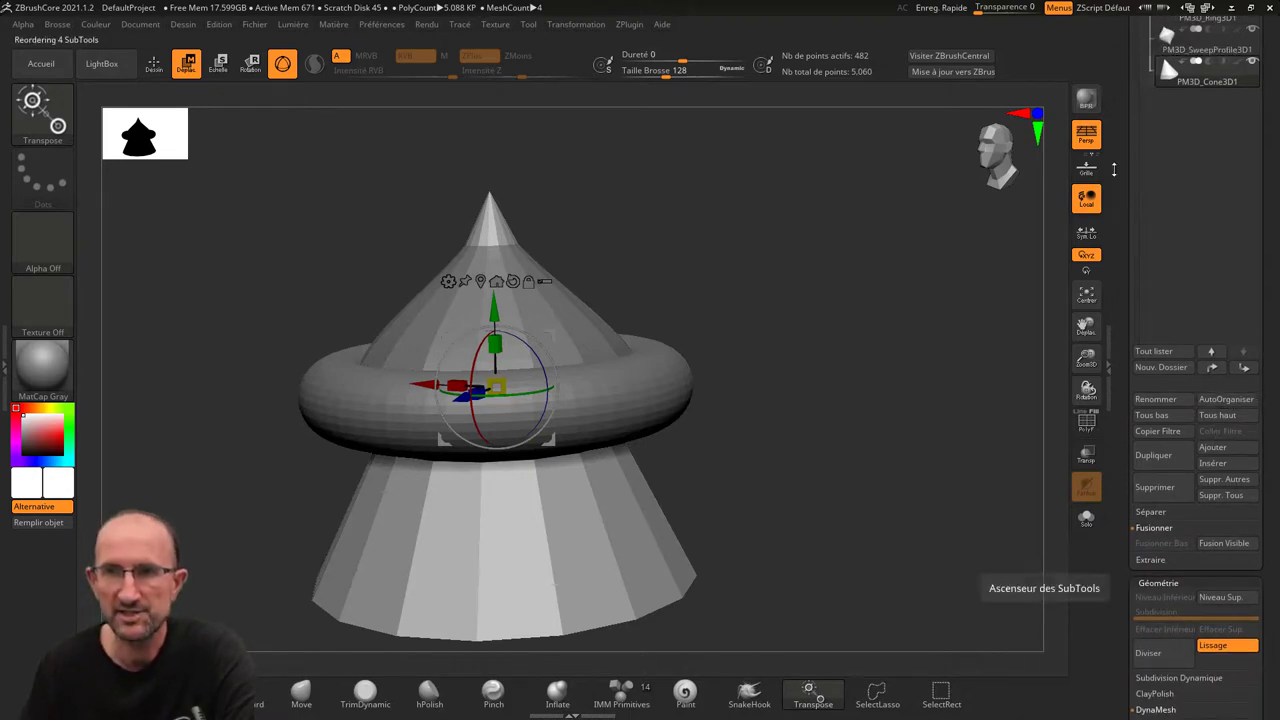
left_click_drag(1118, 165, 1117, 239)
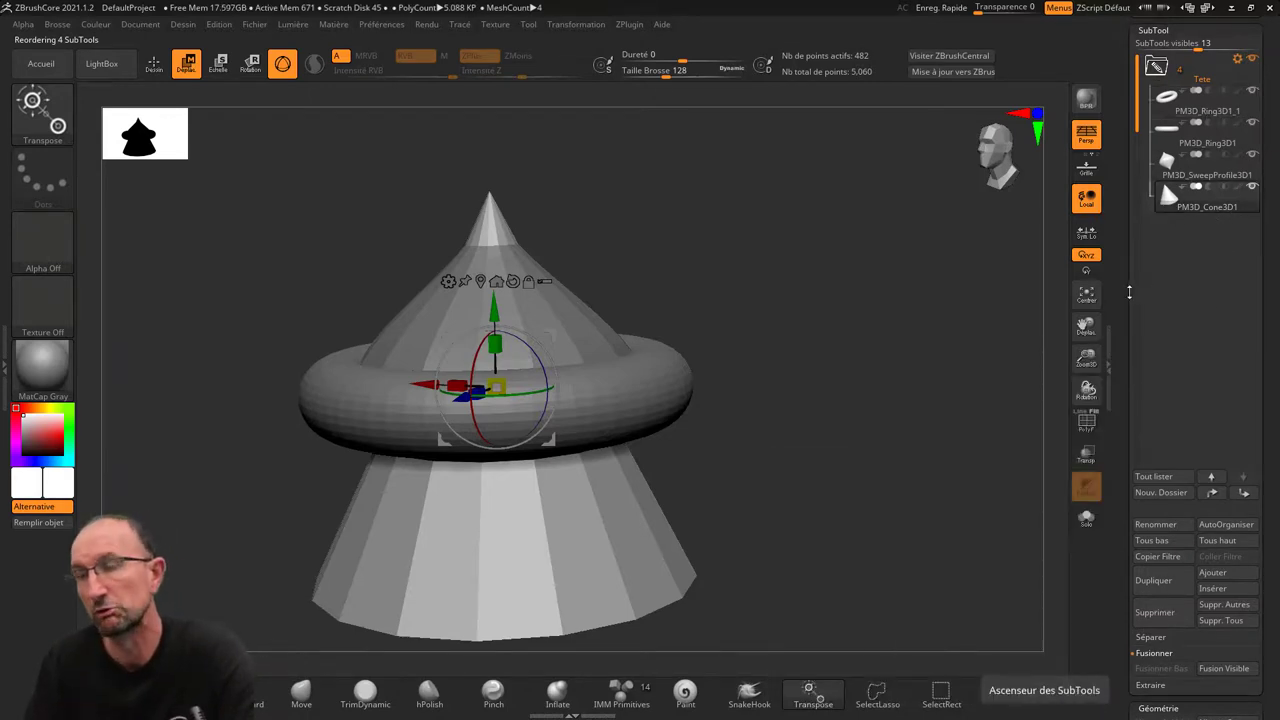
scroll(1223, 233, "down", 5)
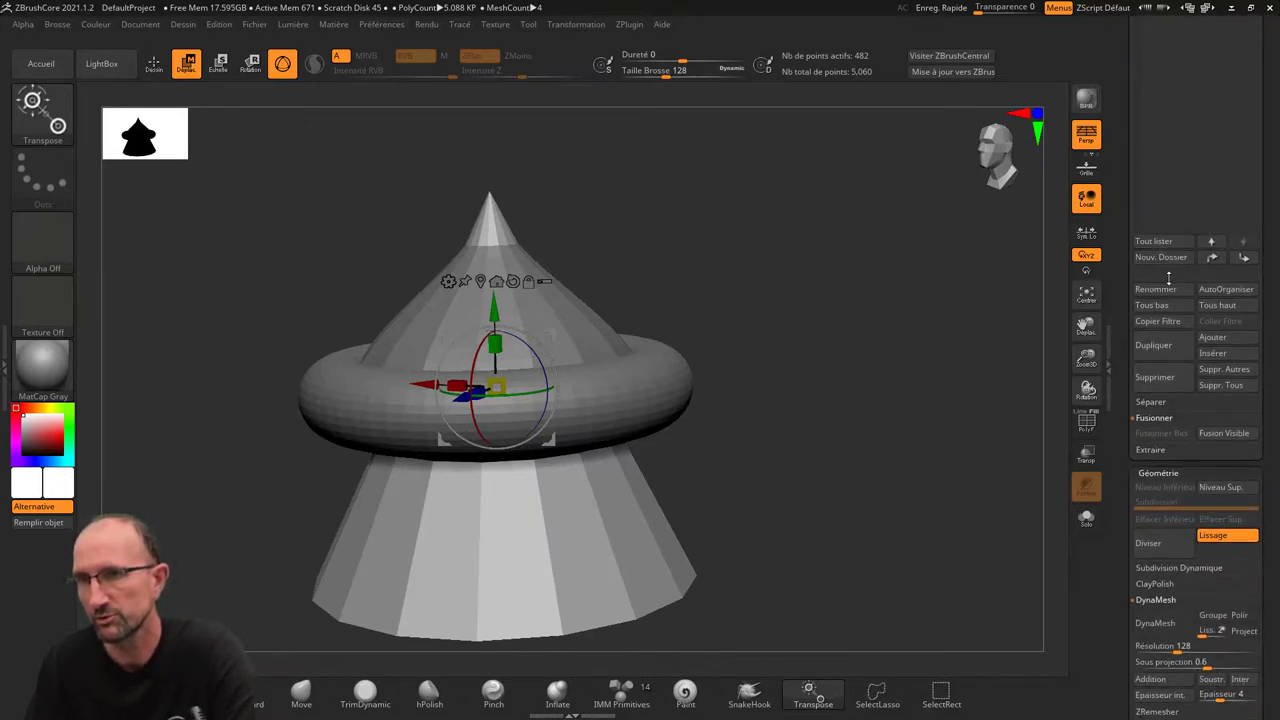
key("Up")
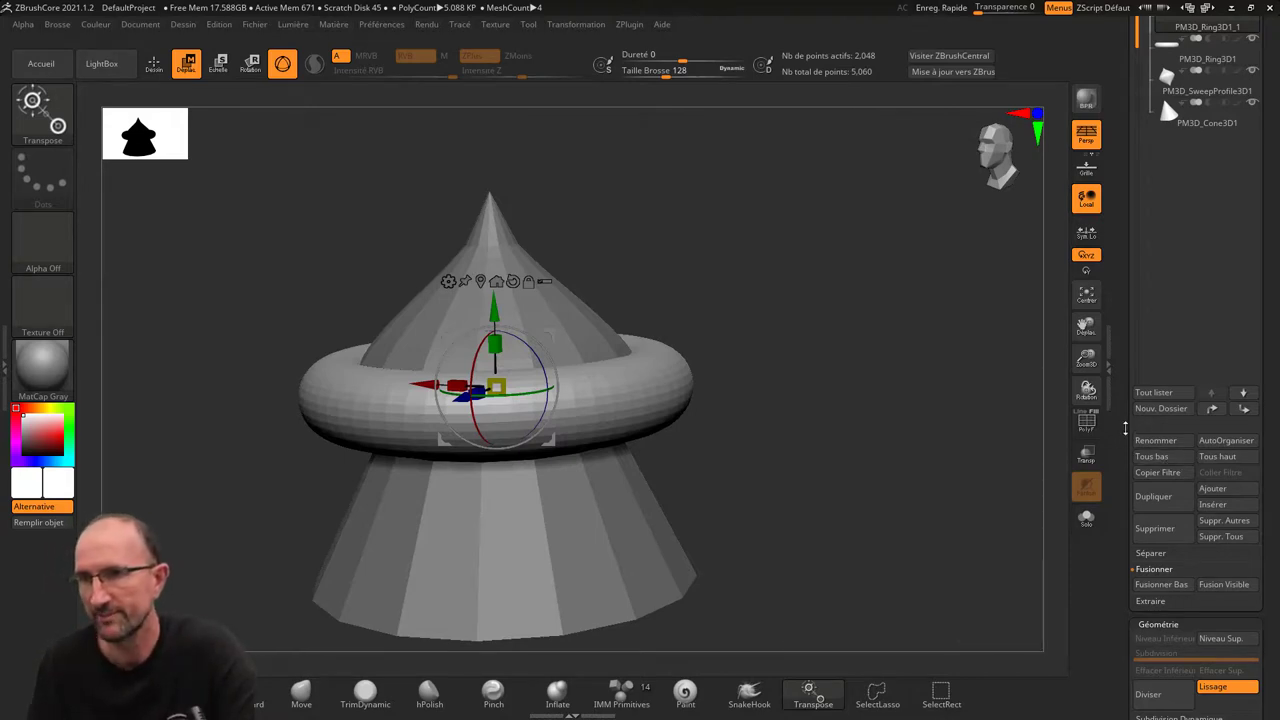
left_click_drag(1124, 440, 1131, 362)
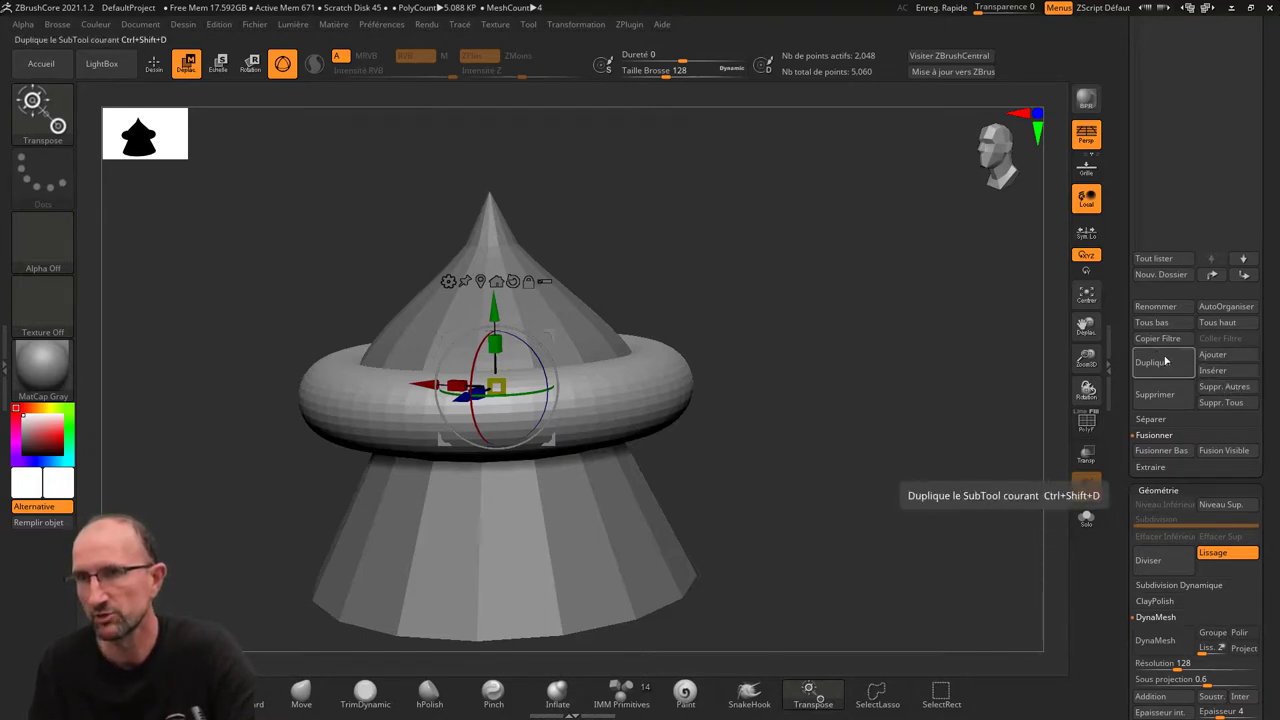
- Delete all subtools with Suppr. Tous and confirm OK, leaving the 14-point star PolyMesh3D
left_click(1226, 404)
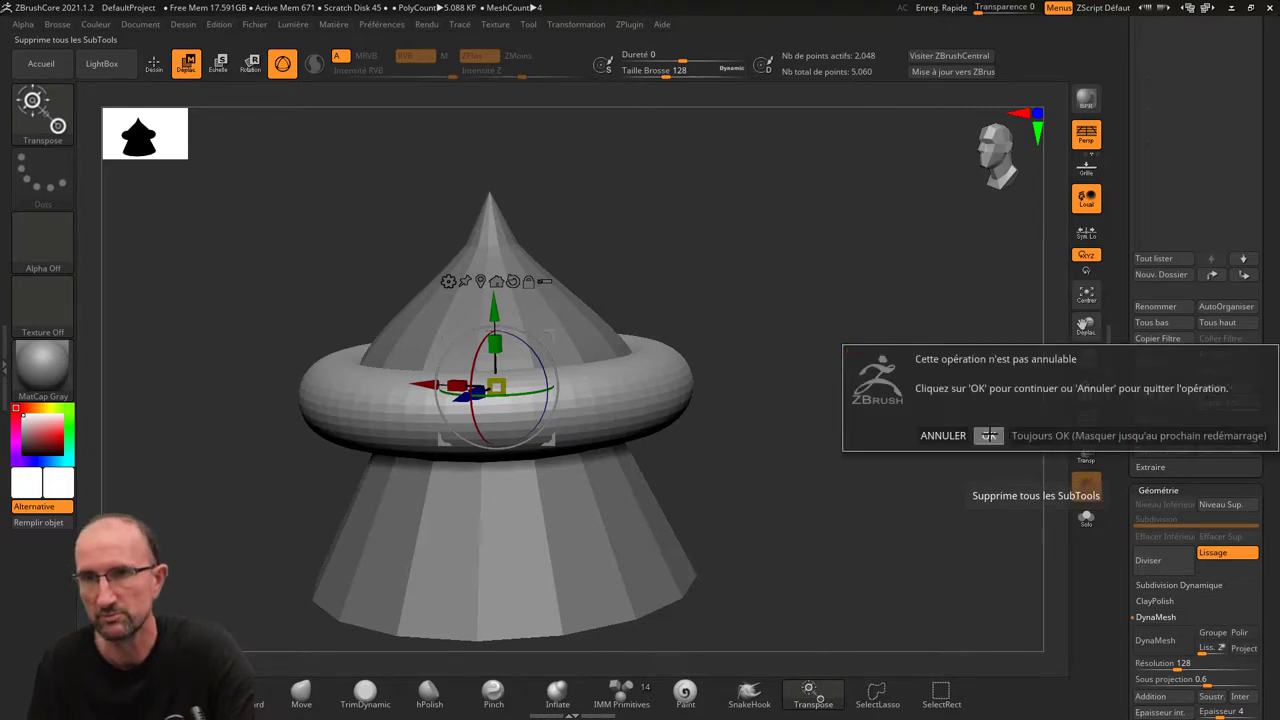
left_click(988, 435)
left_click_drag(1119, 170, 1118, 307)
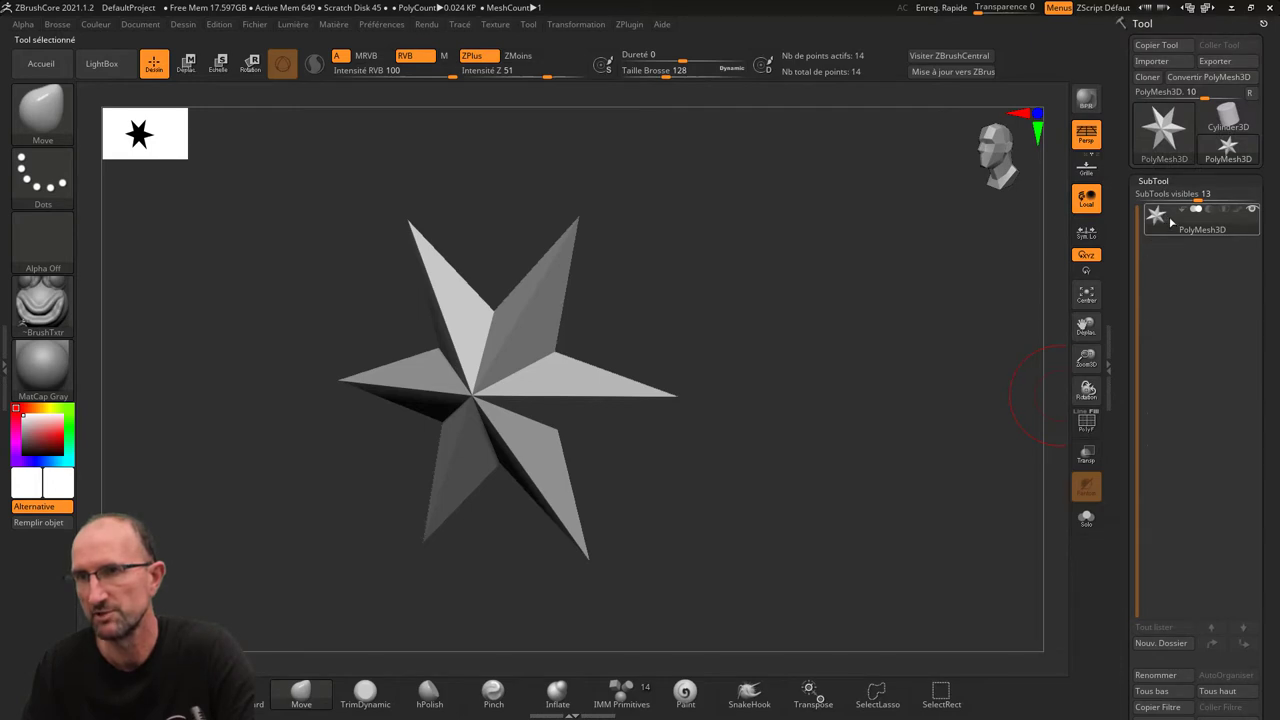
left_click_drag(1120, 374, 1135, 228)
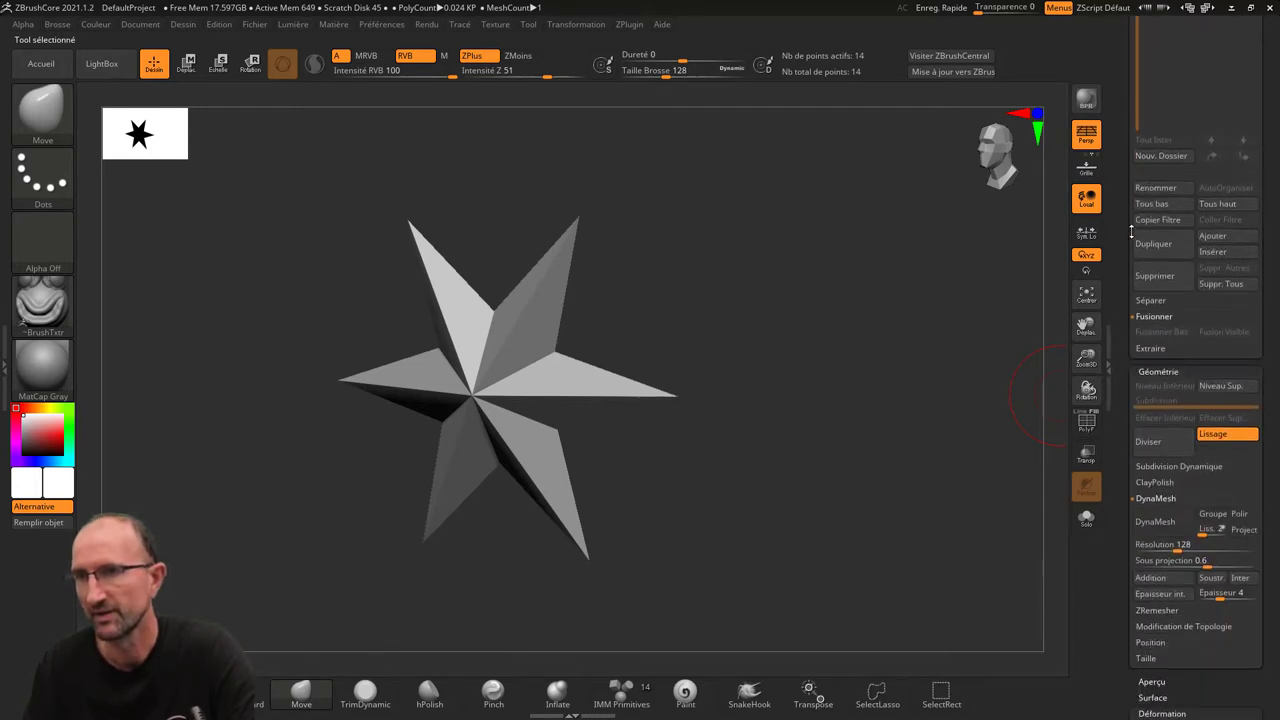
scroll(1134, 230, "down", 1)
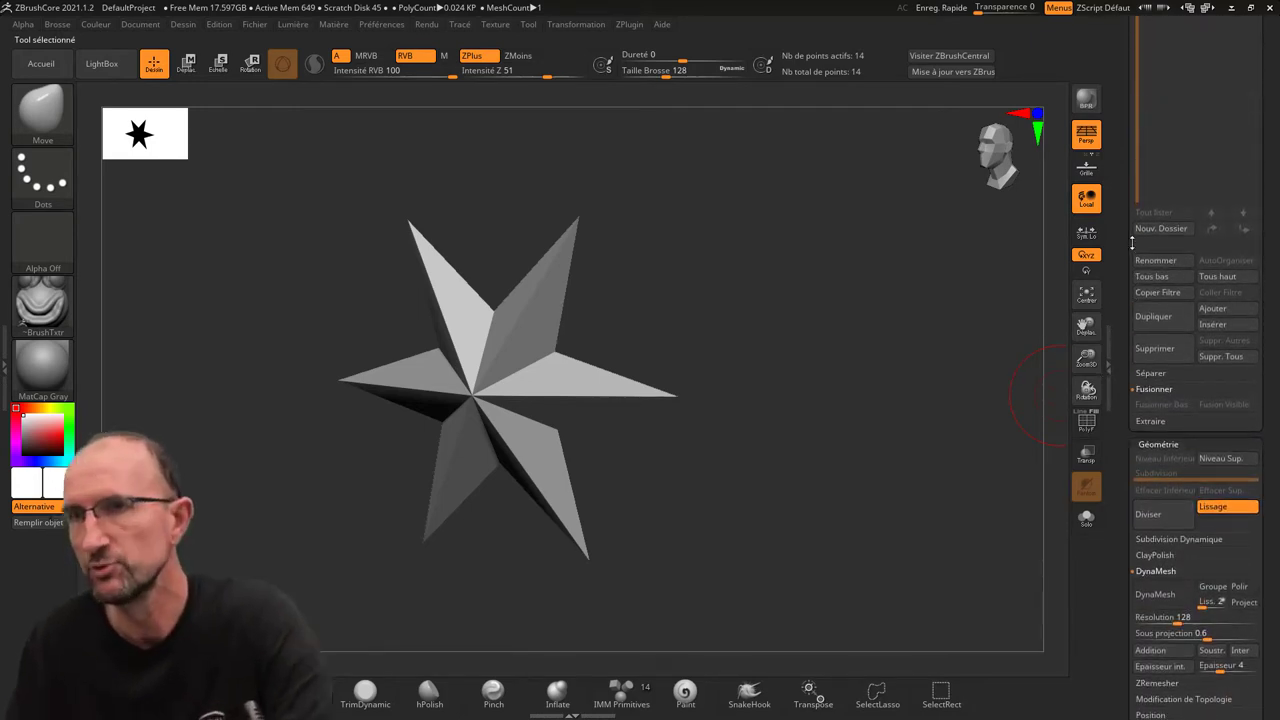
scroll(1131, 233, "up", 3)
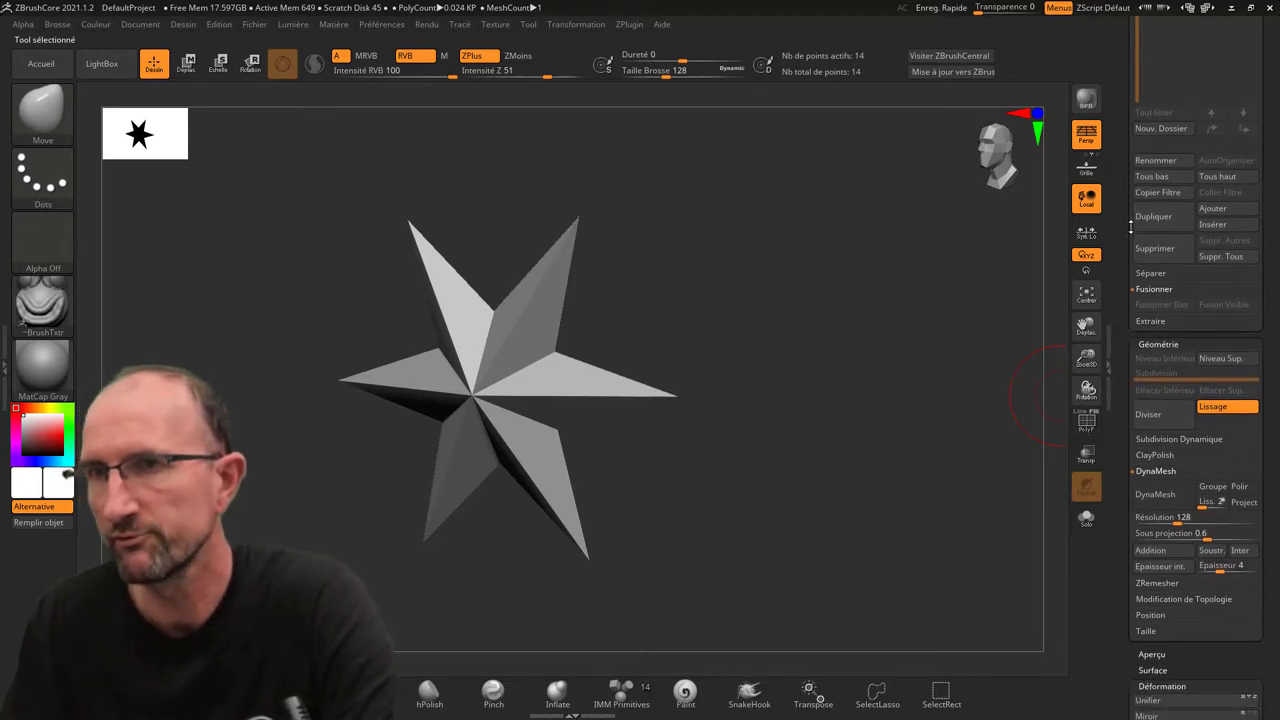
scroll(1131, 239, "down", 3)
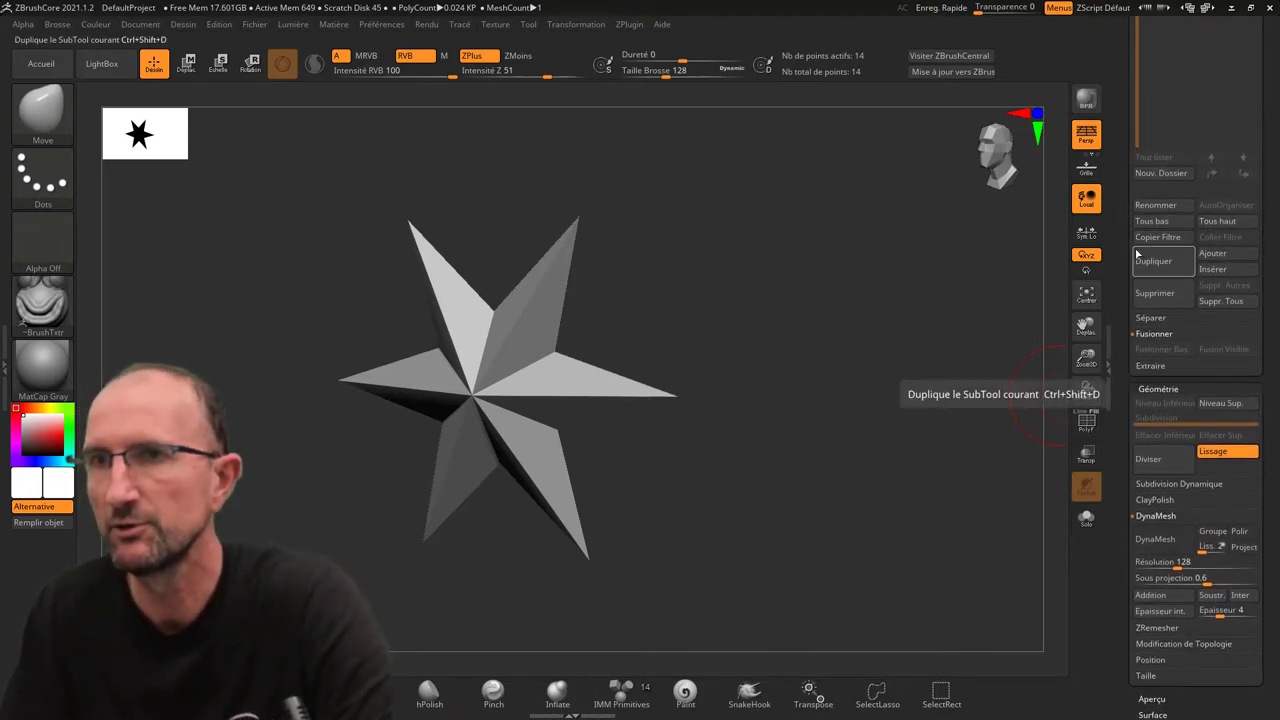
scroll(1131, 340, "down", 5)
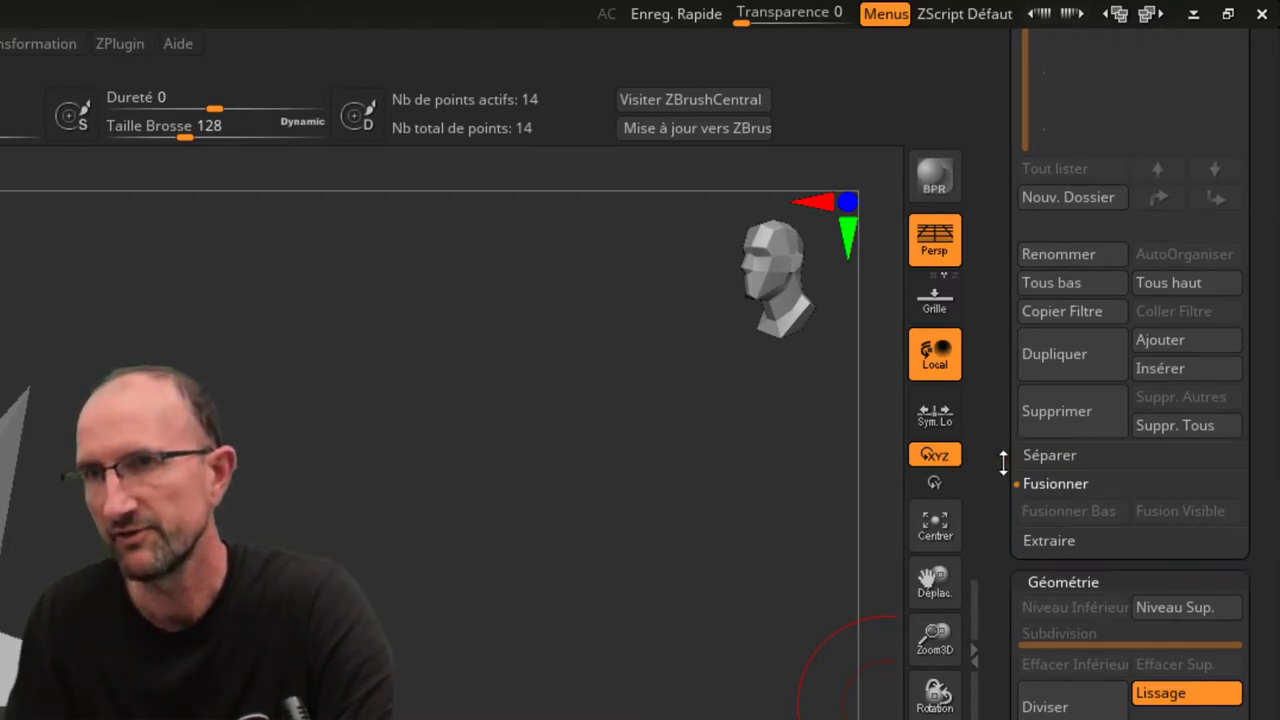
left_click_drag(984, 462, 995, 715)
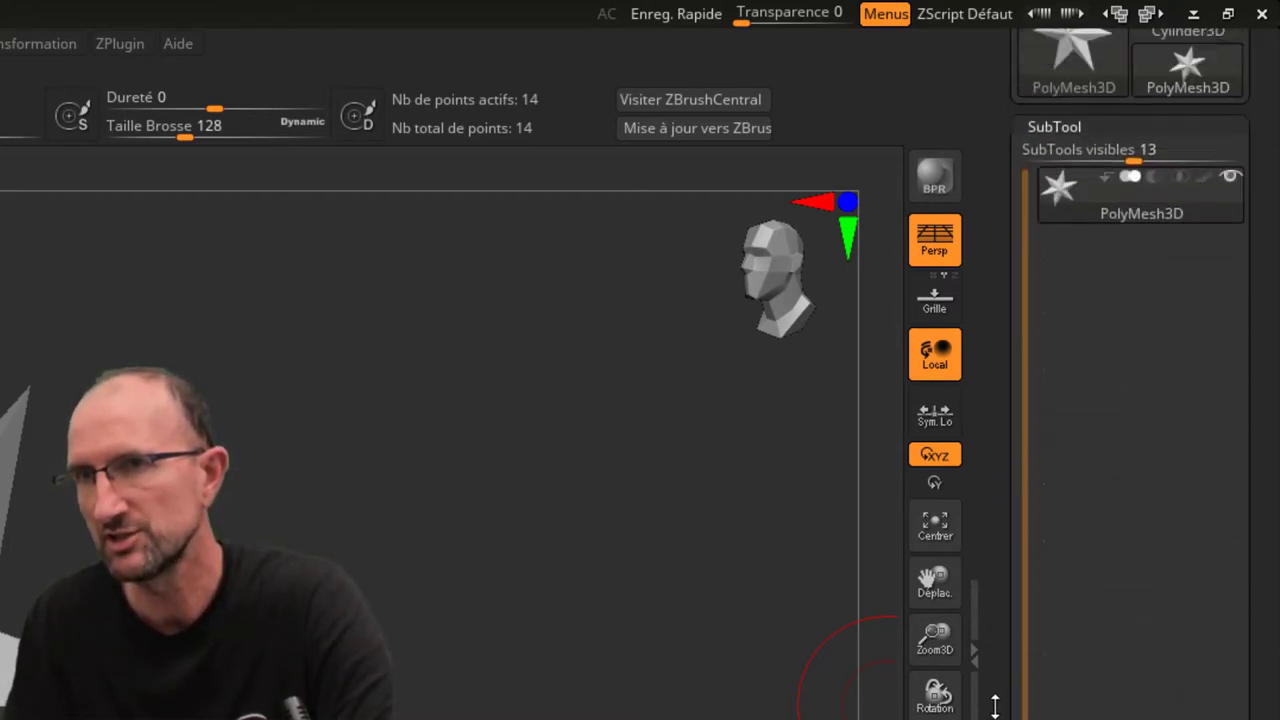